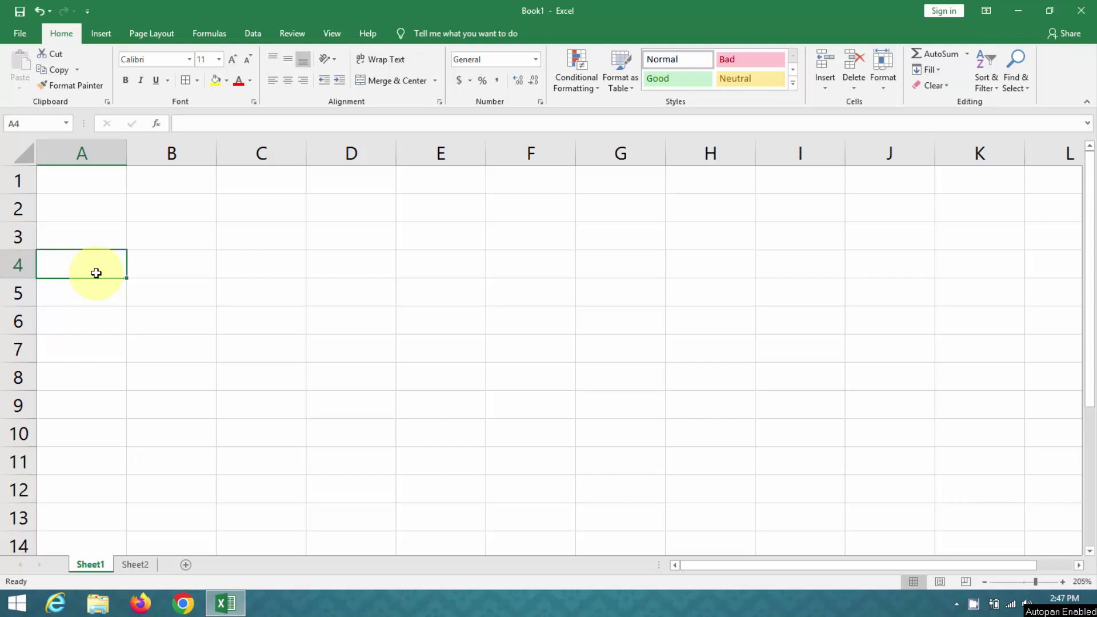
# Paste the student marks table at A4 and point out the student names.
pyautogui.hotkey('ctrl', 'v')
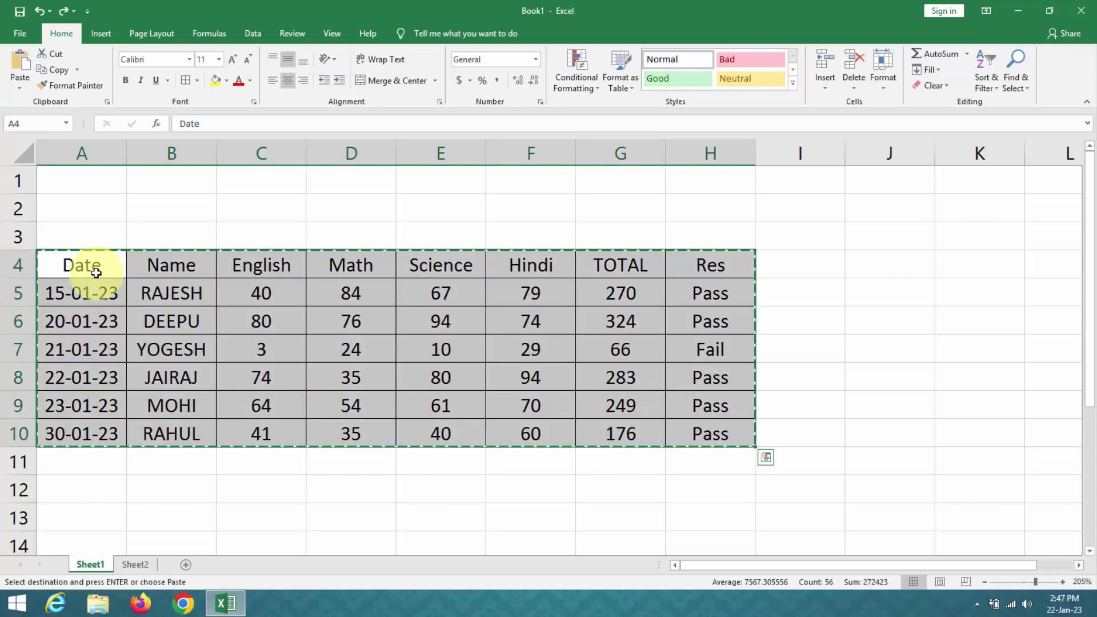
pyautogui.moveTo(172, 314)
pyautogui.mouseDown()
pyautogui.moveTo(261, 301)
pyautogui.moveTo(199, 311)
pyautogui.mouseUp()
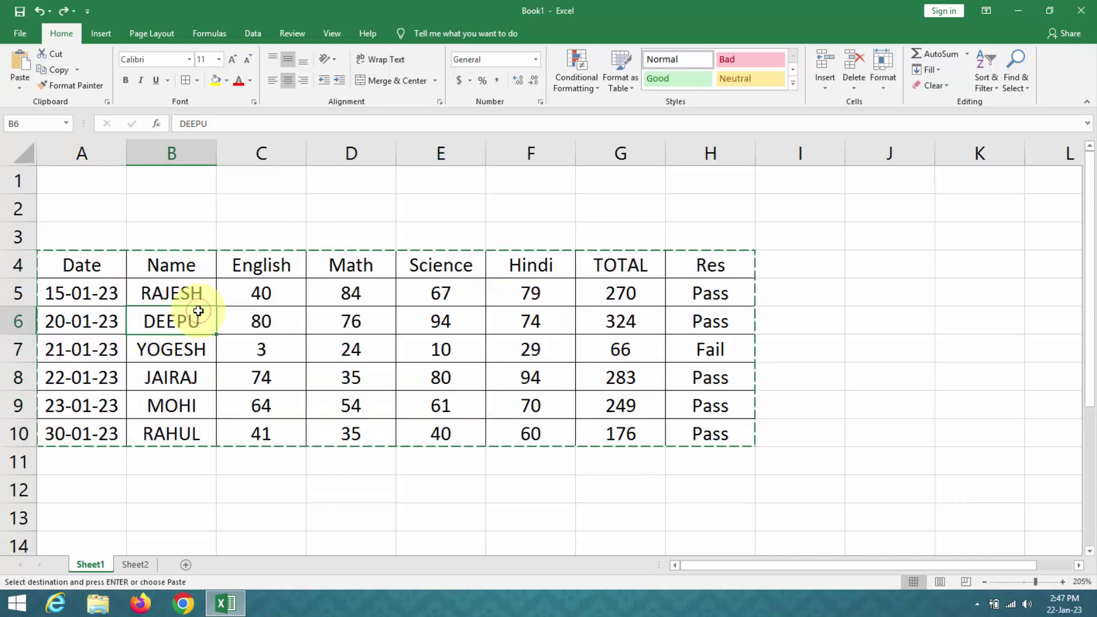
pyautogui.moveTo(183, 271); pyautogui.dragTo(171, 349)
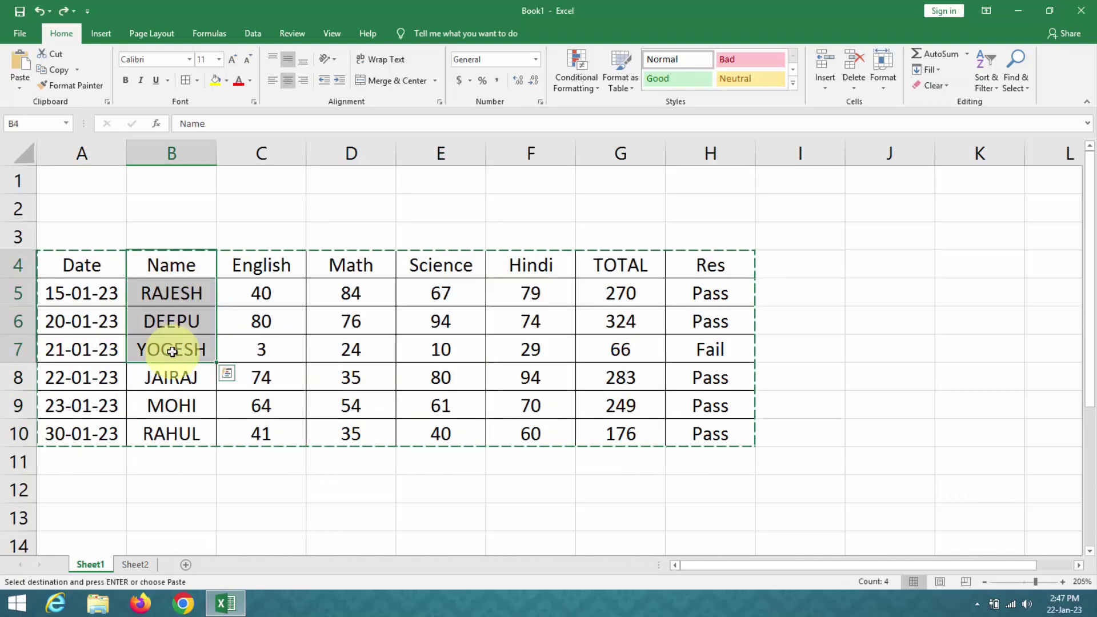
# Point out the subject headings, marks, TOTAL values and Pass/Fail results, then select D6.
pyautogui.moveTo(251, 268); pyautogui.dragTo(483, 263)
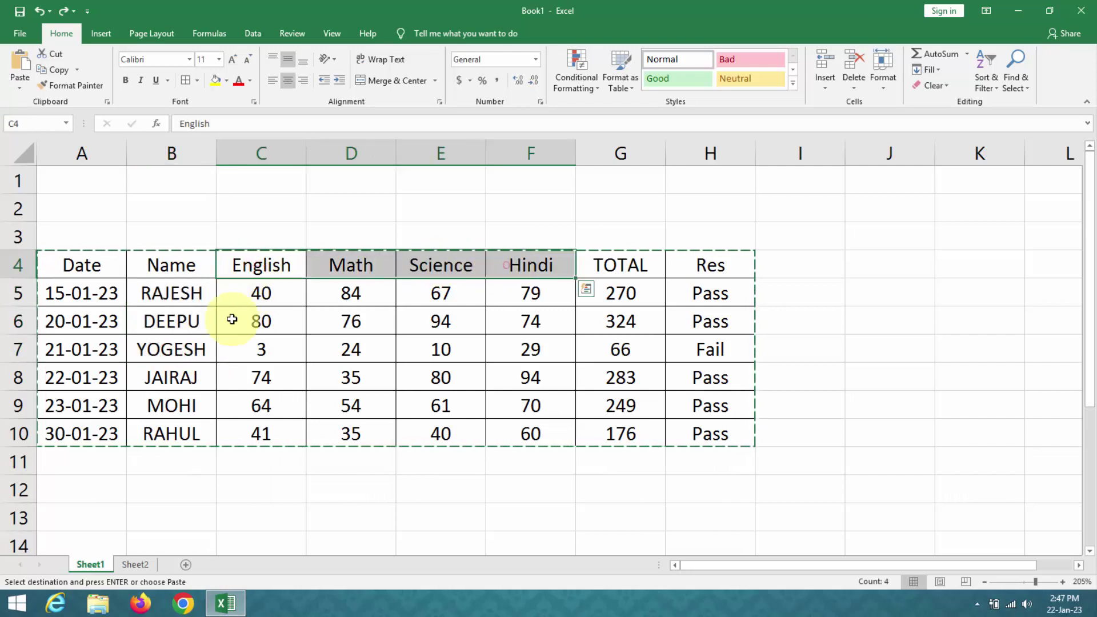
pyautogui.moveTo(289, 304); pyautogui.dragTo(511, 394)
pyautogui.moveTo(613, 288); pyautogui.dragTo(615, 408)
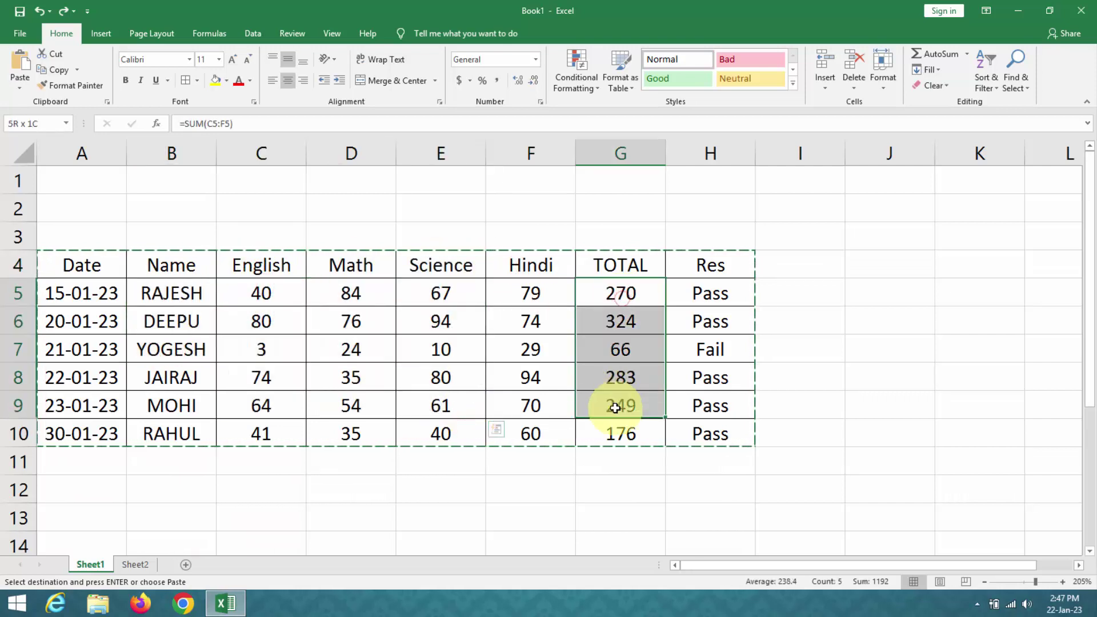
pyautogui.moveTo(706, 292); pyautogui.dragTo(706, 406)
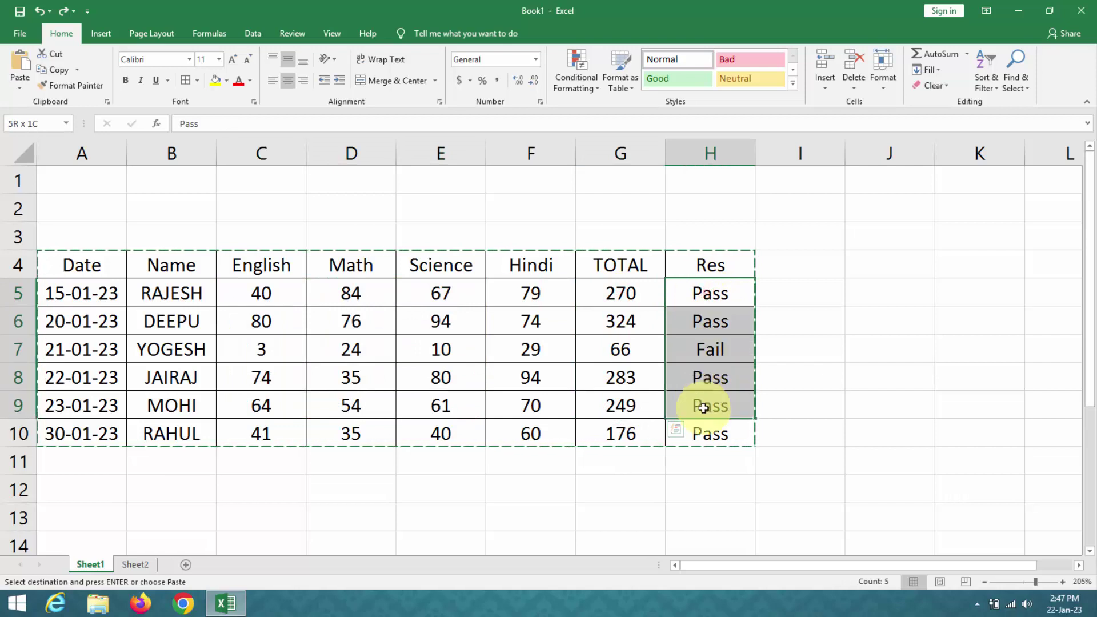
pyautogui.click(367, 308)
pyautogui.moveTo(367, 308); pyautogui.dragTo(367, 308)
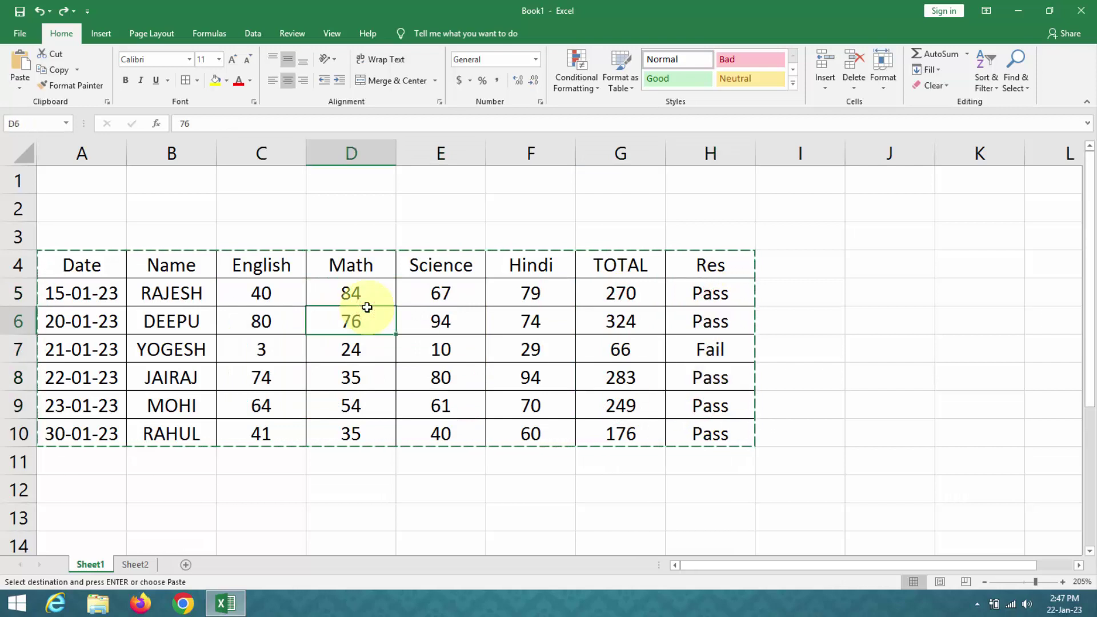
# Select the subject marks C5:F10 and bring up the Highlight Cells Rules list.
pyautogui.click(251, 294)
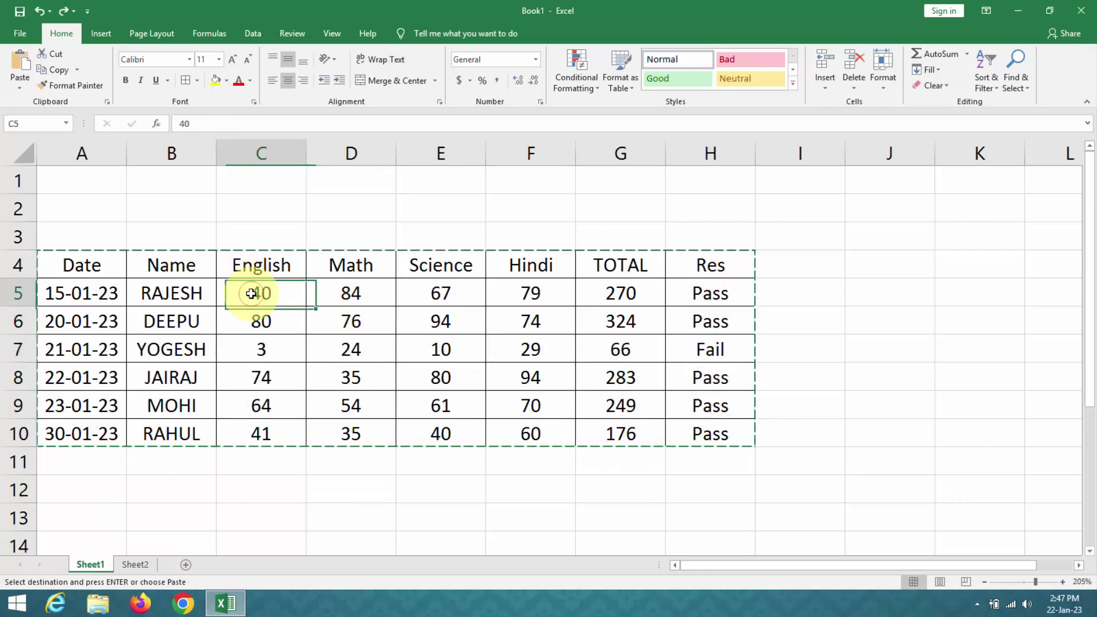
pyautogui.moveTo(255, 291)
pyautogui.mouseDown()
pyautogui.moveTo(355, 326)
pyautogui.moveTo(529, 429)
pyautogui.mouseUp()
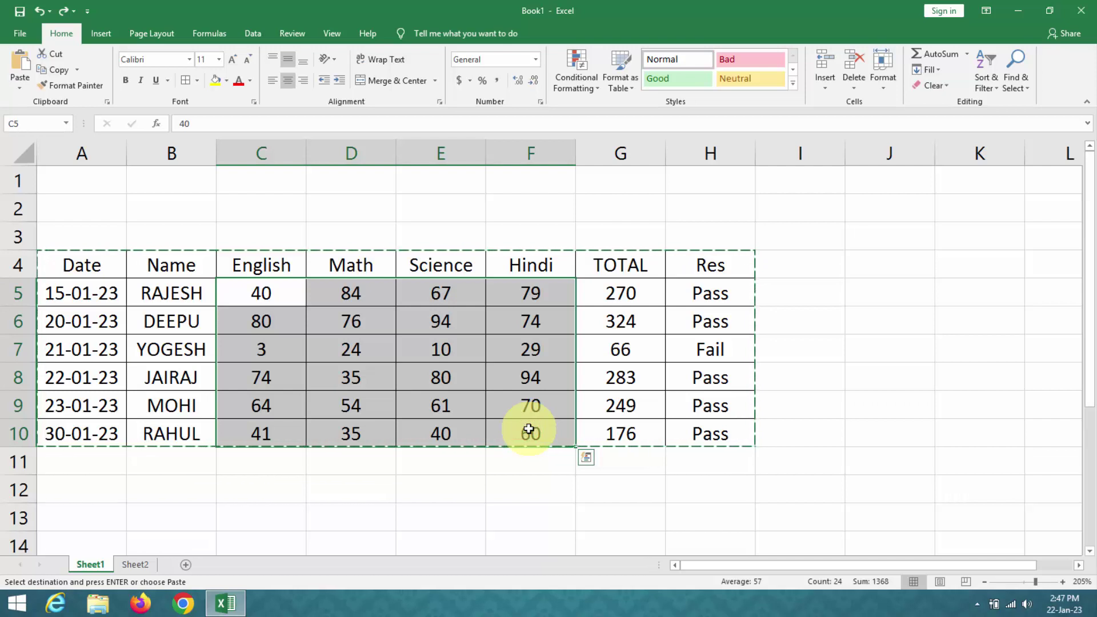
pyautogui.moveTo(258, 290)
pyautogui.mouseDown()
pyautogui.moveTo(464, 369)
pyautogui.moveTo(522, 432)
pyautogui.mouseUp()
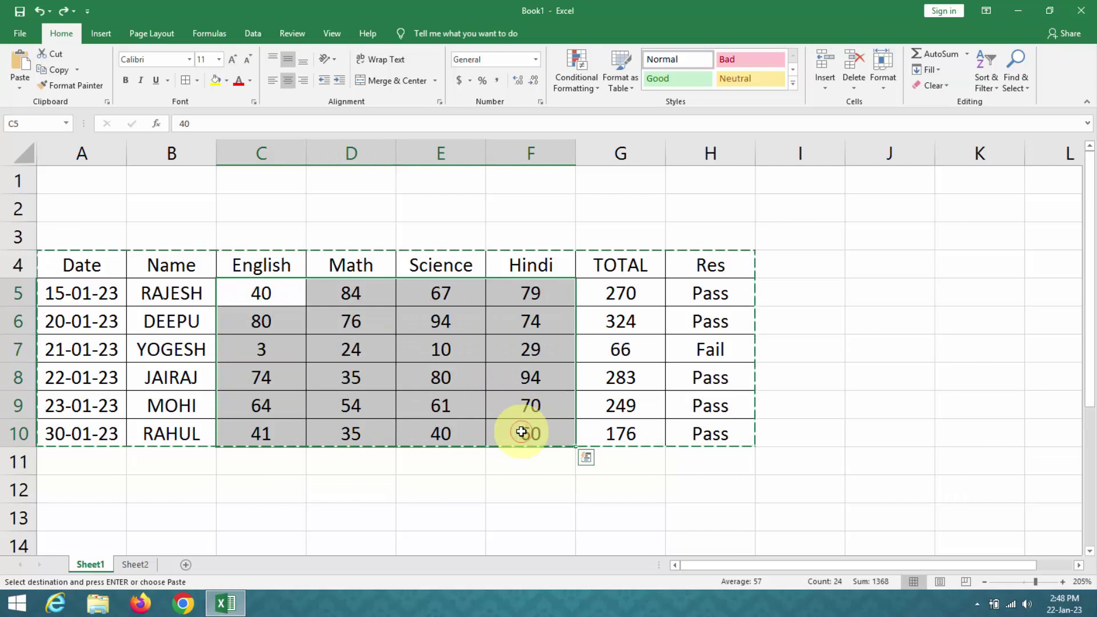
pyautogui.click(572, 76)
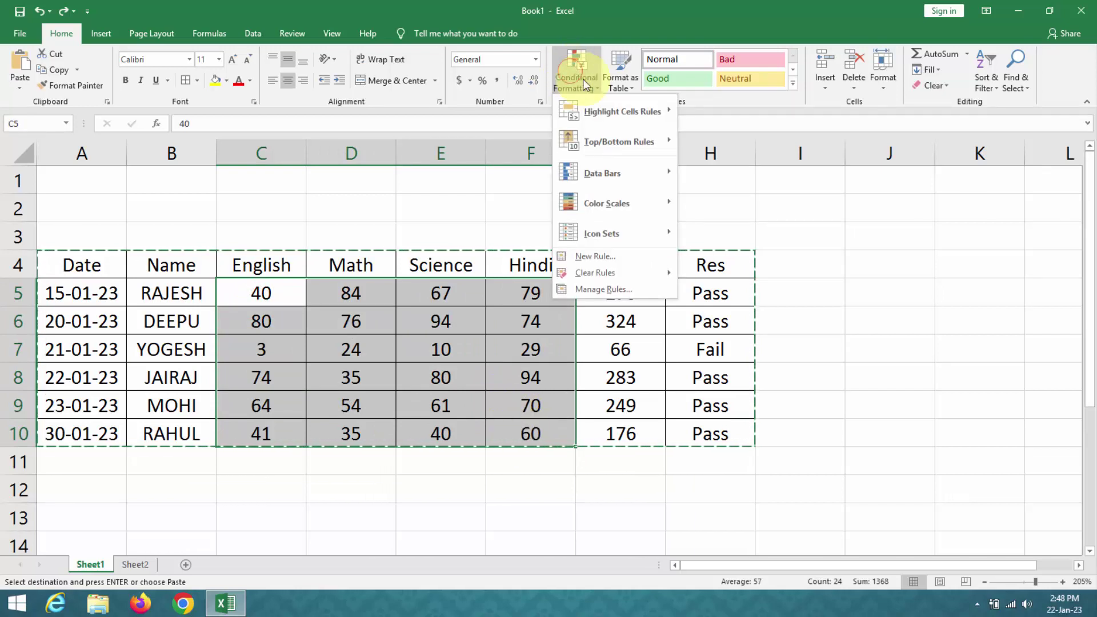
pyautogui.moveTo(622, 112)
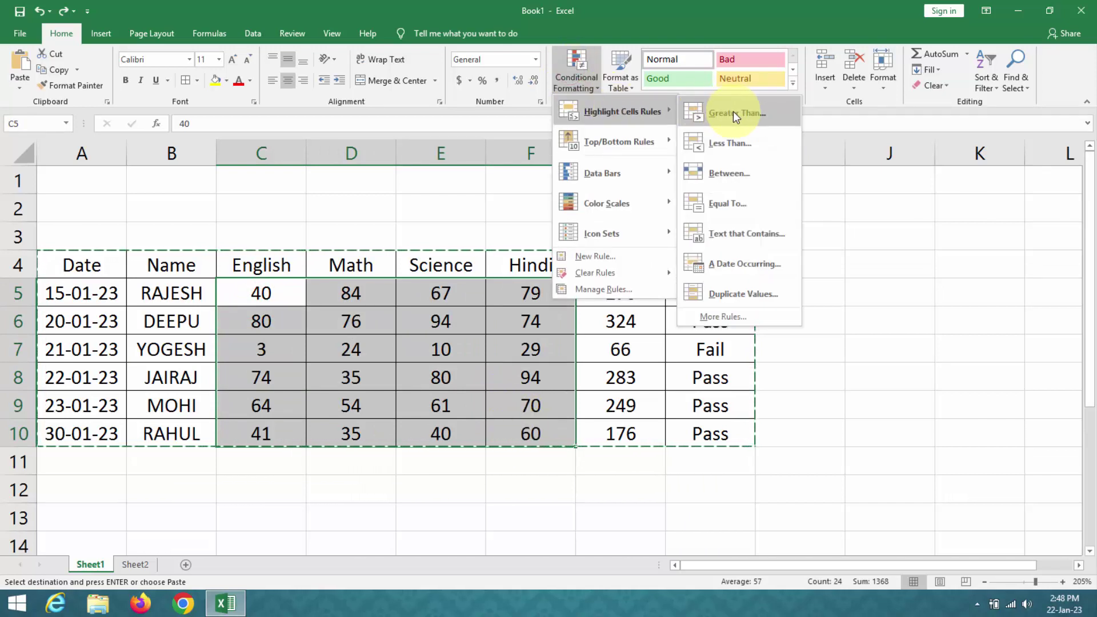
# Start a Greater Than rule on the marks with threshold 70 instead of 48.5.
pyautogui.click(733, 112)
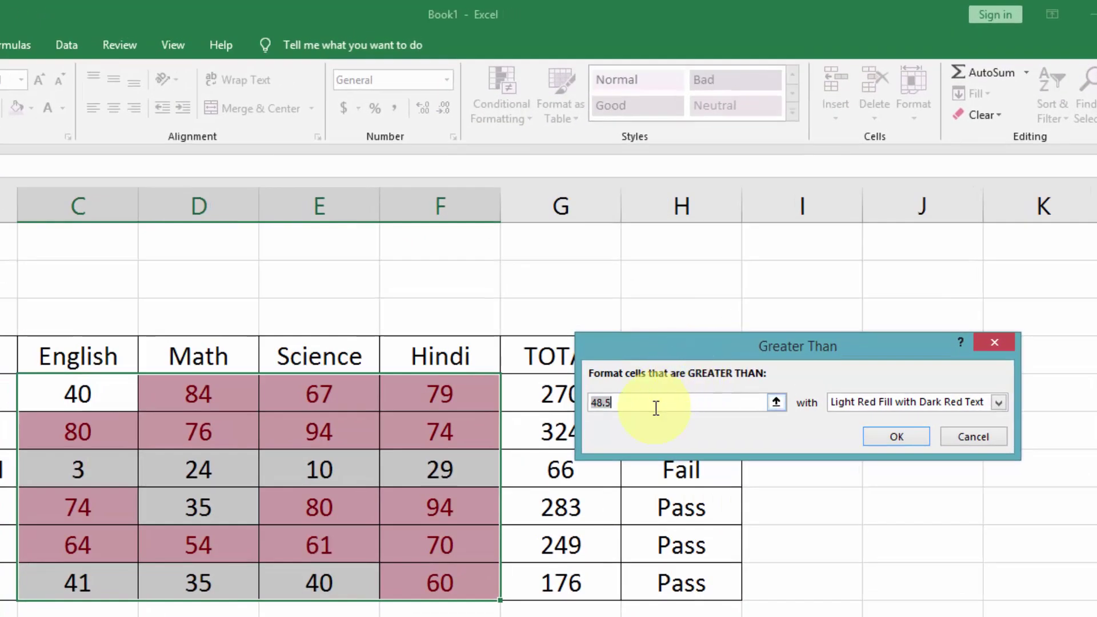
pyautogui.press('BackSpace')
pyautogui.write('0')
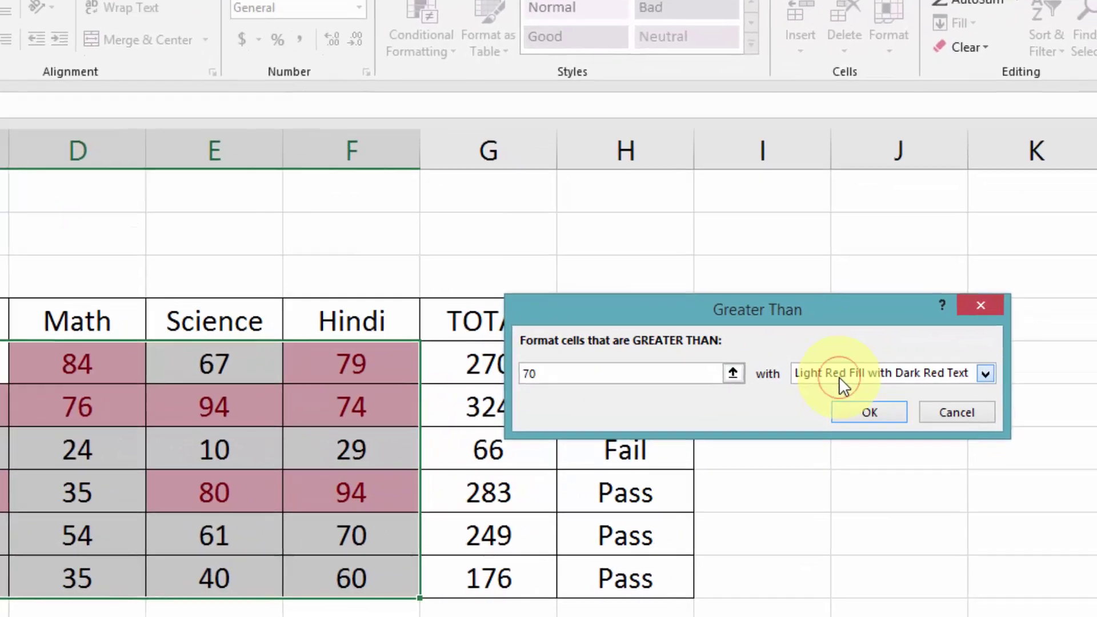
pyautogui.click(869, 405)
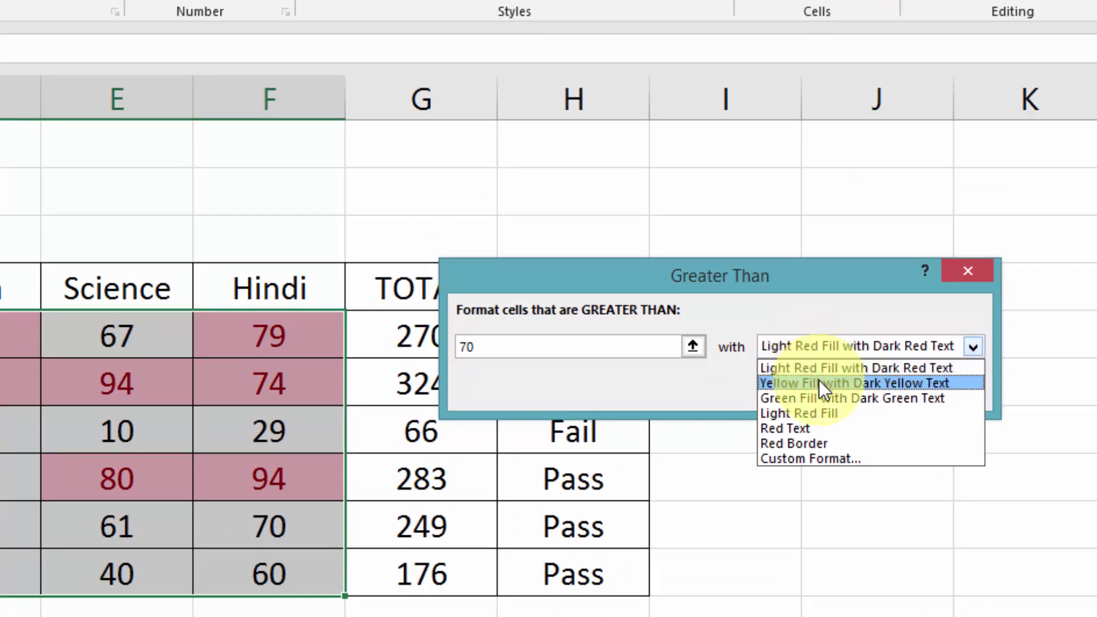
# Preview the Yellow, Green and Light Red Fill presets for marks above 70.
pyautogui.click(819, 382)
pyautogui.click(828, 345)
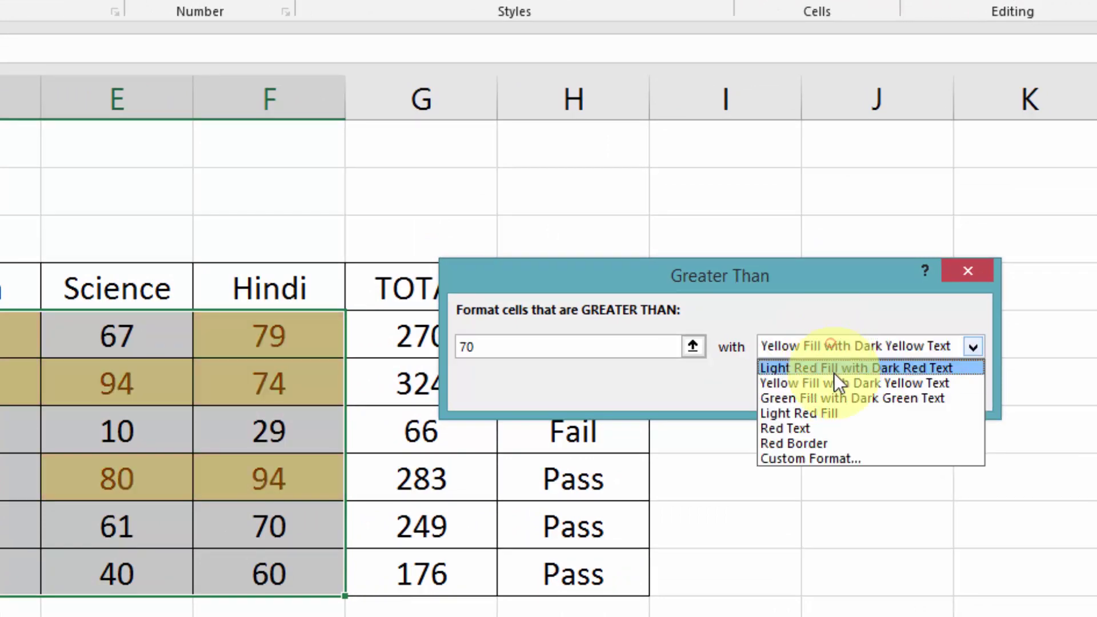
pyautogui.click(838, 397)
pyautogui.click(828, 345)
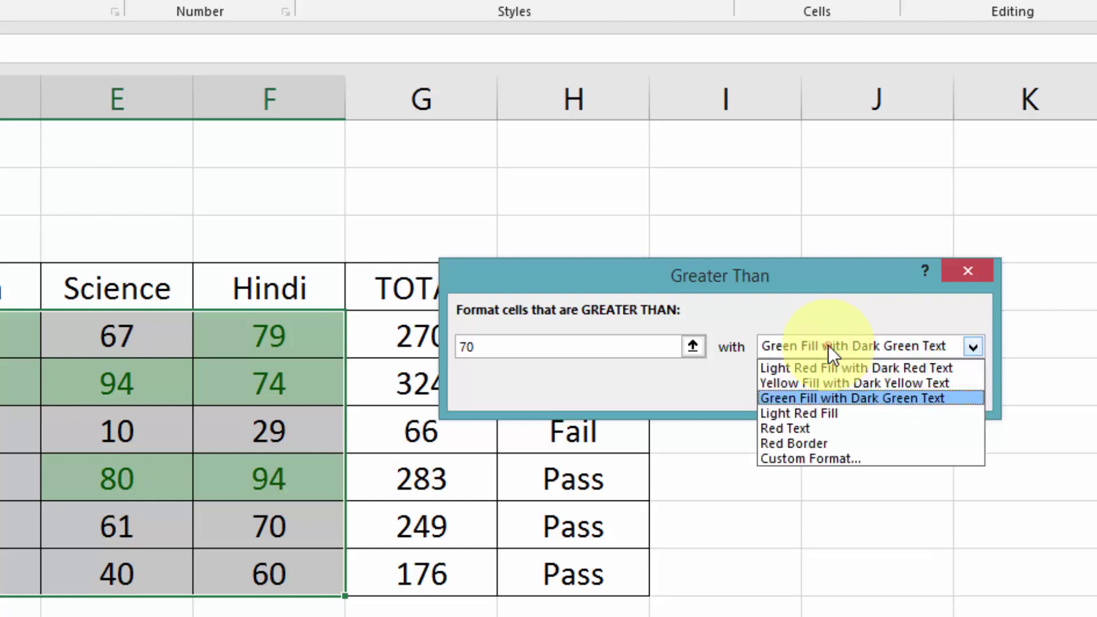
pyautogui.click(793, 413)
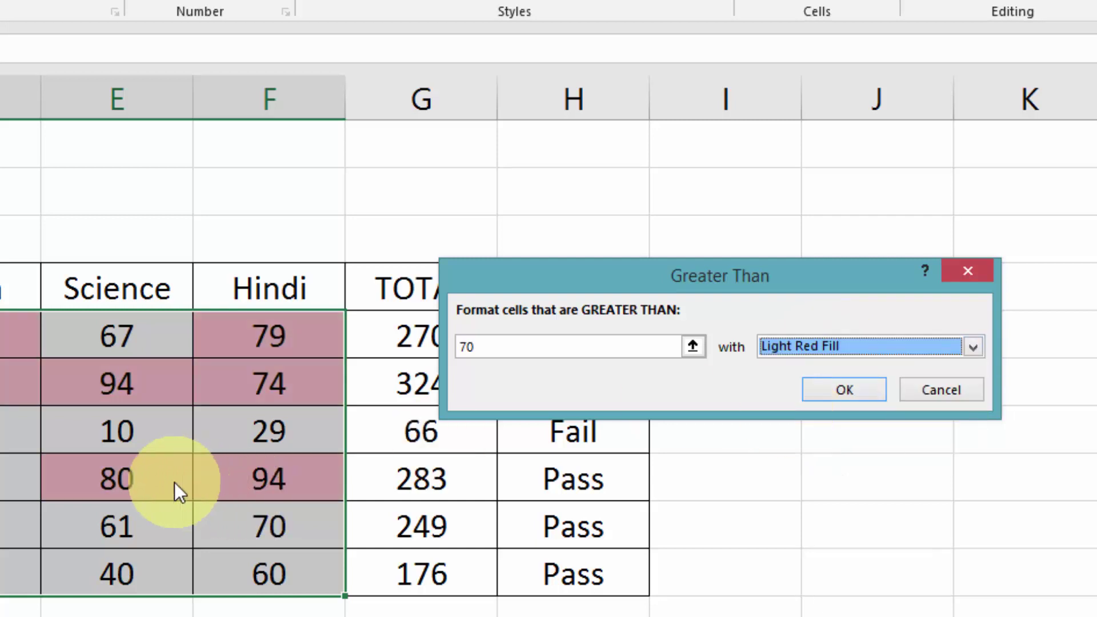
pyautogui.click(796, 343)
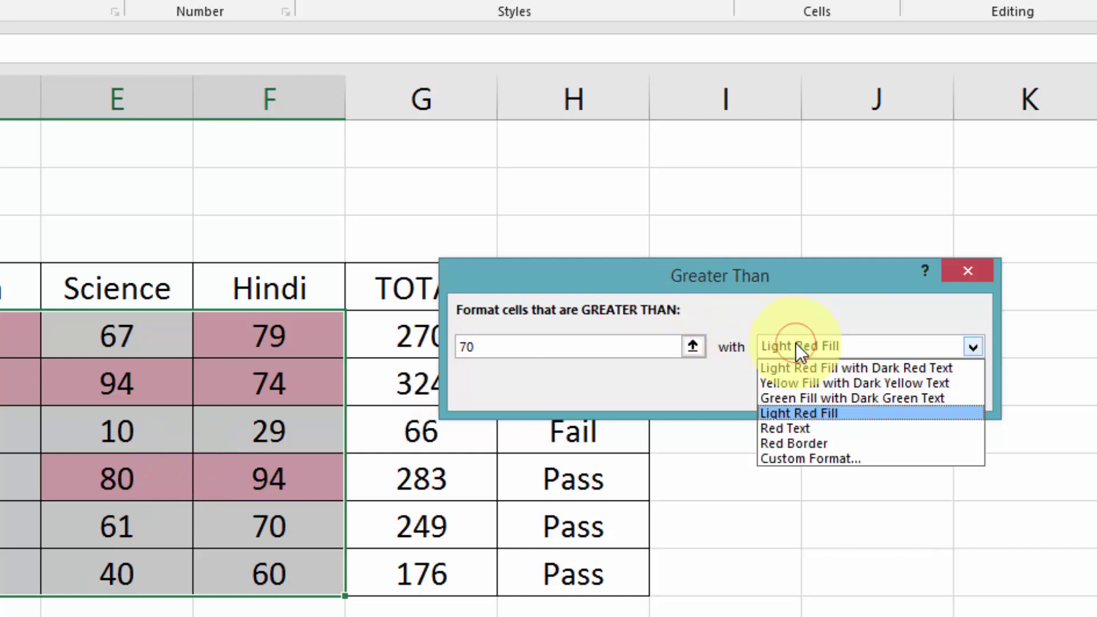
# Preview the Red Text and Red Border presets, settling on Red Border.
pyautogui.click(796, 429)
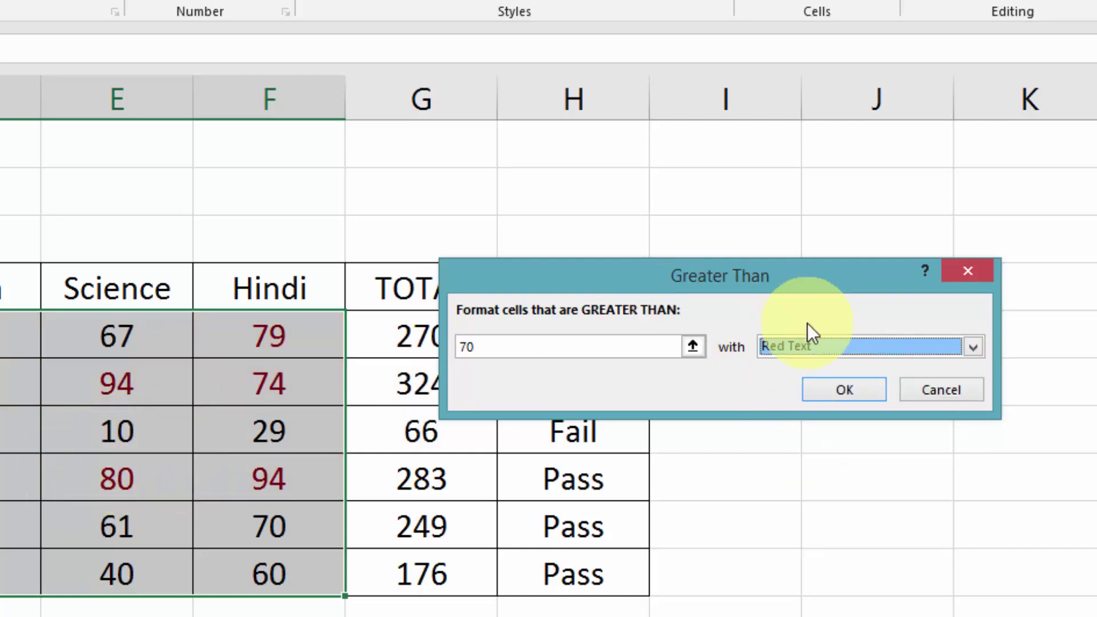
pyautogui.click(815, 344)
pyautogui.click(809, 442)
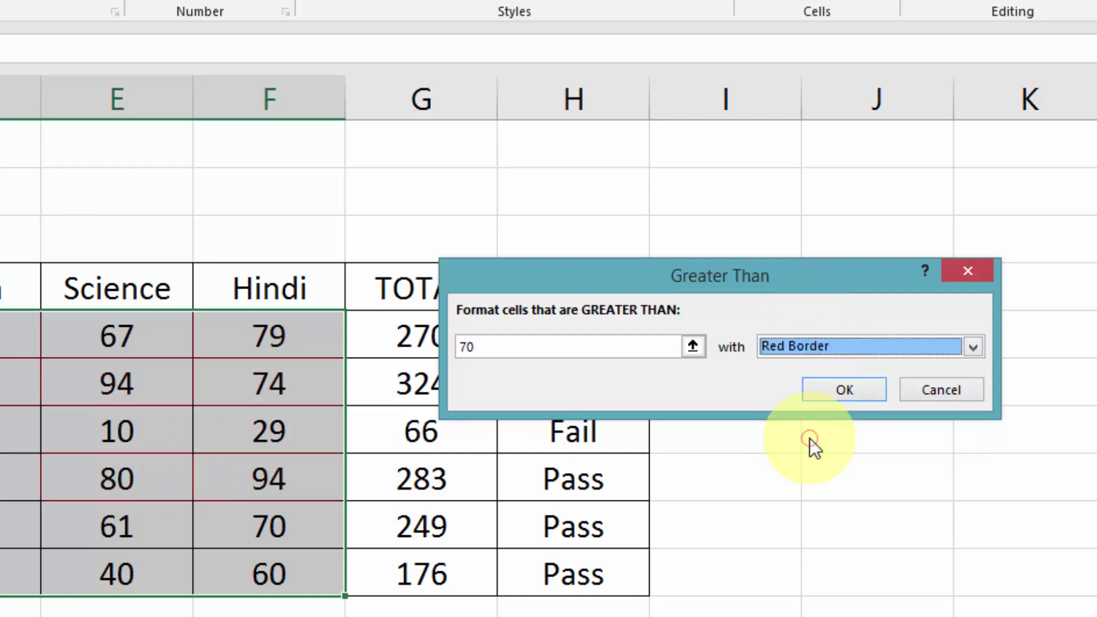
pyautogui.click(815, 345)
pyautogui.click(815, 343)
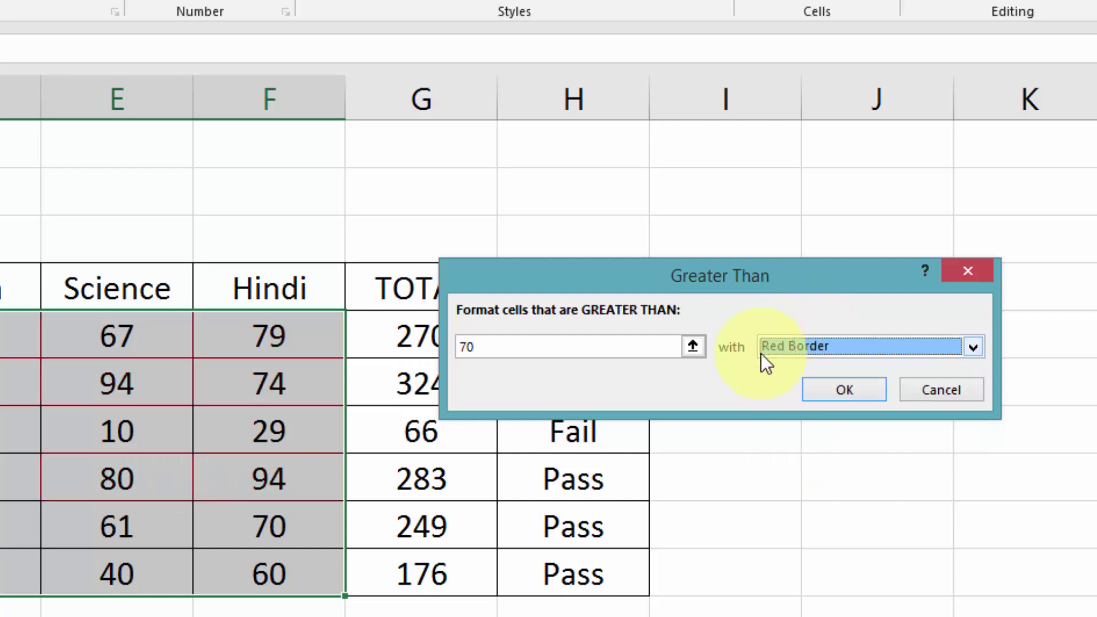
pyautogui.click(851, 346)
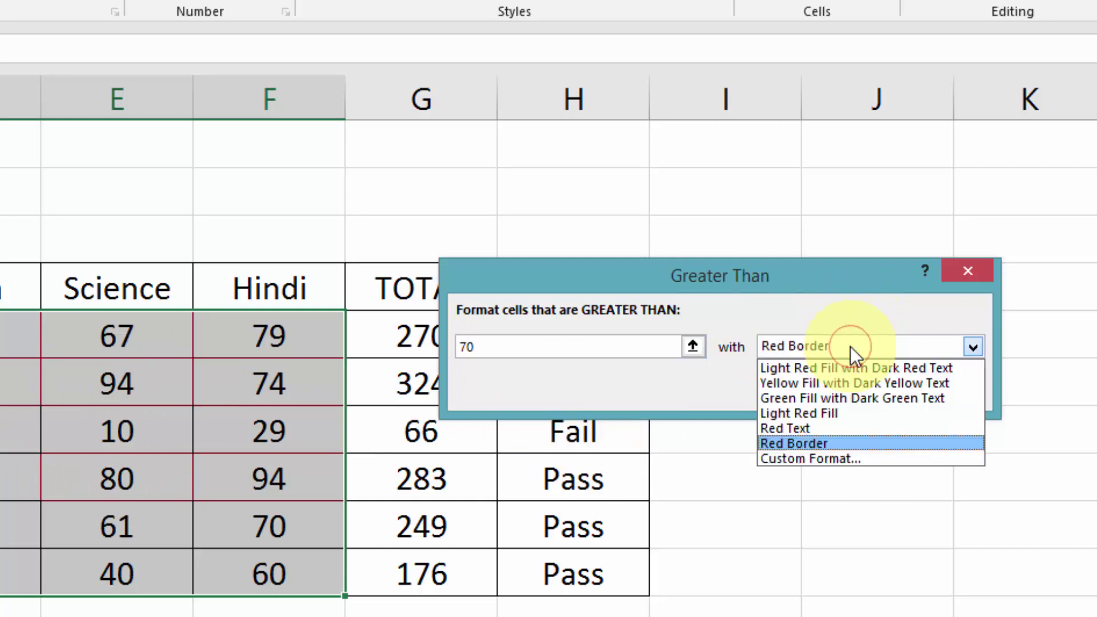
# Define a custom format for the greater-than-70 rule with red font colour.
pyautogui.click(829, 456)
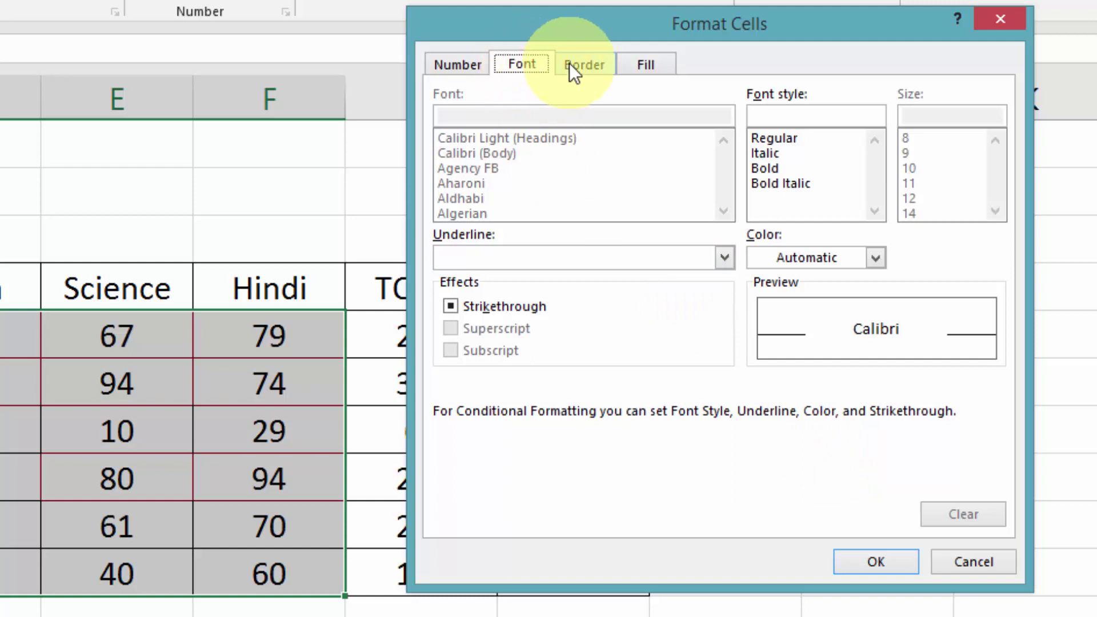
pyautogui.click(809, 260)
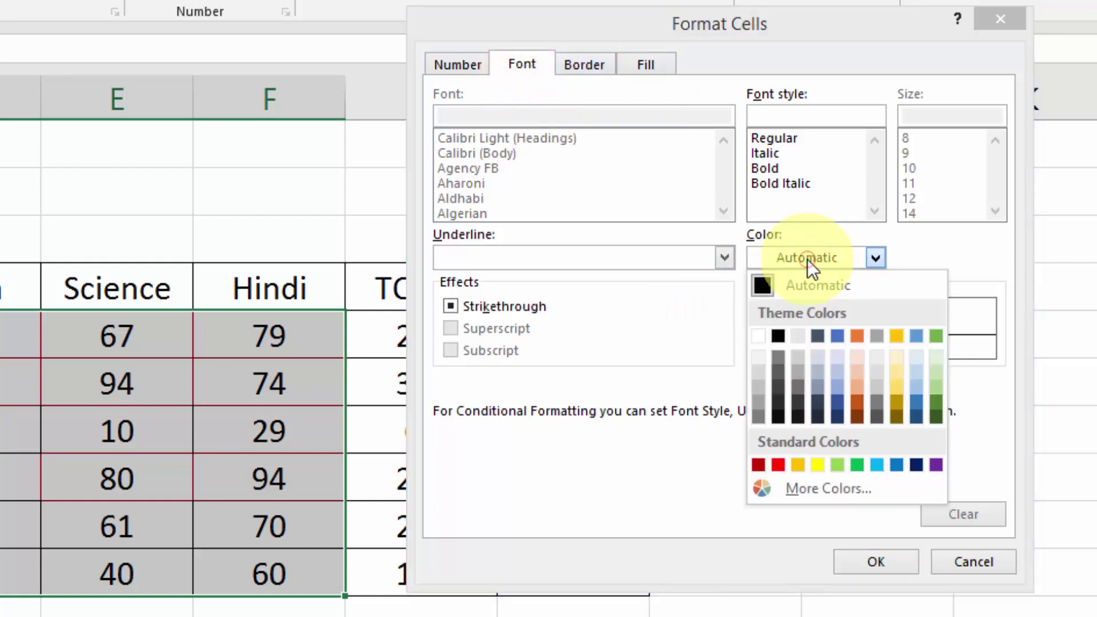
pyautogui.click(778, 465)
# Give the custom format a blue border colour and blue fill, and confirm it.
pyautogui.click(580, 59)
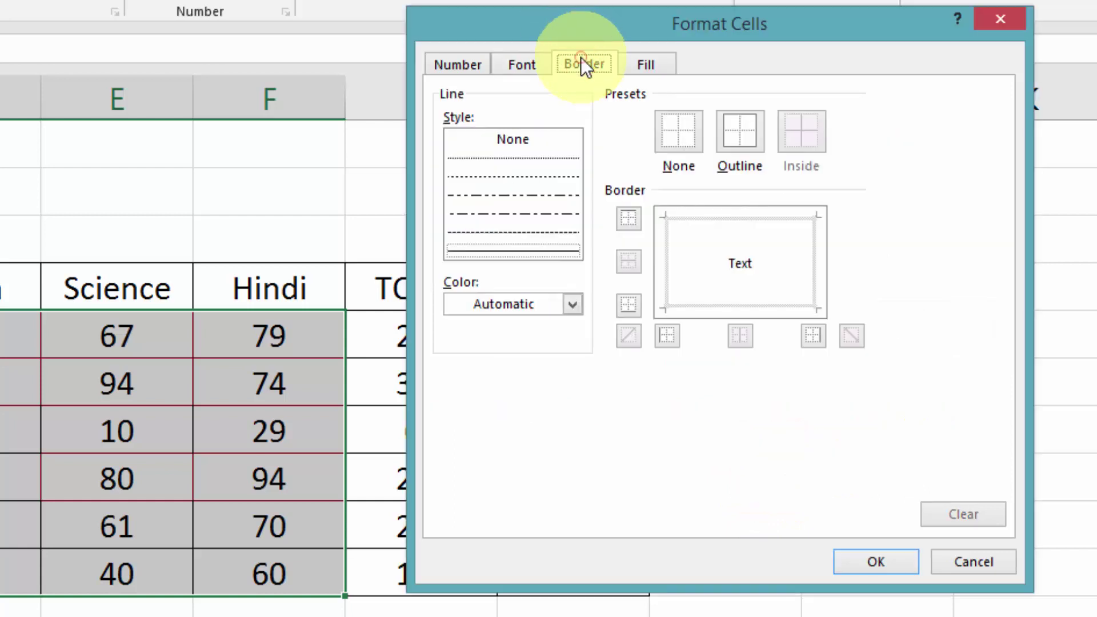
pyautogui.click(549, 299)
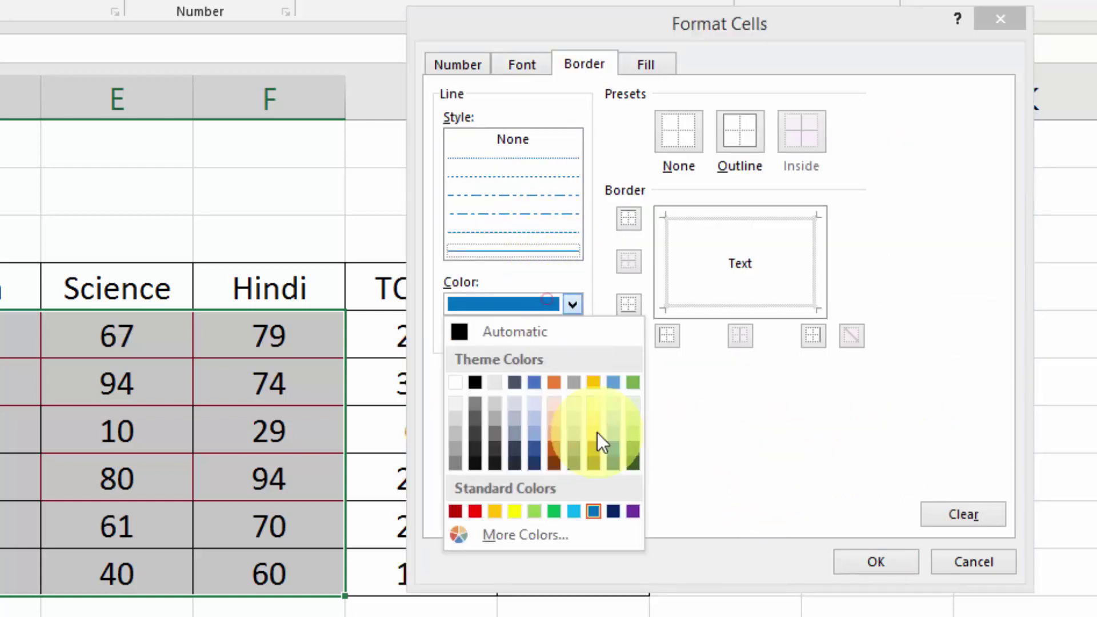
pyautogui.click(594, 512)
pyautogui.click(646, 62)
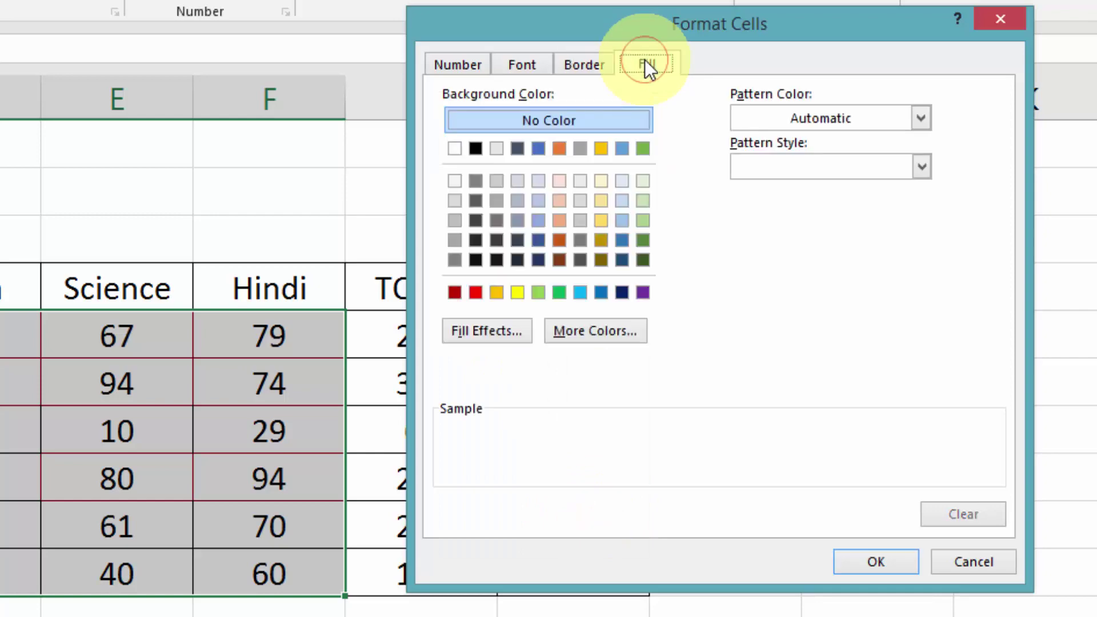
pyautogui.click(602, 294)
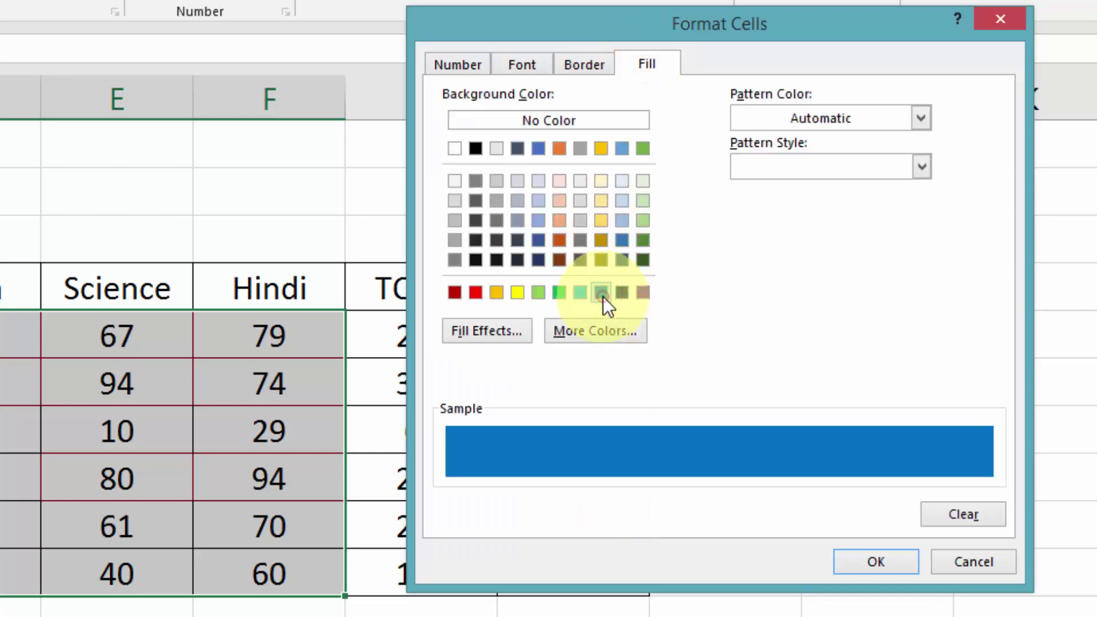
pyautogui.click(869, 558)
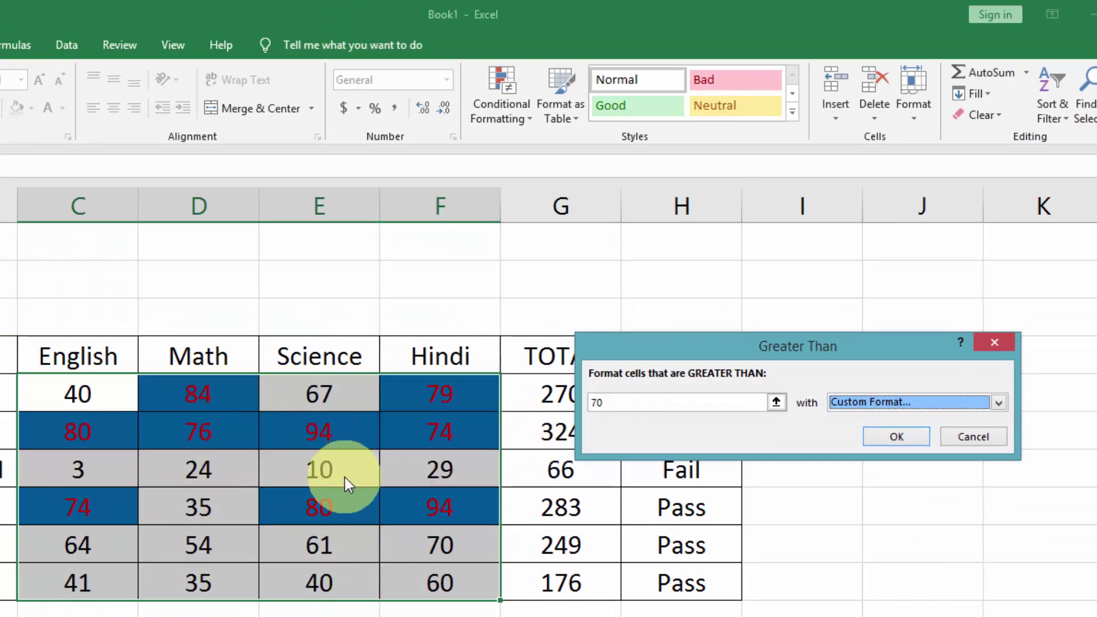
# Switch the greater-than-70 rule to Green Fill with Dark Green Text and apply it.
pyautogui.click(859, 403)
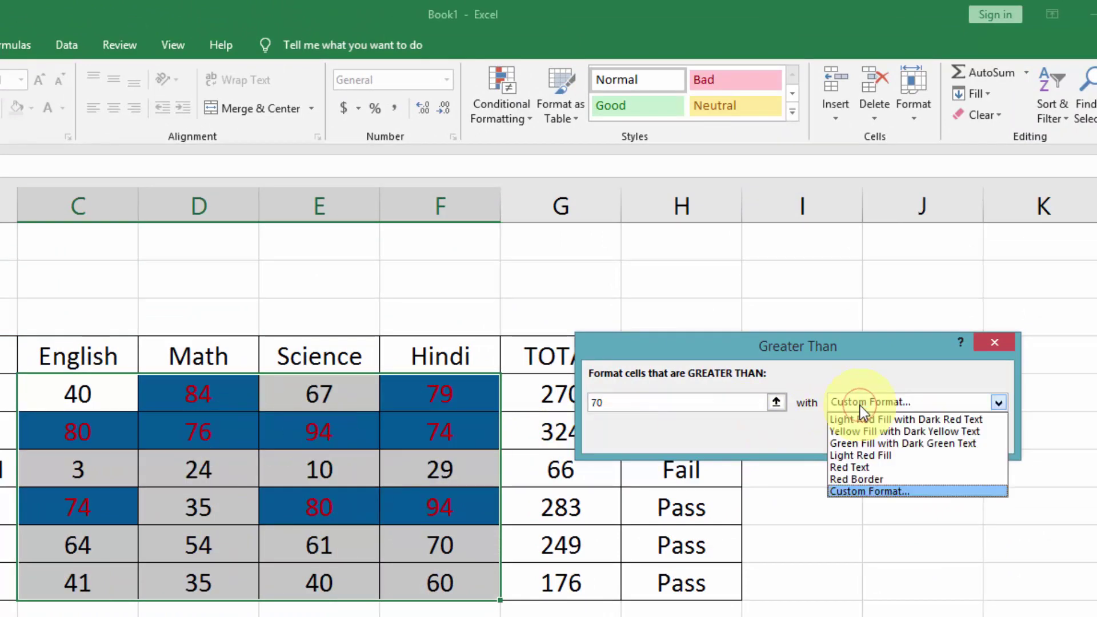
pyautogui.click(891, 444)
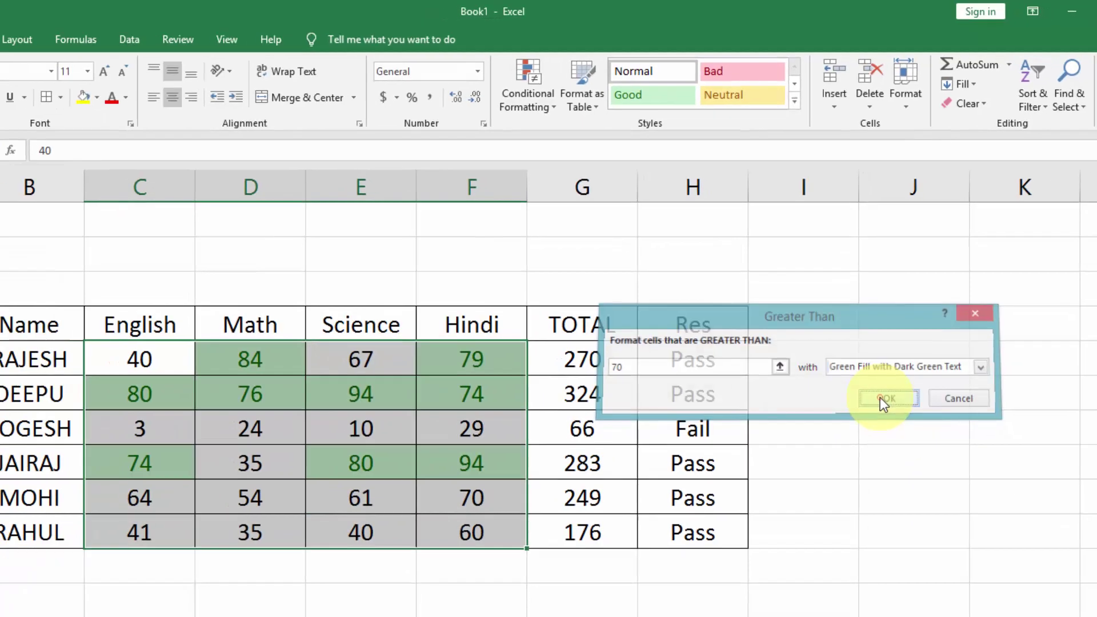
pyautogui.click(877, 438)
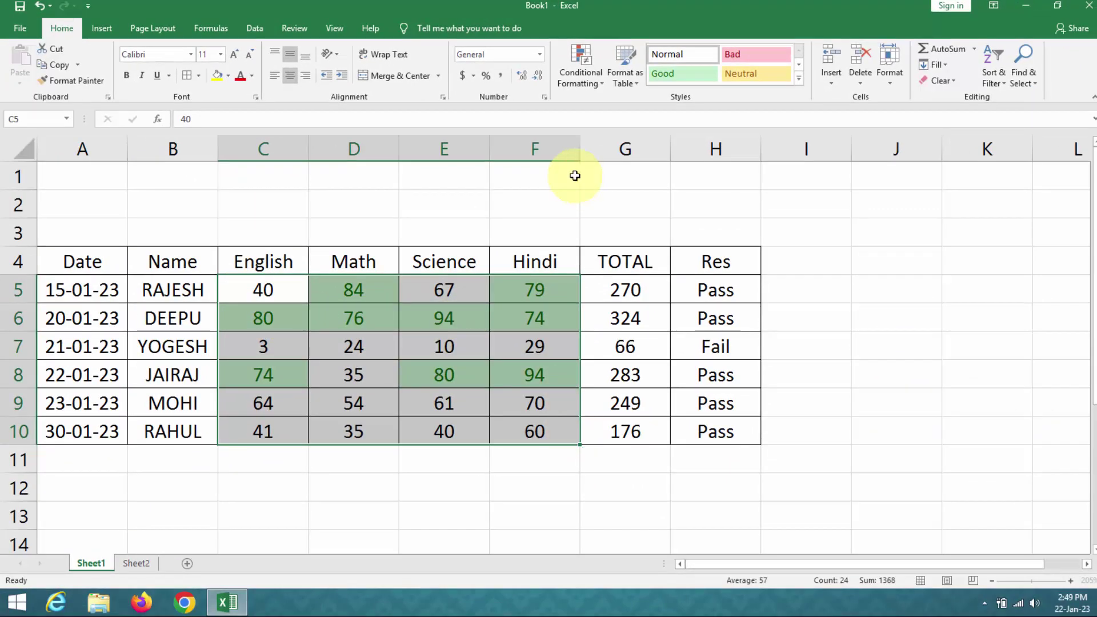
# Add a Less Than 35 rule on the marks using Light Red Fill with Dark Red Text.
pyautogui.click(579, 72)
pyautogui.moveTo(622, 120)
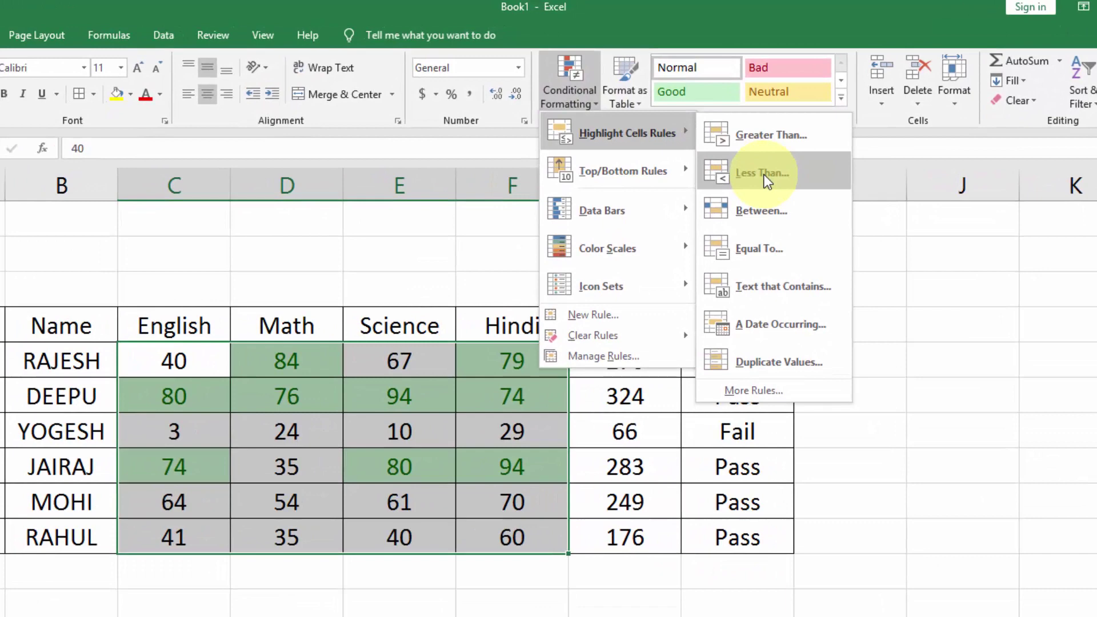
pyautogui.click(764, 173)
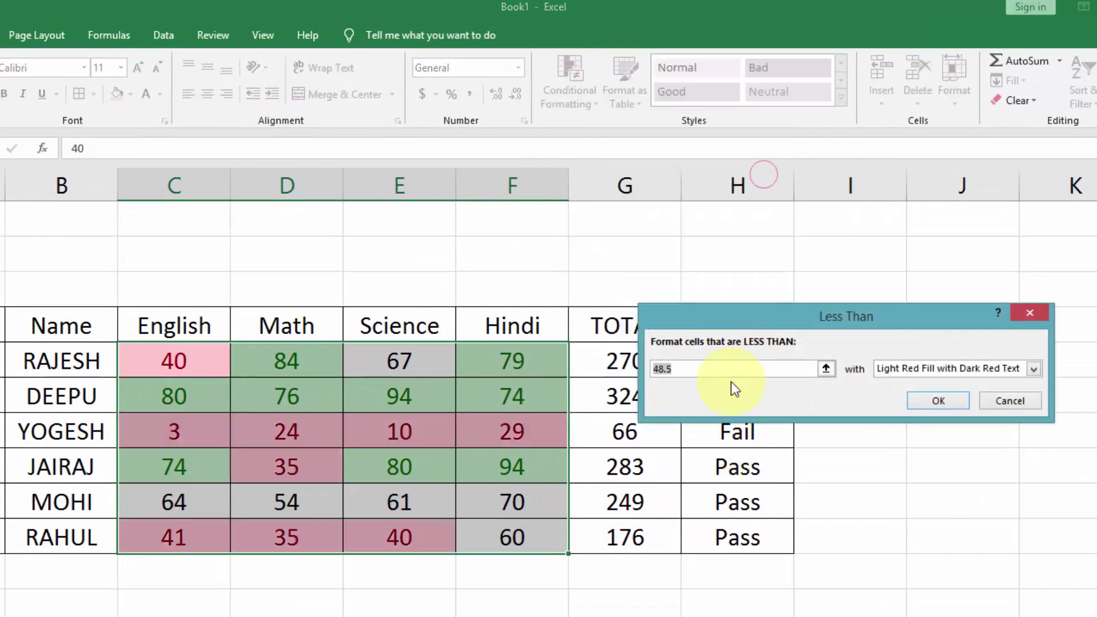
pyautogui.moveTo(750, 313); pyautogui.dragTo(759, 315)
pyautogui.click(717, 371)
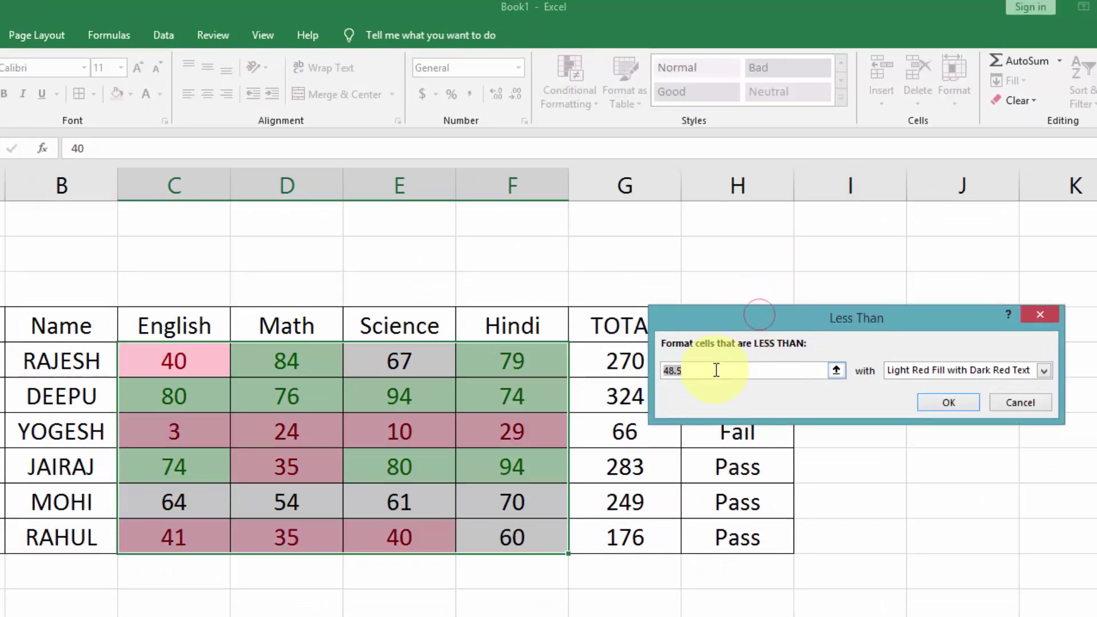
pyautogui.press('BackSpace')
pyautogui.press('BackSpace')
pyautogui.press('BackSpace')
pyautogui.write('35')
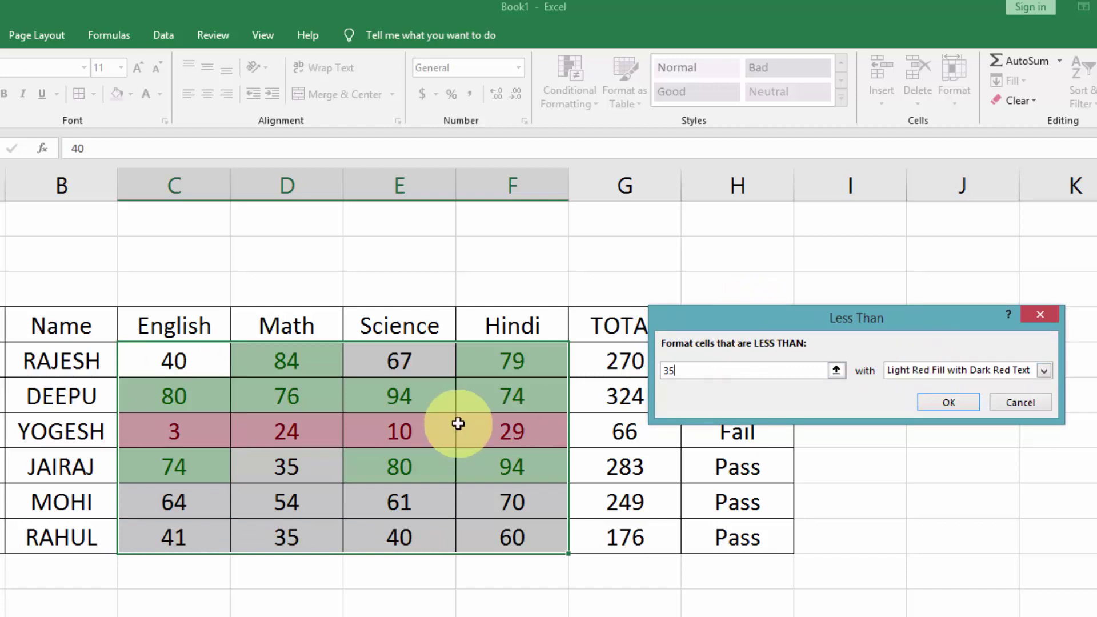
pyautogui.click(960, 403)
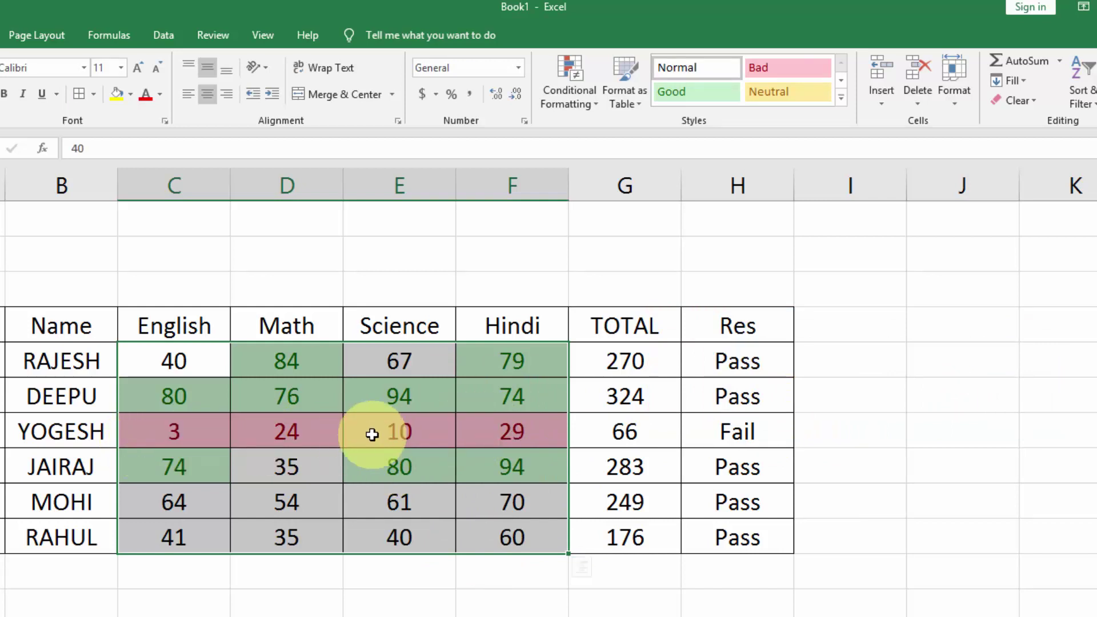
# Add a Between 36 and 70 rule using Yellow Fill with Dark Yellow Text.
pyautogui.click(578, 81)
pyautogui.moveTo(626, 133)
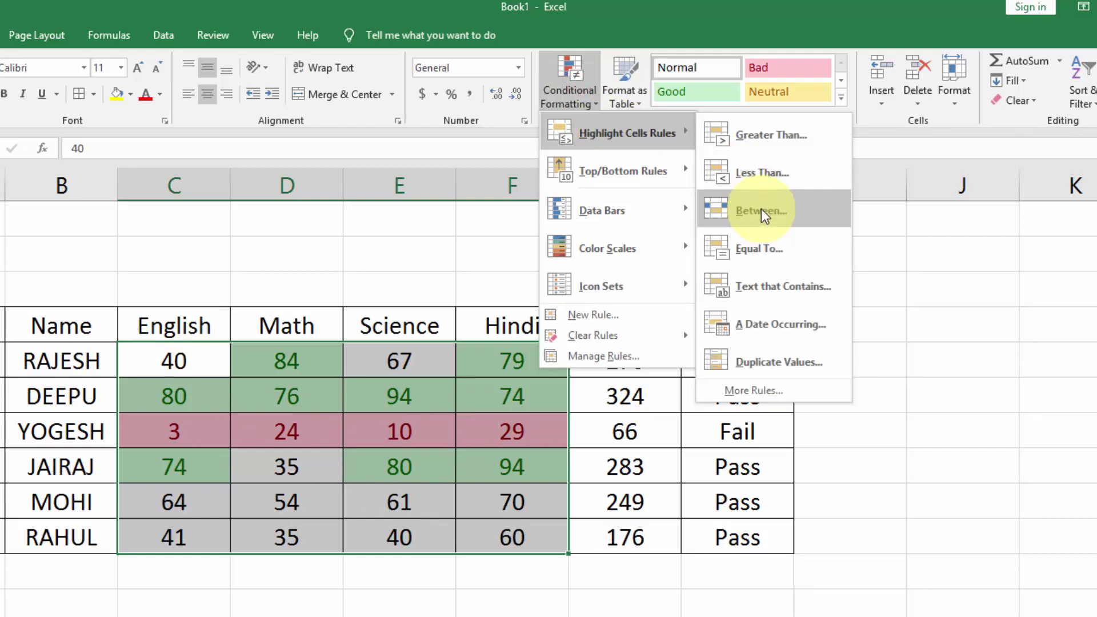
pyautogui.click(761, 211)
pyautogui.press('BackSpace')
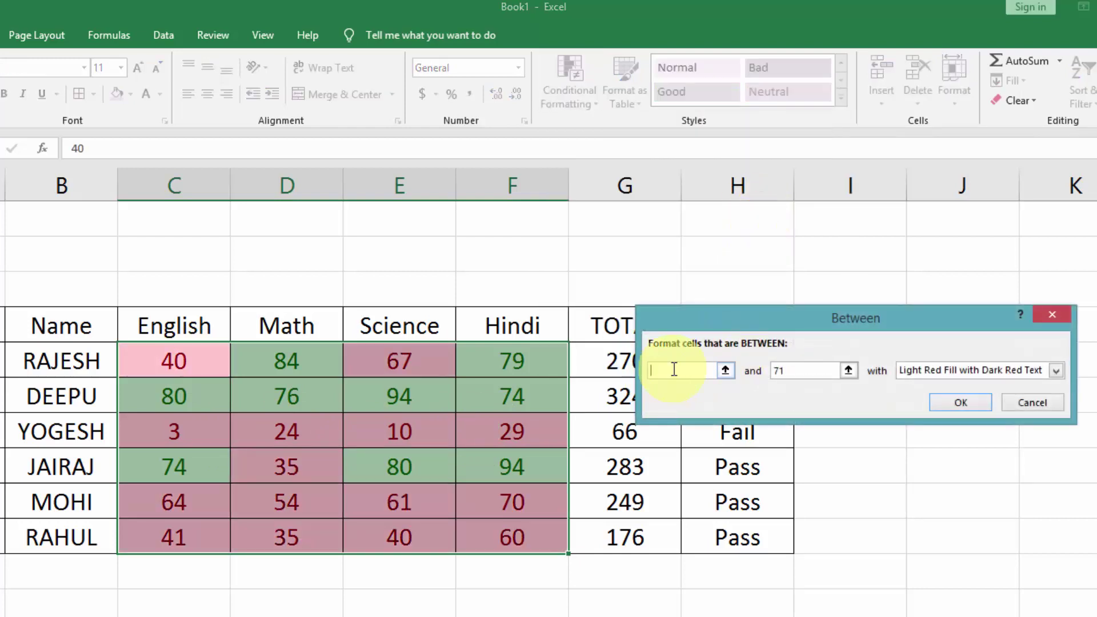
pyautogui.write('36')
pyautogui.click(788, 373)
pyautogui.write('70')
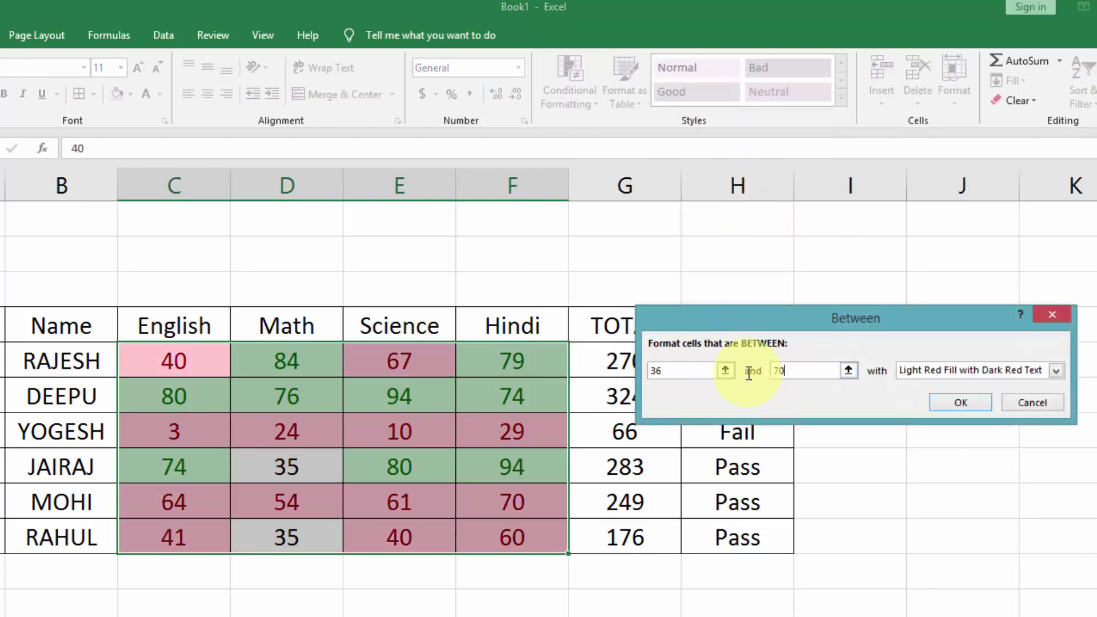
pyautogui.press('BackSpace')
pyautogui.press('BackSpace')
pyautogui.write('70')
pyautogui.click(955, 371)
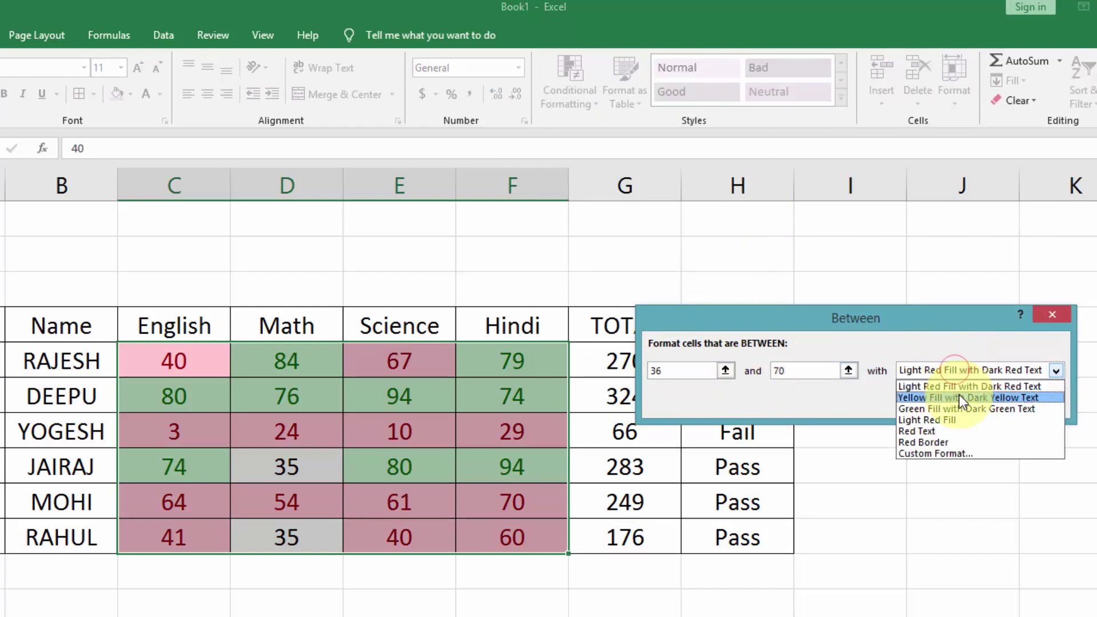
pyautogui.click(959, 395)
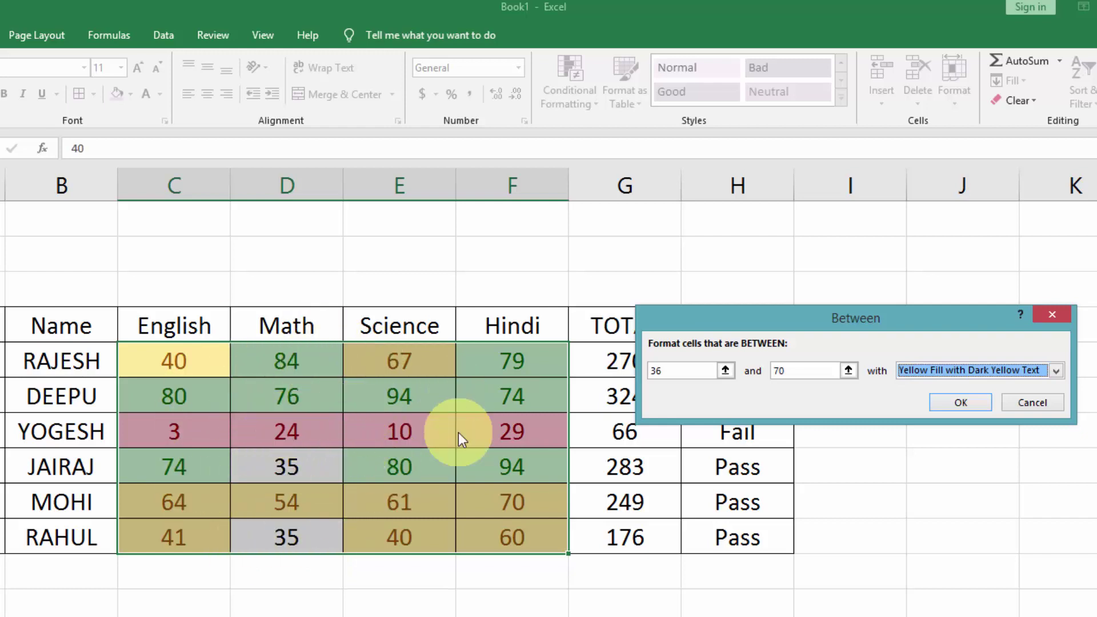
pyautogui.click(956, 404)
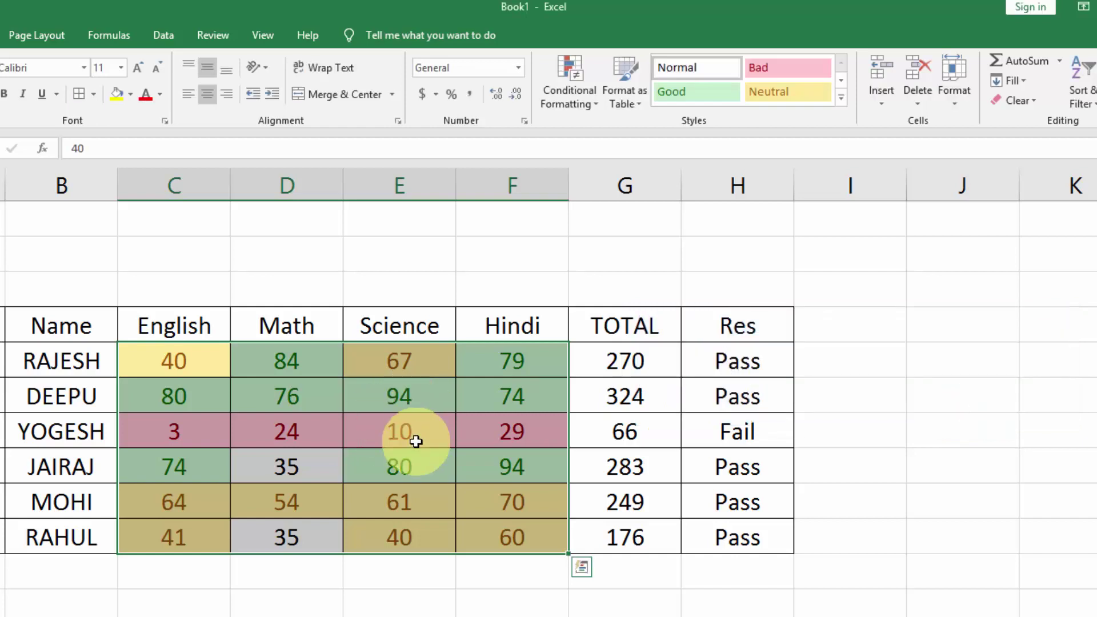
# Start an Equal To 35 rule on the marks with a custom format.
pyautogui.click(563, 96)
pyautogui.moveTo(626, 133)
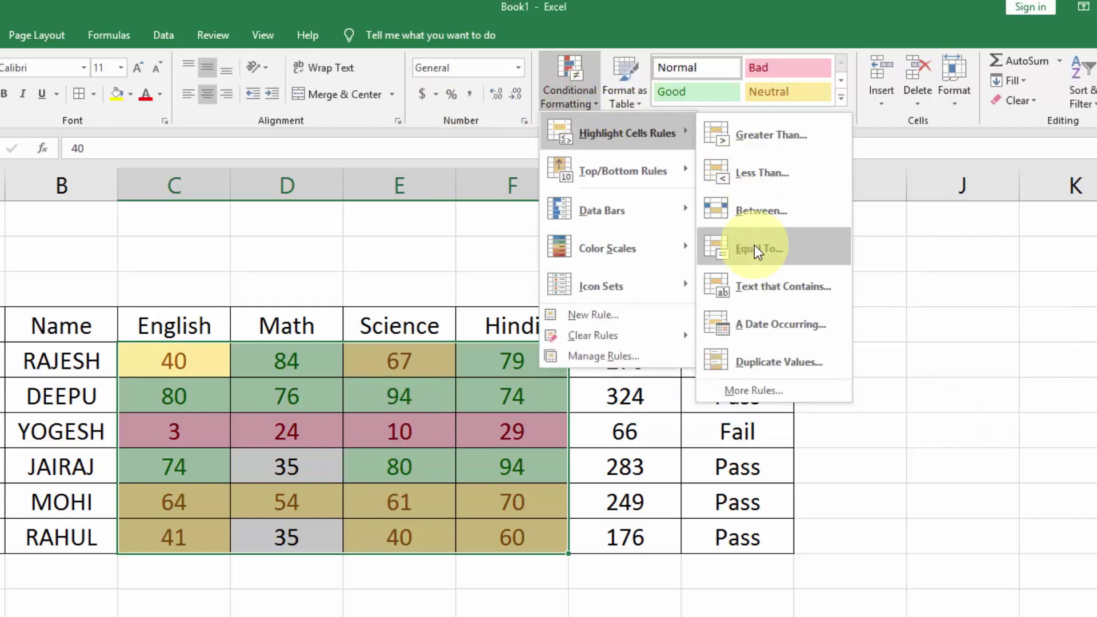
pyautogui.click(754, 254)
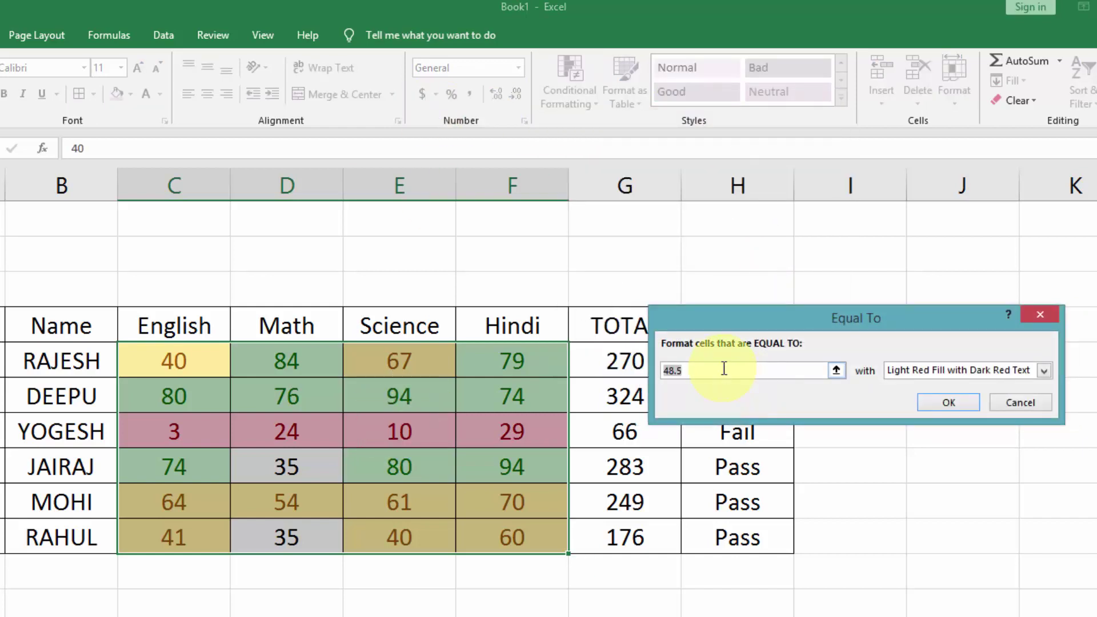
pyautogui.write('35')
pyautogui.click(920, 372)
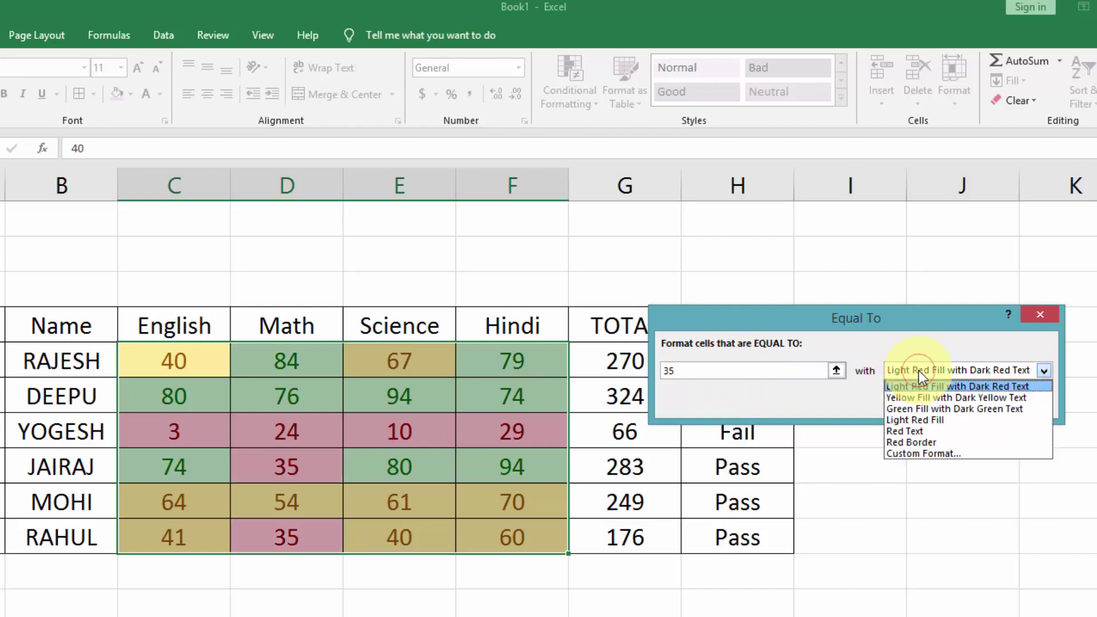
pyautogui.click(933, 452)
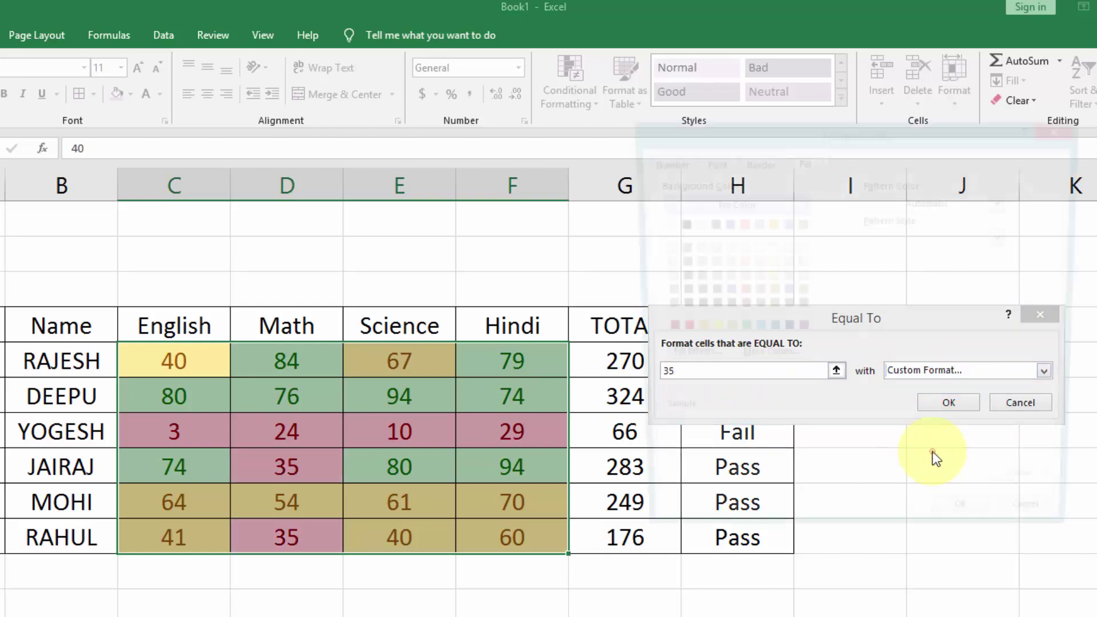
# Give the custom format a blue fill and blue border colour, and confirm it.
pyautogui.click(767, 331)
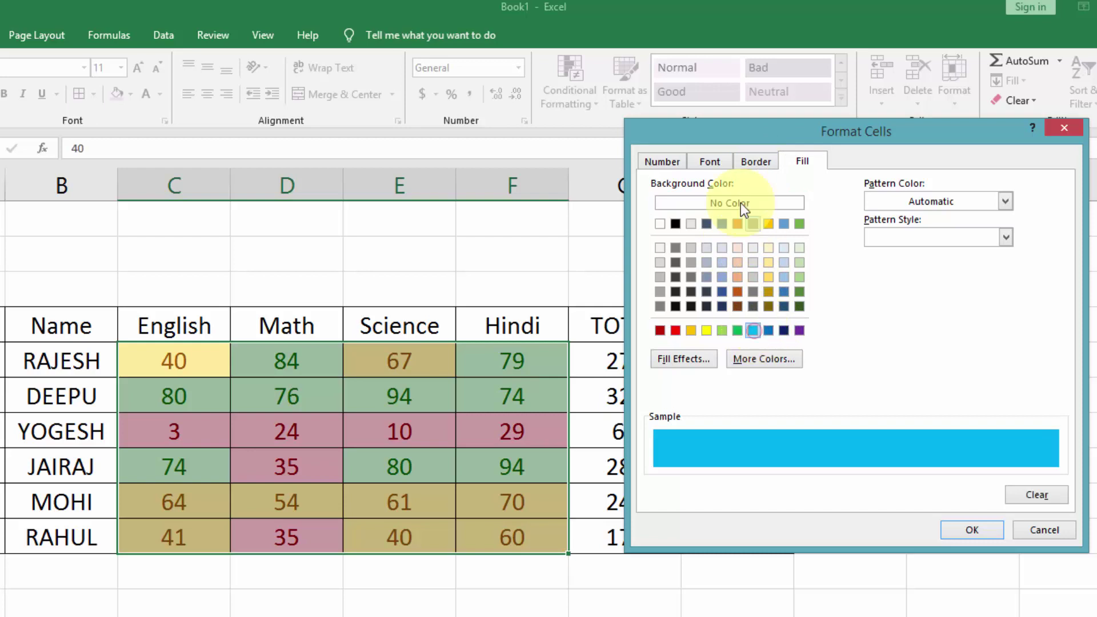
pyautogui.click(756, 162)
pyautogui.click(696, 340)
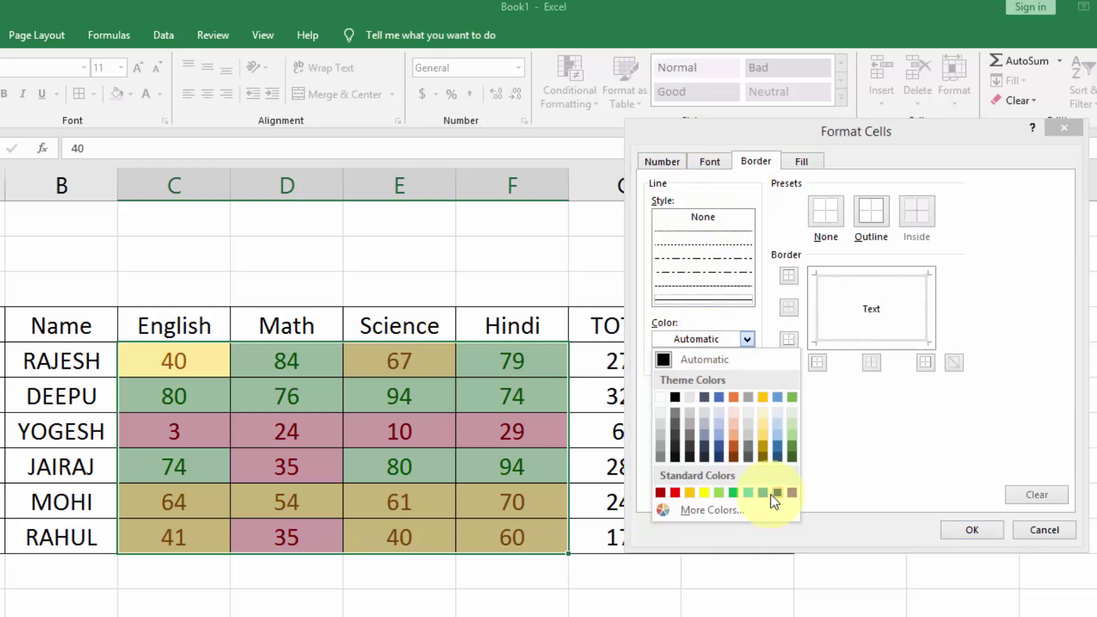
pyautogui.click(791, 493)
pyautogui.click(972, 530)
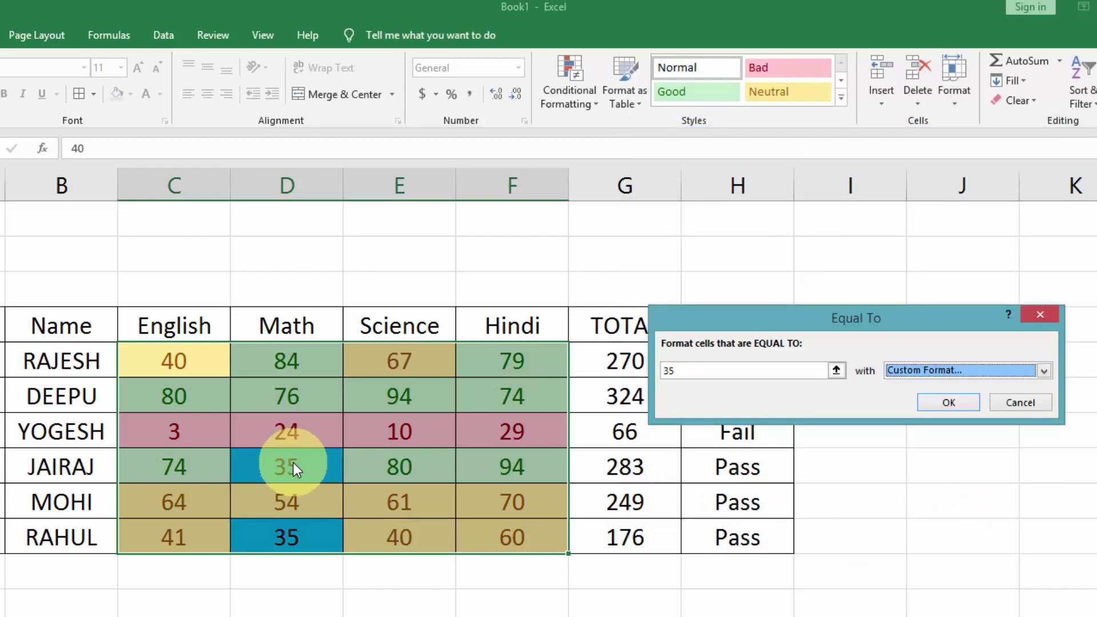
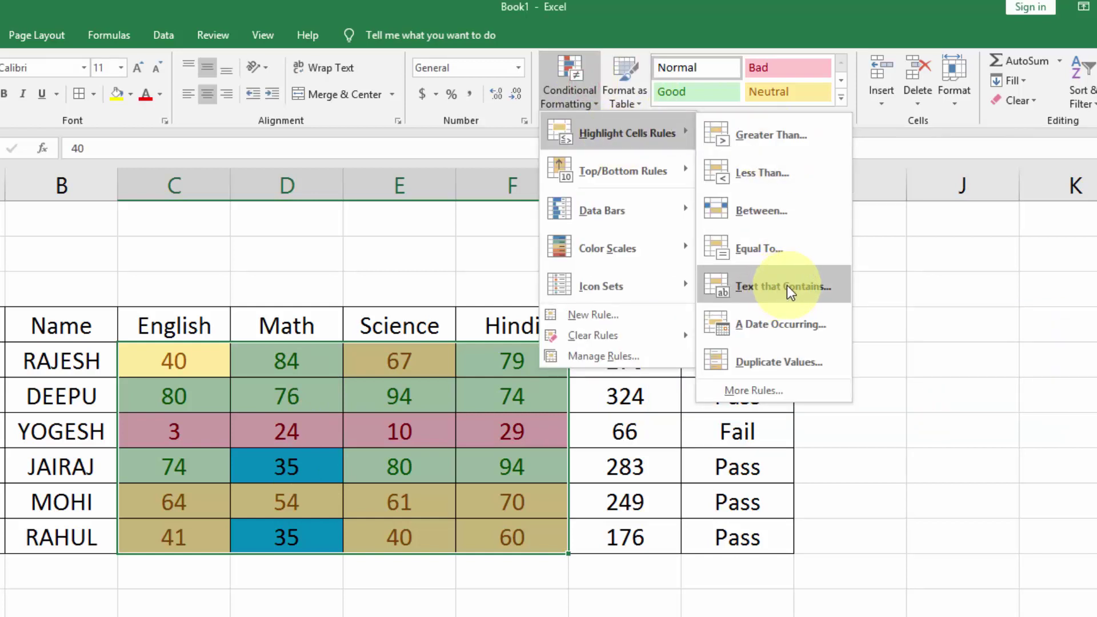
# Select the Res results and highlight cells containing 'Pass' with green fill and dark green text.
pyautogui.click(653, 410)
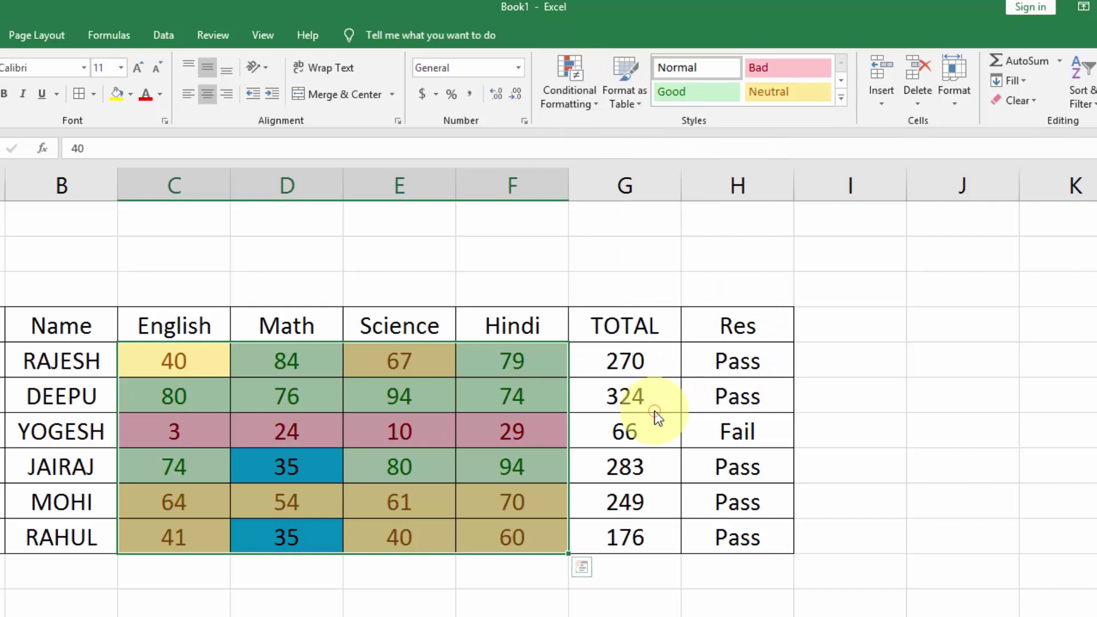
pyautogui.click(741, 360)
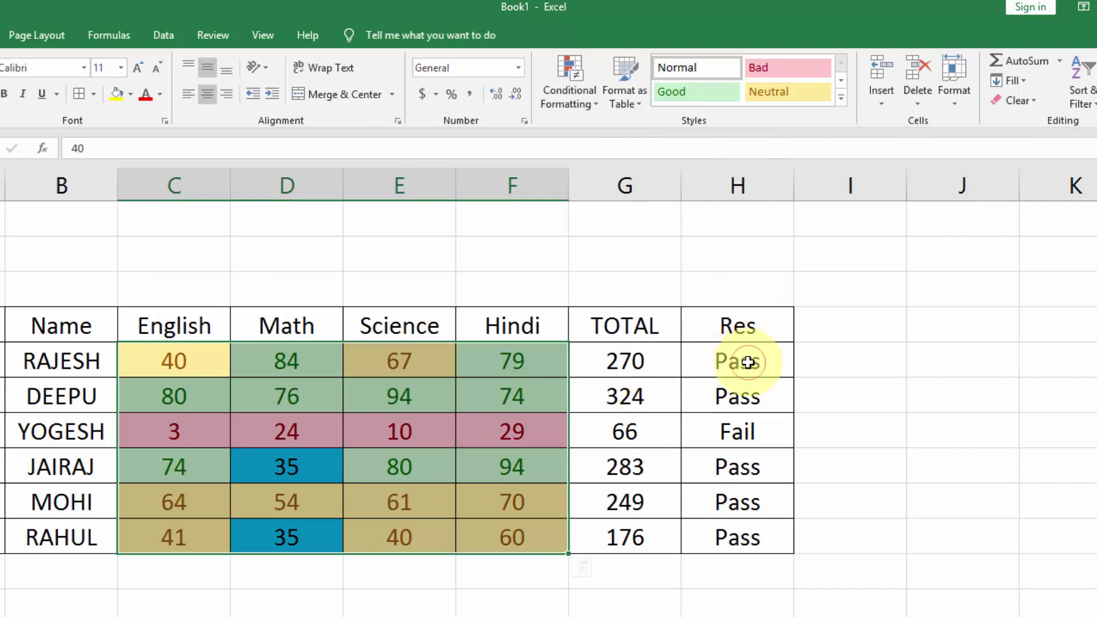
pyautogui.moveTo(742, 360); pyautogui.dragTo(755, 529)
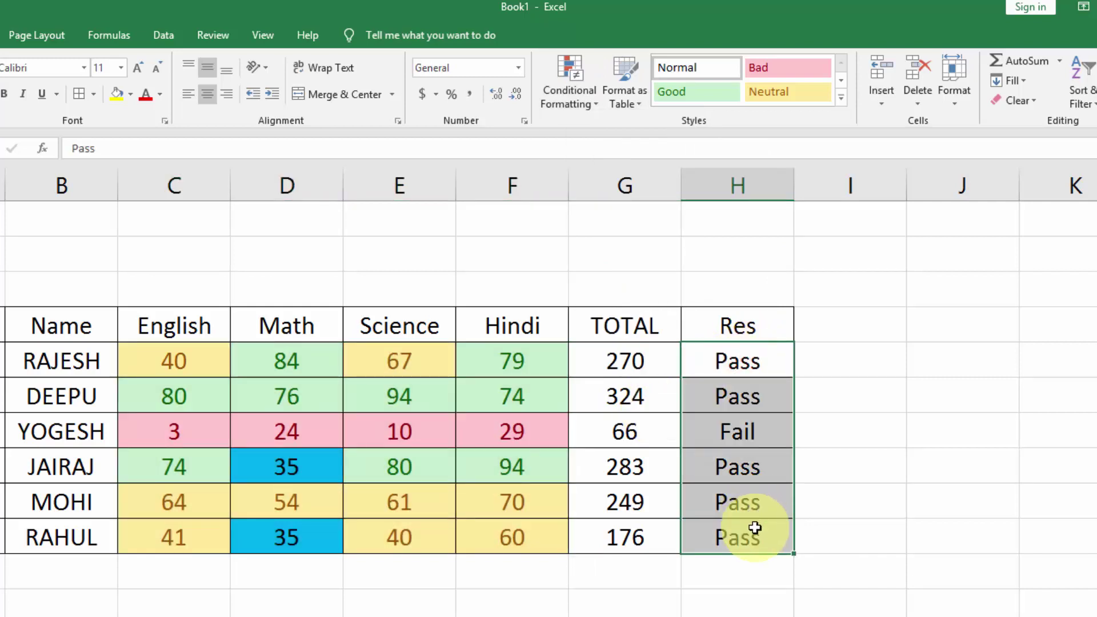
pyautogui.click(575, 75)
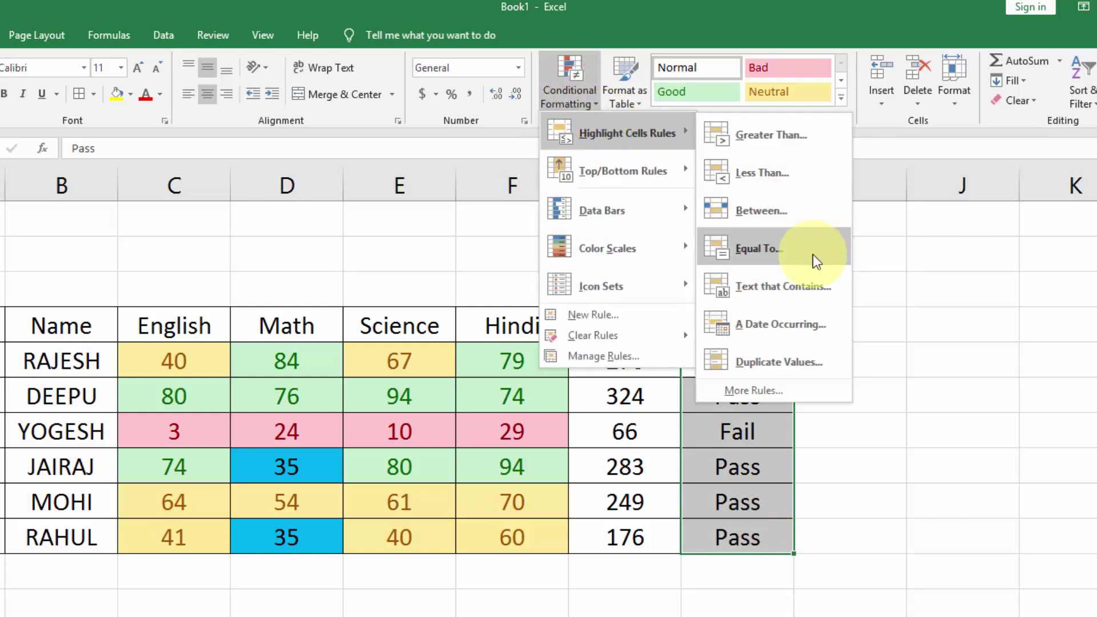
pyautogui.click(776, 285)
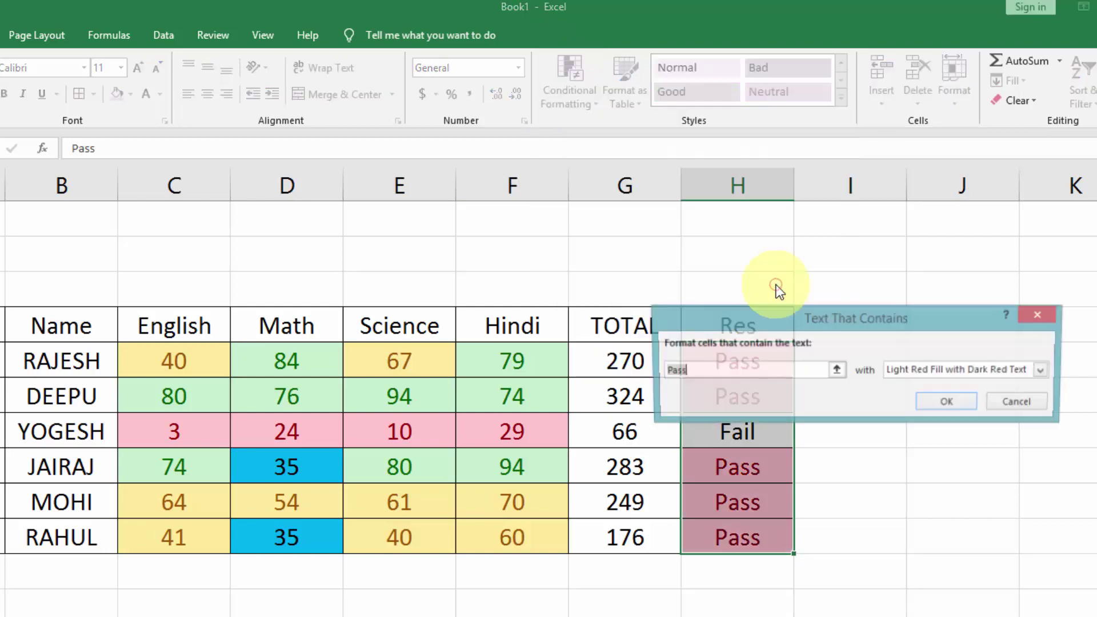
pyautogui.moveTo(746, 314)
pyautogui.mouseDown()
pyautogui.moveTo(755, 255)
pyautogui.moveTo(741, 224)
pyautogui.mouseUp()
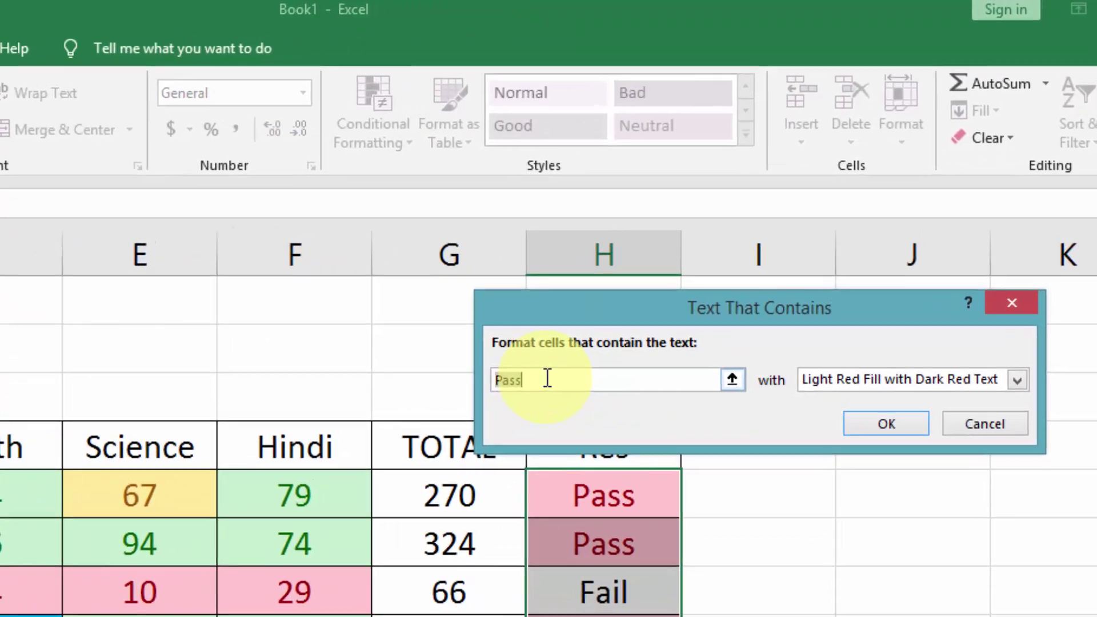
pyautogui.click(696, 280)
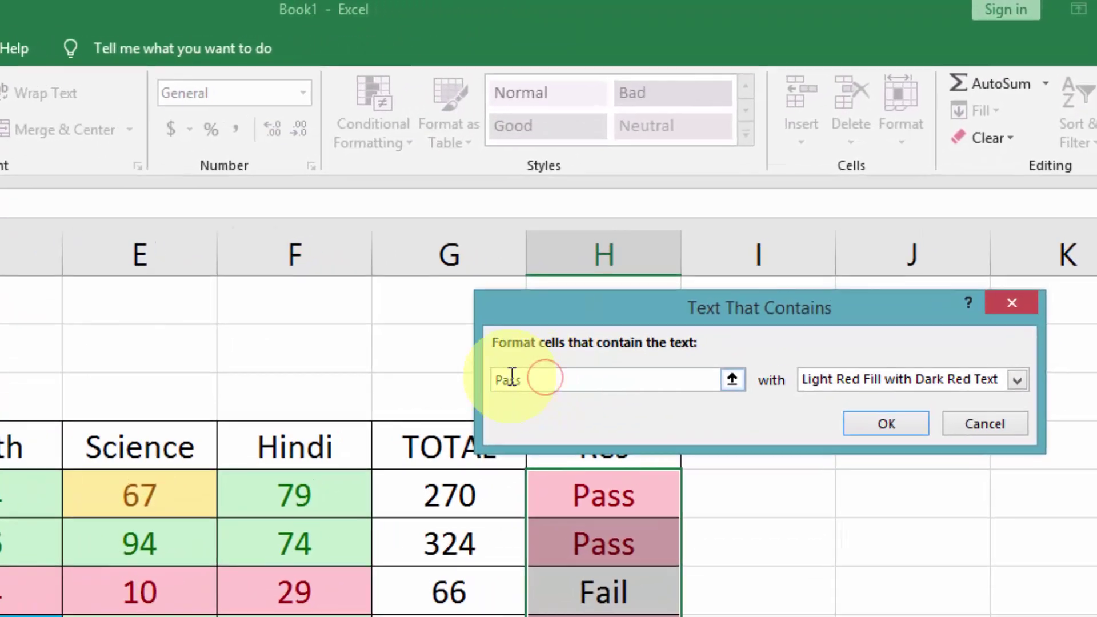
pyautogui.click(916, 380)
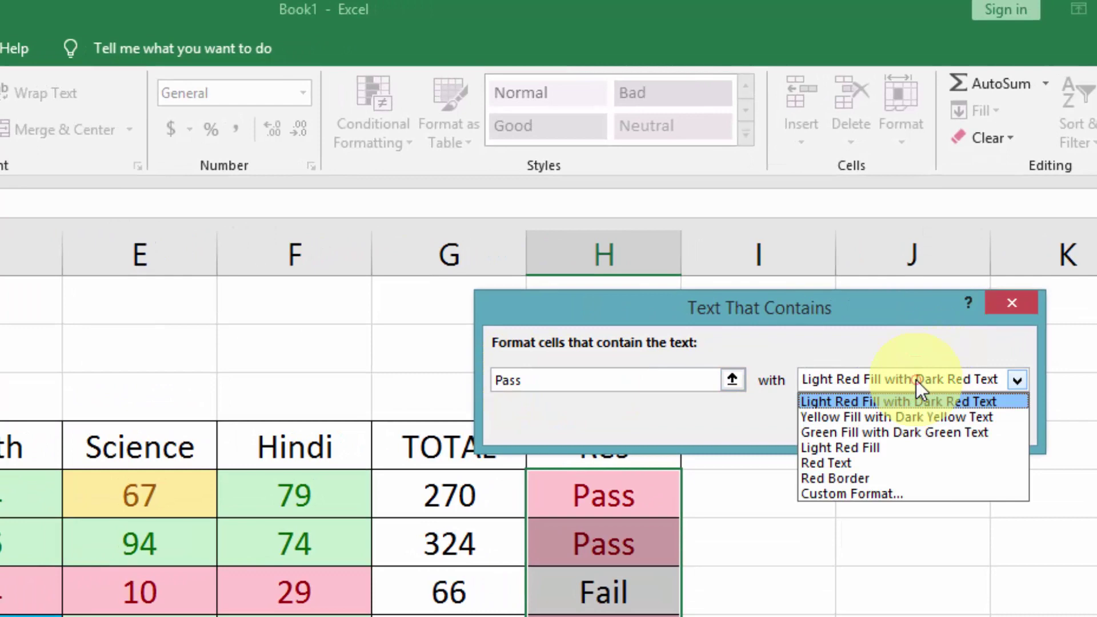
pyautogui.click(909, 432)
pyautogui.click(934, 329)
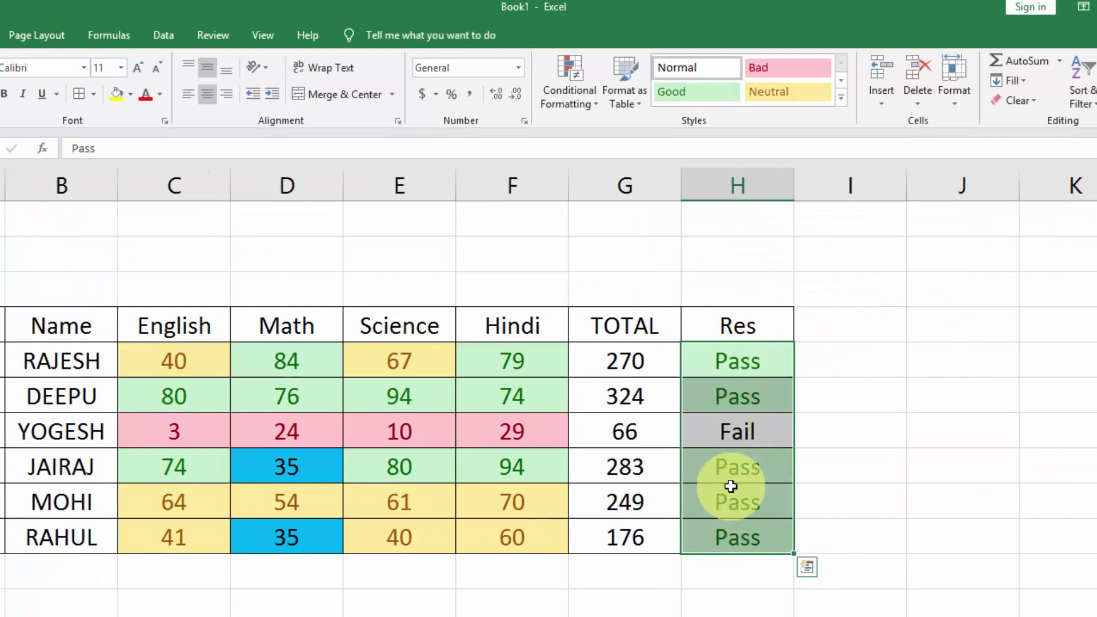
# Add a text-contains rule highlighting 'Fail' in the Res cells with light red fill.
pyautogui.click(571, 91)
pyautogui.moveTo(627, 133)
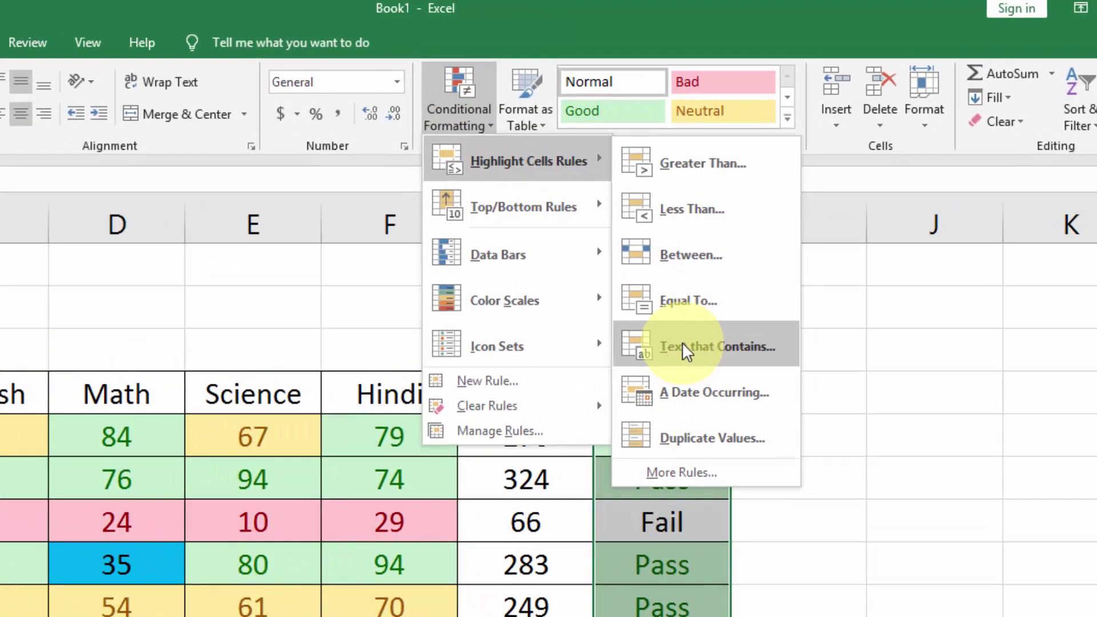
pyautogui.click(766, 287)
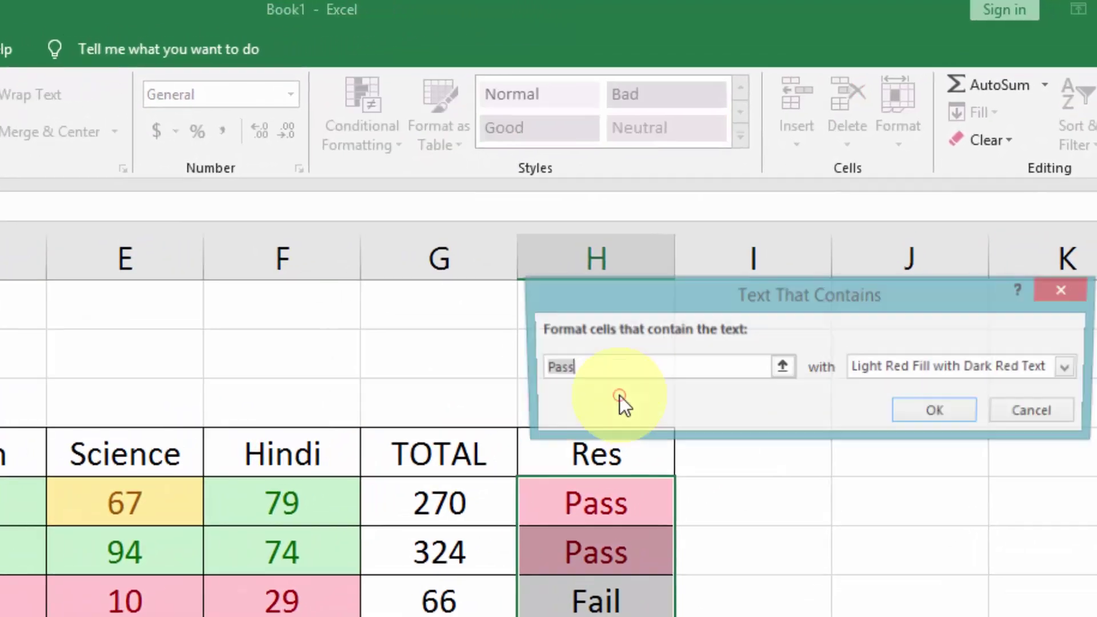
pyautogui.moveTo(635, 310); pyautogui.dragTo(639, 281)
pyautogui.click(600, 336)
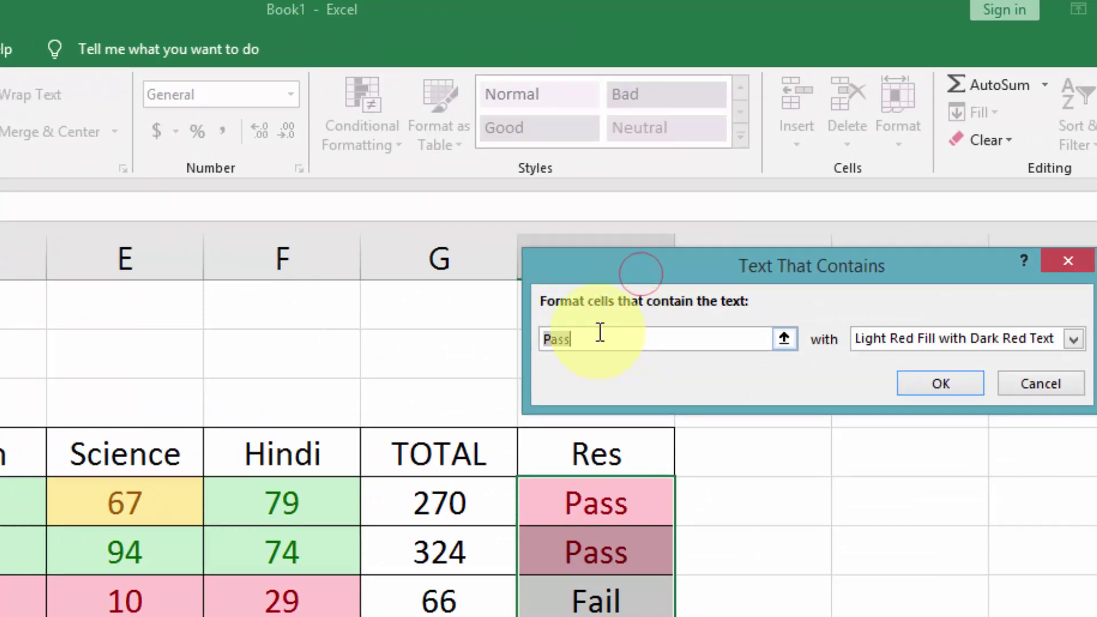
pyautogui.press('BackSpace')
pyautogui.press('BackSpace')
pyautogui.press('BackSpace')
pyautogui.write('Fail')
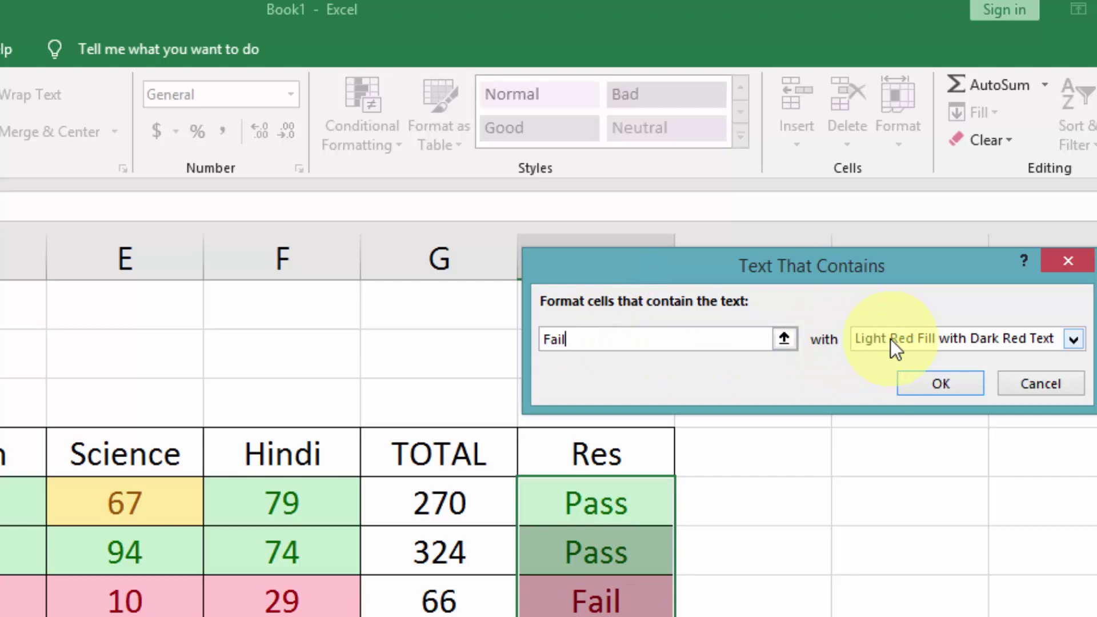
pyautogui.click(926, 392)
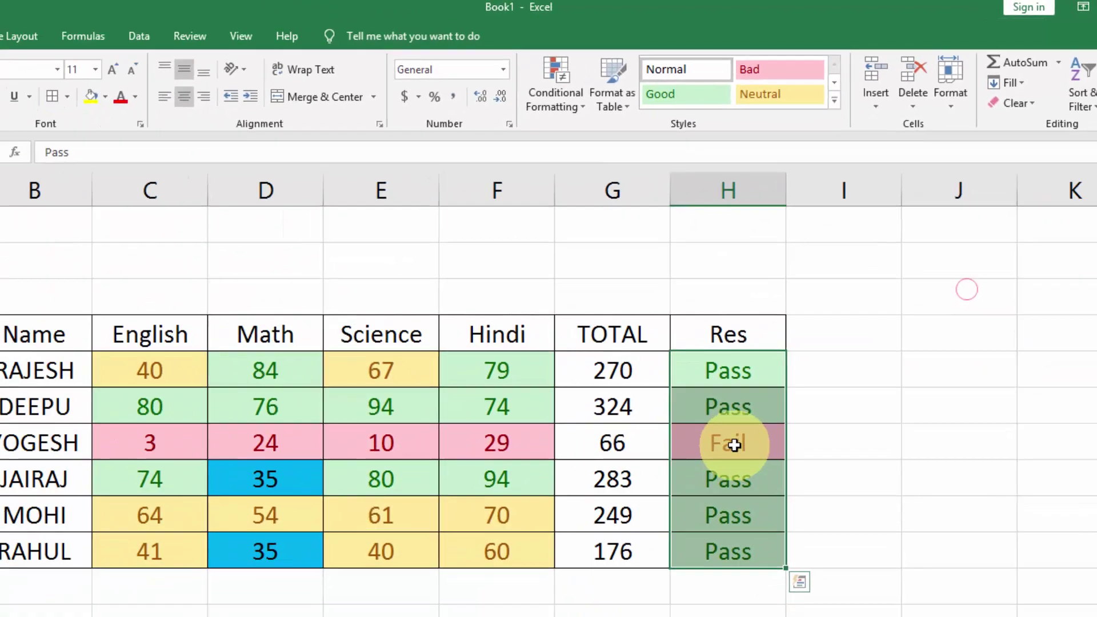
pyautogui.click(735, 446)
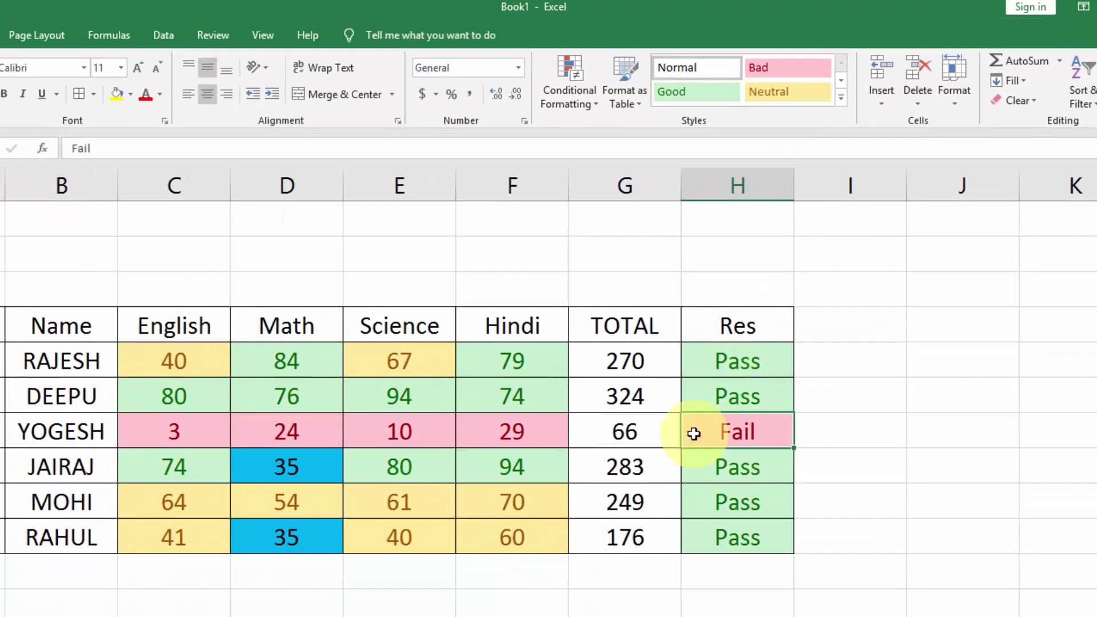
# Change MOHI's Res result to Fail.
pyautogui.click(737, 502)
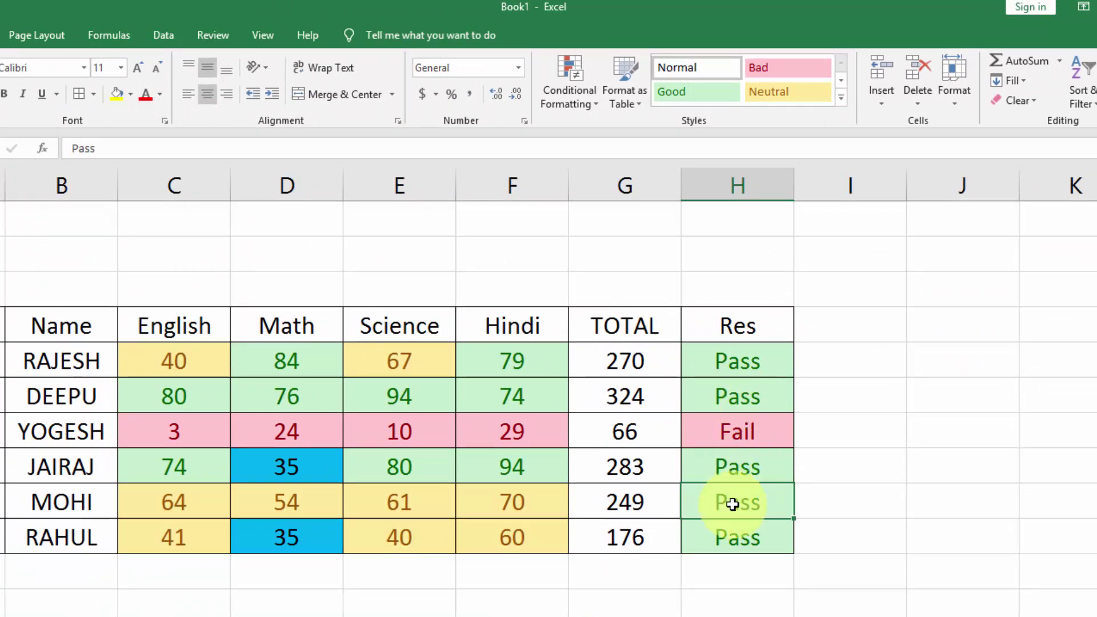
pyautogui.write('Fail')
pyautogui.press('Return')
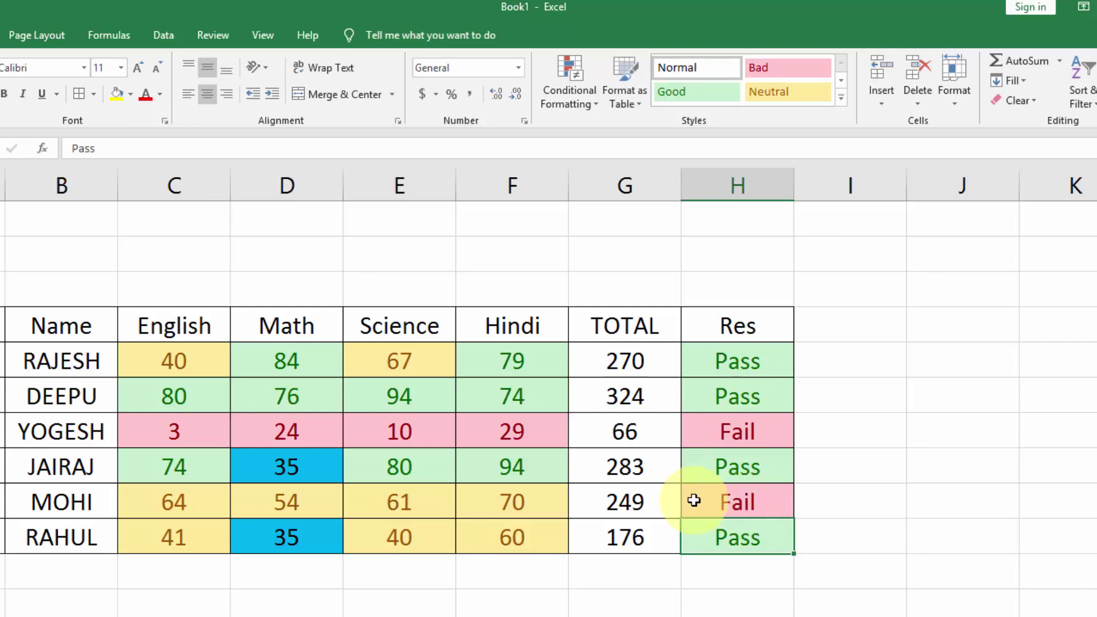
pyautogui.click(713, 501)
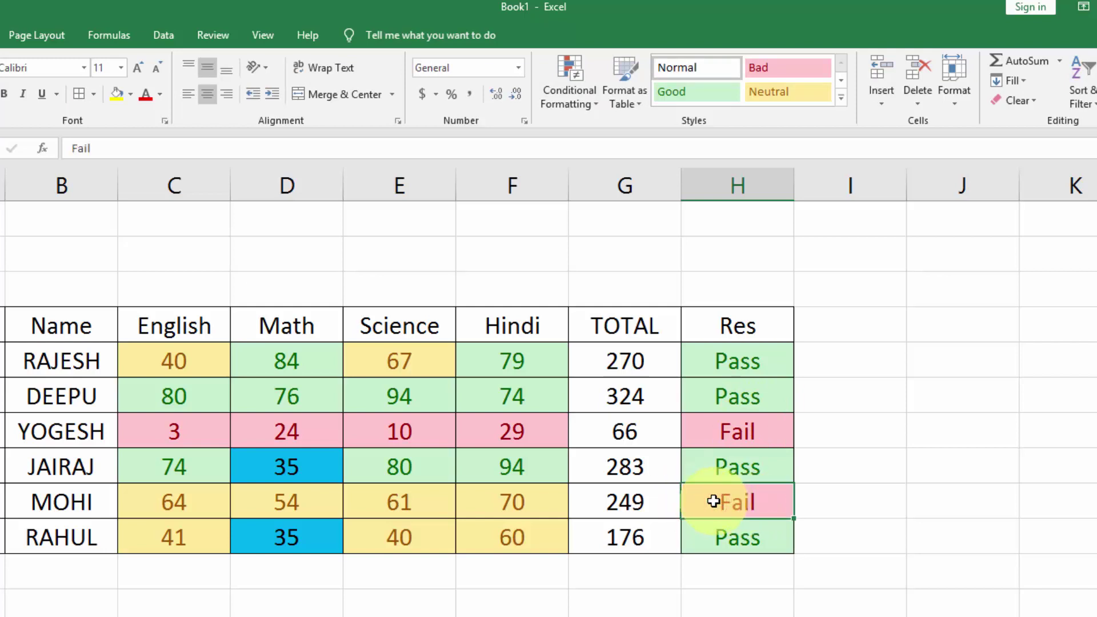
# Change MOHI's English mark to 35 and Science mark to 6.
pyautogui.click(182, 502)
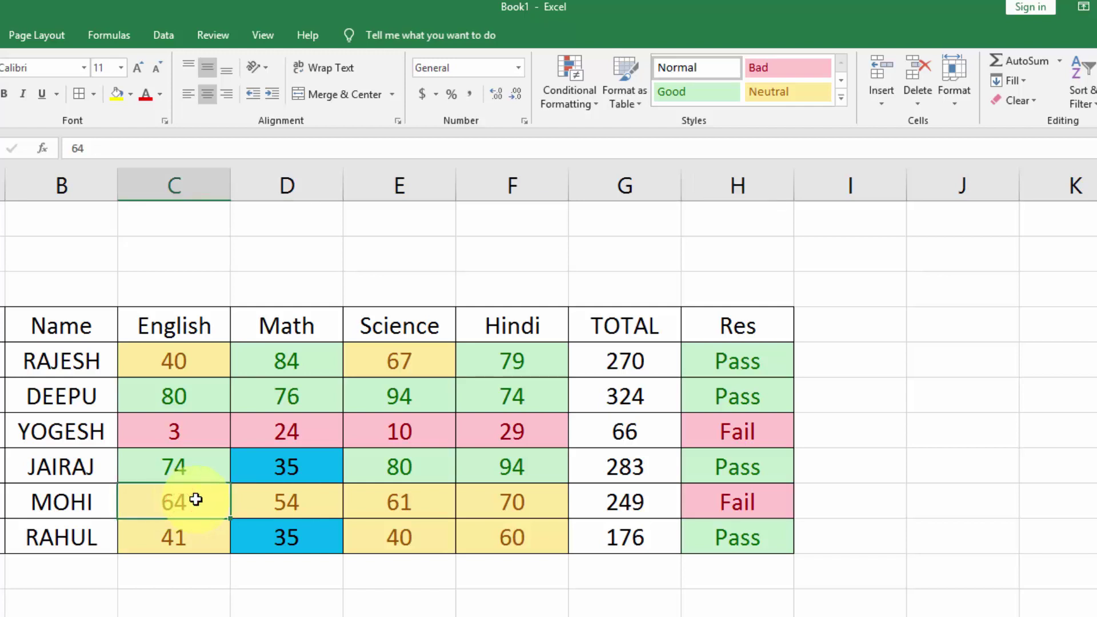
pyautogui.write('35')
pyautogui.press('Tab')
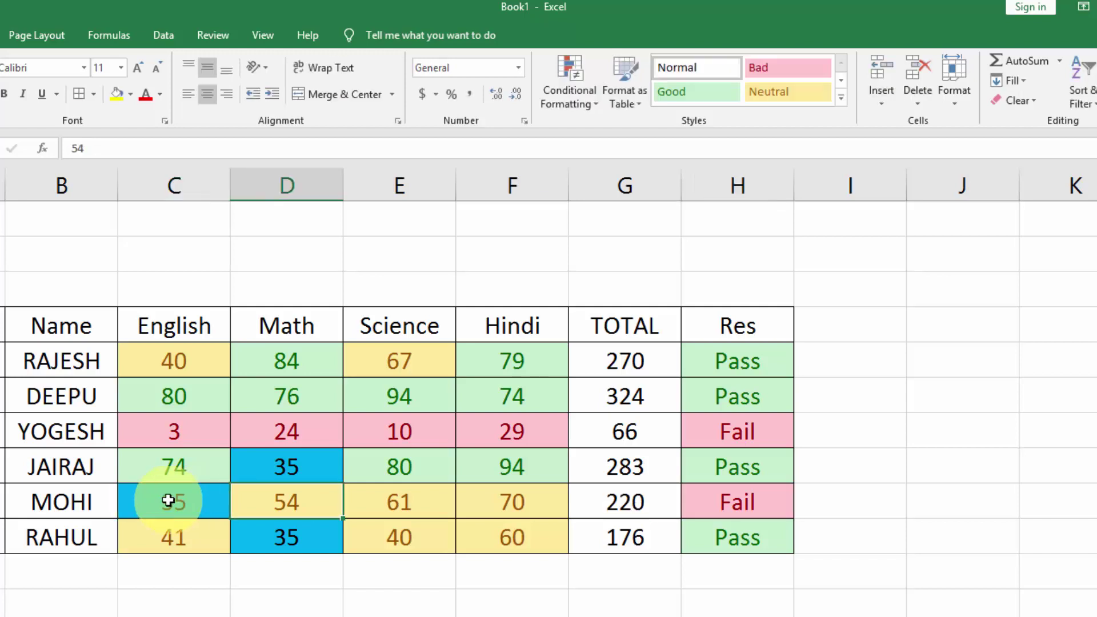
pyautogui.click(394, 503)
pyautogui.write('6')
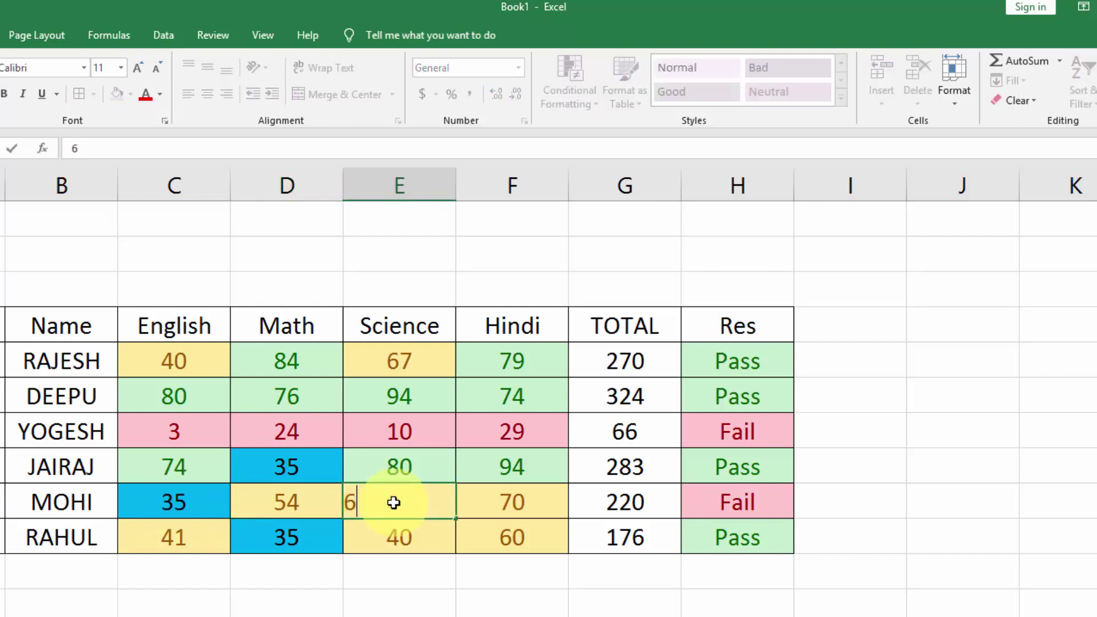
pyautogui.press('Tab')
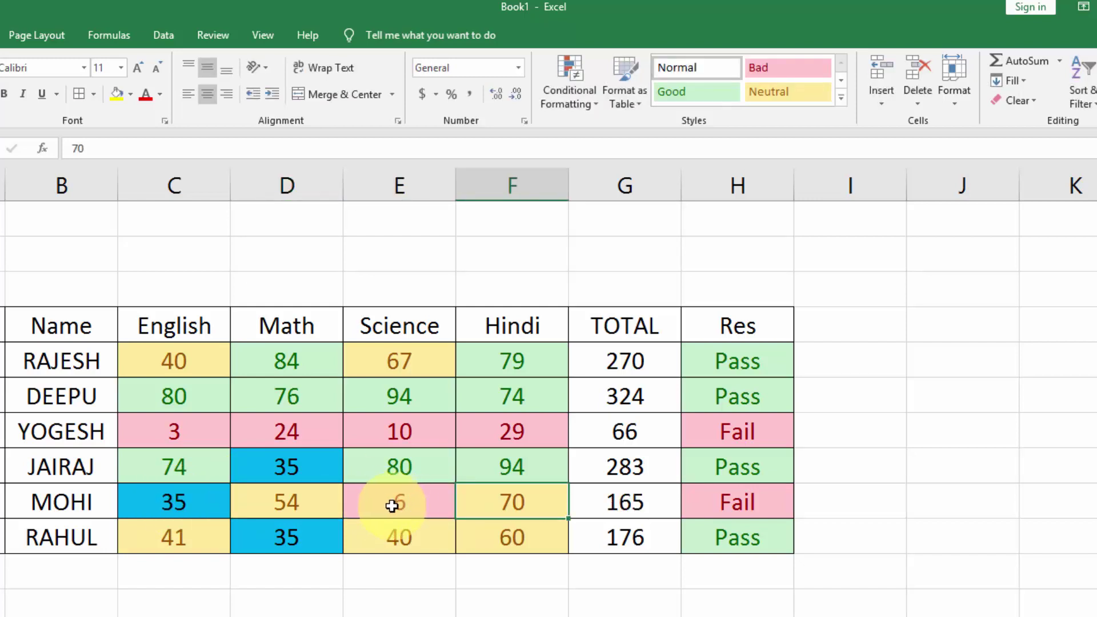
pyautogui.moveTo(176, 358)
pyautogui.mouseDown()
pyautogui.moveTo(524, 515)
pyautogui.moveTo(527, 531)
pyautogui.mouseUp()
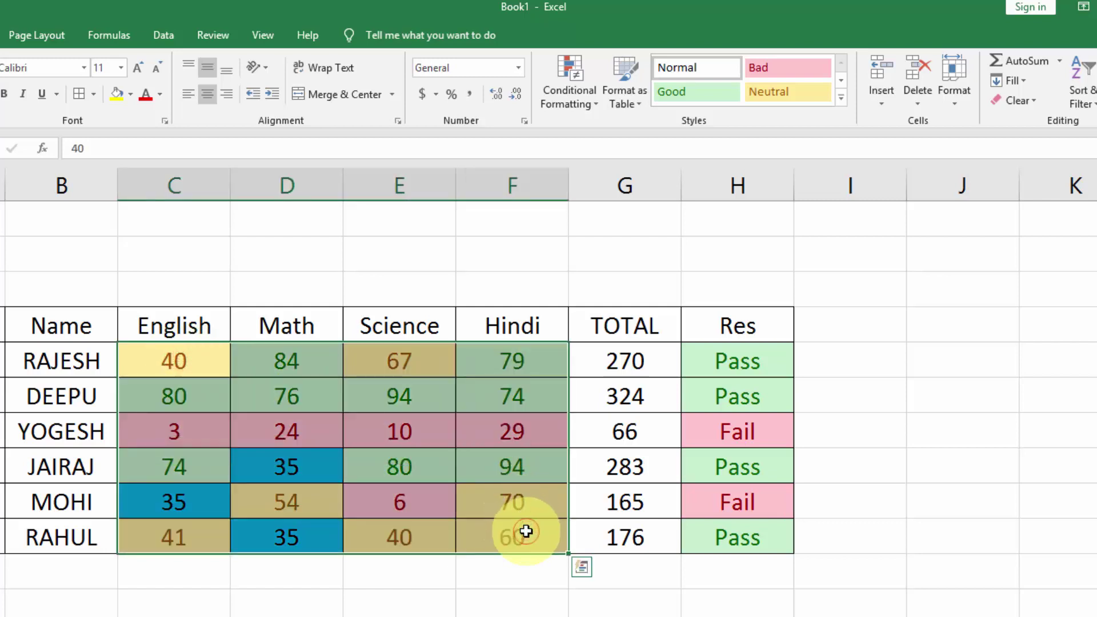
pyautogui.click(418, 496)
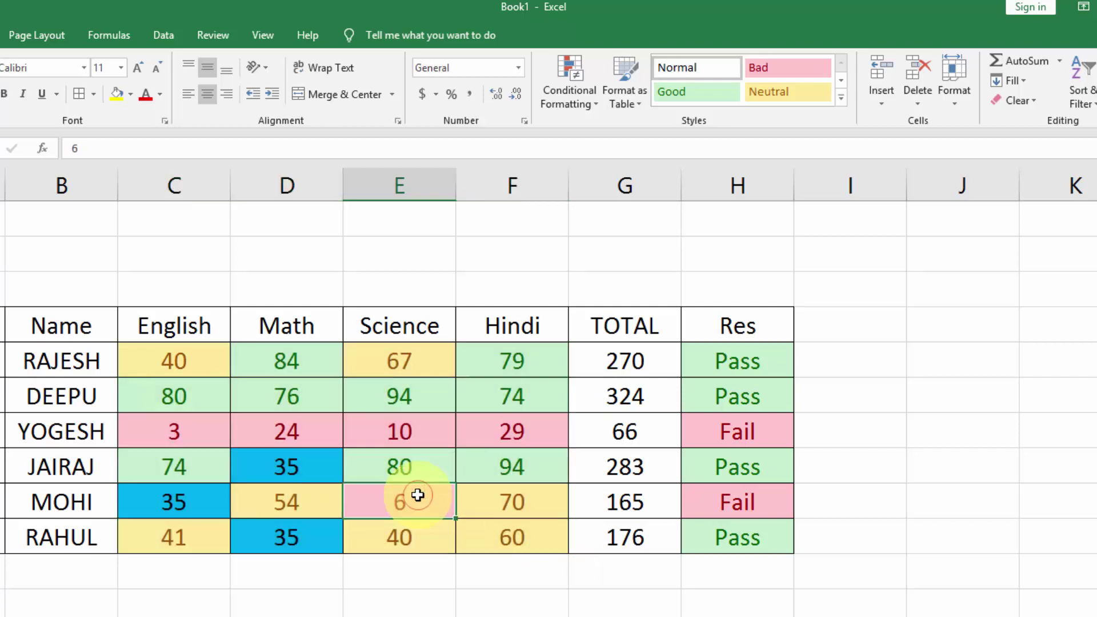
pyautogui.click(585, 87)
pyautogui.moveTo(627, 133)
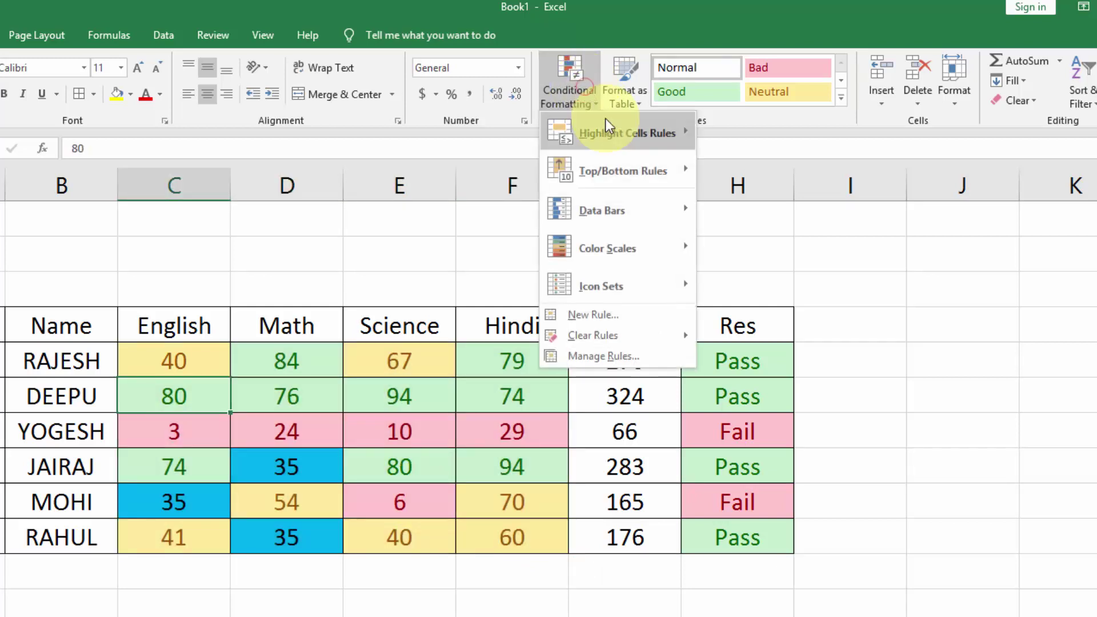
# Add an A Date Occurring rule for Today, marking 22-01-23 light red with dark red text.
pyautogui.click(75, 351)
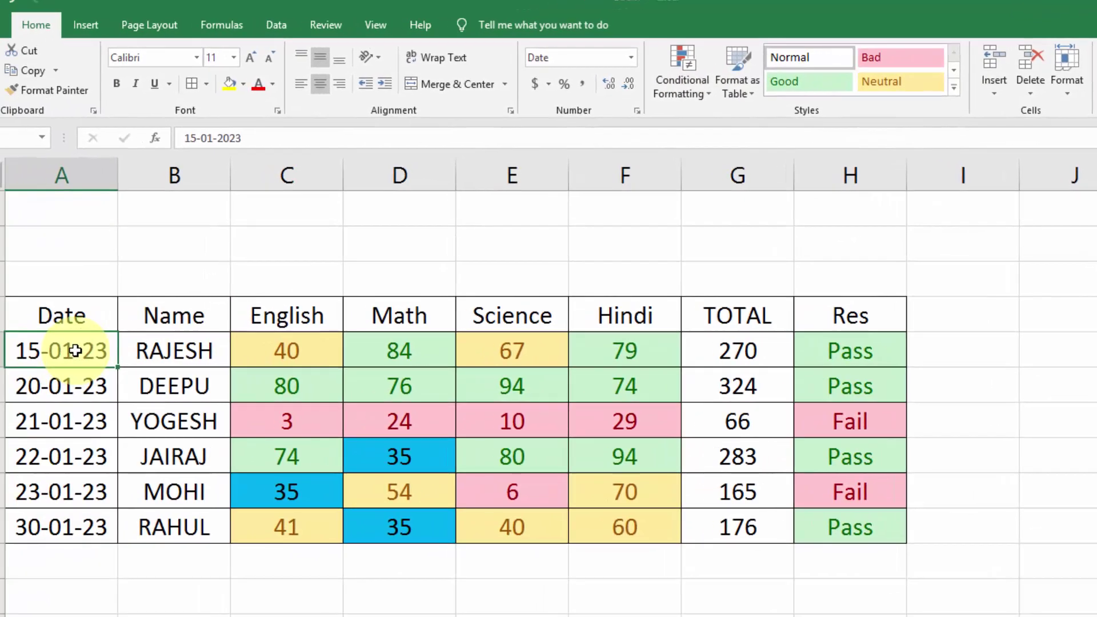
pyautogui.moveTo(75, 349); pyautogui.dragTo(78, 528)
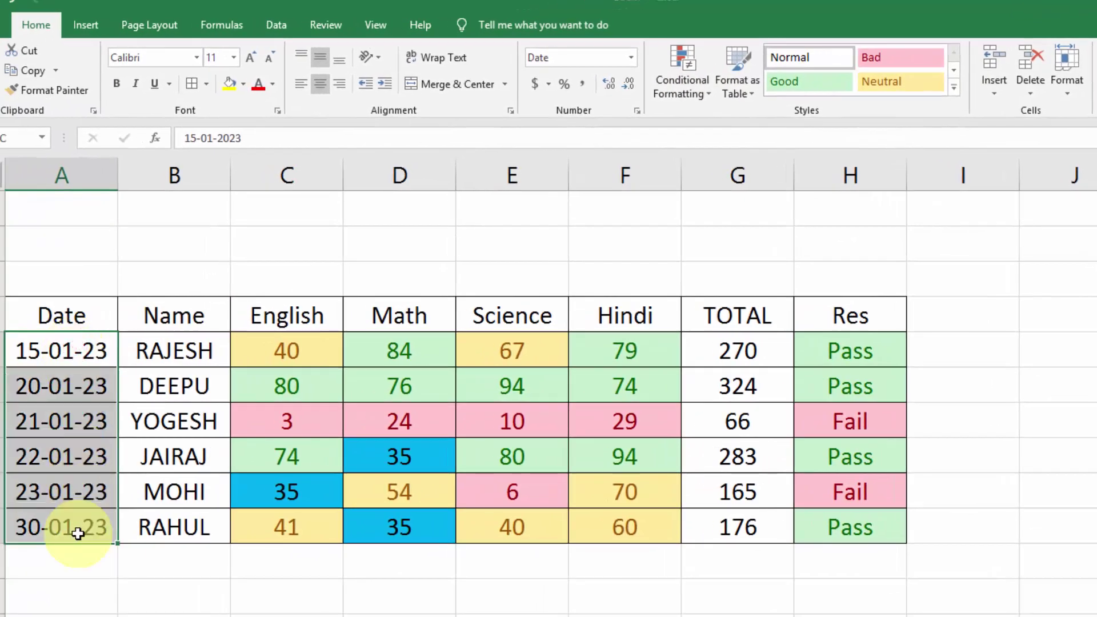
pyautogui.click(680, 59)
pyautogui.moveTo(739, 122)
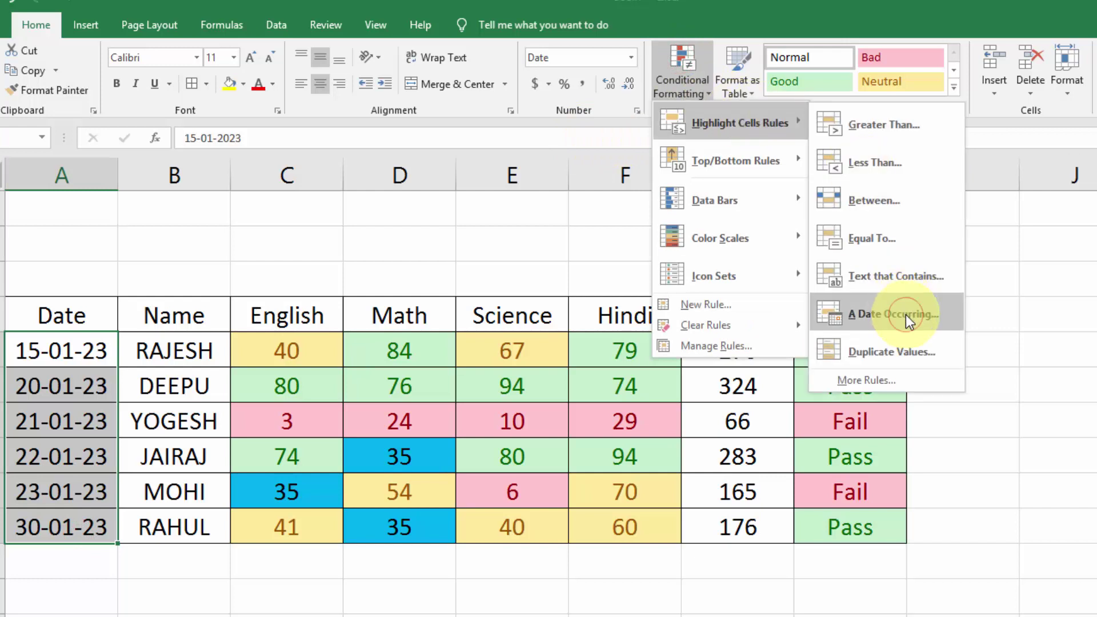
pyautogui.click(906, 314)
pyautogui.moveTo(929, 158); pyautogui.dragTo(559, 229)
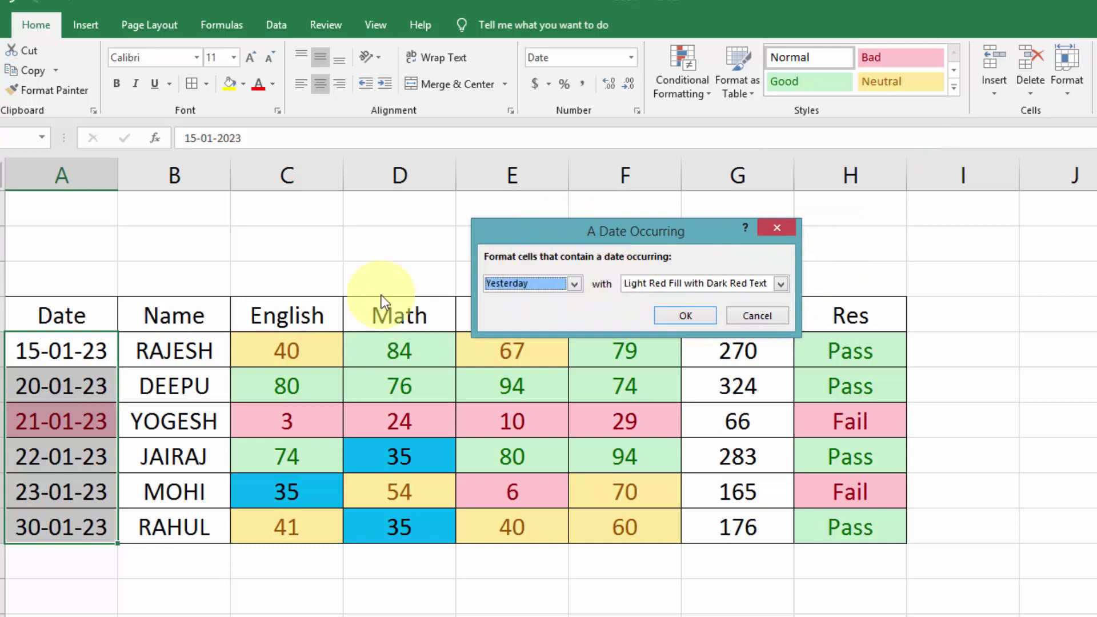
pyautogui.click(512, 284)
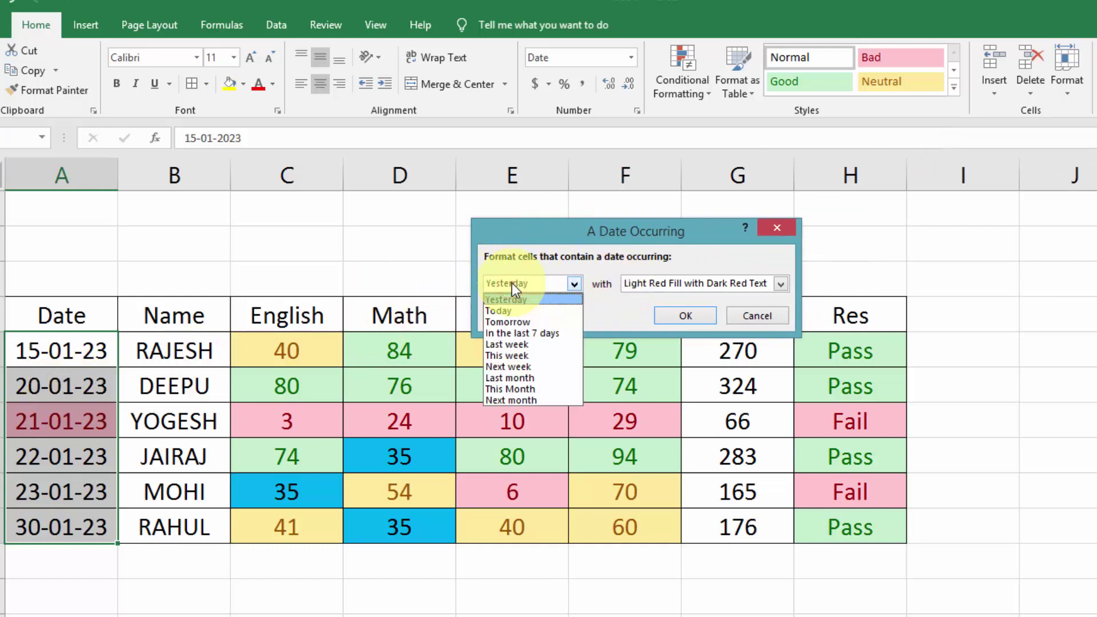
pyautogui.click(520, 345)
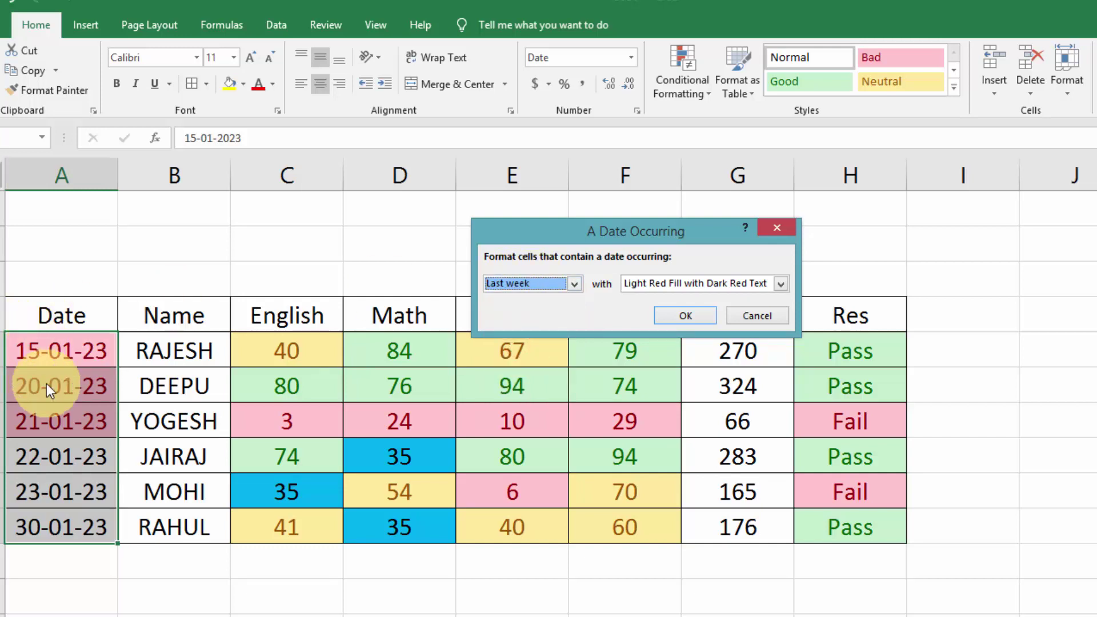
pyautogui.click(526, 283)
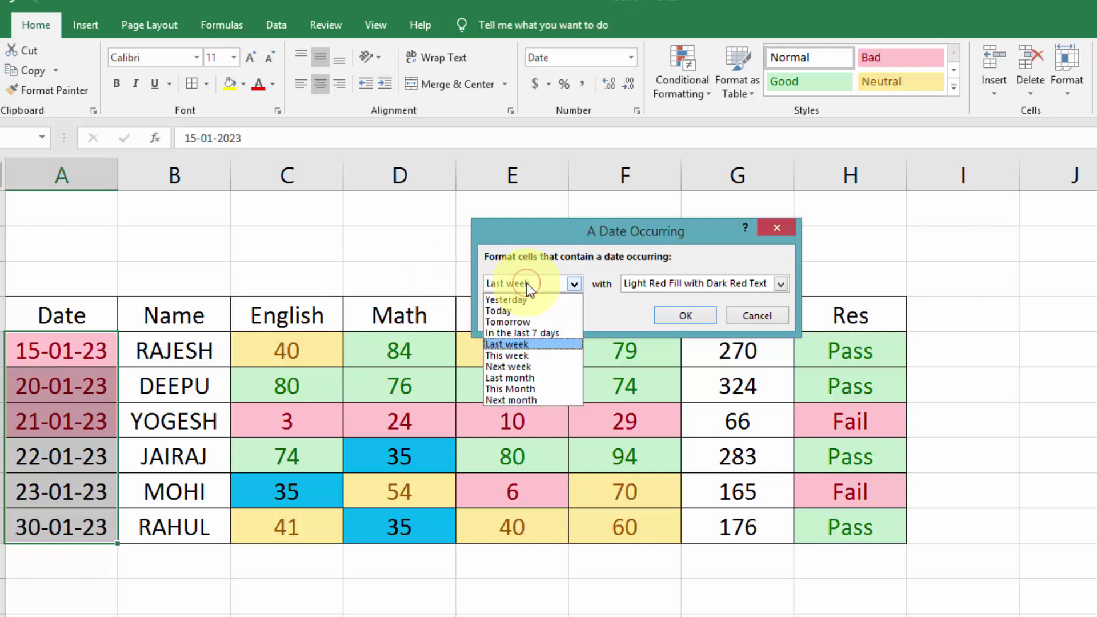
pyautogui.click(524, 366)
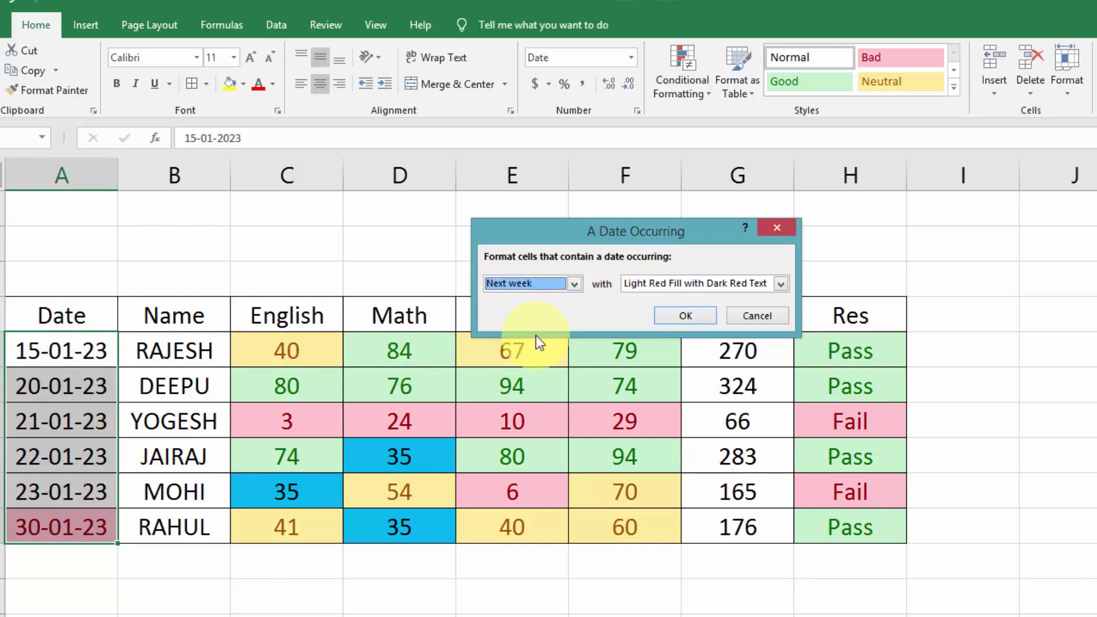
pyautogui.click(553, 283)
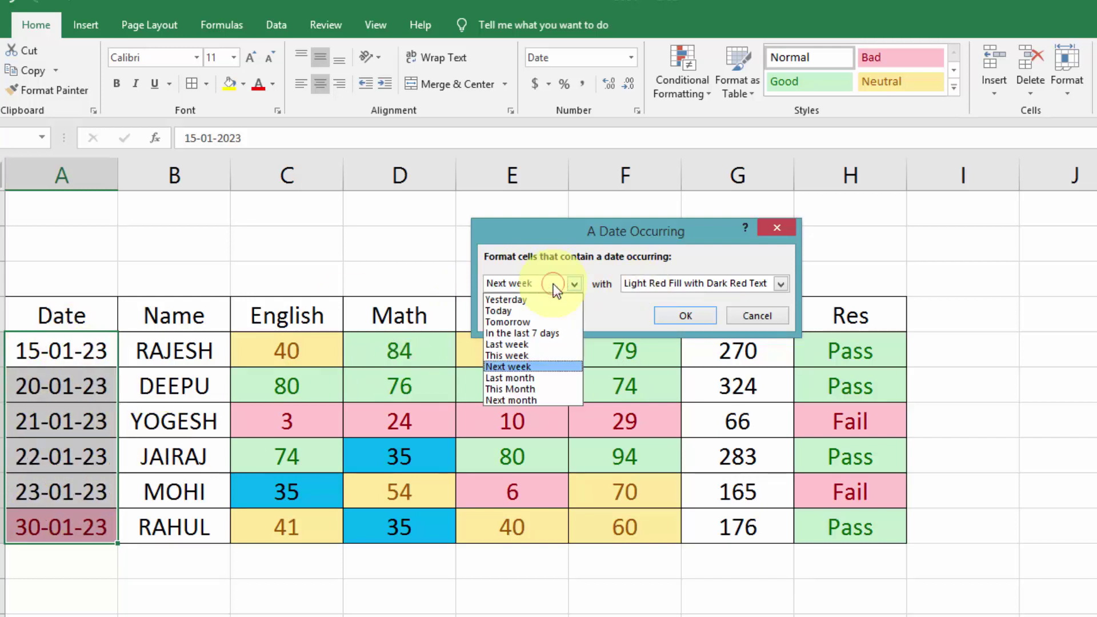
pyautogui.click(520, 309)
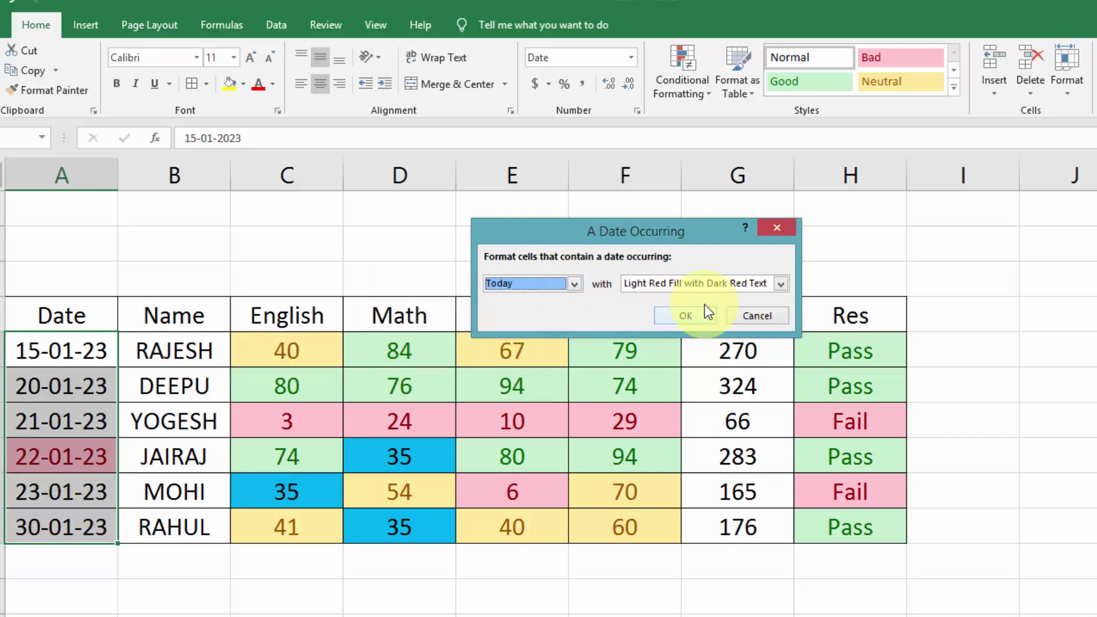
pyautogui.click(692, 314)
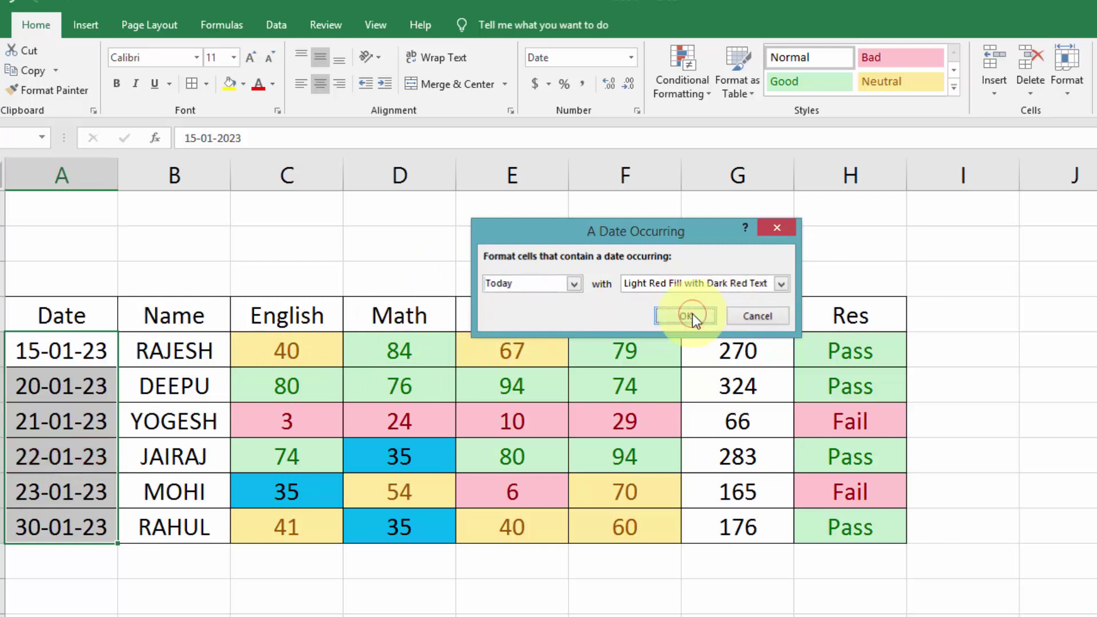
pyautogui.click(99, 458)
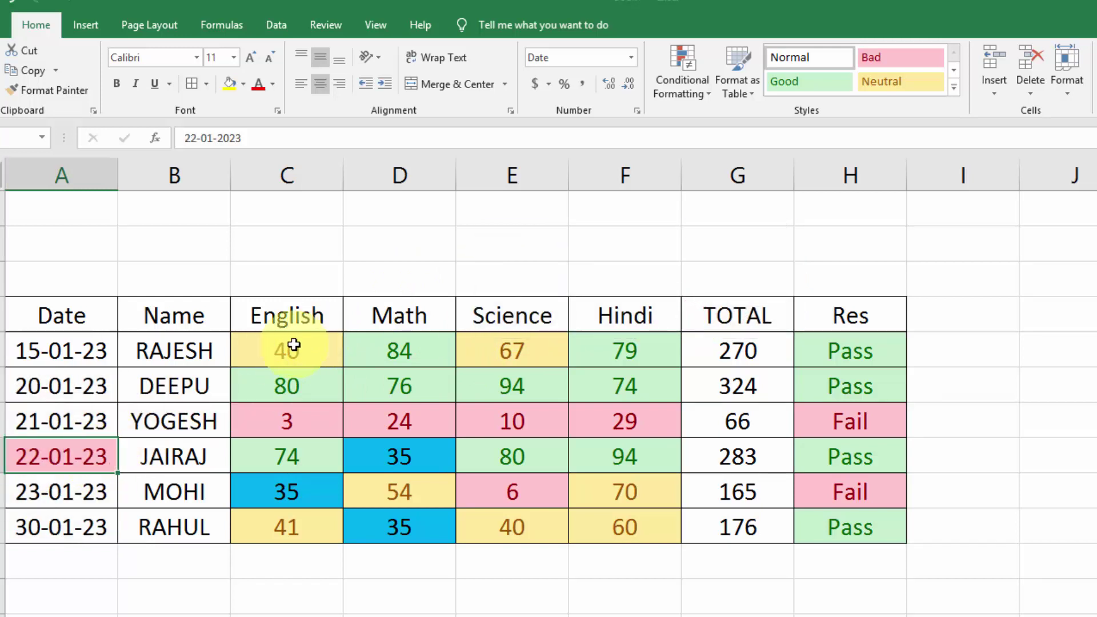
# Select the subject marks C5:F10 and start a Duplicate Values rule with a custom format.
pyautogui.moveTo(294, 345); pyautogui.dragTo(608, 519)
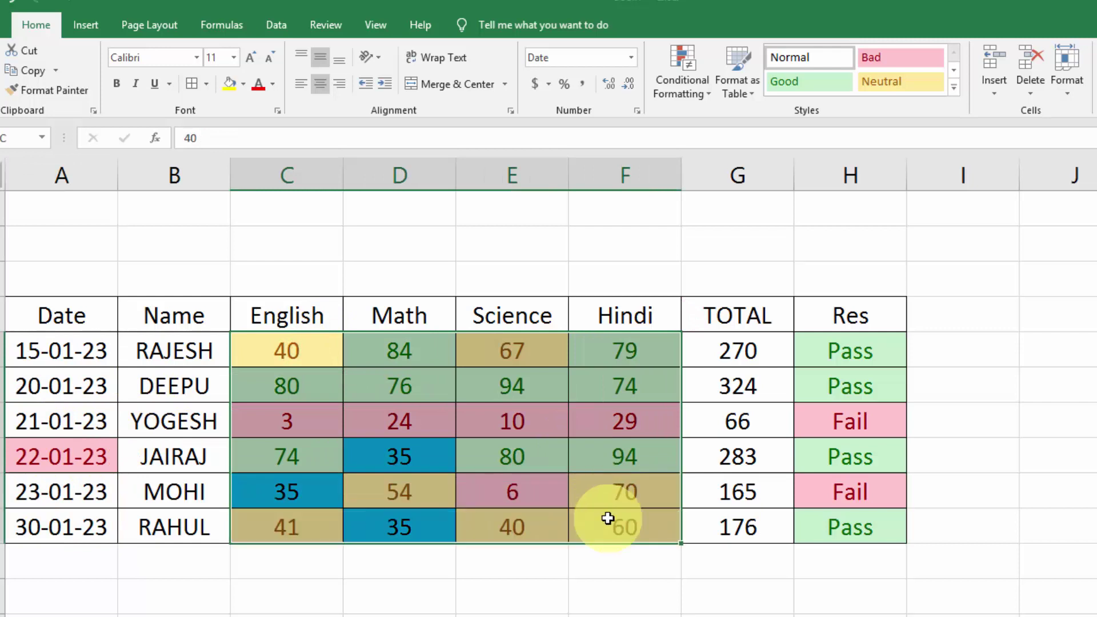
pyautogui.click(680, 91)
pyautogui.moveTo(739, 122)
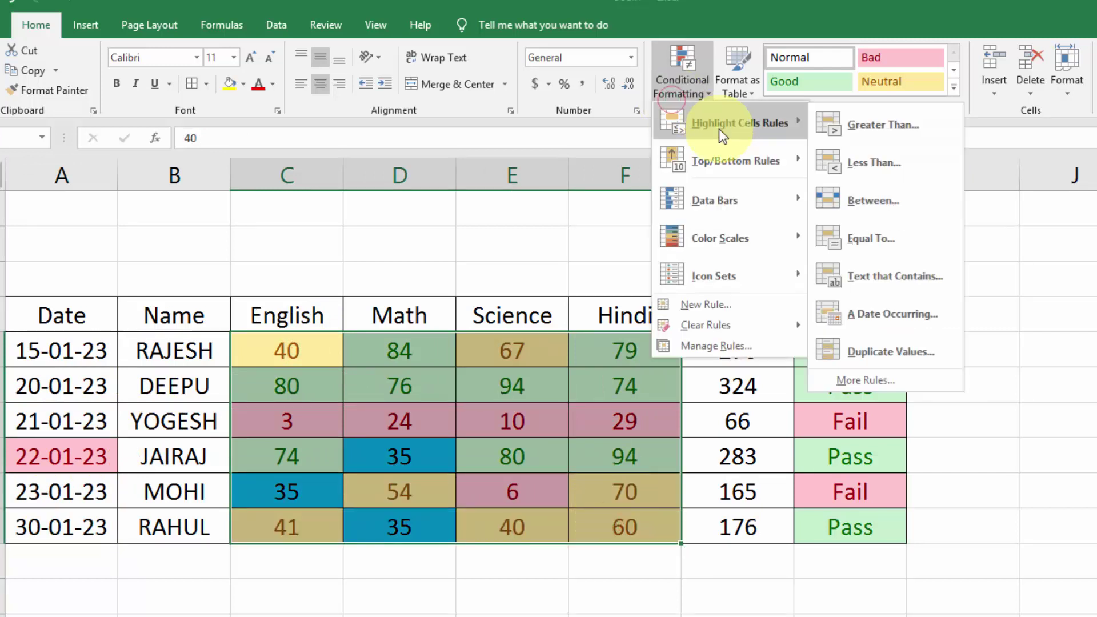
pyautogui.click(911, 353)
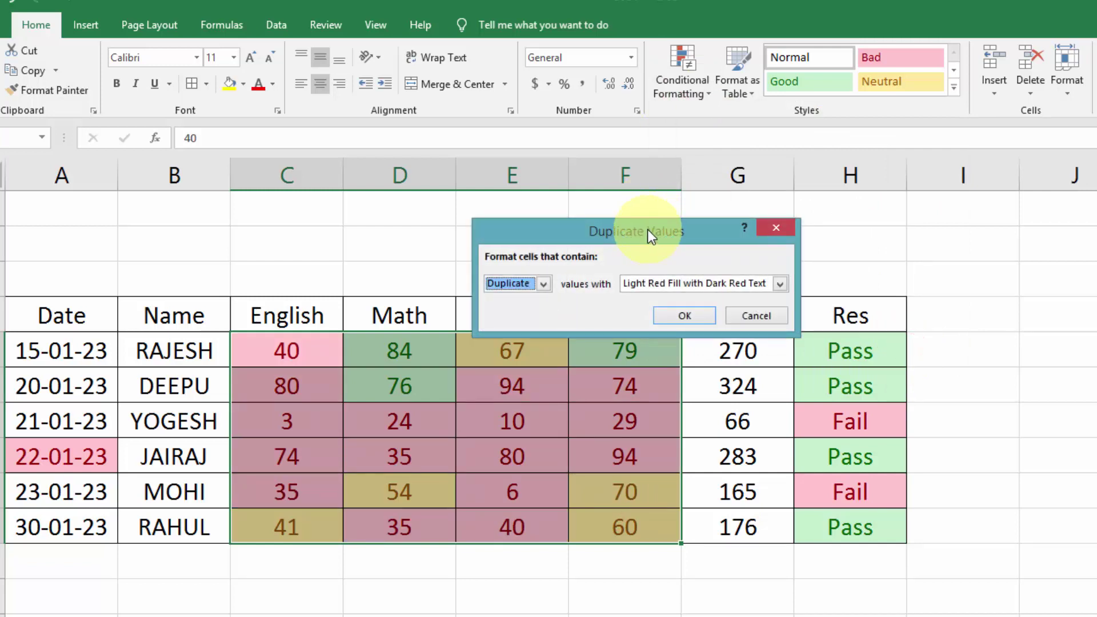
pyautogui.moveTo(647, 229); pyautogui.dragTo(823, 237)
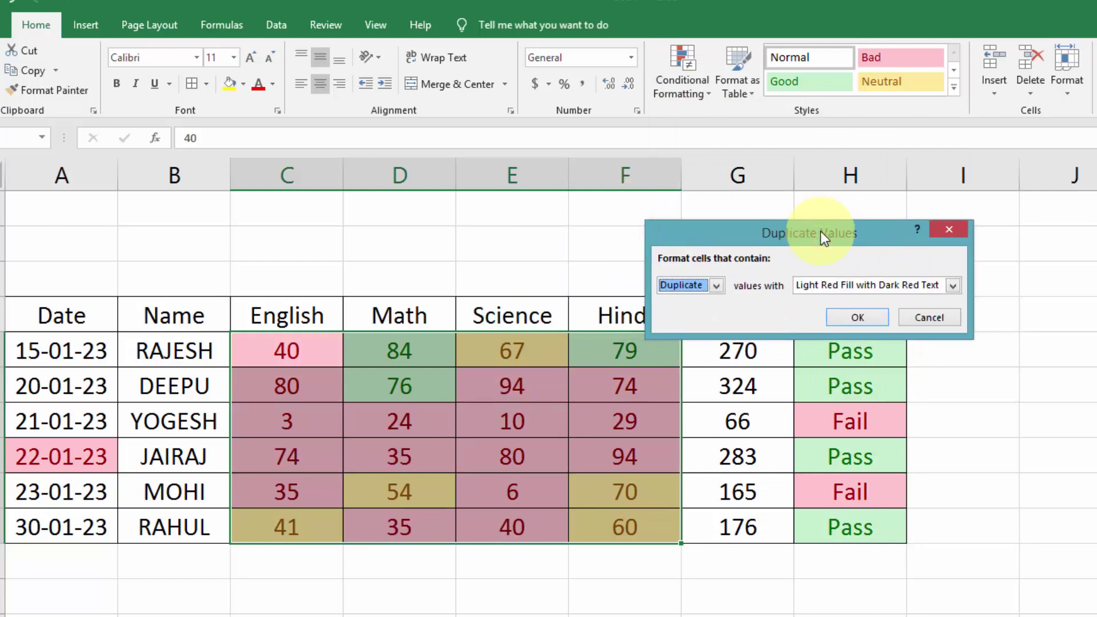
pyautogui.click(855, 289)
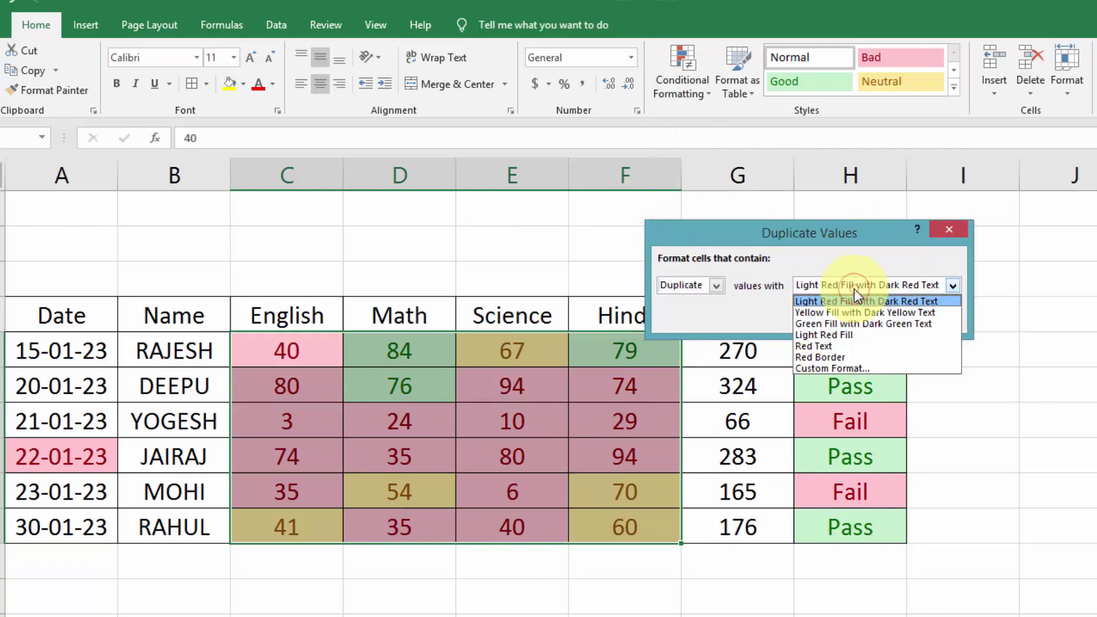
pyautogui.click(842, 369)
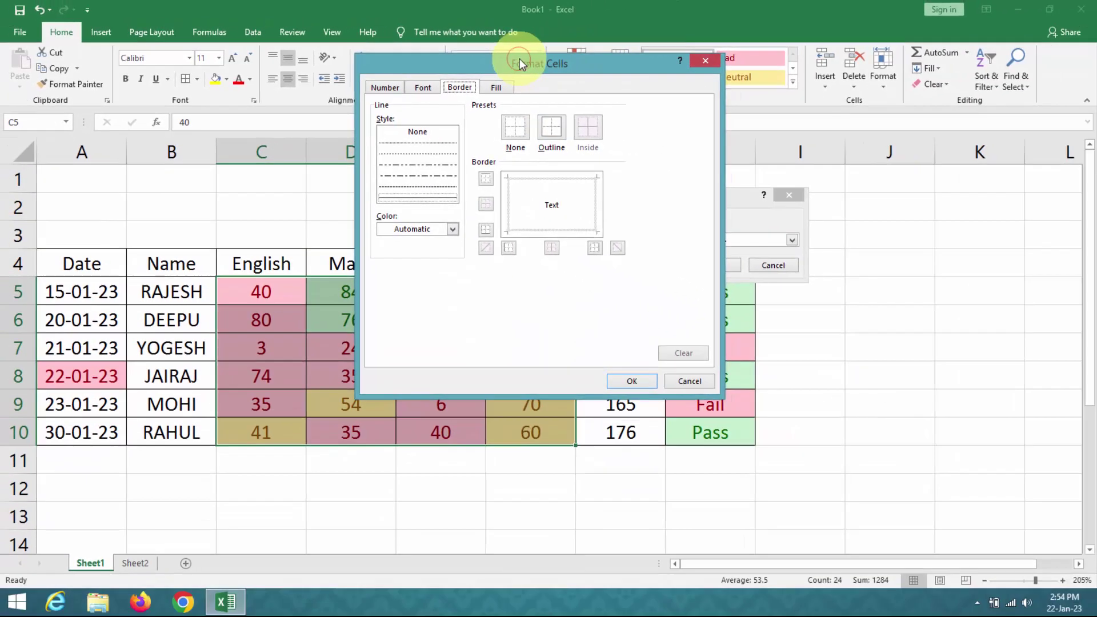
# Give the duplicate format yellow fill and blue font, then apply the rule.
pyautogui.moveTo(520, 58); pyautogui.dragTo(860, 95)
pyautogui.click(842, 120)
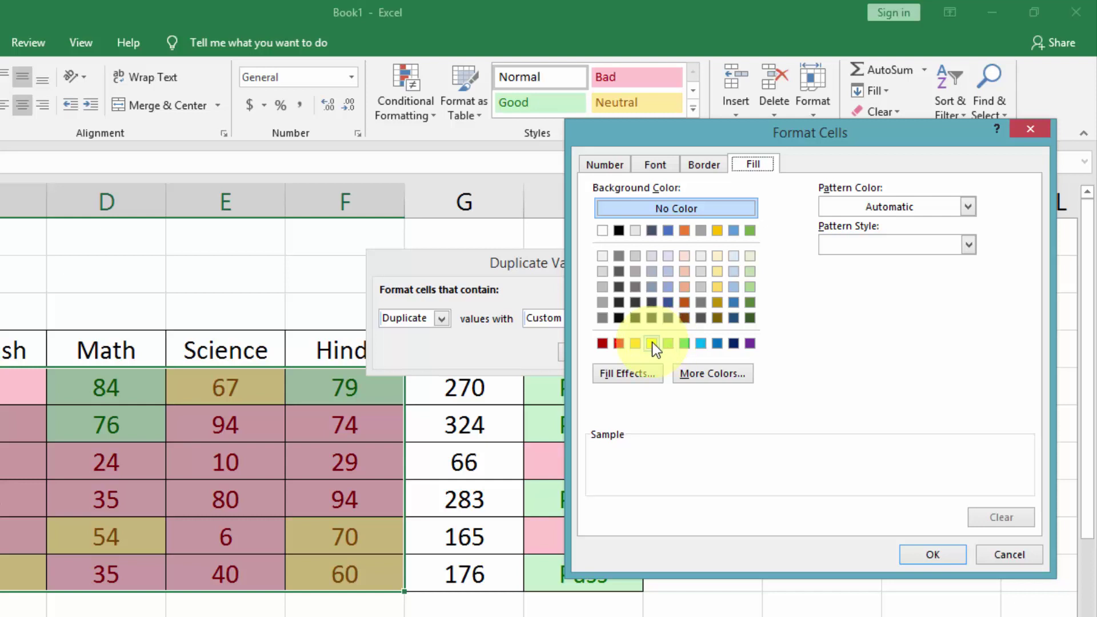
pyautogui.click(653, 342)
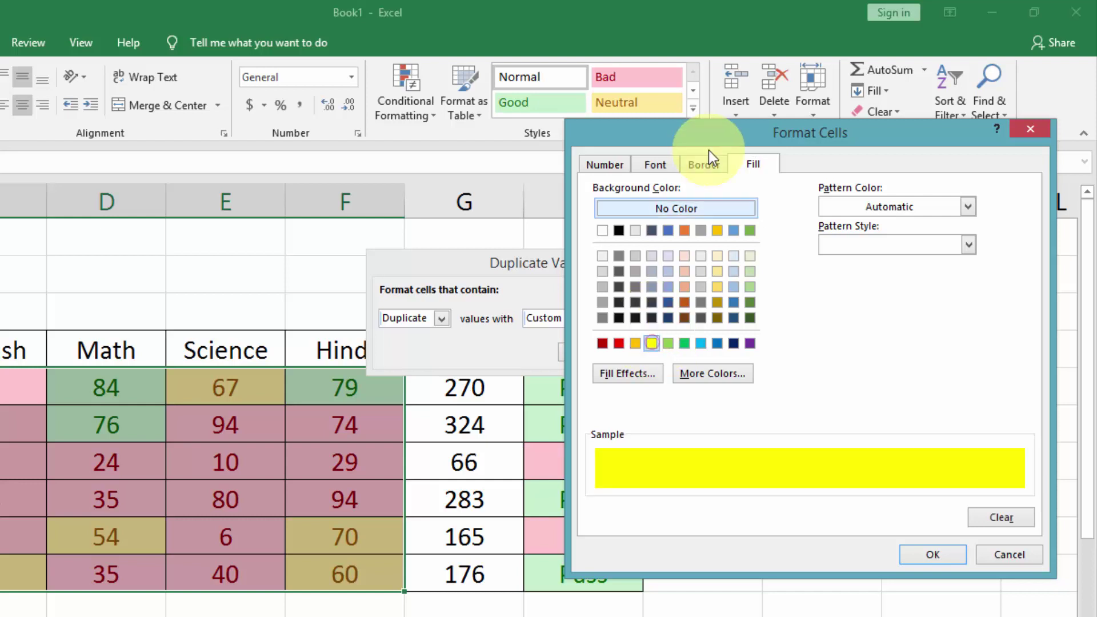
pyautogui.click(656, 164)
pyautogui.click(675, 315)
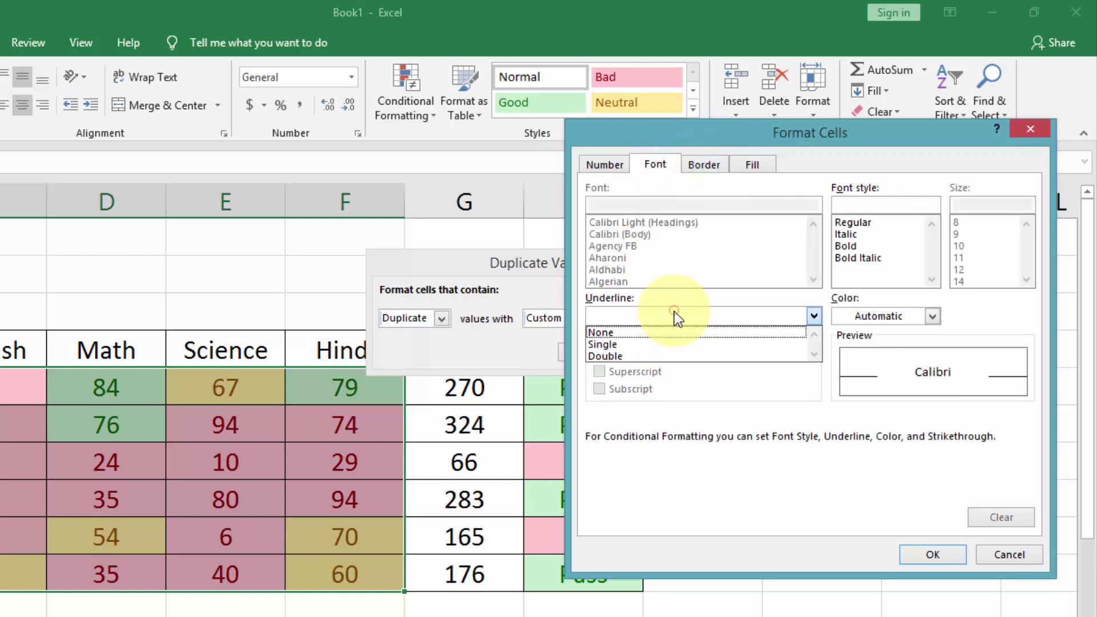
pyautogui.click(869, 315)
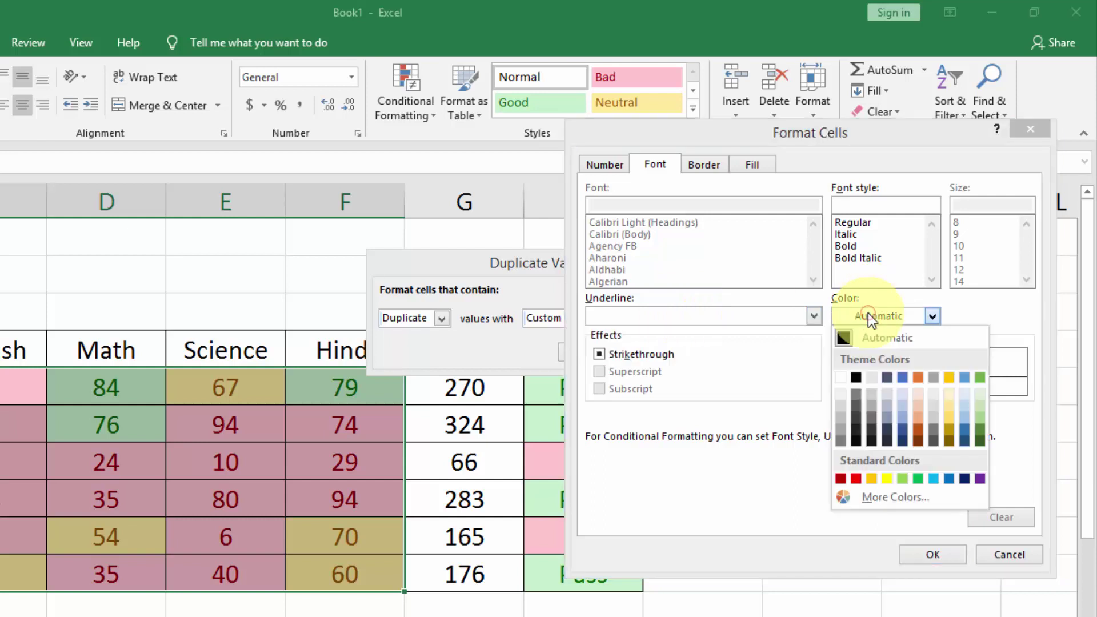
pyautogui.click(938, 475)
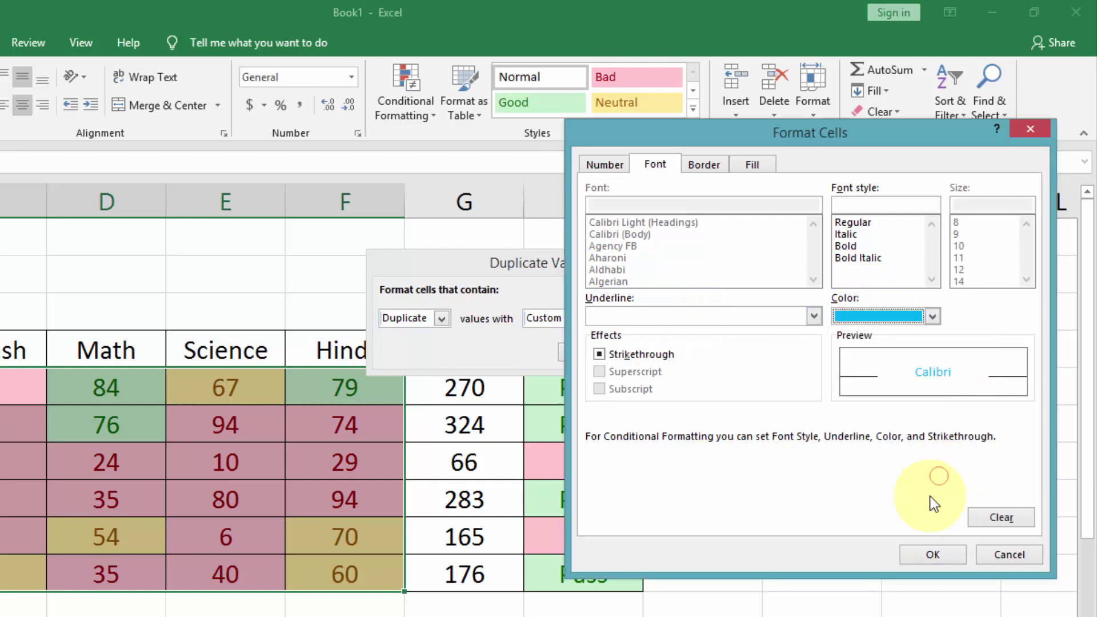
pyautogui.click(922, 555)
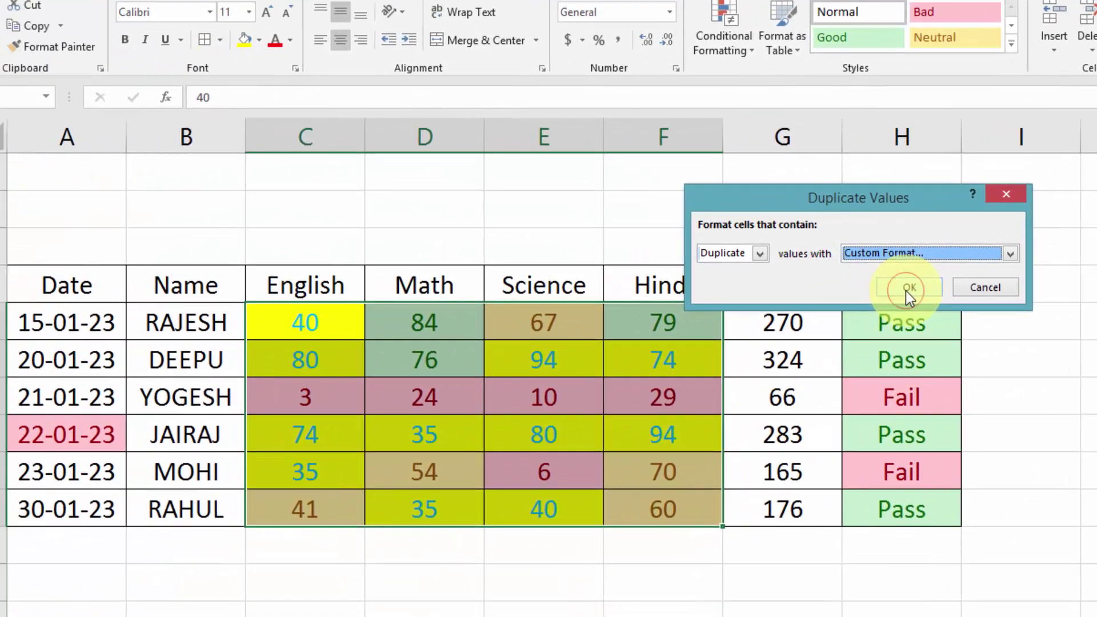
pyautogui.click(591, 353)
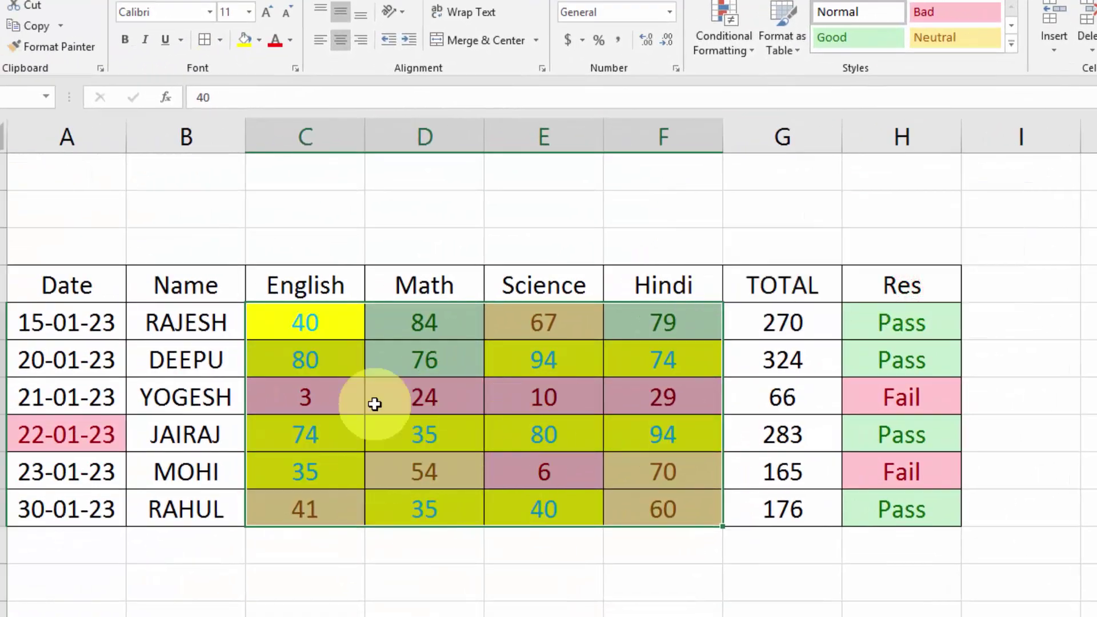
pyautogui.click(432, 435)
pyautogui.click(321, 472)
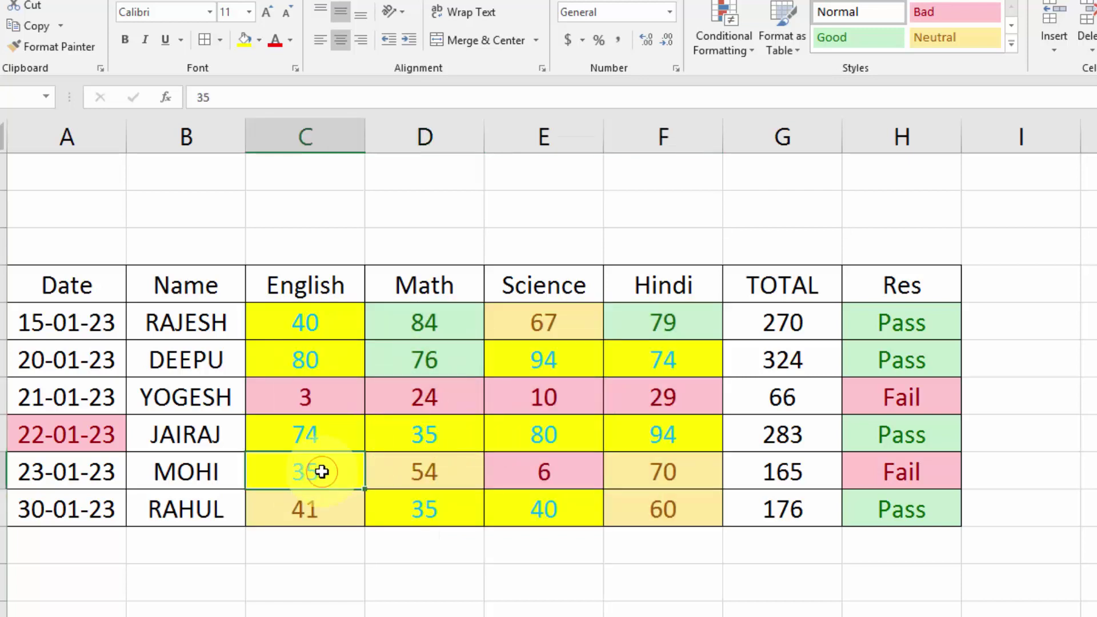
pyautogui.click(408, 508)
pyautogui.click(548, 507)
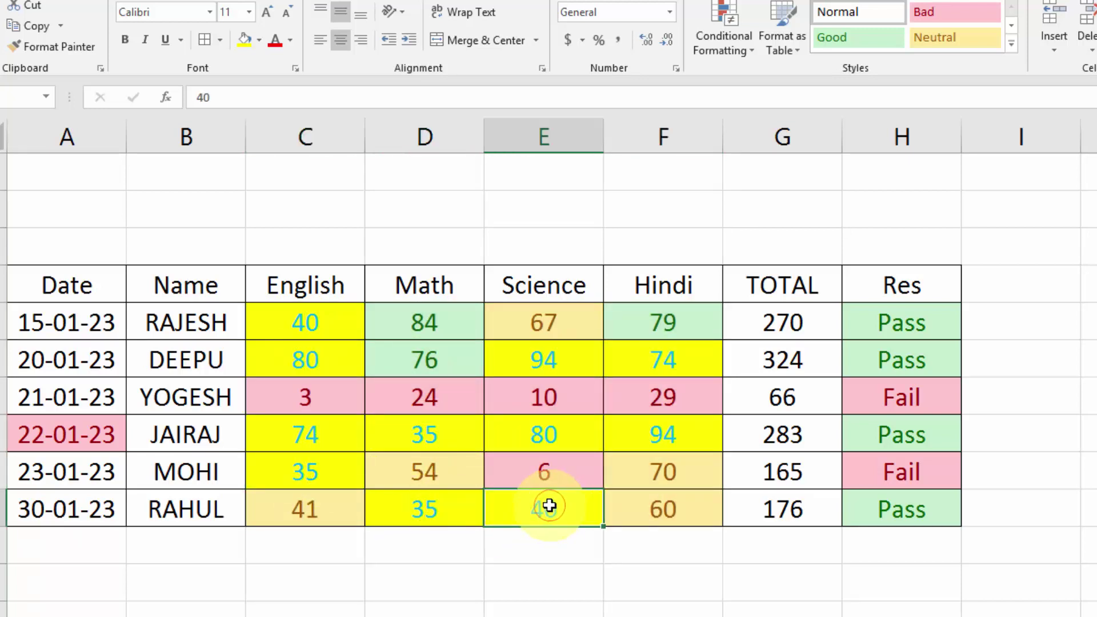
pyautogui.click(336, 317)
pyautogui.click(308, 355)
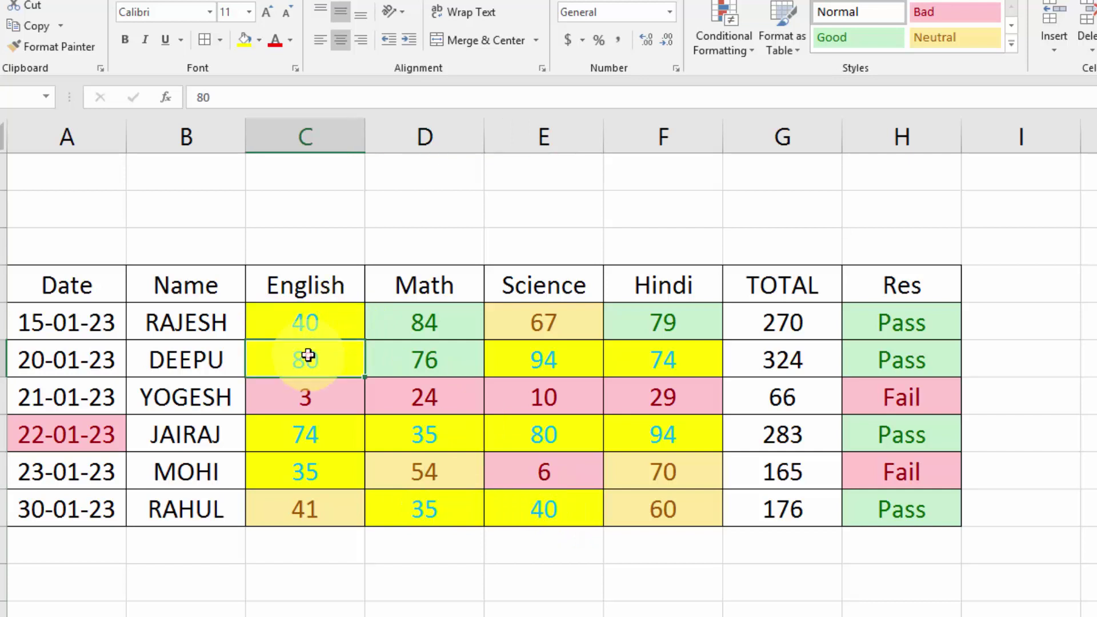
pyautogui.click(546, 434)
pyautogui.click(539, 355)
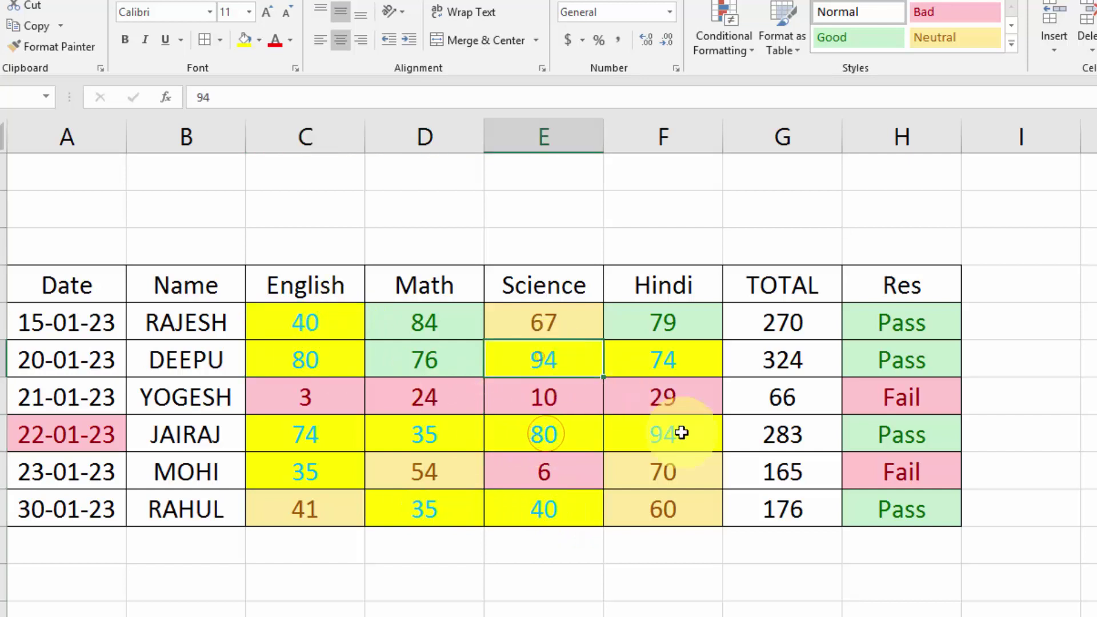
pyautogui.click(685, 440)
pyautogui.click(675, 367)
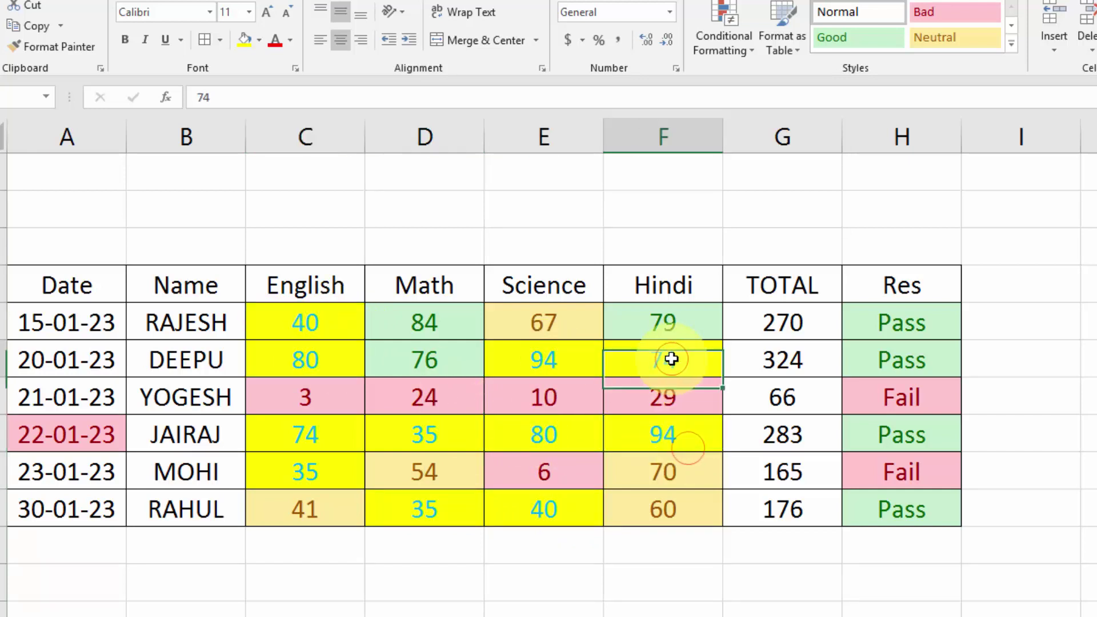
pyautogui.click(307, 439)
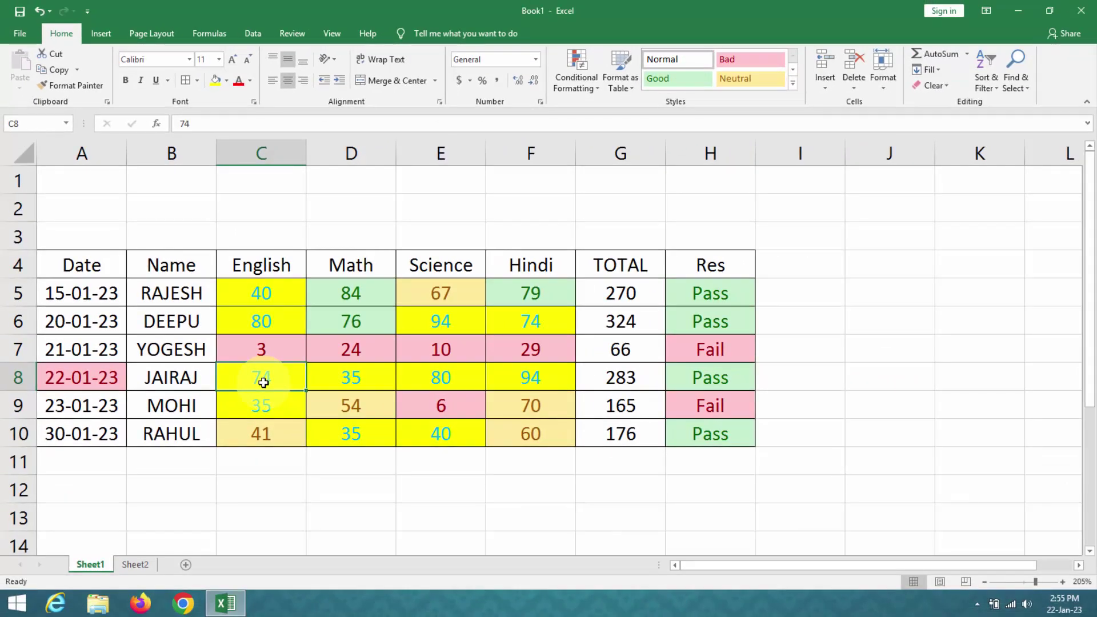
# Undo the duplicate-value highlighting on the subject marks.
pyautogui.hotkey('ctrl', 'z')
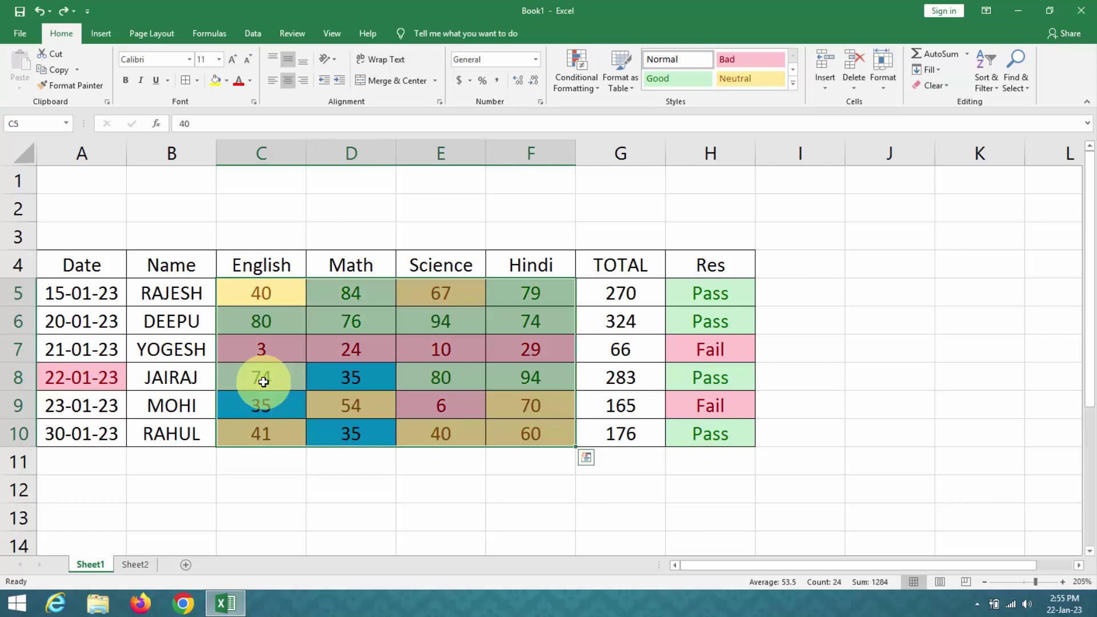
pyautogui.click(270, 292)
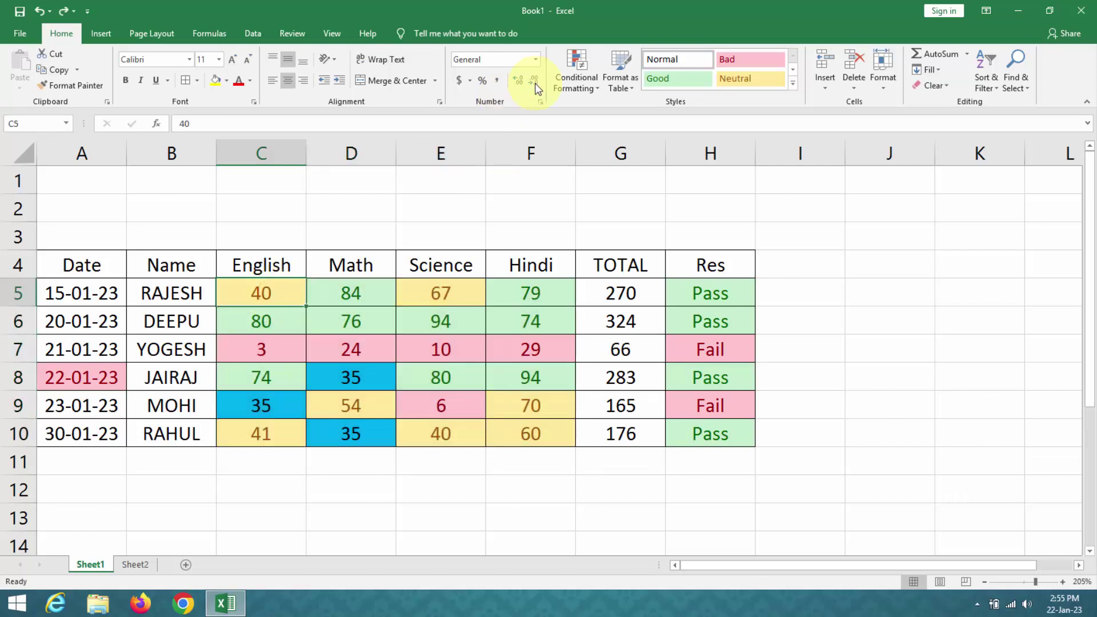
pyautogui.click(571, 70)
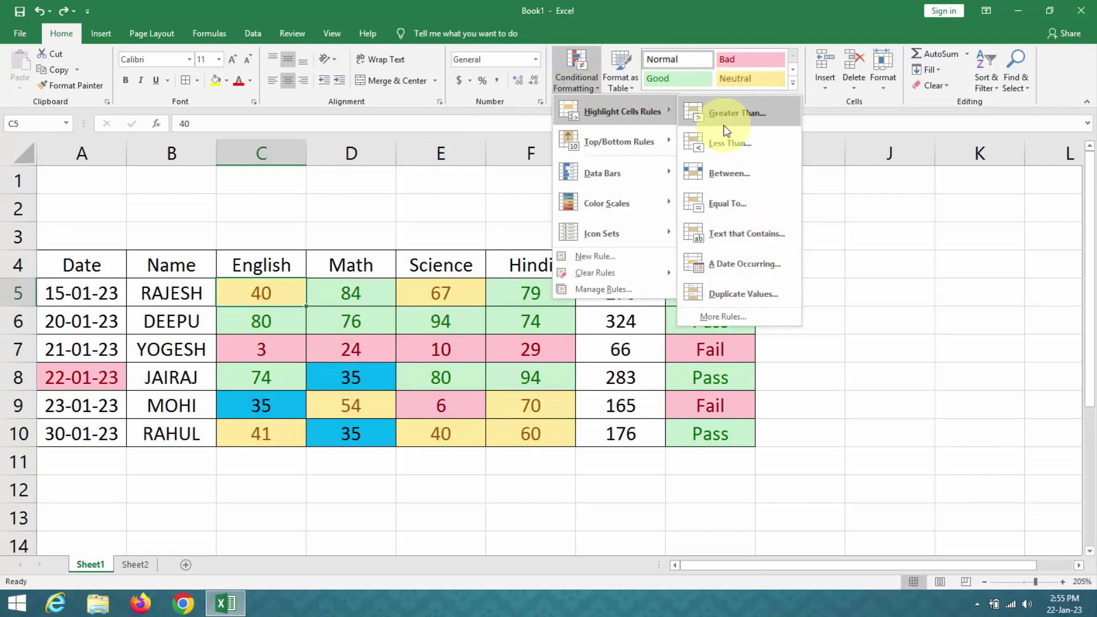
pyautogui.moveTo(619, 141)
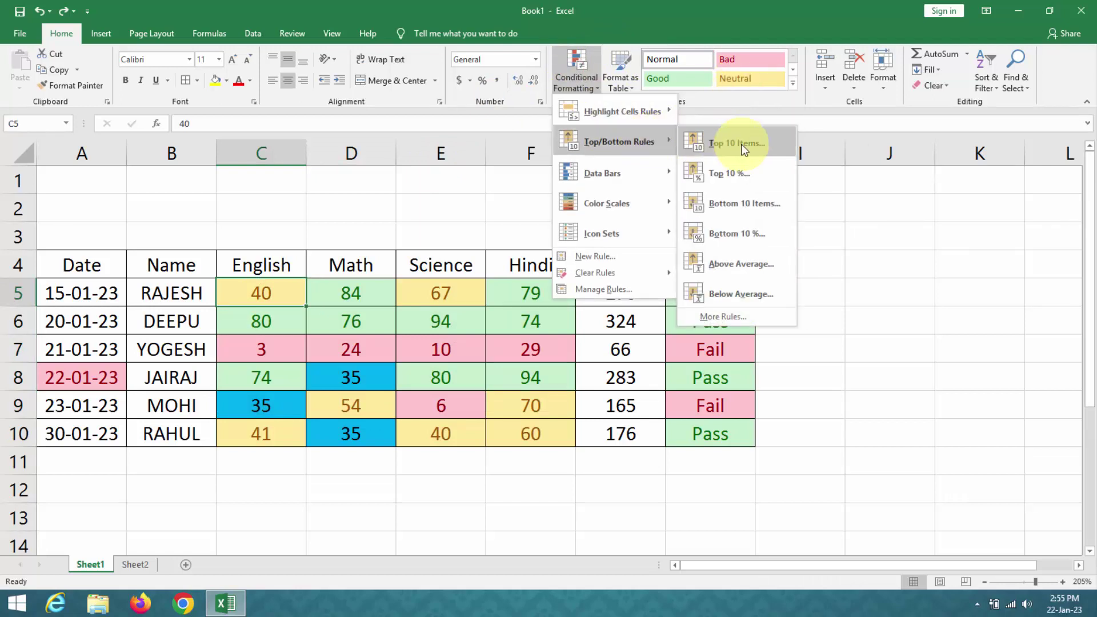
pyautogui.click(588, 73)
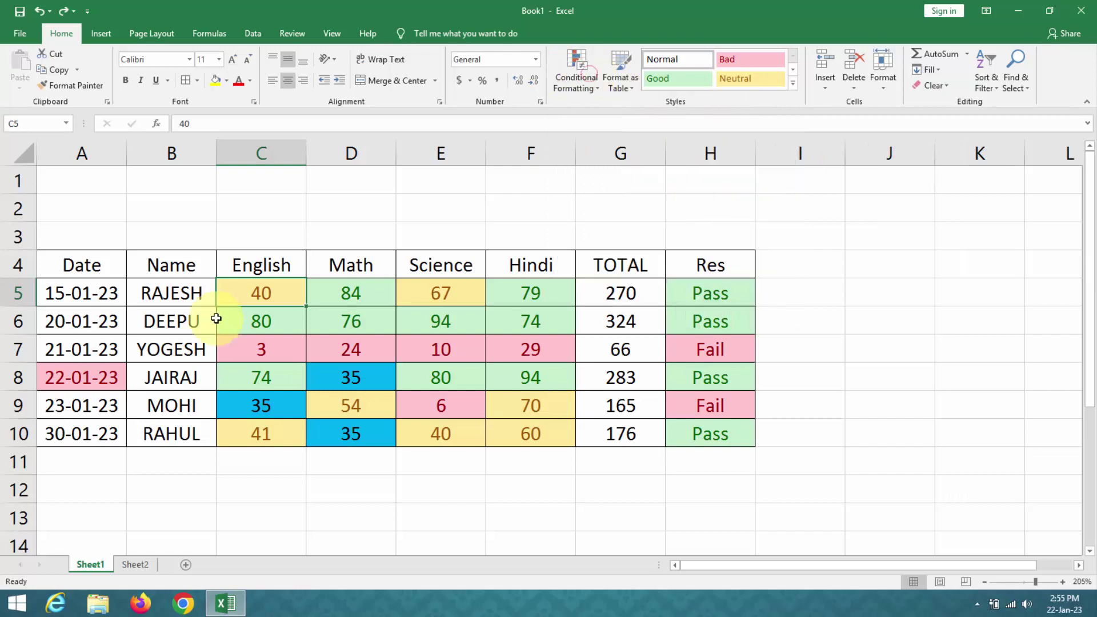
# Clear all conditional formatting rules from the entire sheet.
pyautogui.moveTo(284, 301)
pyautogui.mouseDown()
pyautogui.moveTo(477, 383)
pyautogui.moveTo(559, 432)
pyautogui.mouseUp()
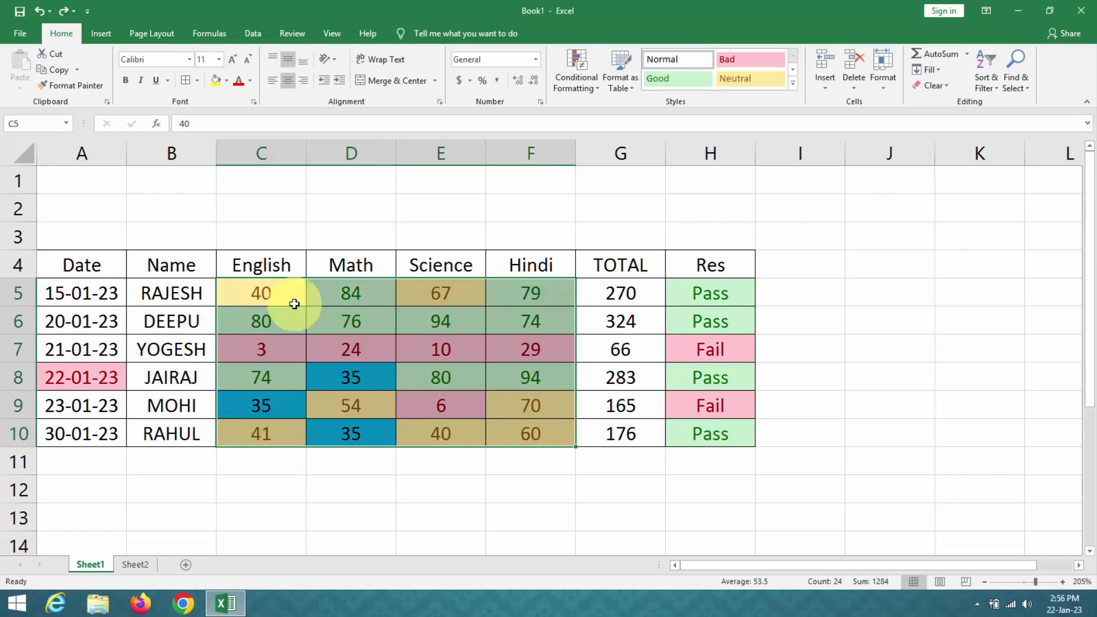
pyautogui.moveTo(263, 291)
pyautogui.mouseDown()
pyautogui.moveTo(497, 424)
pyautogui.moveTo(527, 430)
pyautogui.mouseUp()
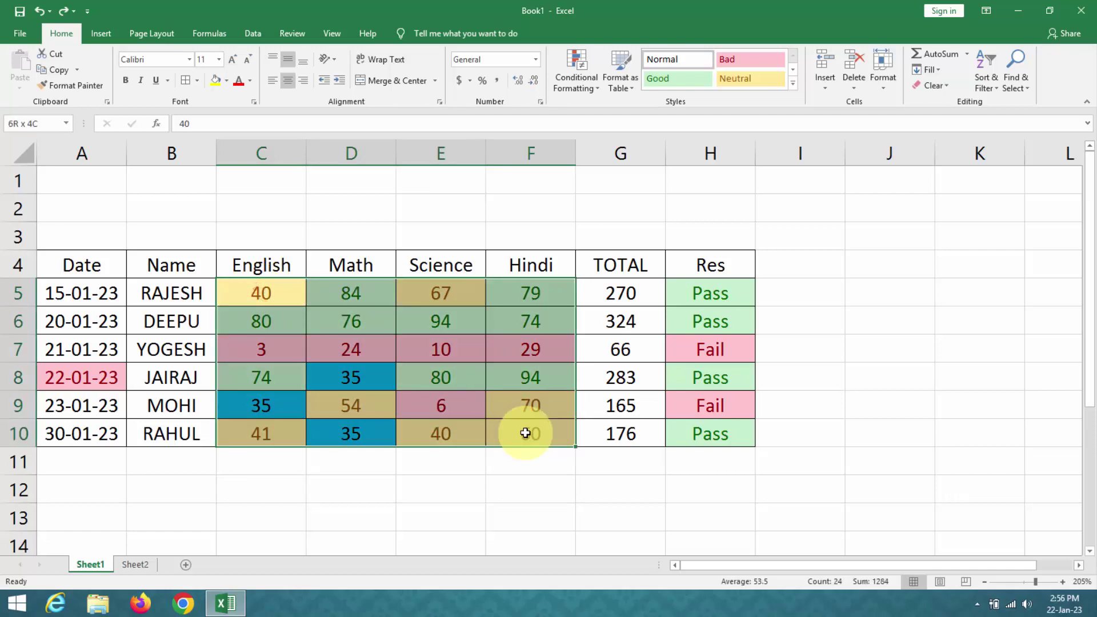
pyautogui.click(577, 85)
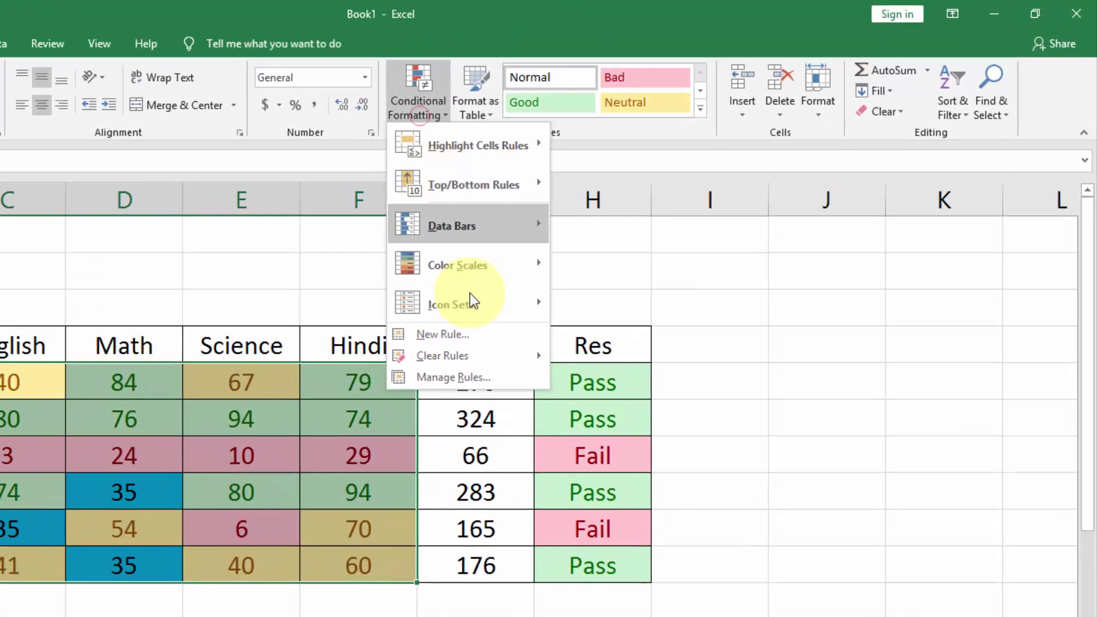
pyautogui.moveTo(366, 396)
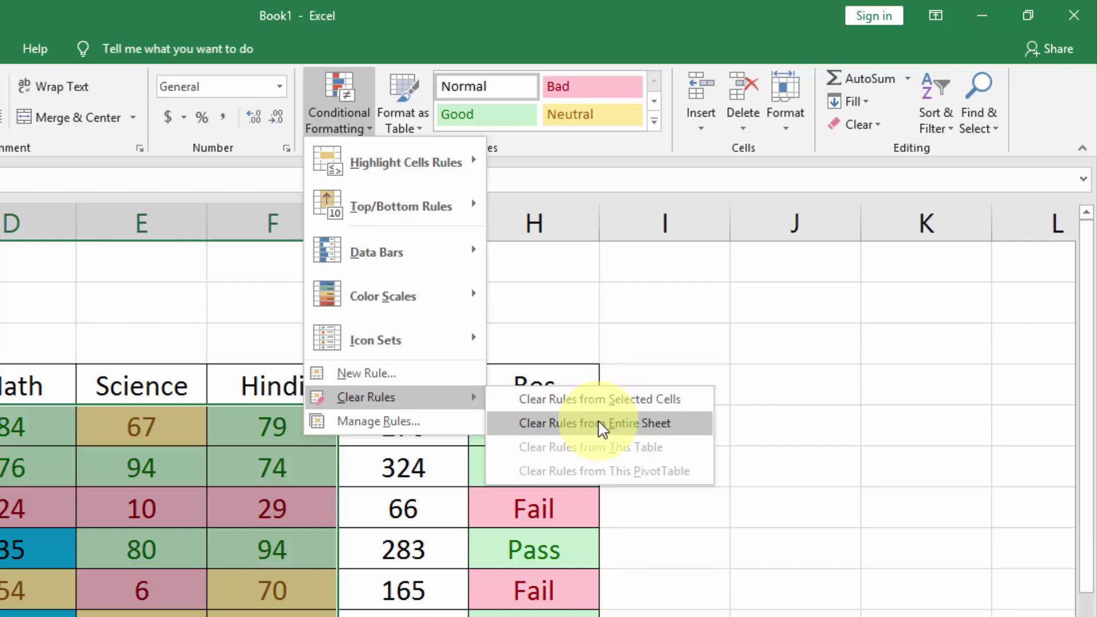
pyautogui.click(602, 423)
pyautogui.click(342, 109)
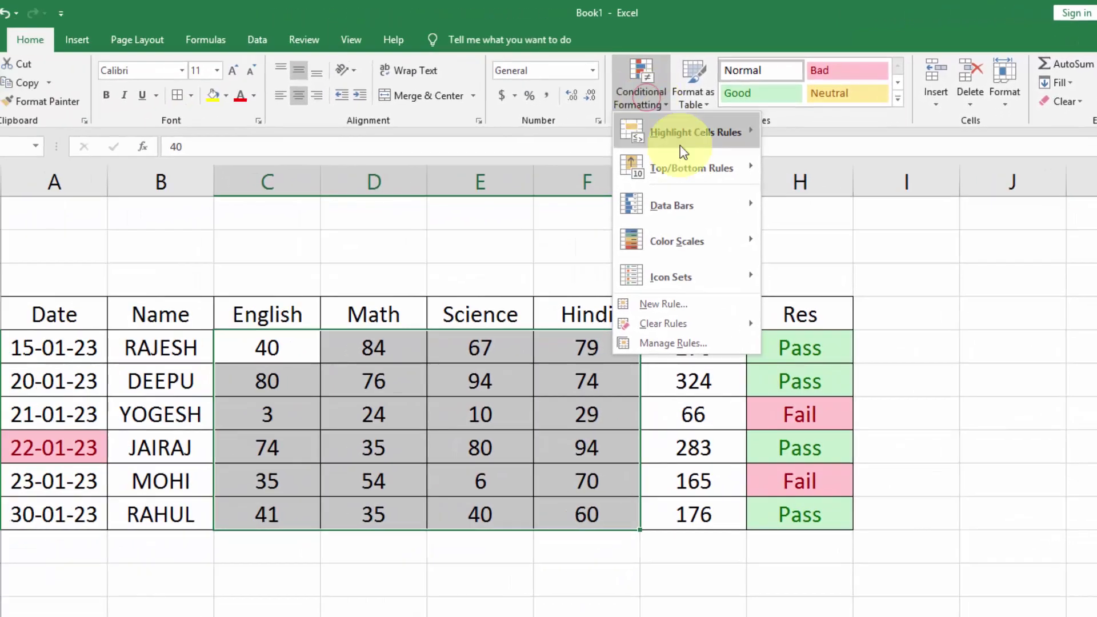
pyautogui.moveTo(400, 207)
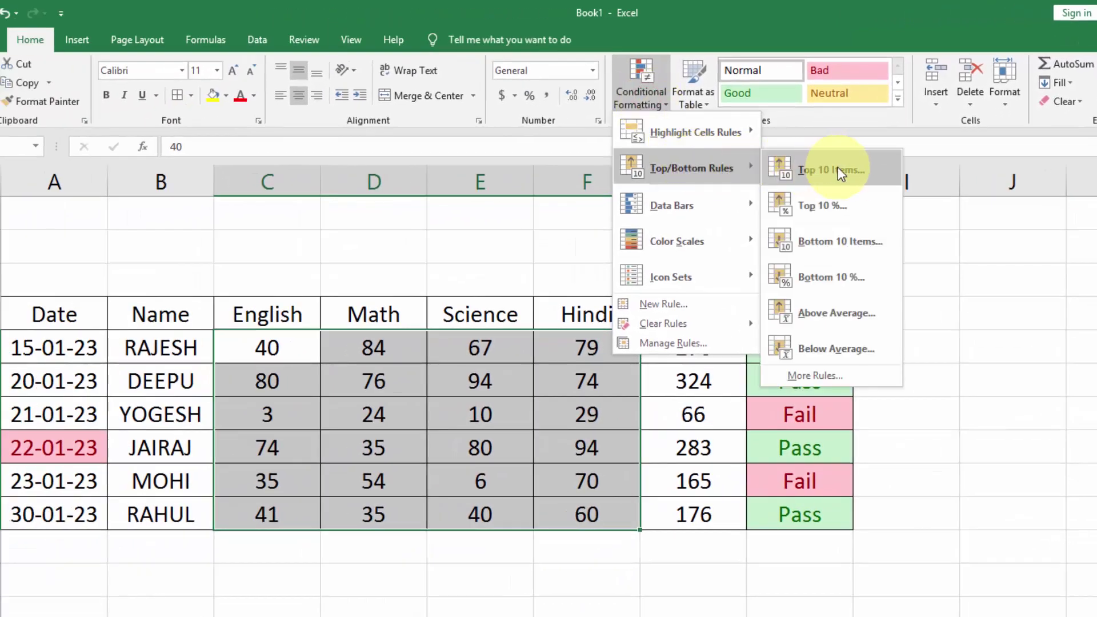
# Apply a Top 10 Items rule with green fill and dark green text to the marks.
pyautogui.click(838, 169)
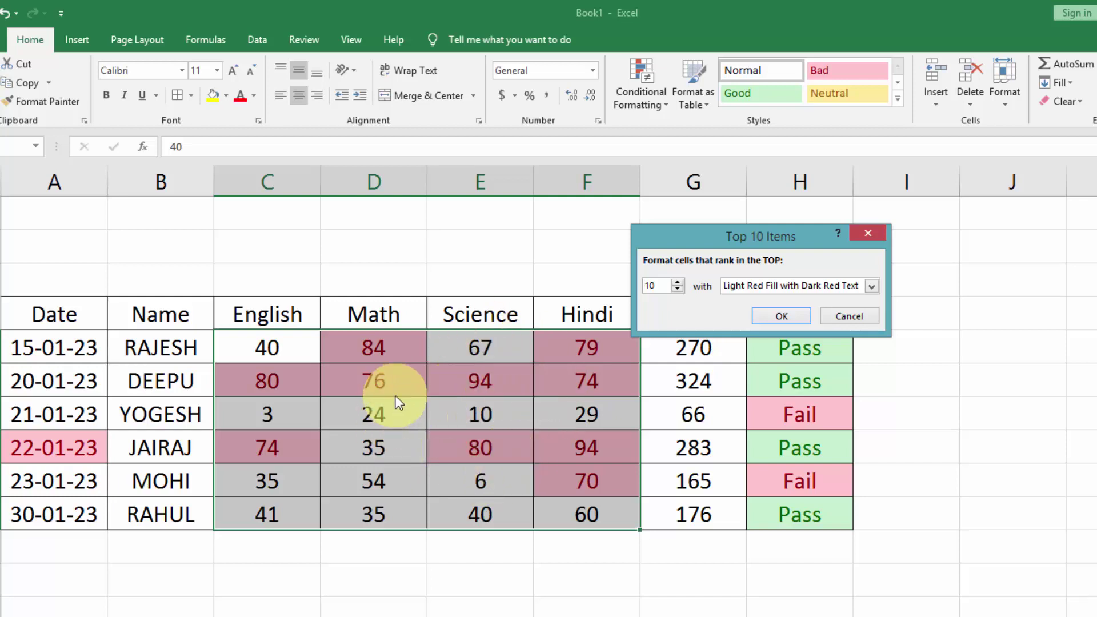
pyautogui.click(790, 289)
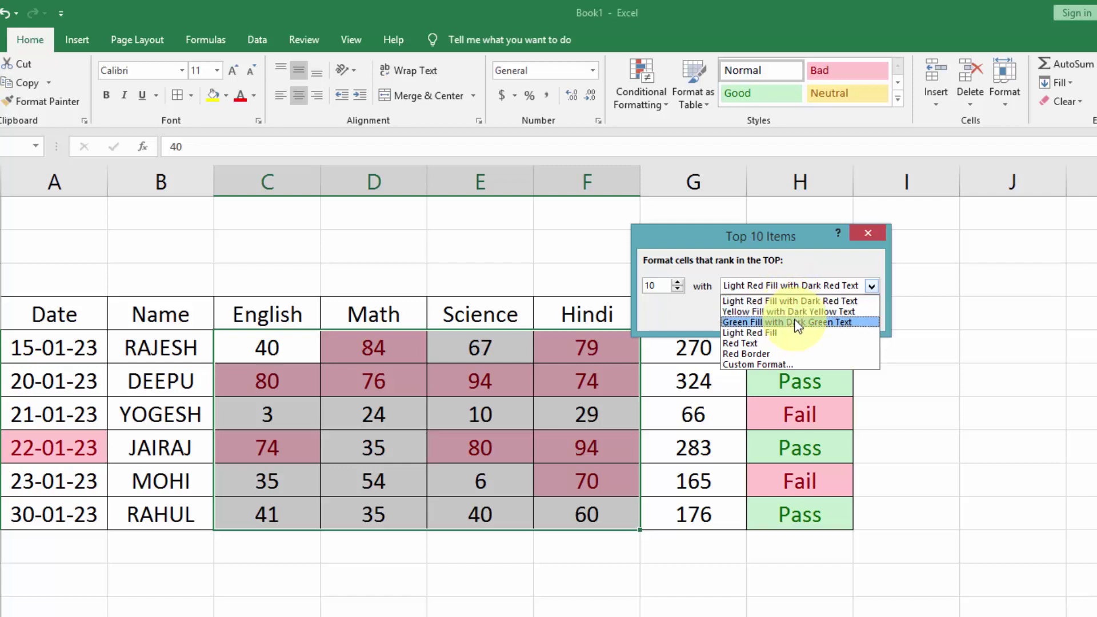
pyautogui.click(794, 322)
pyautogui.click(780, 316)
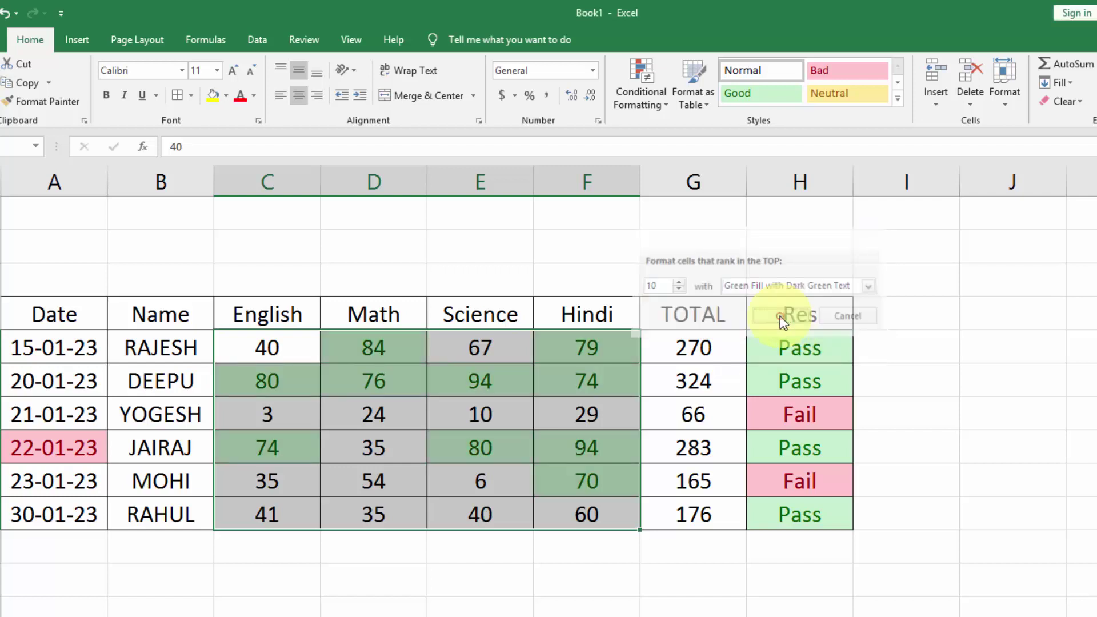
pyautogui.click(646, 79)
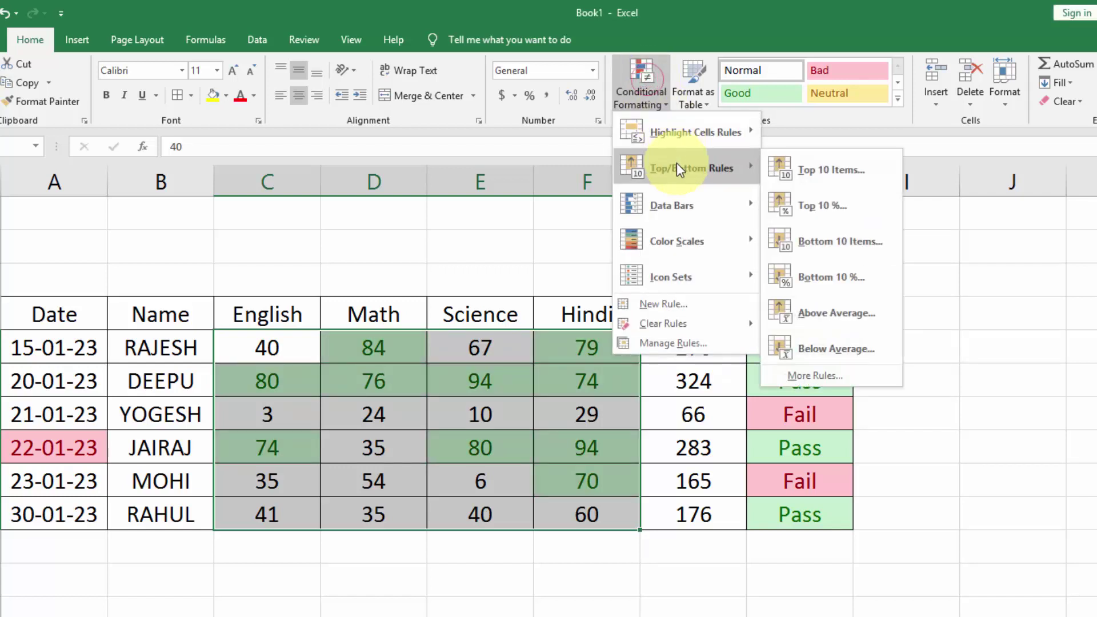
pyautogui.moveTo(691, 168)
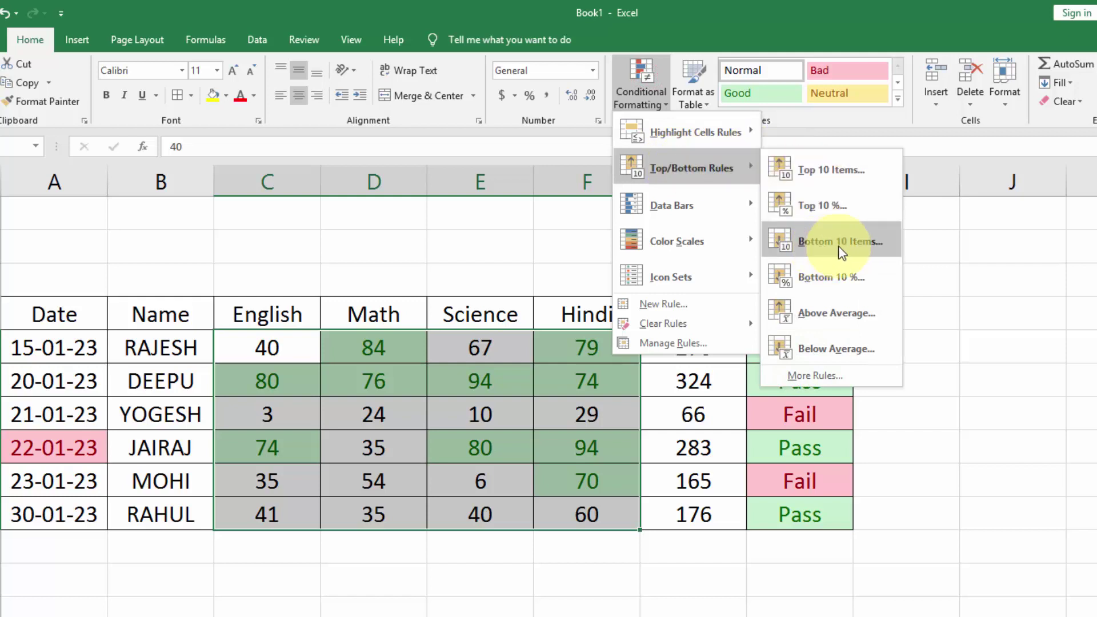
# Apply a Bottom 10 Items rule with light red fill and dark red text to the marks.
pyautogui.click(821, 247)
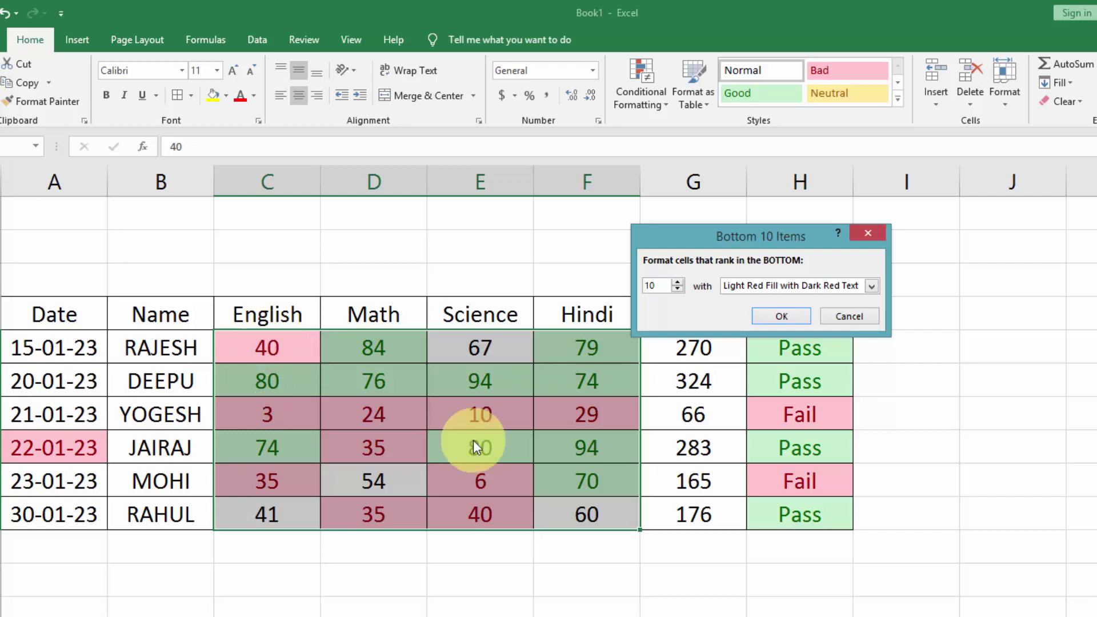
pyautogui.click(784, 316)
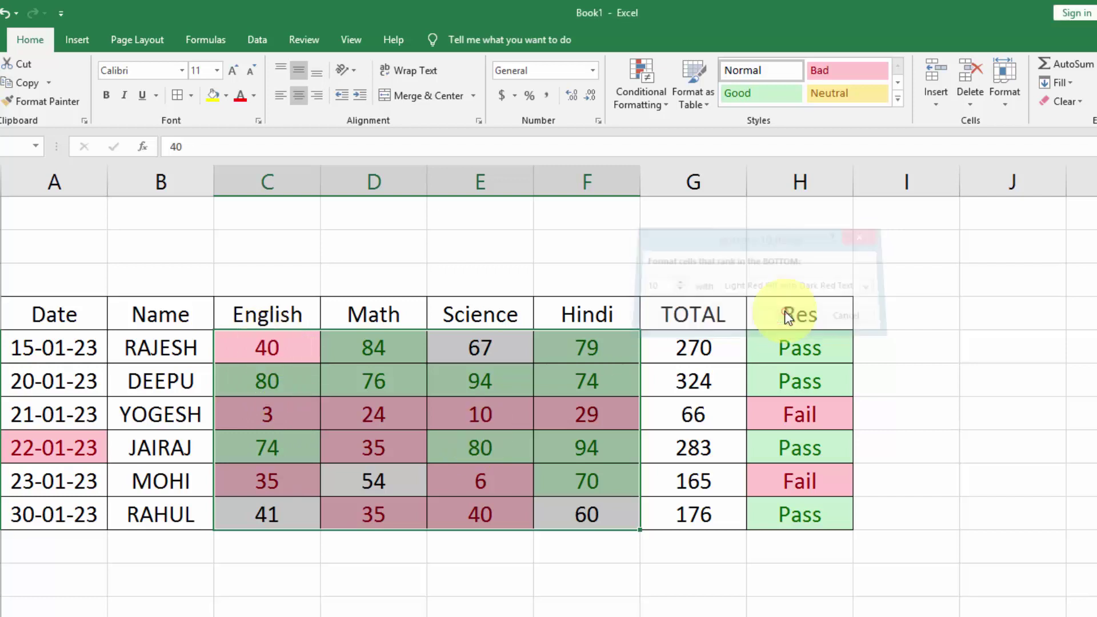
pyautogui.click(361, 454)
pyautogui.click(374, 365)
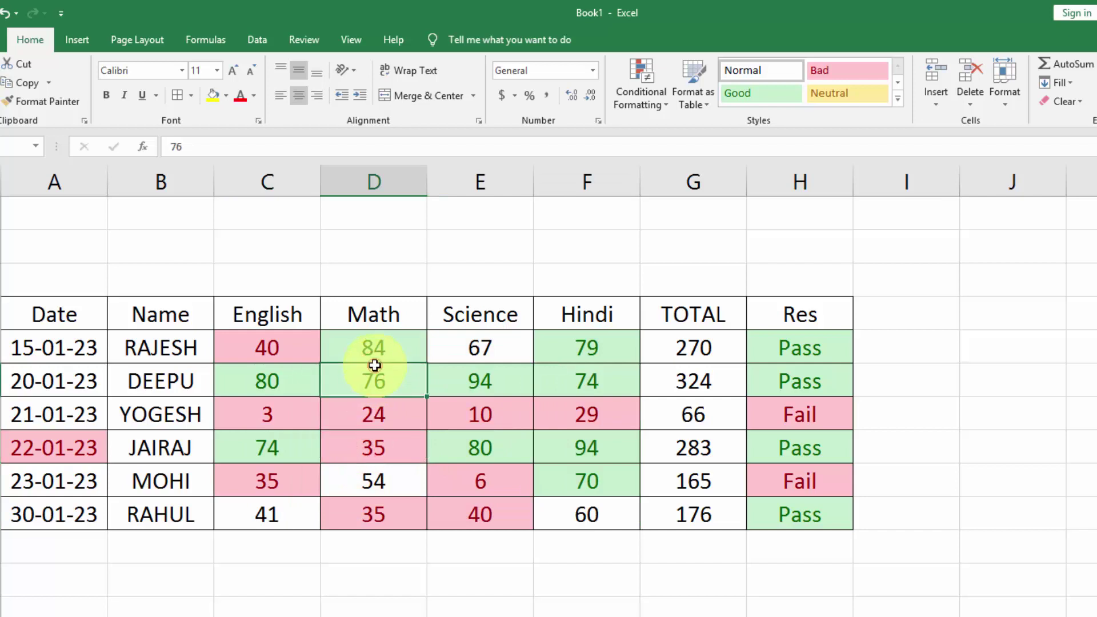
pyautogui.moveTo(279, 347); pyautogui.dragTo(594, 514)
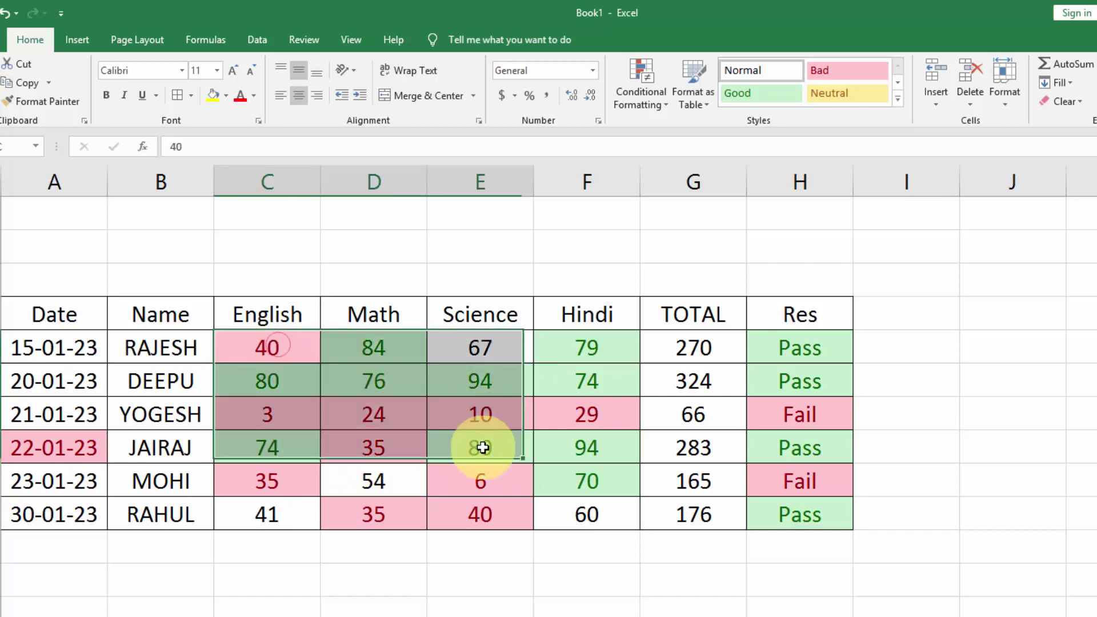
# Clear the Top 10 and Bottom 10 rules from the selected subject marks.
pyautogui.click(649, 102)
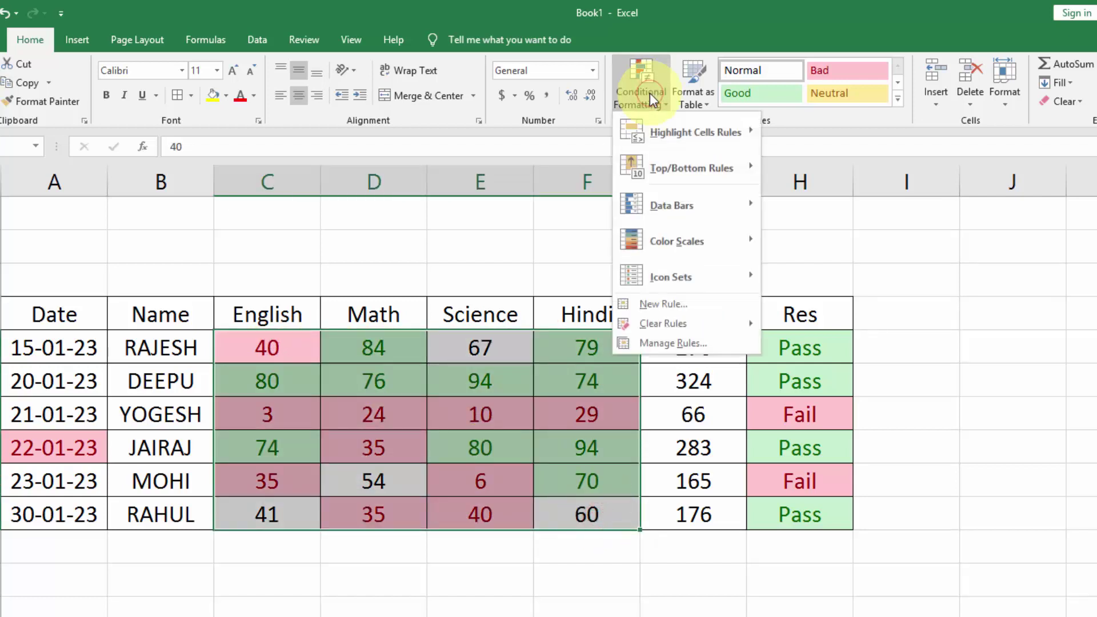
pyautogui.moveTo(663, 323)
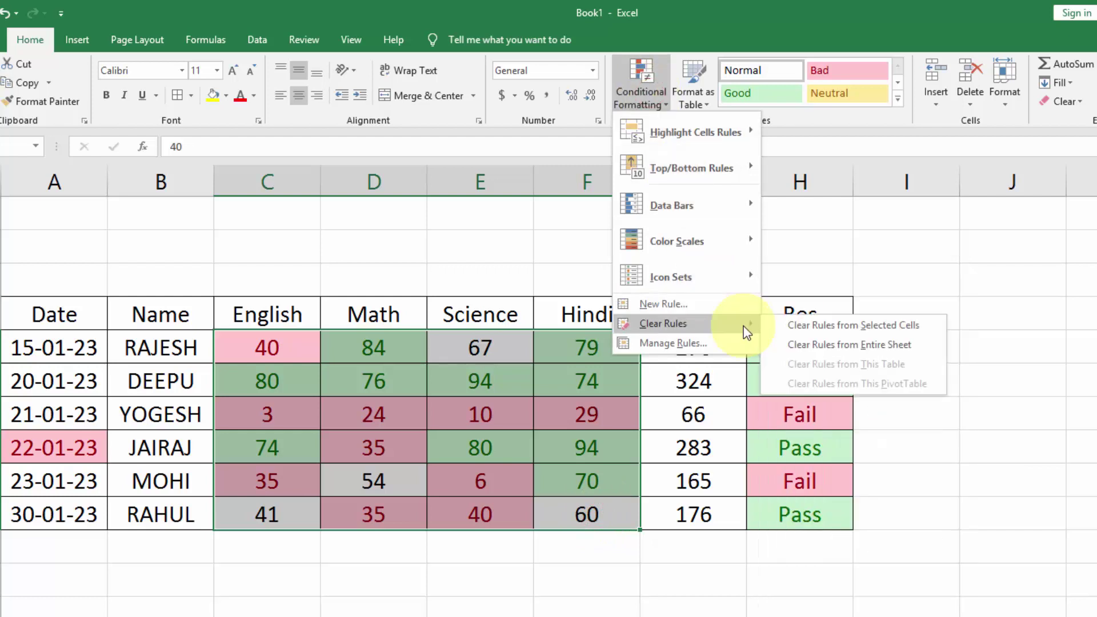
pyautogui.click(812, 325)
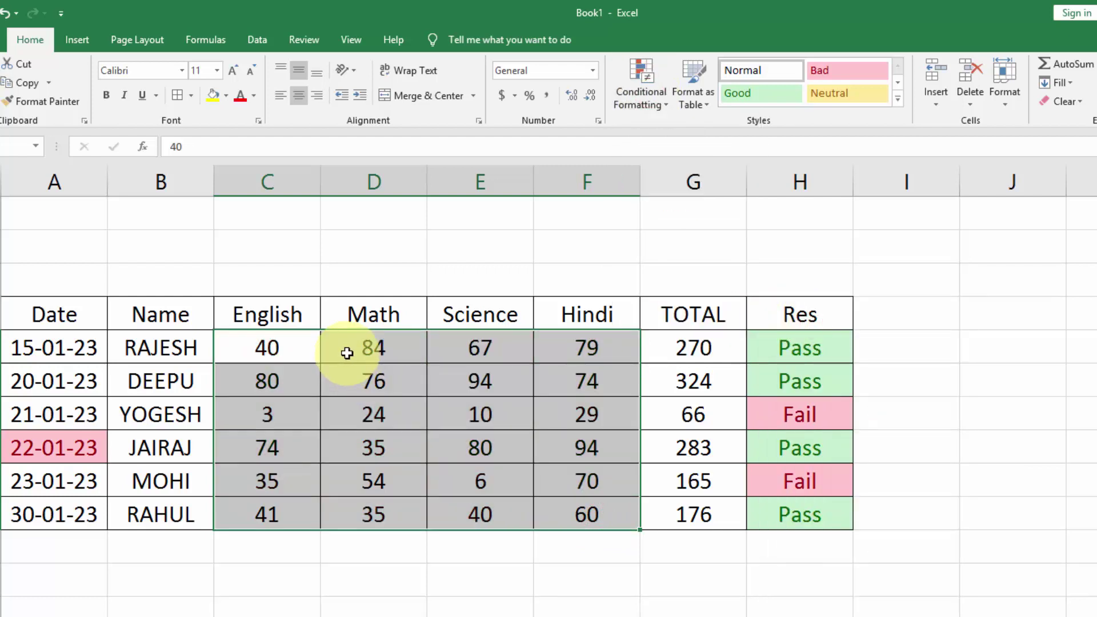
pyautogui.click(653, 84)
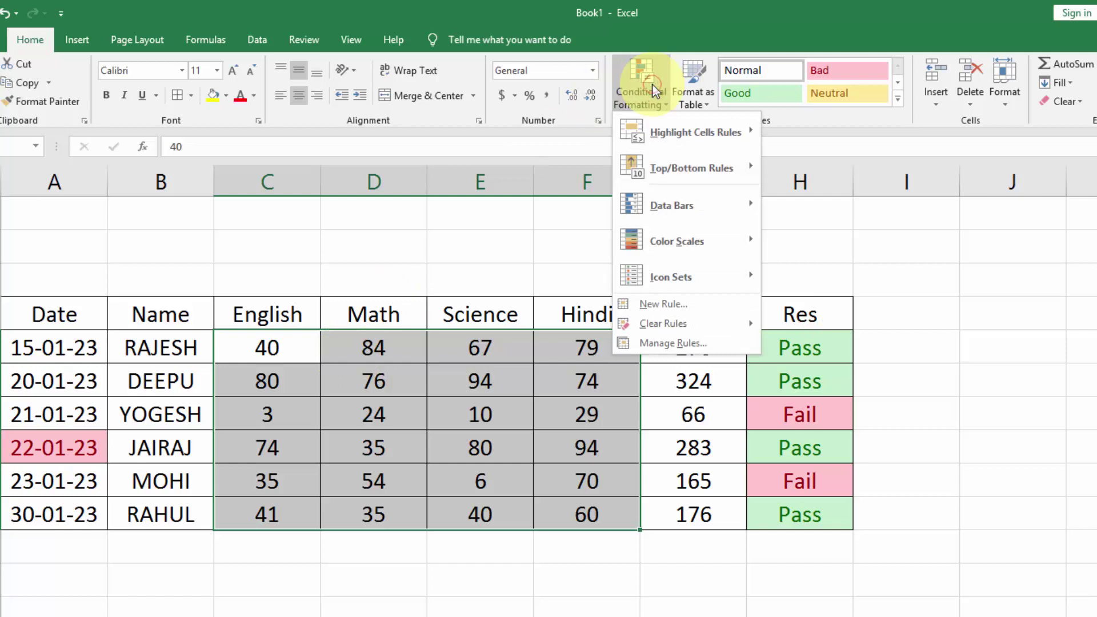
pyautogui.moveTo(691, 168)
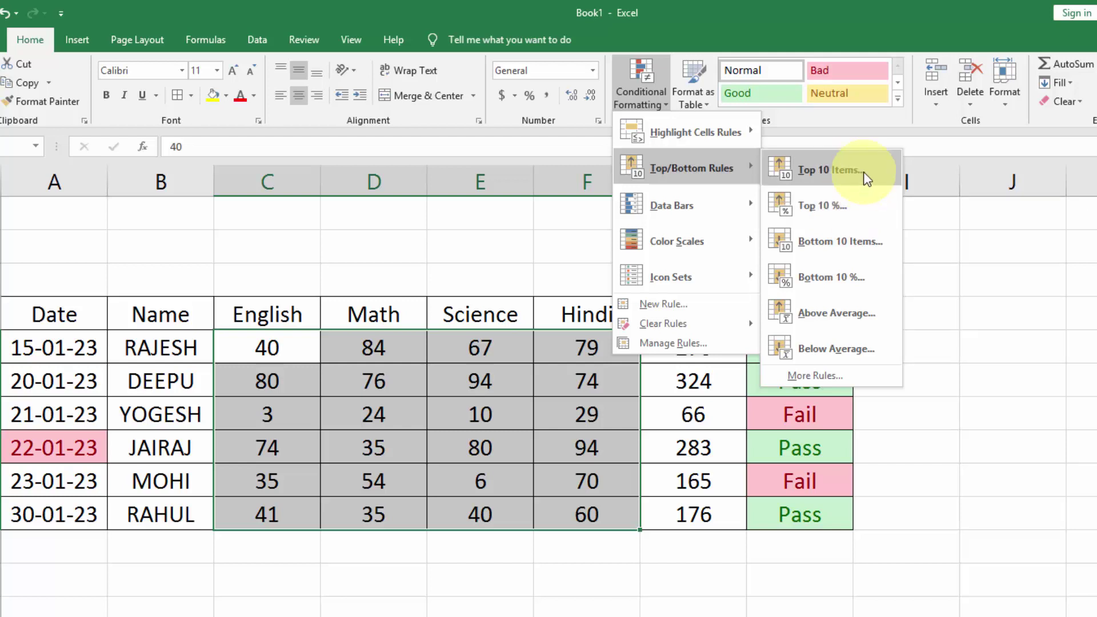
# Apply a Top 10% rule shading the two 94s green with dark green text.
pyautogui.click(868, 214)
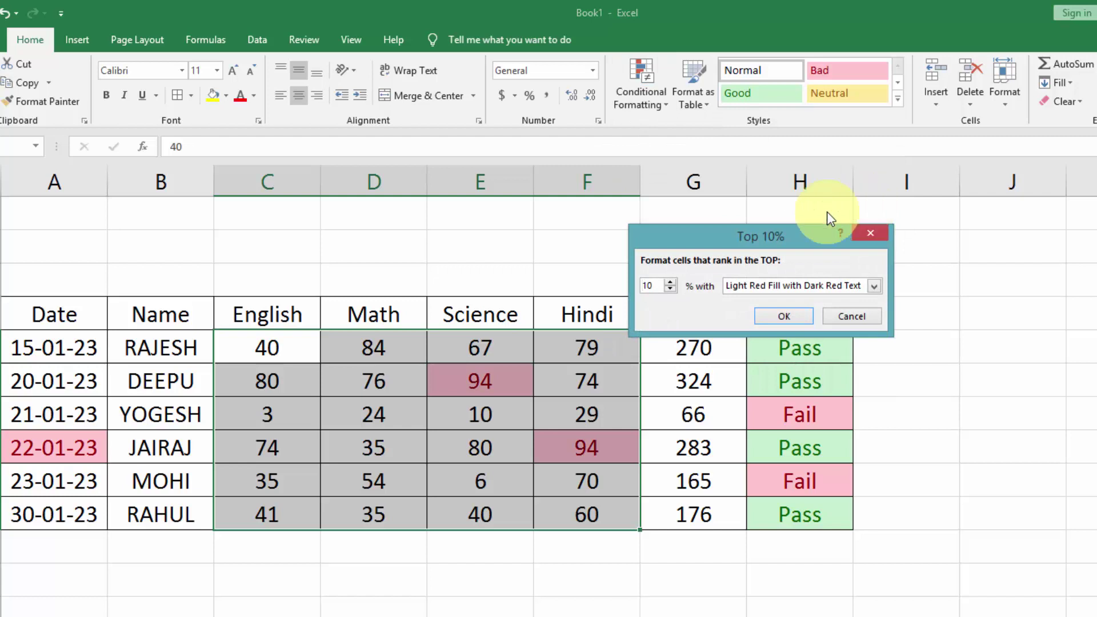
pyautogui.moveTo(773, 237); pyautogui.dragTo(921, 241)
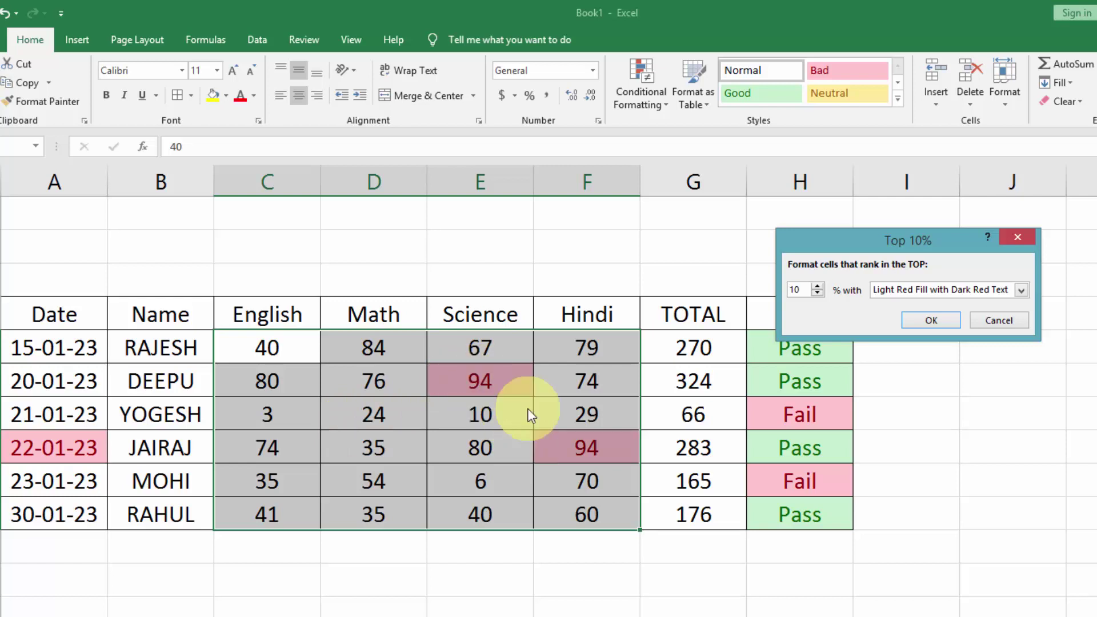
pyautogui.click(910, 287)
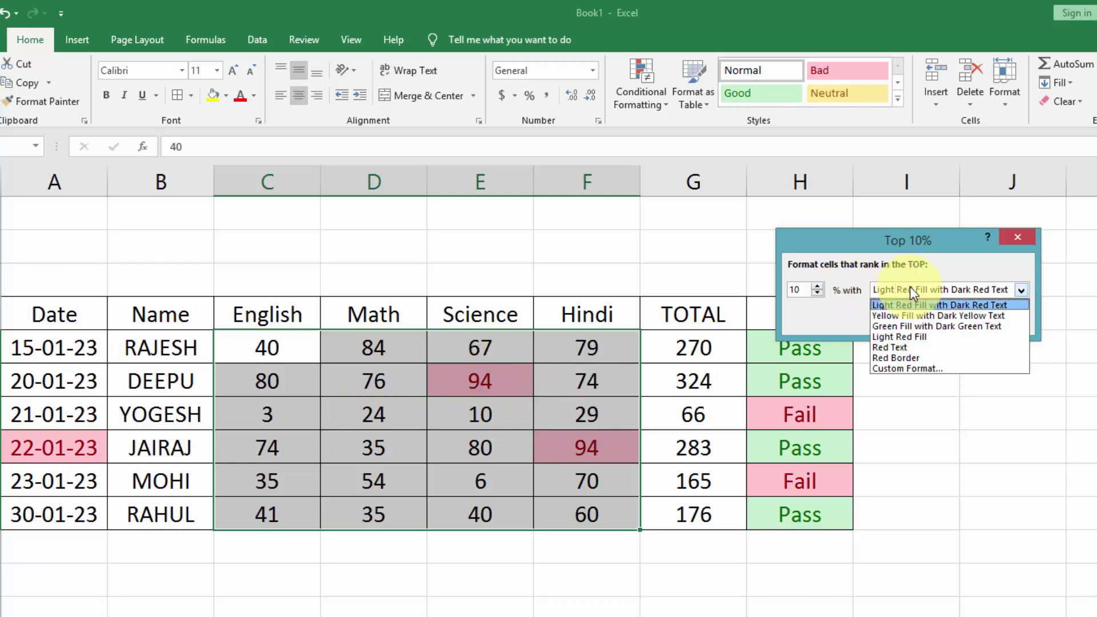
pyautogui.click(928, 326)
pyautogui.click(931, 321)
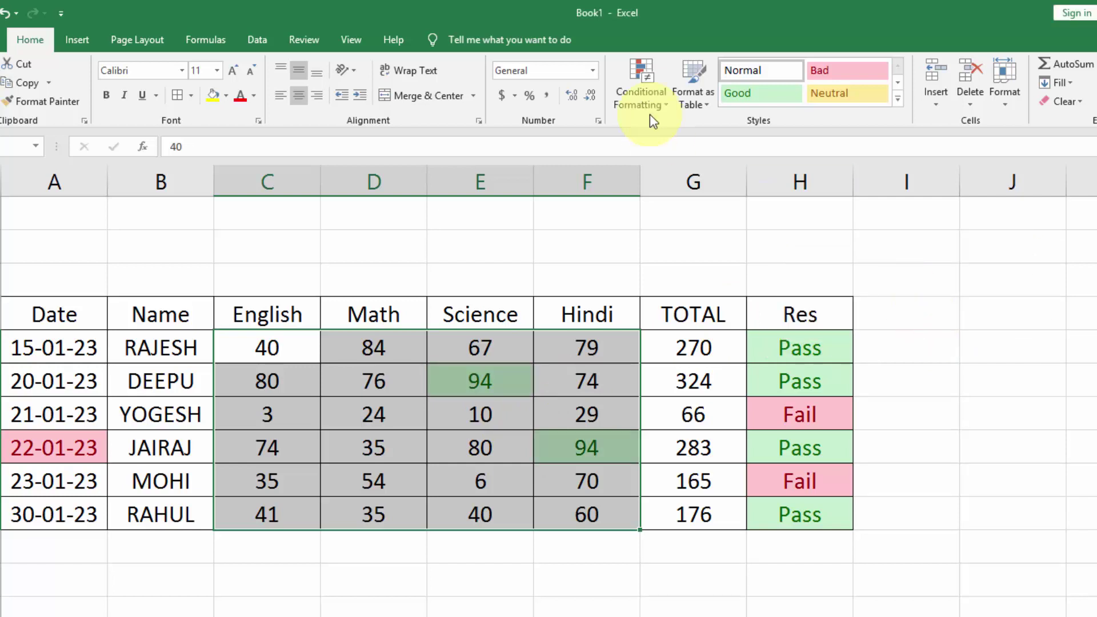
pyautogui.click(639, 82)
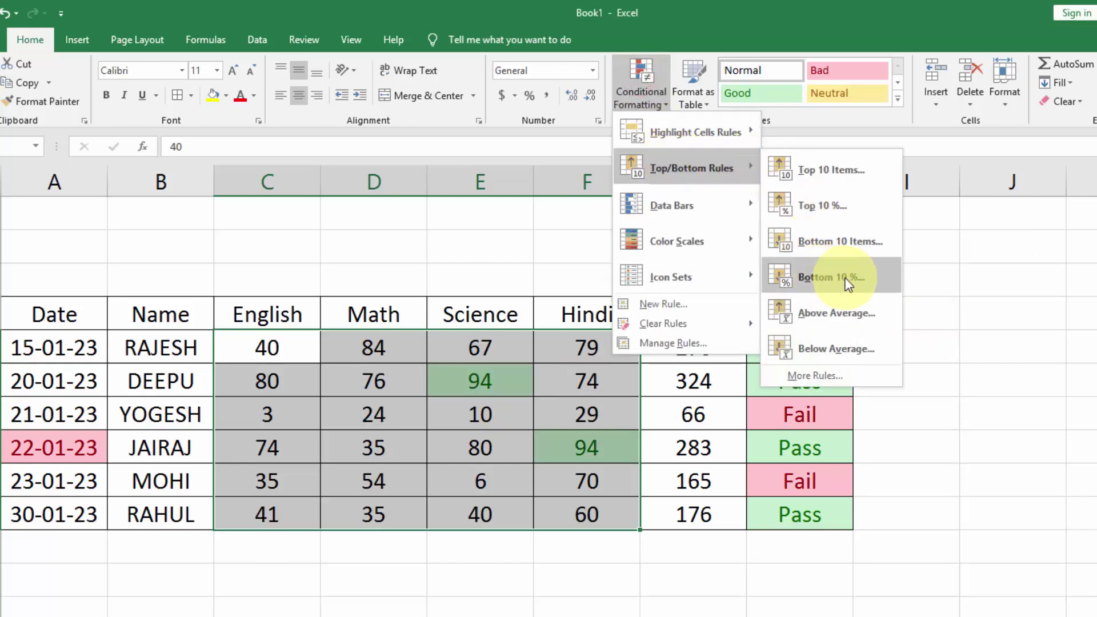
# Cancel the Bottom 10% rule and clear all rules from the selected marks.
pyautogui.click(826, 279)
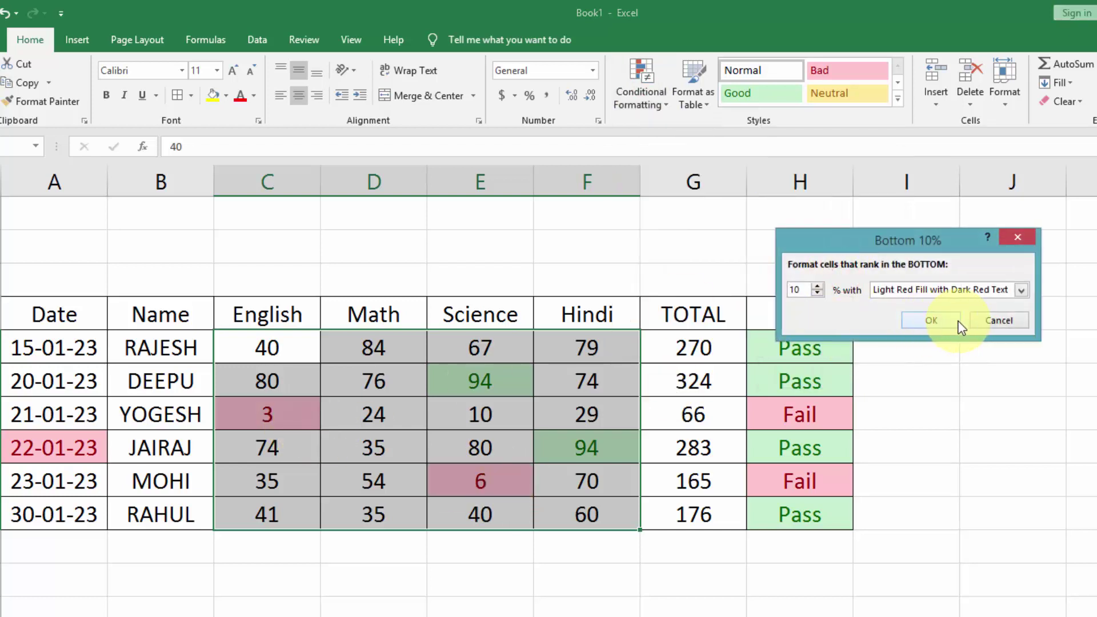
pyautogui.click(984, 320)
pyautogui.click(656, 100)
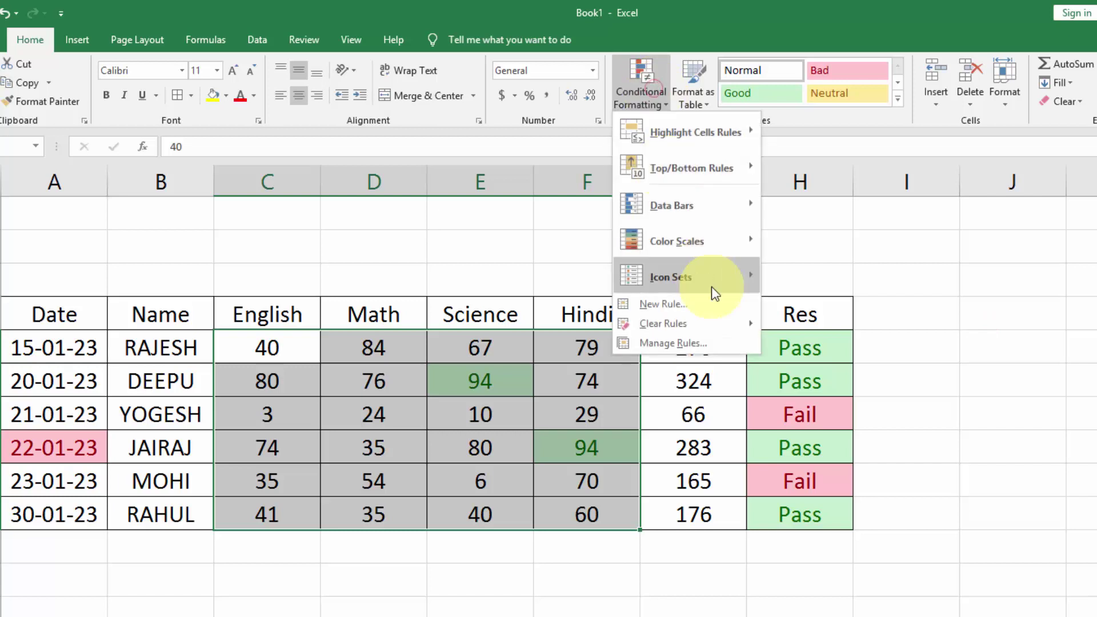
pyautogui.click(822, 326)
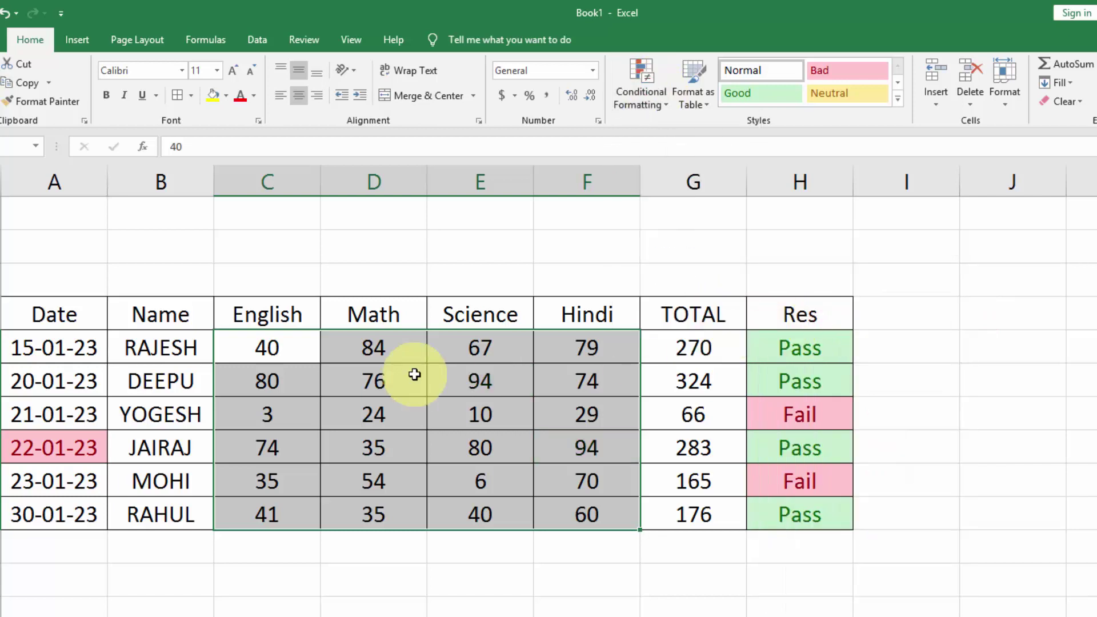
pyautogui.click(640, 102)
pyautogui.moveTo(691, 168)
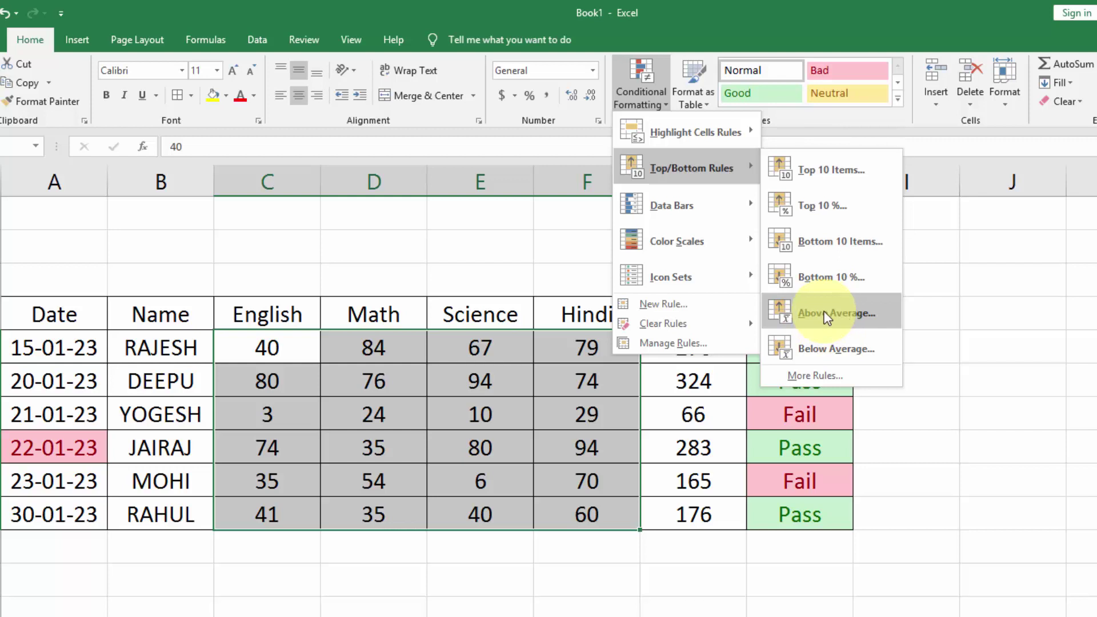
pyautogui.click(426, 408)
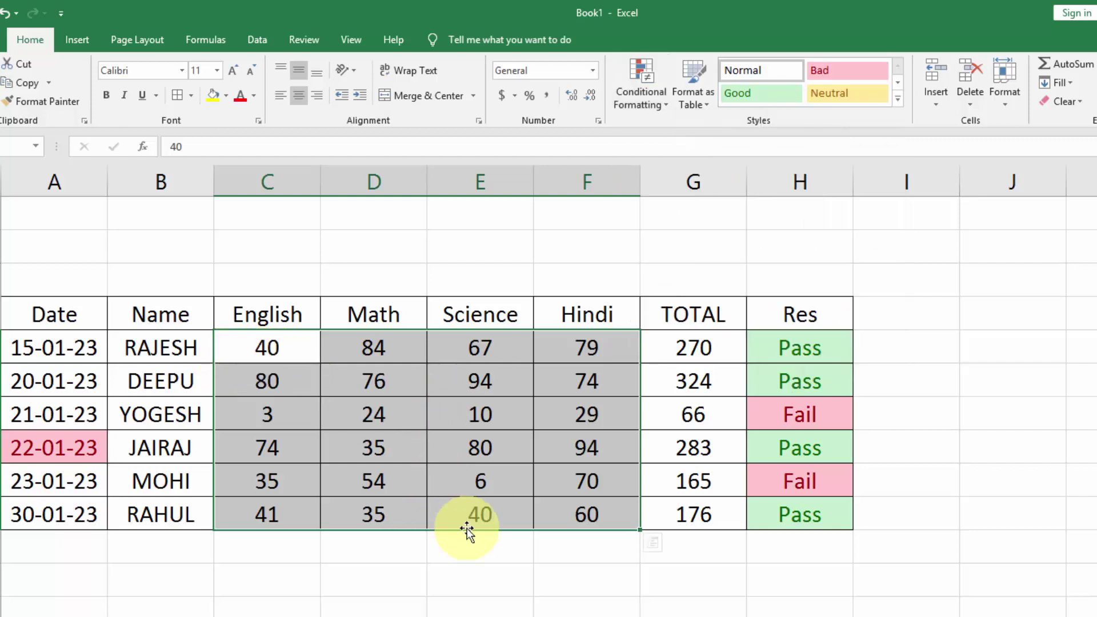
pyautogui.click(579, 579)
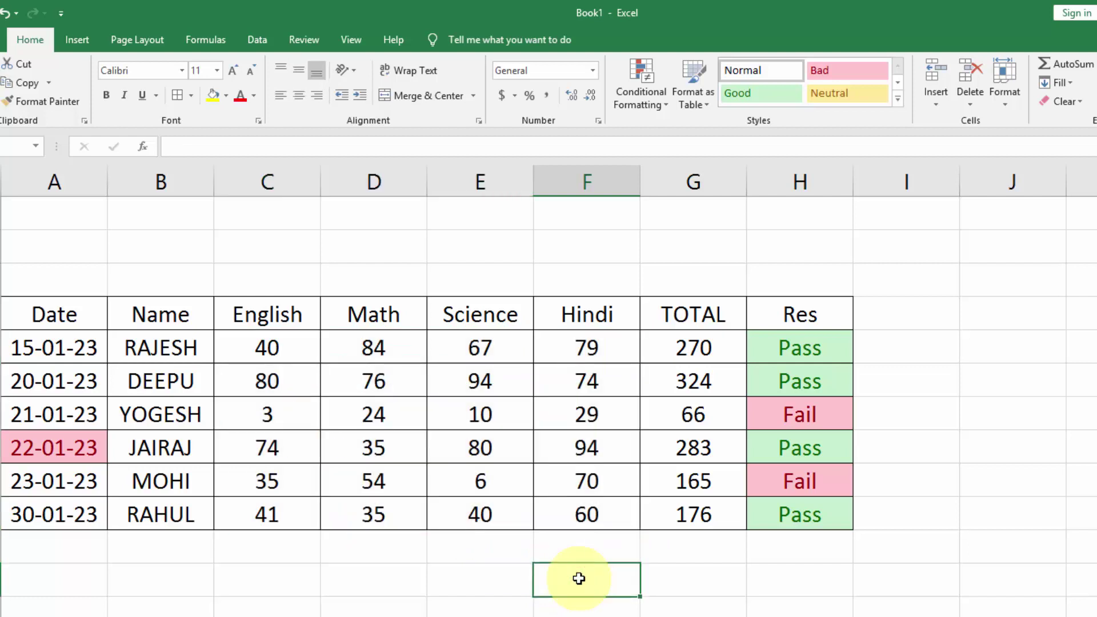
# Enter an AVERAGE formula below the table over all subject marks, giving 53.5.
pyautogui.write('=a')
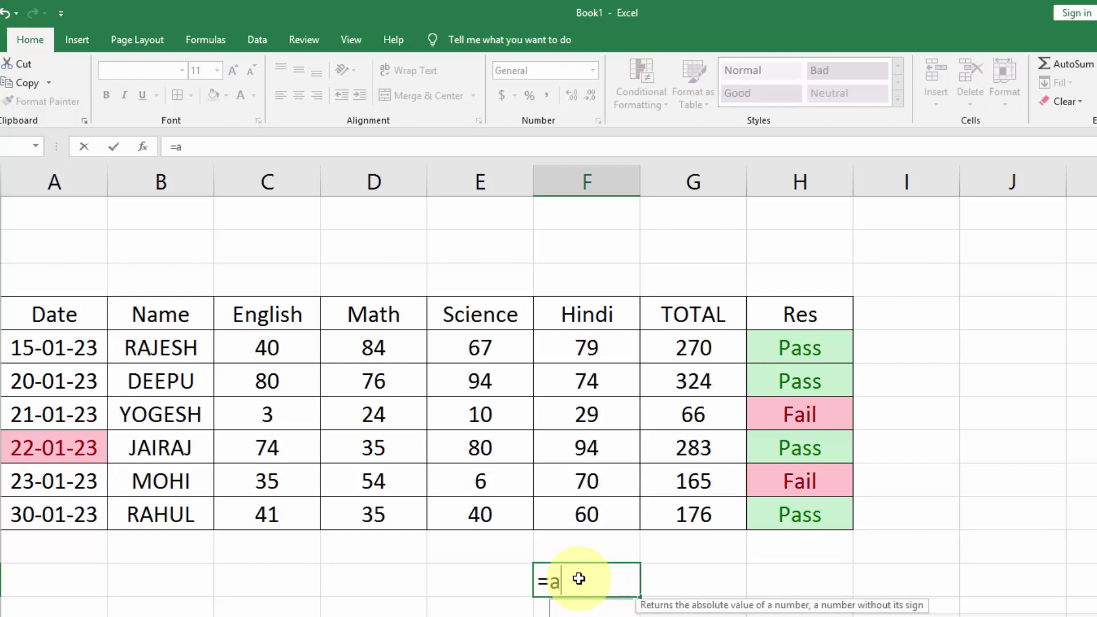
pyautogui.write('ve')
pyautogui.doubleClick(589, 611)
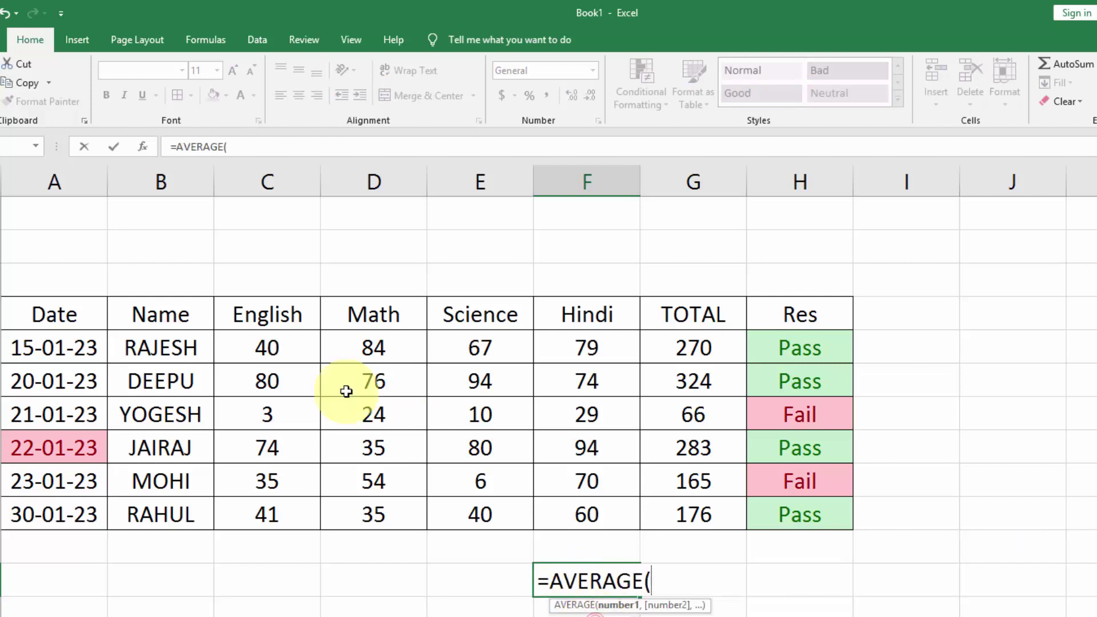
pyautogui.moveTo(267, 347)
pyautogui.mouseDown()
pyautogui.moveTo(512, 486)
pyautogui.moveTo(582, 513)
pyautogui.mouseUp()
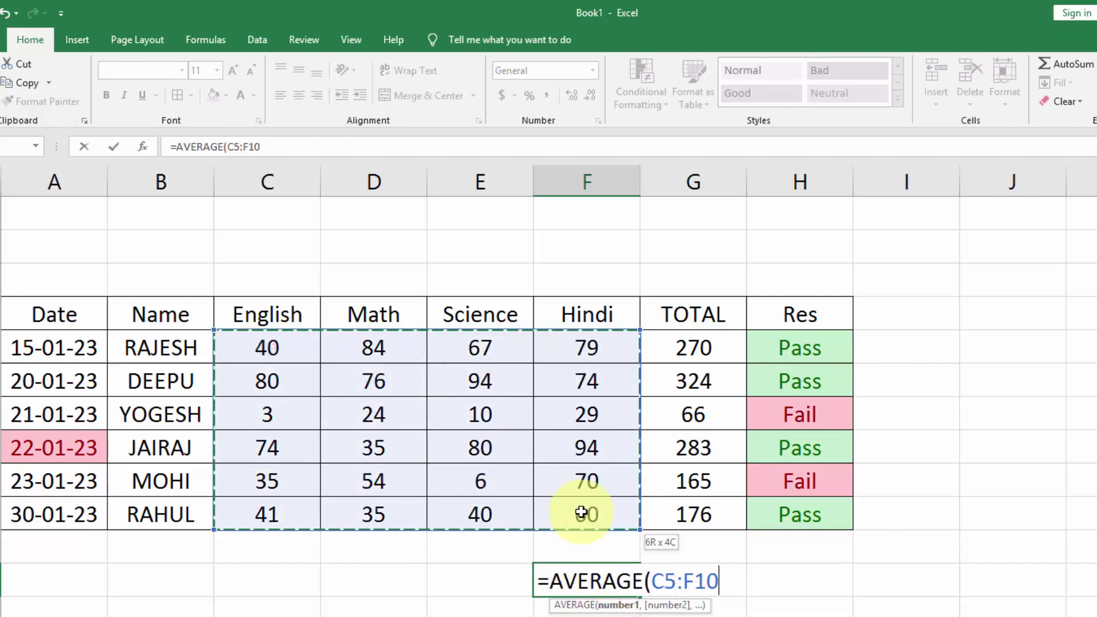
pyautogui.press('Return')
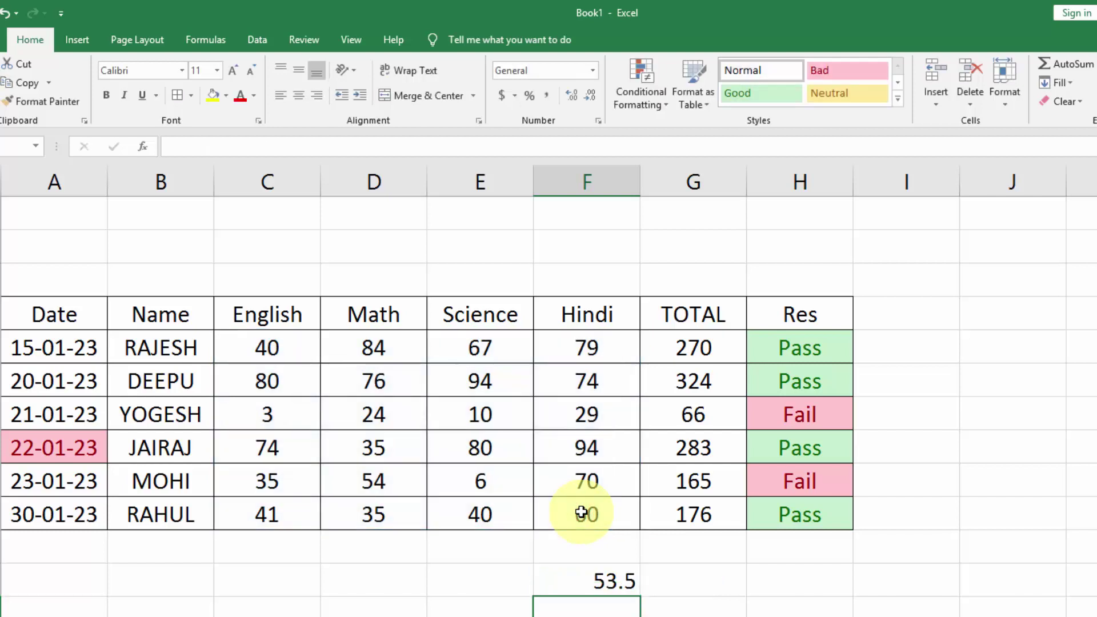
pyautogui.click(587, 581)
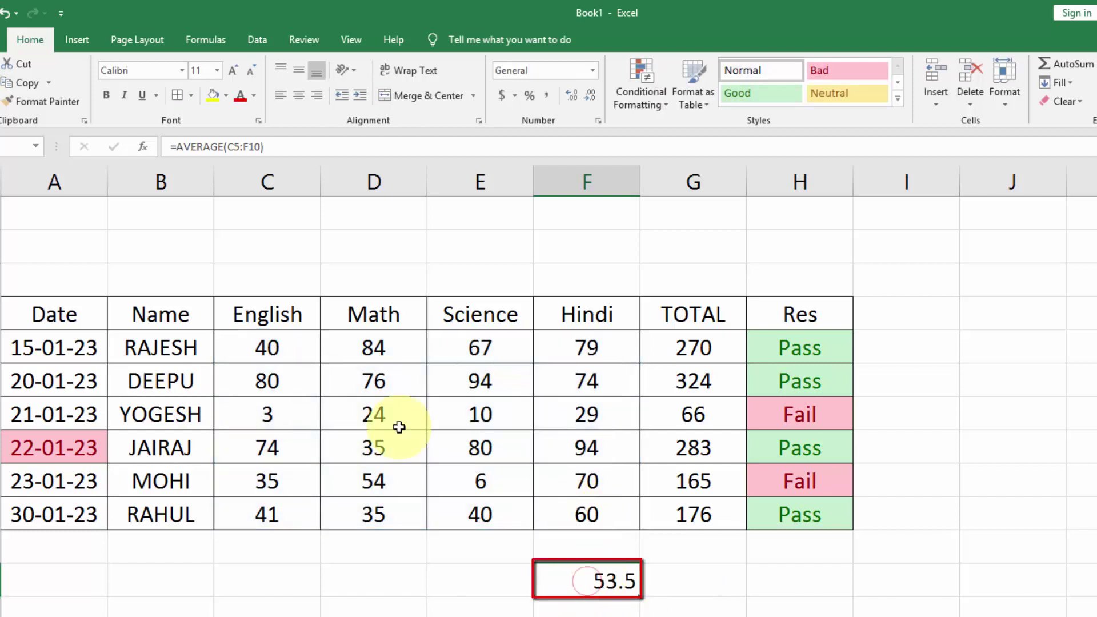
# Preview Above Average and Below Average highlighting on the marks, cancelling both.
pyautogui.moveTo(267, 346); pyautogui.dragTo(563, 522)
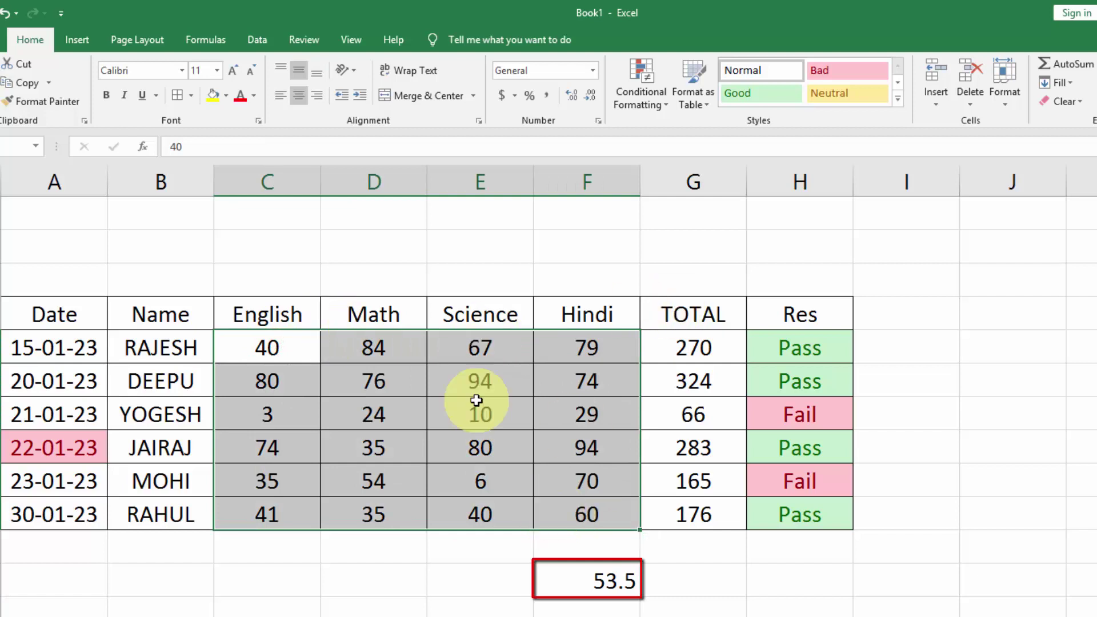
pyautogui.click(640, 87)
pyautogui.moveTo(691, 168)
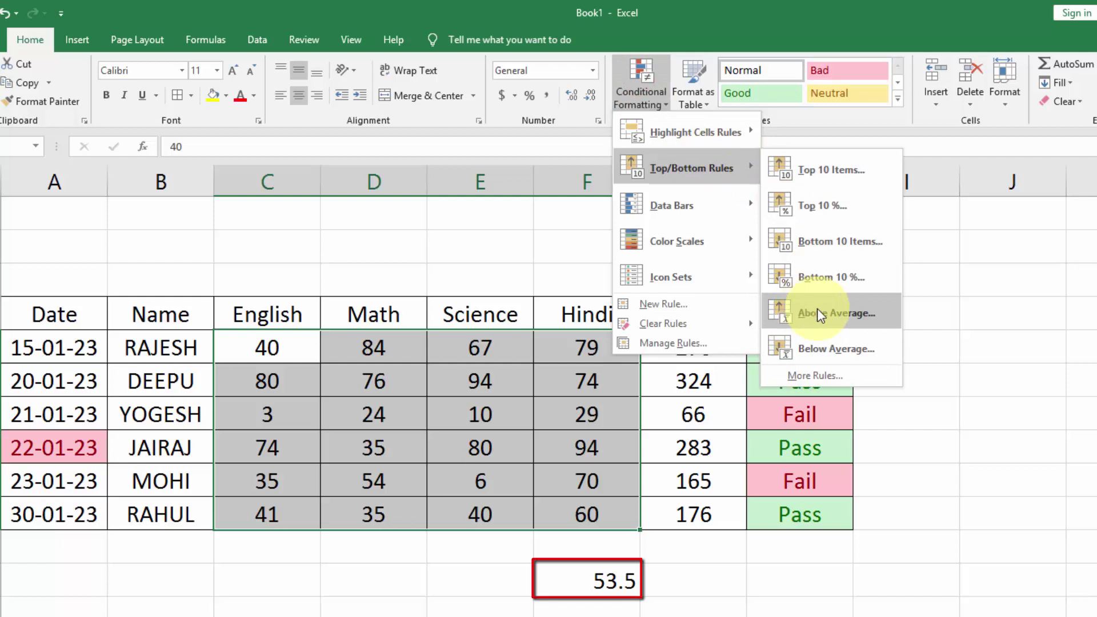
pyautogui.click(826, 313)
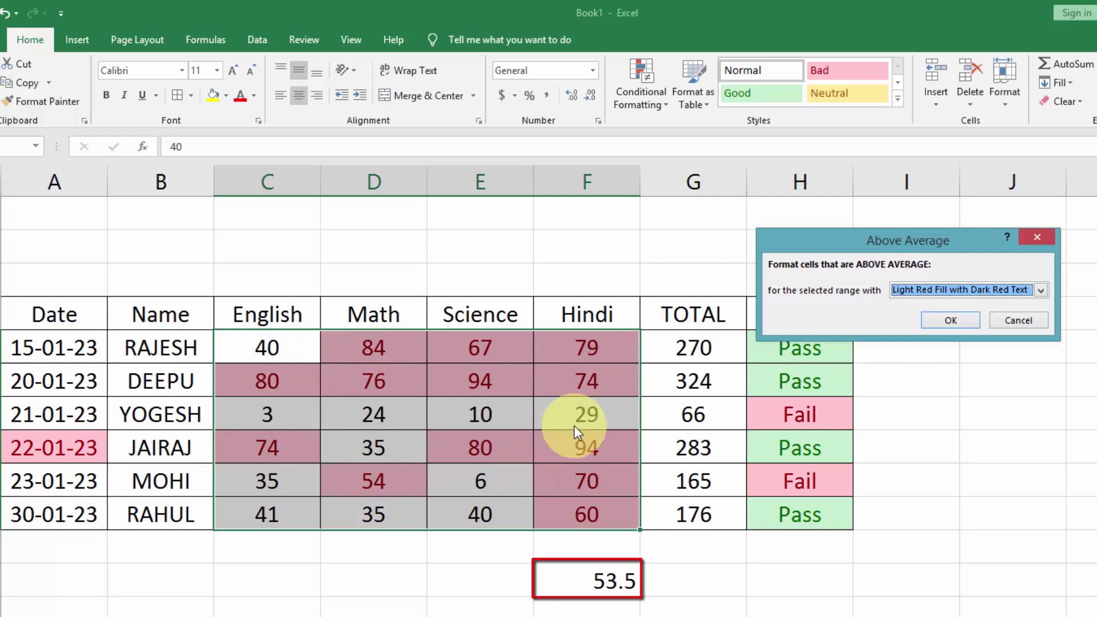
pyautogui.click(1022, 320)
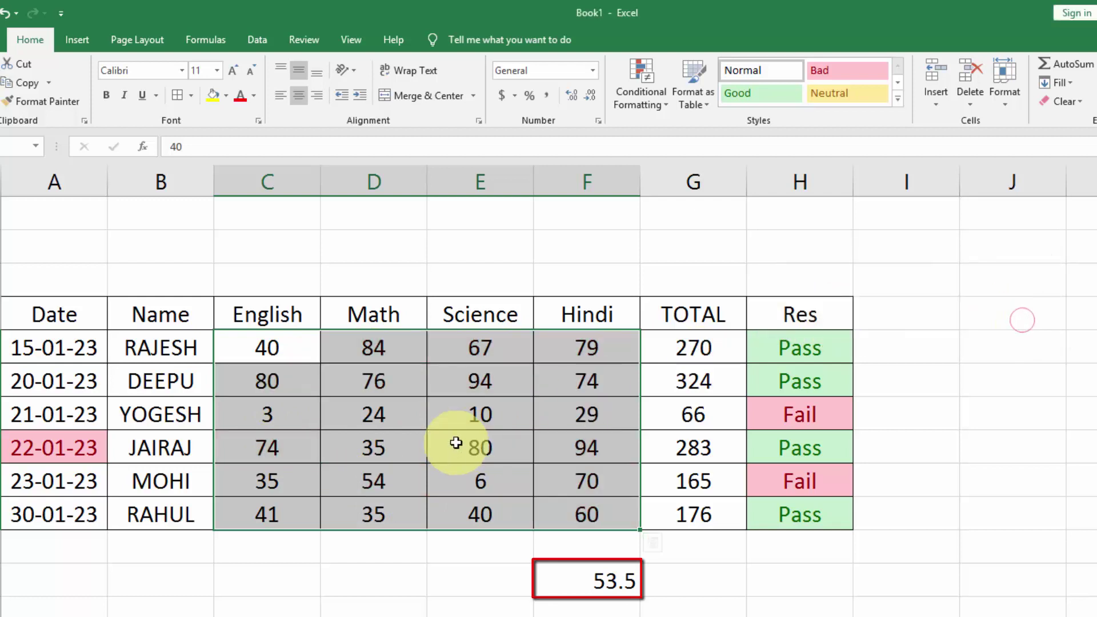
pyautogui.click(648, 92)
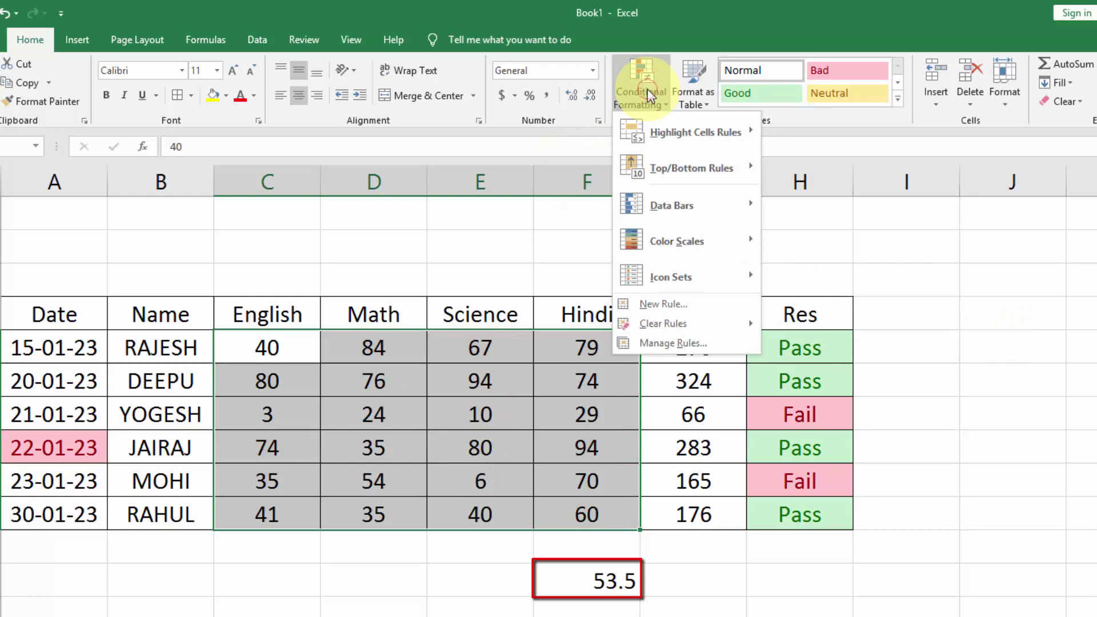
pyautogui.moveTo(691, 168)
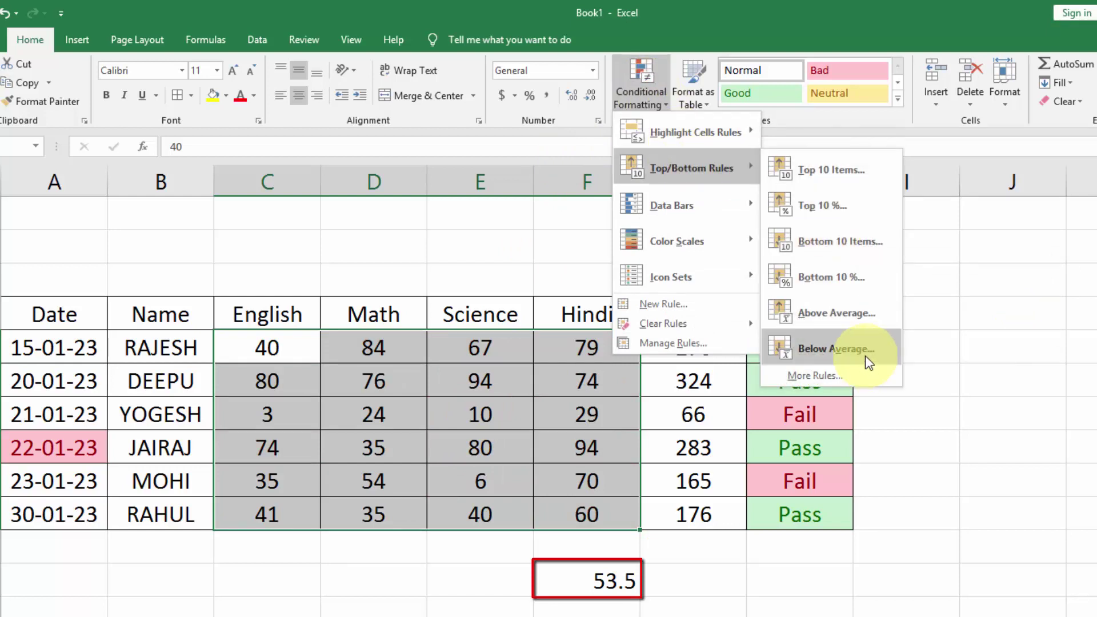
pyautogui.click(866, 356)
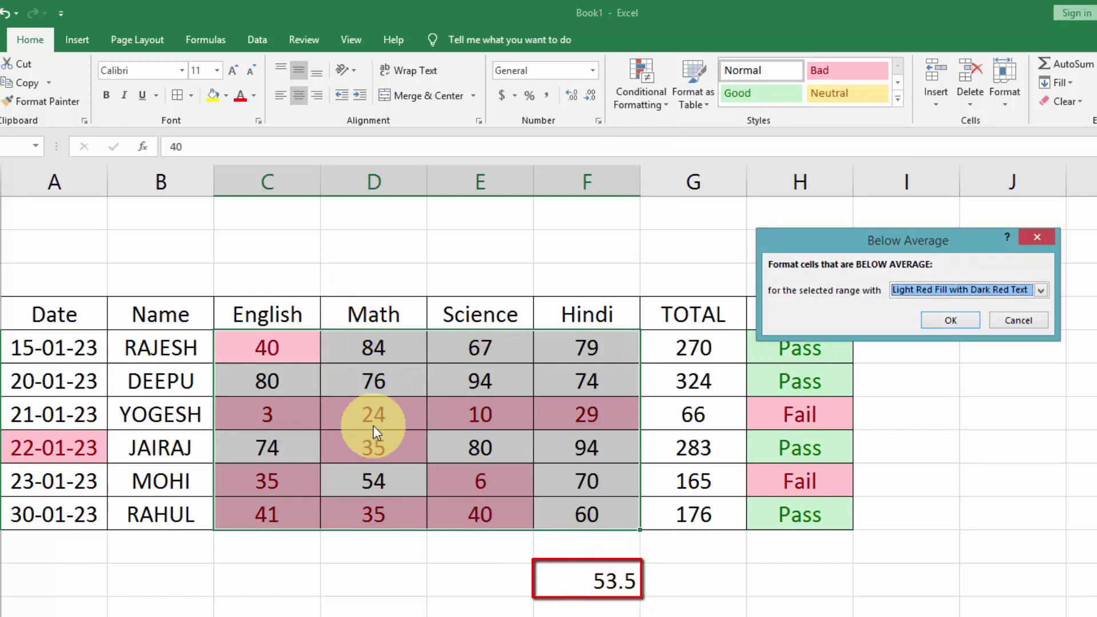
pyautogui.click(1019, 319)
pyautogui.click(603, 582)
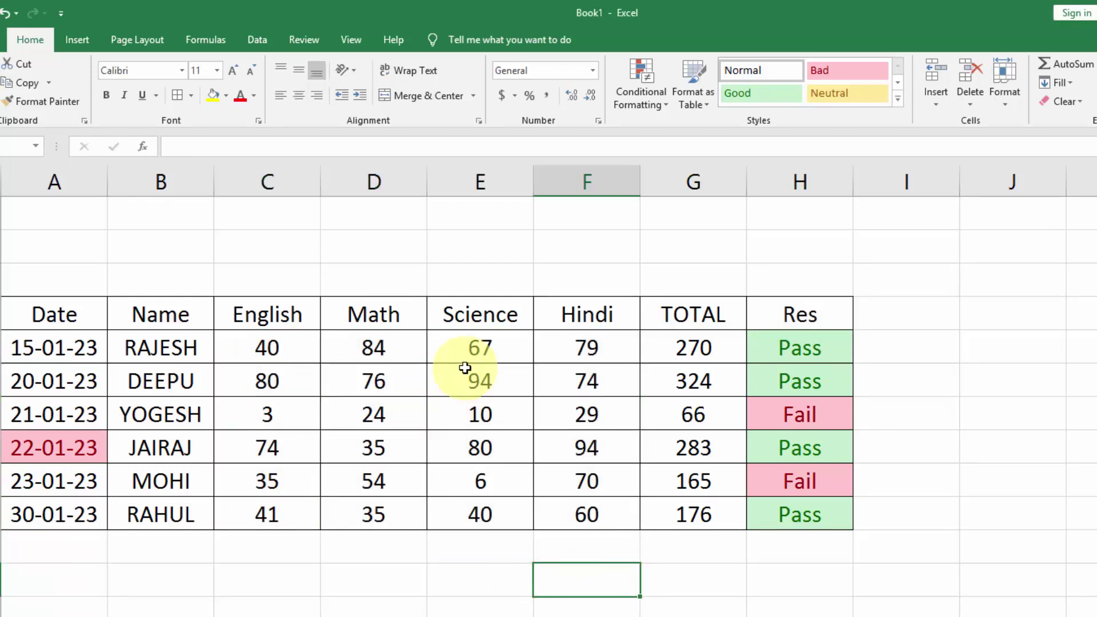
pyautogui.click(260, 347)
# Apply Blue gradient-fill data bars to marks C5:F10, with bars scaled from 3 to 94.
pyautogui.click(652, 63)
pyautogui.moveTo(691, 168)
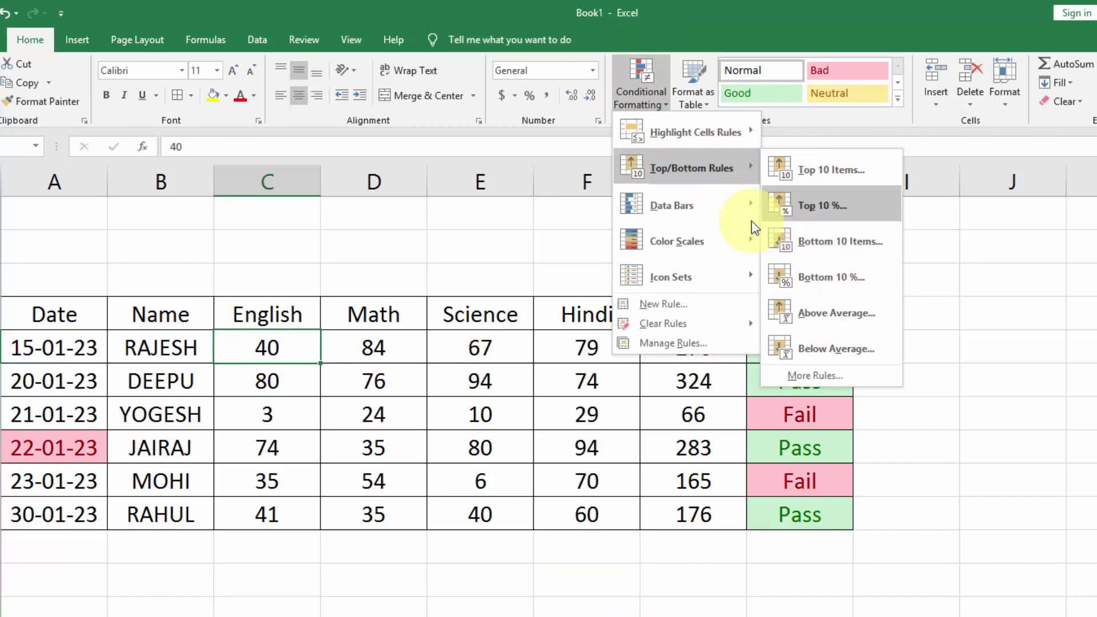
pyautogui.click(655, 104)
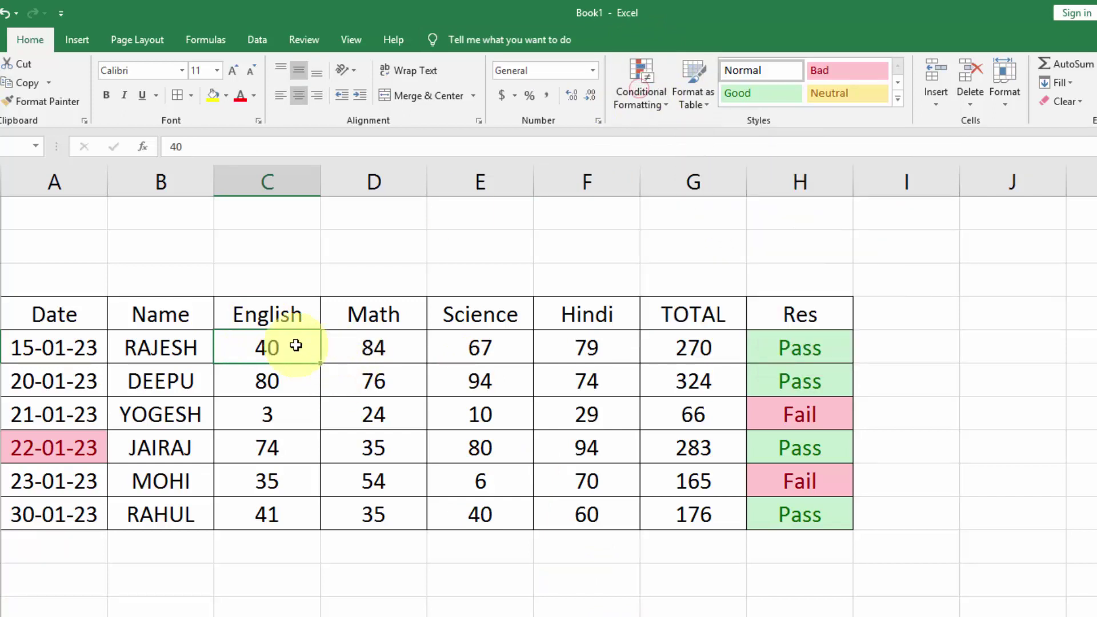
pyautogui.moveTo(286, 349); pyautogui.dragTo(595, 507)
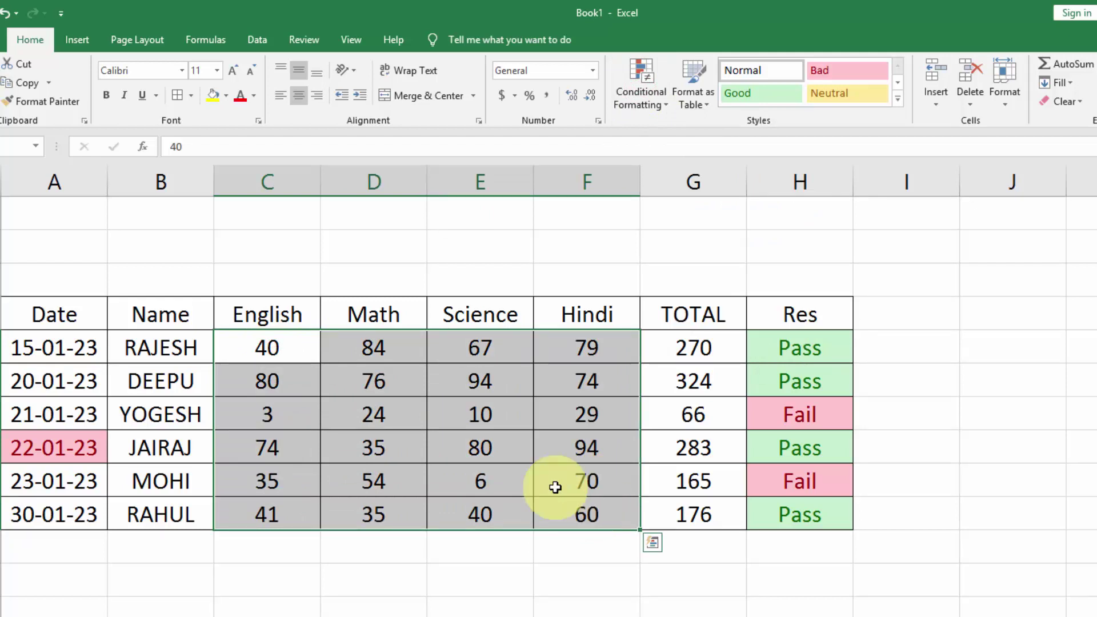
pyautogui.click(632, 85)
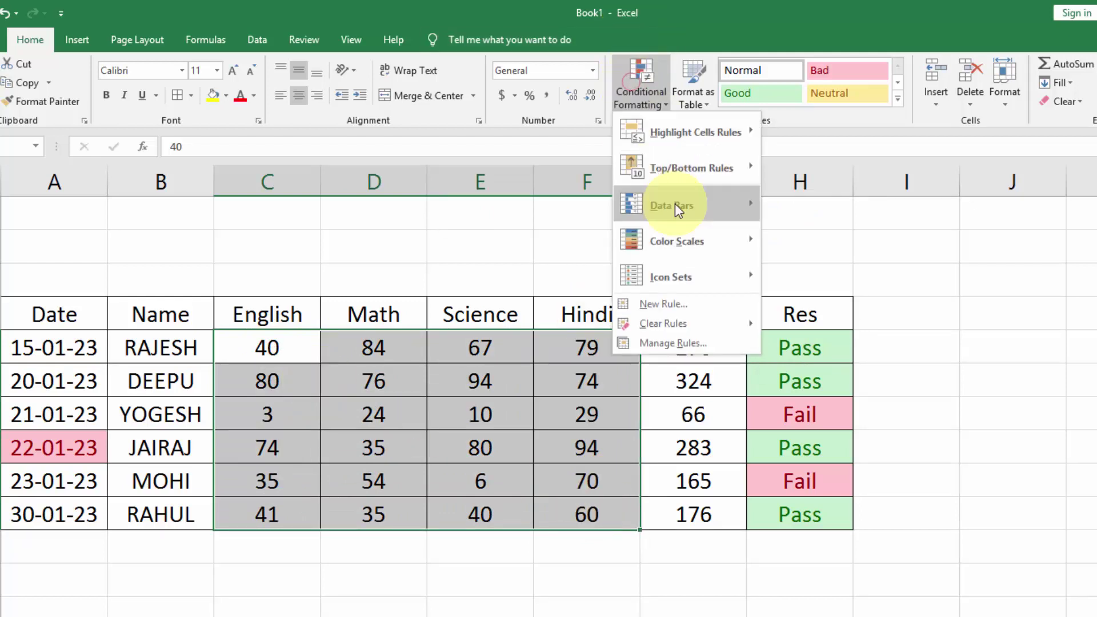
pyautogui.moveTo(672, 205)
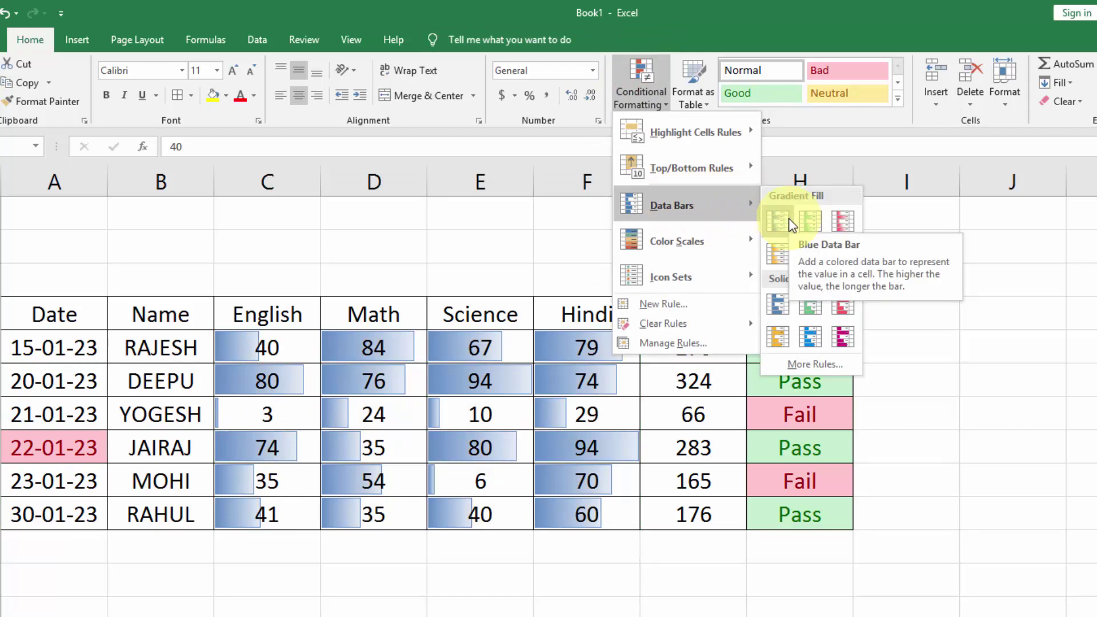
pyautogui.click(791, 224)
pyautogui.click(520, 381)
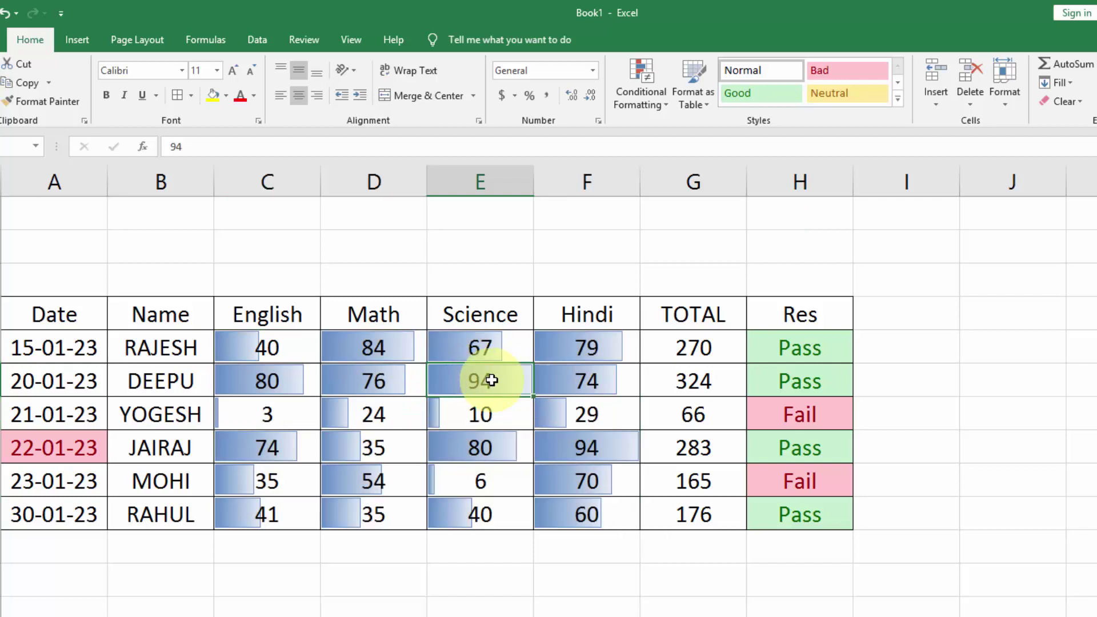
pyautogui.click(266, 414)
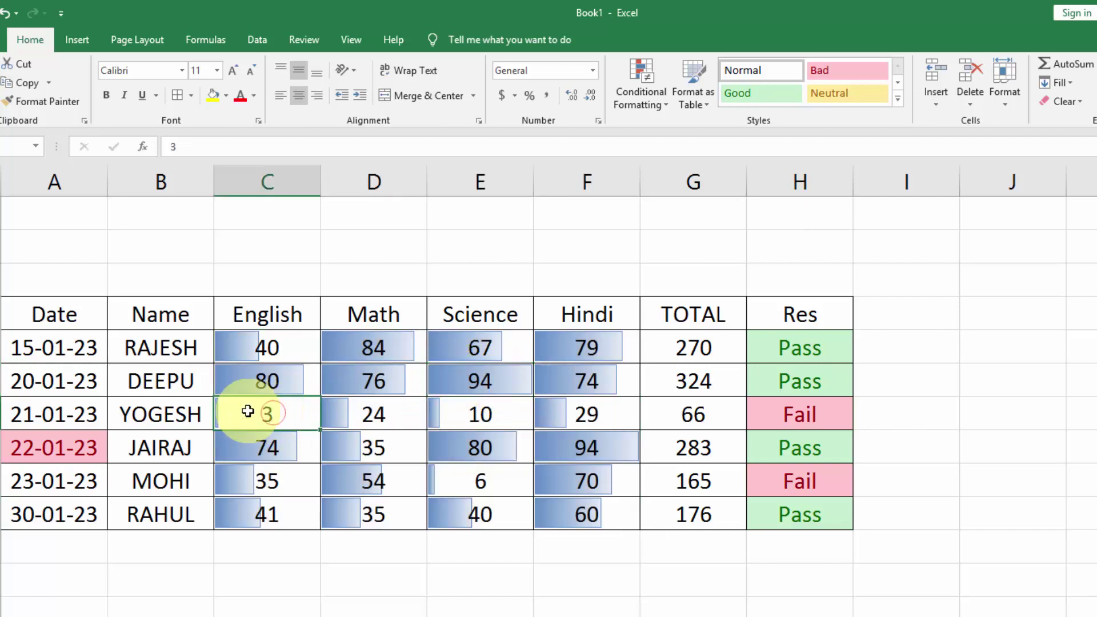
pyautogui.moveTo(270, 347); pyautogui.dragTo(613, 514)
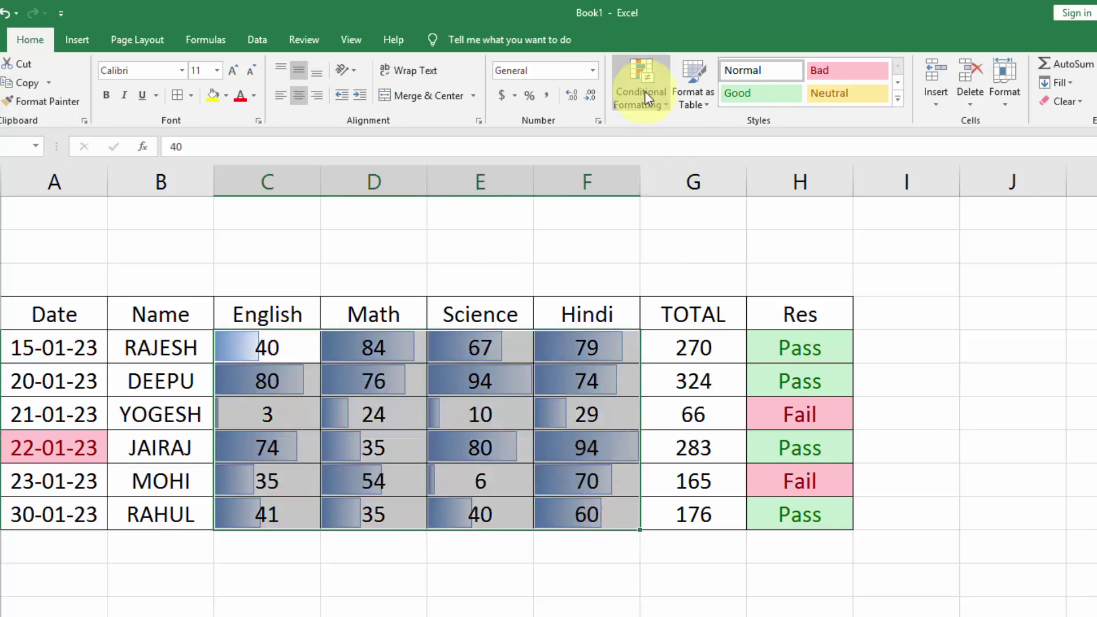
# Clear conditional formatting rules from the entire sheet, removing the data bars.
pyautogui.click(645, 90)
pyautogui.moveTo(677, 241)
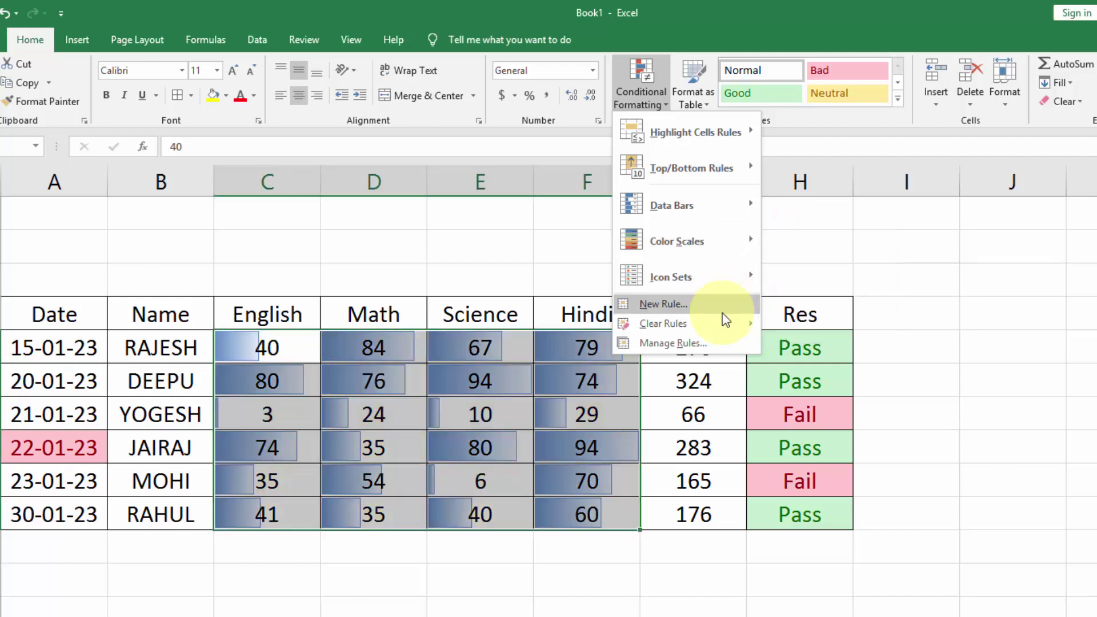
pyautogui.moveTo(663, 324)
pyautogui.click(855, 344)
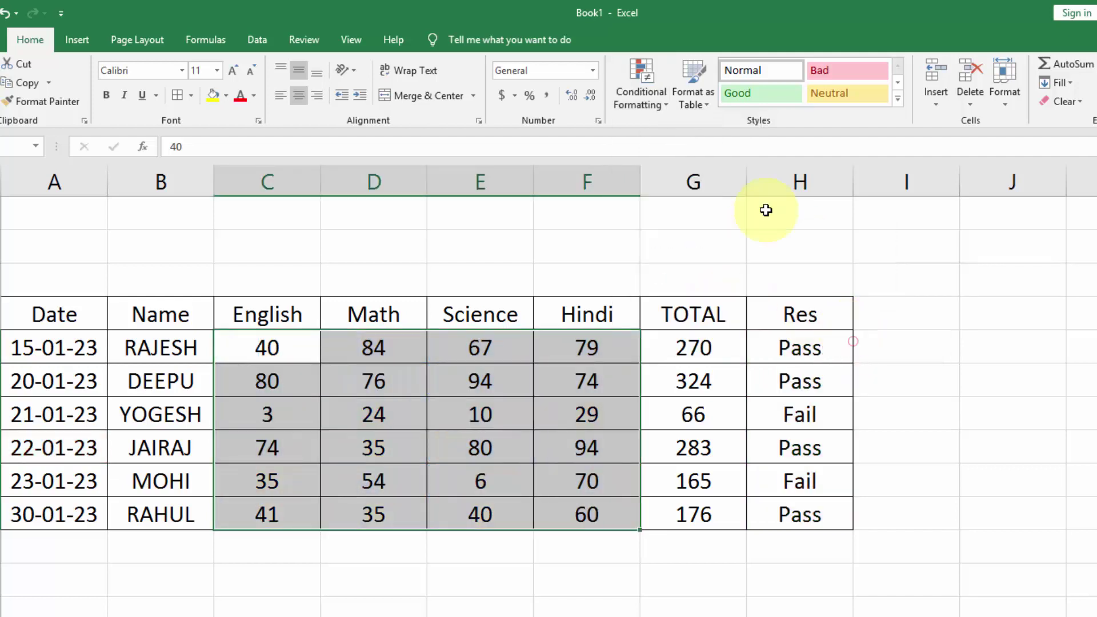
pyautogui.click(626, 94)
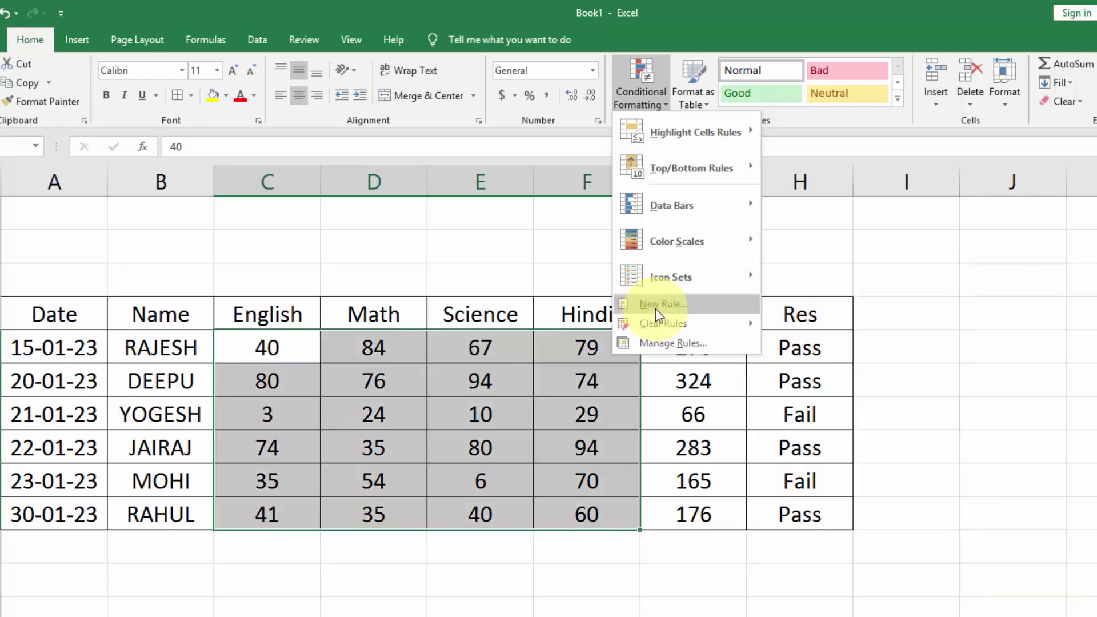
# Add a 3-Color Scale rule to the marks: red minimum, blue midpoint, green maximum.
pyautogui.click(640, 300)
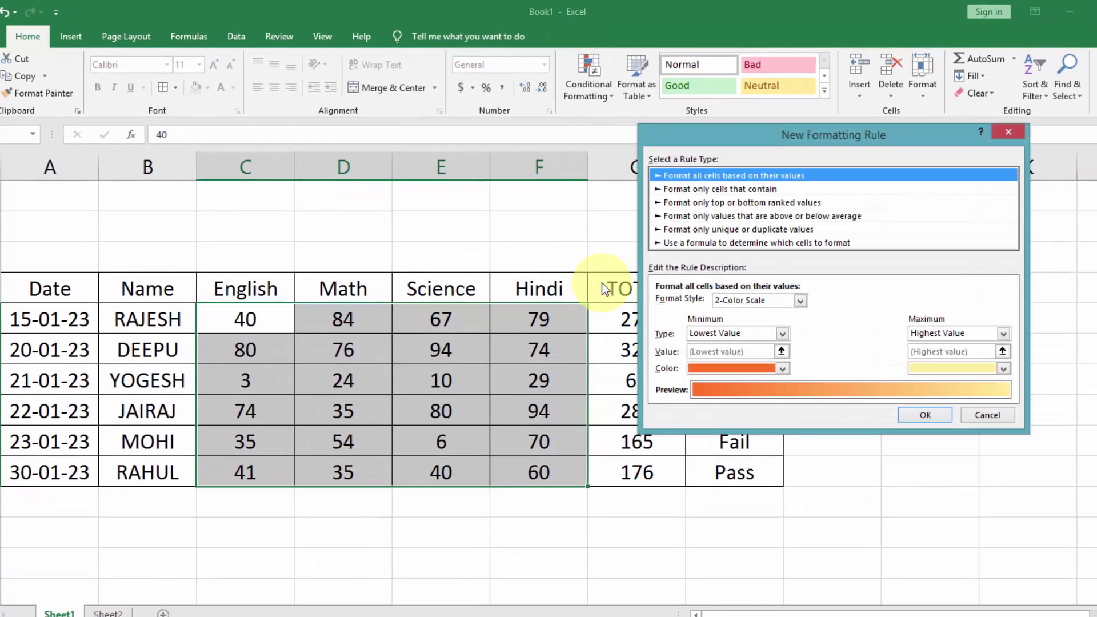
pyautogui.click(754, 302)
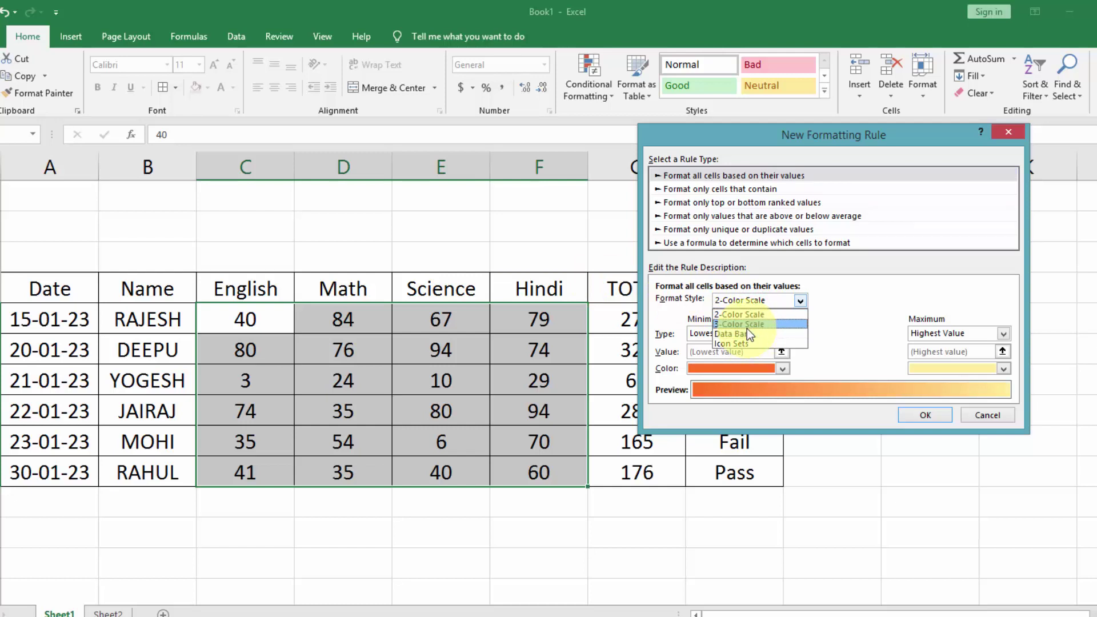
pyautogui.click(747, 326)
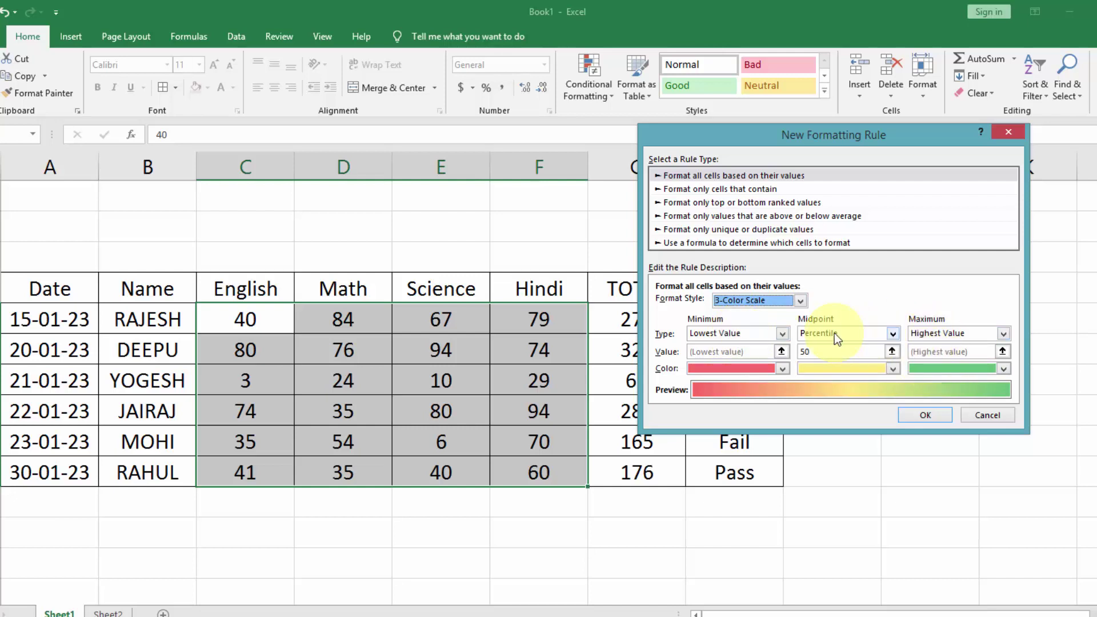
pyautogui.click(710, 333)
pyautogui.click(711, 333)
pyautogui.click(733, 368)
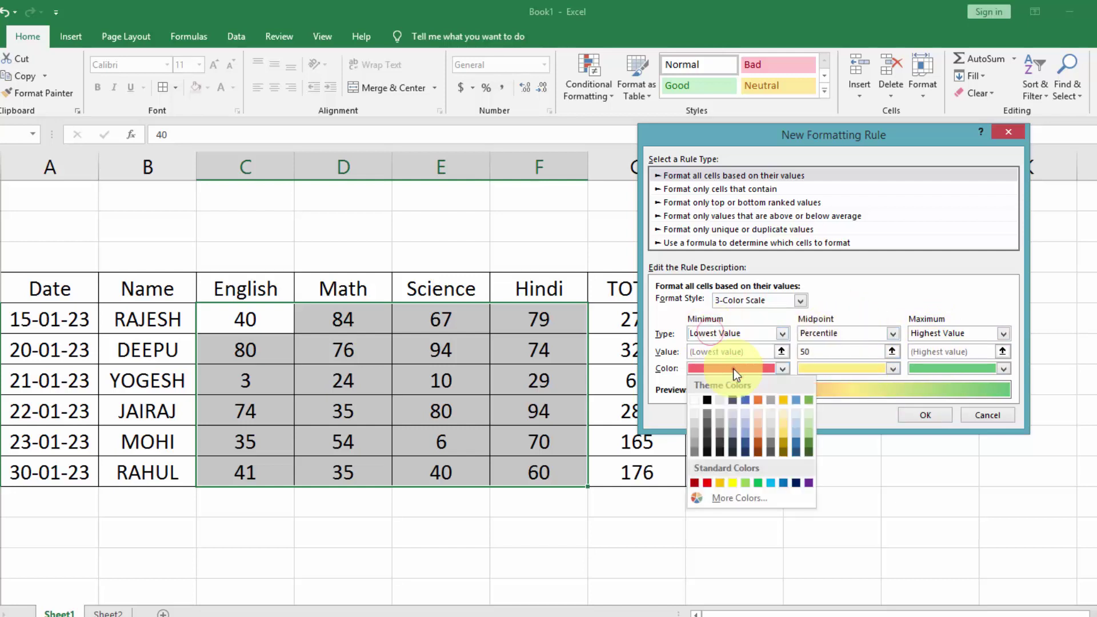
pyautogui.click(708, 483)
pyautogui.click(846, 368)
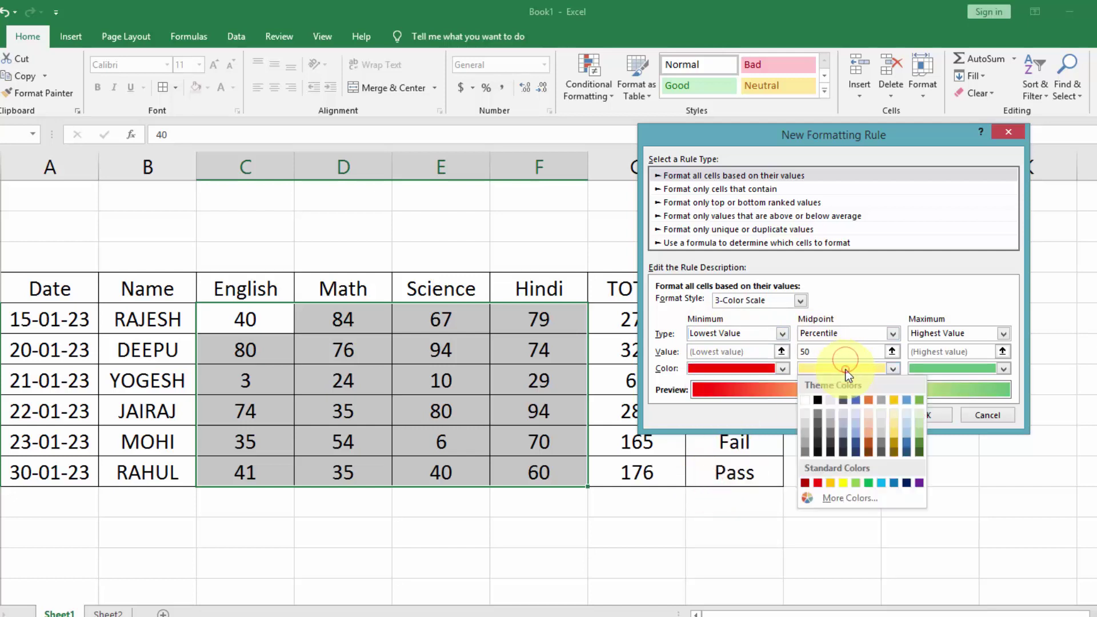
pyautogui.click(895, 484)
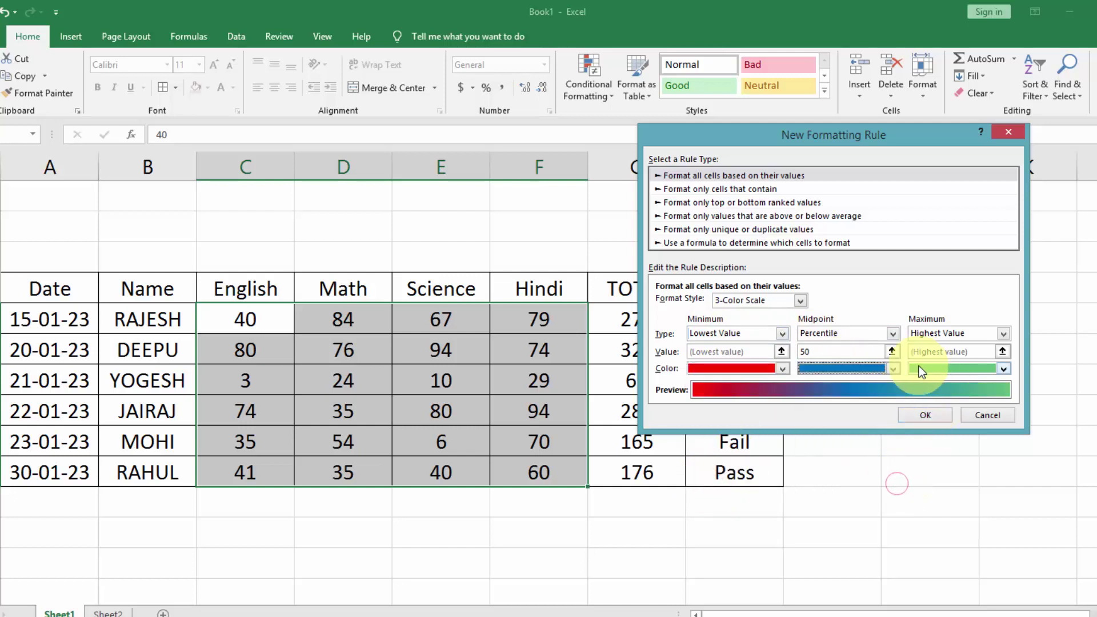
pyautogui.click(926, 416)
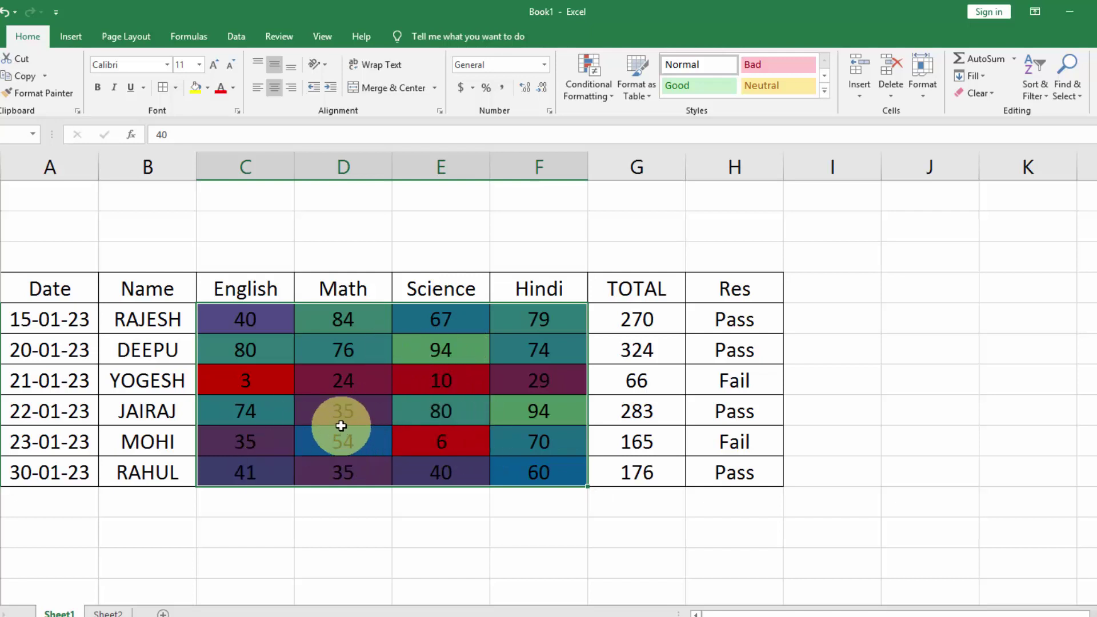
# Narrow the colour scale's Applies to range to $C$5:$E$10, excluding the Hindi marks.
pyautogui.click(595, 83)
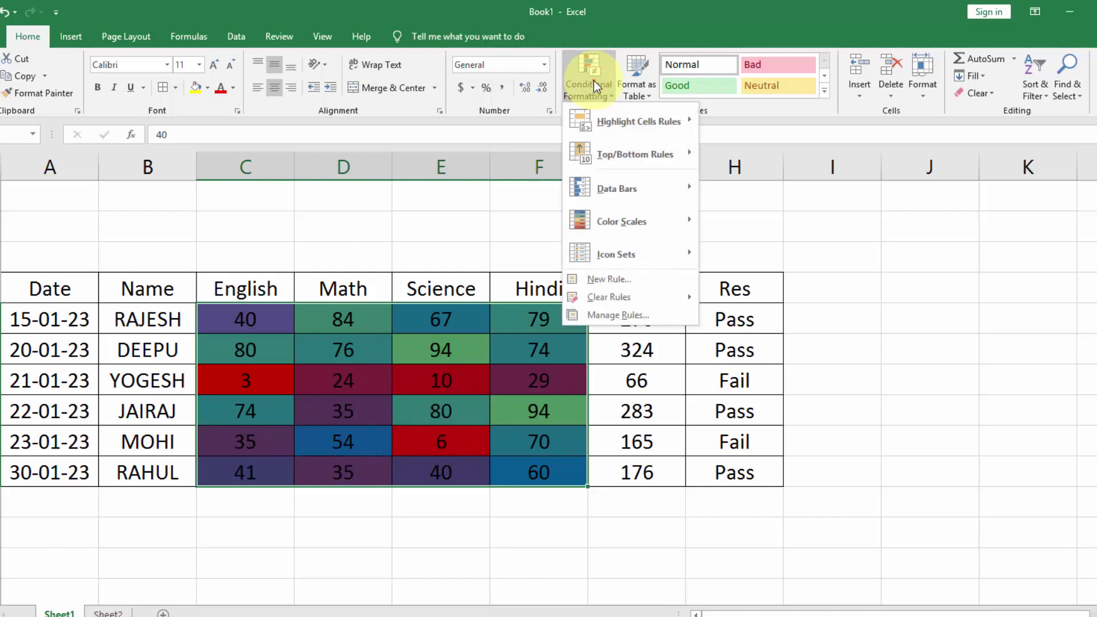
pyautogui.click(622, 314)
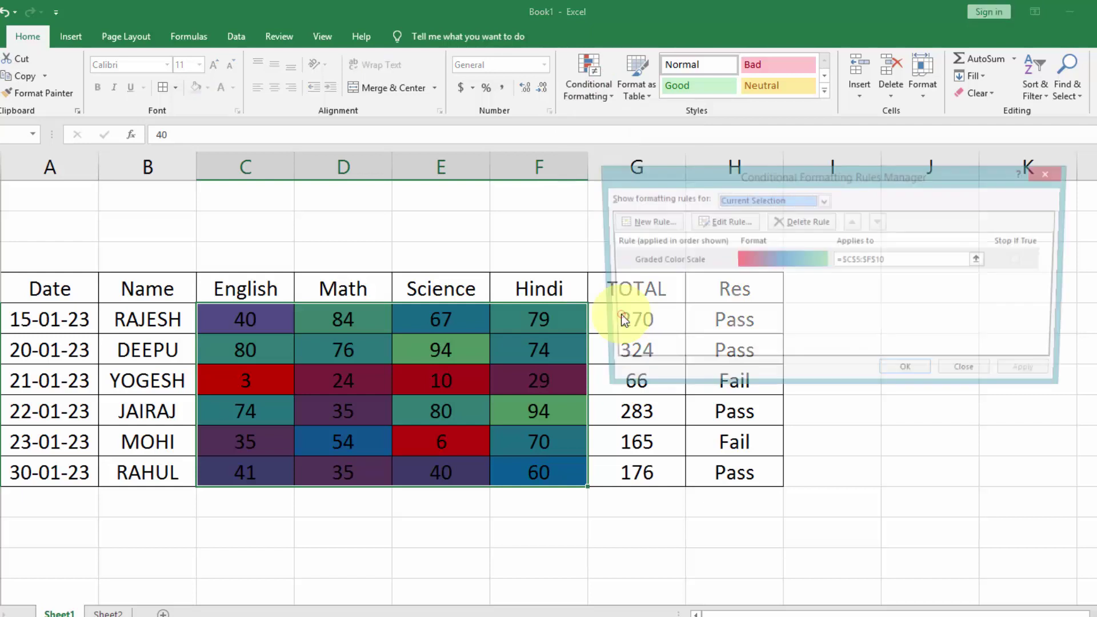
pyautogui.click(832, 261)
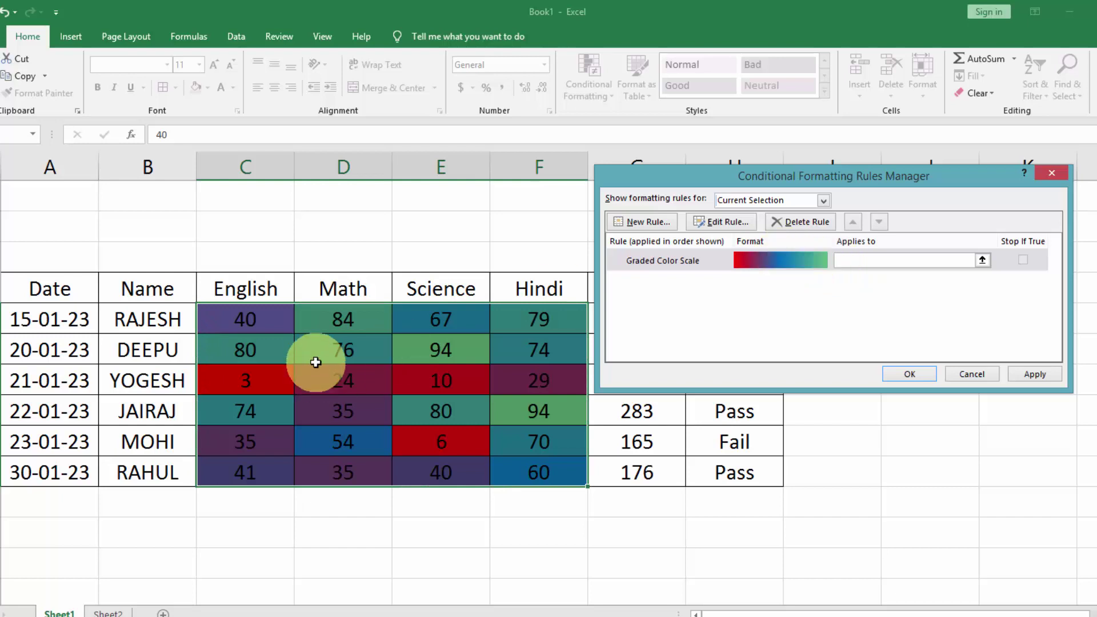
pyautogui.moveTo(265, 323); pyautogui.dragTo(411, 468)
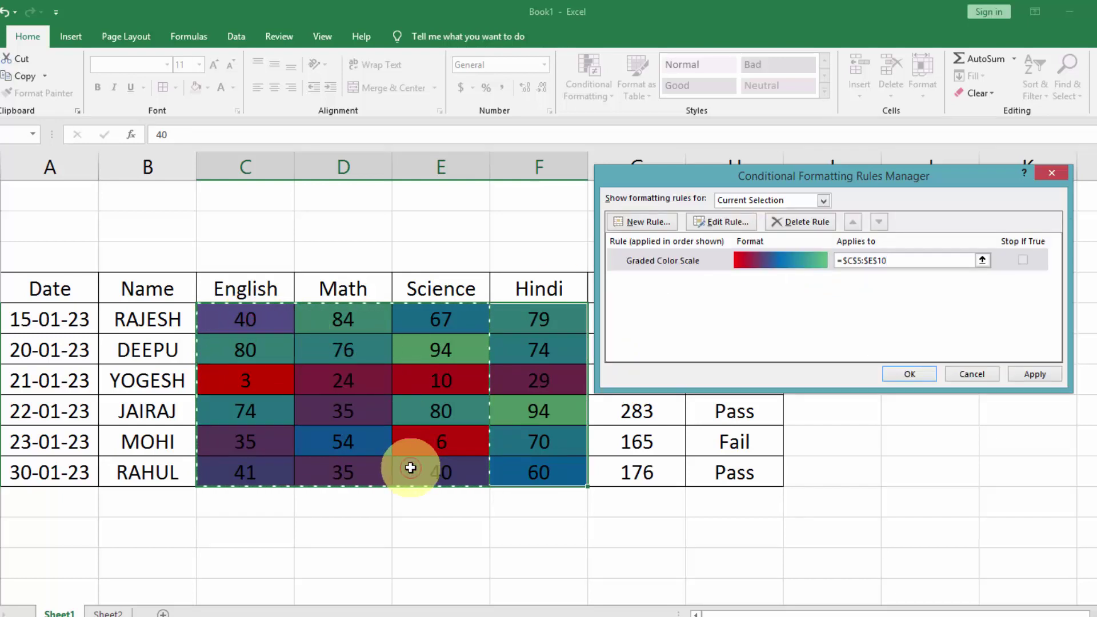
pyautogui.click(910, 375)
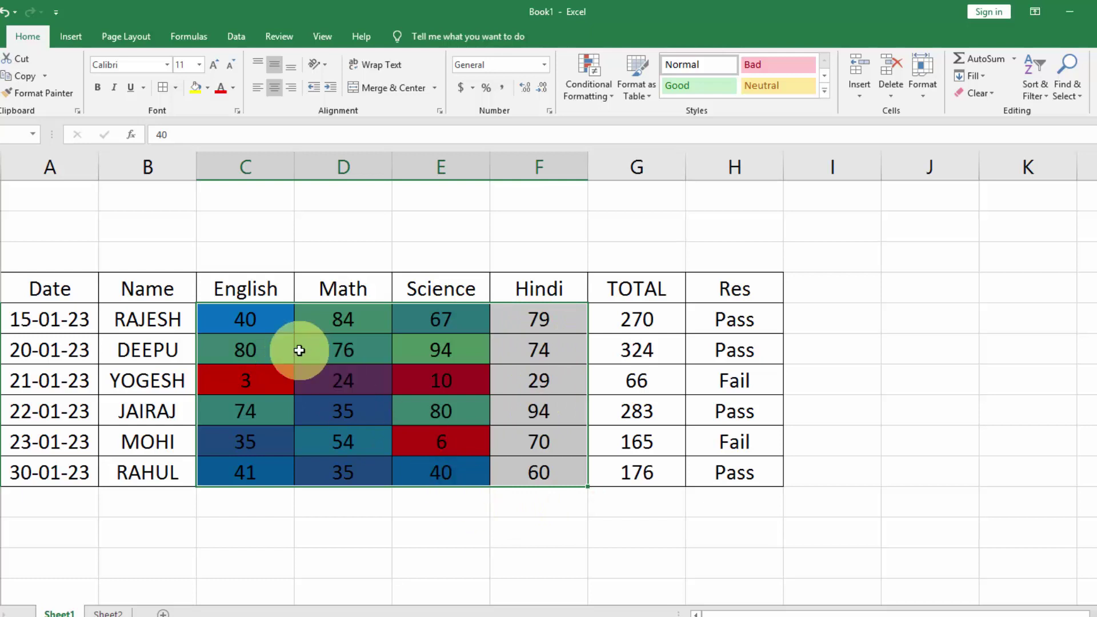
pyautogui.click(588, 77)
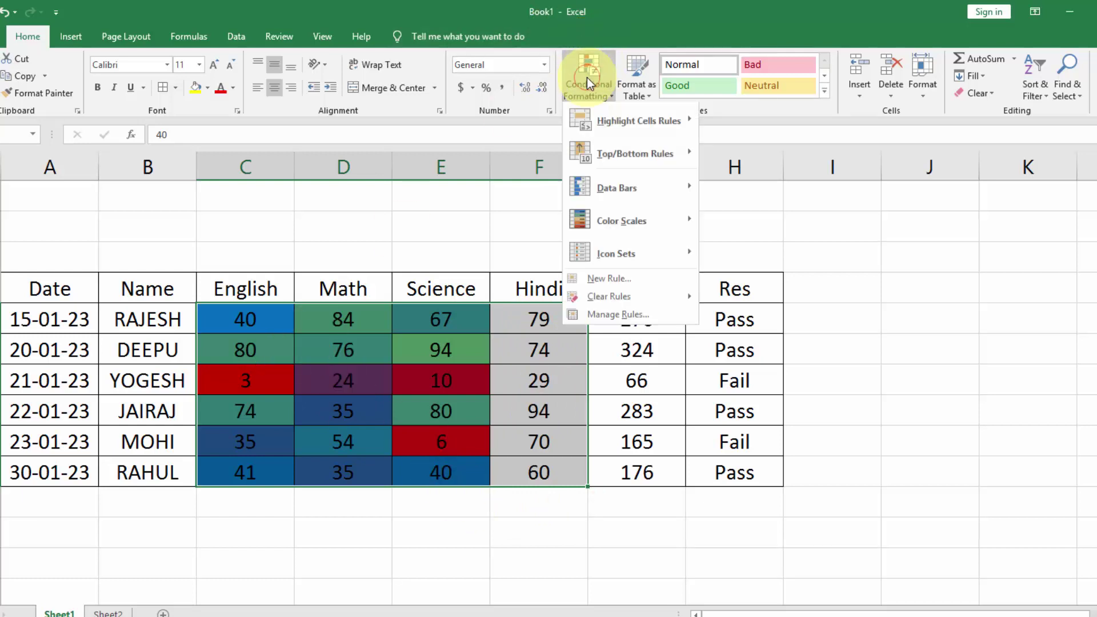
pyautogui.moveTo(610, 297)
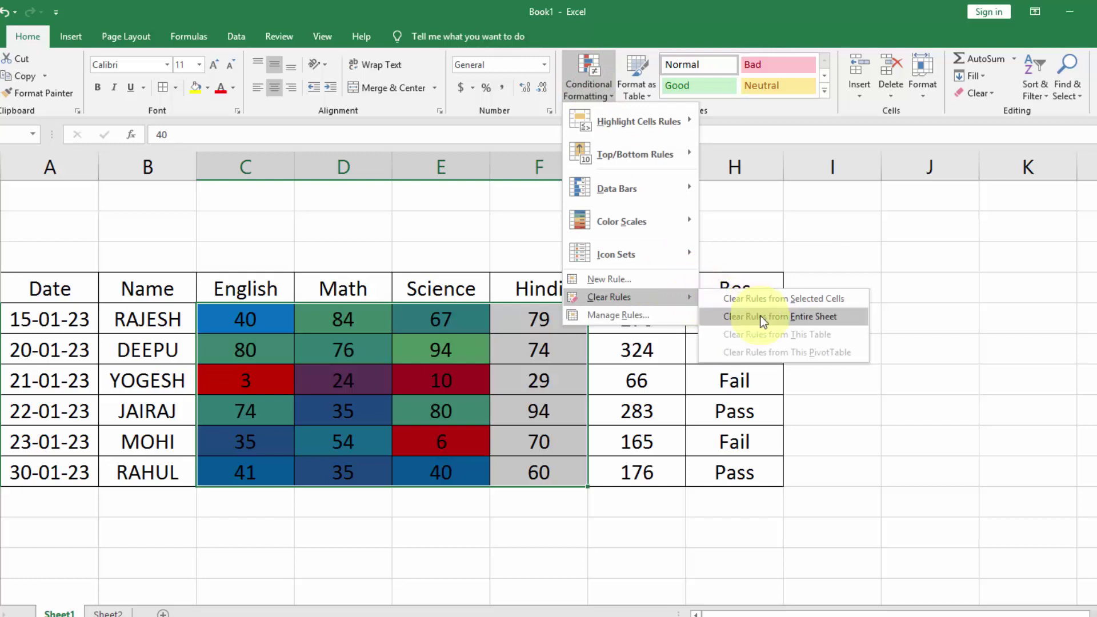
# Clear the colour-scale rule from the whole sheet, leaving the table style gallery unchanged.
pyautogui.click(760, 316)
pyautogui.click(343, 349)
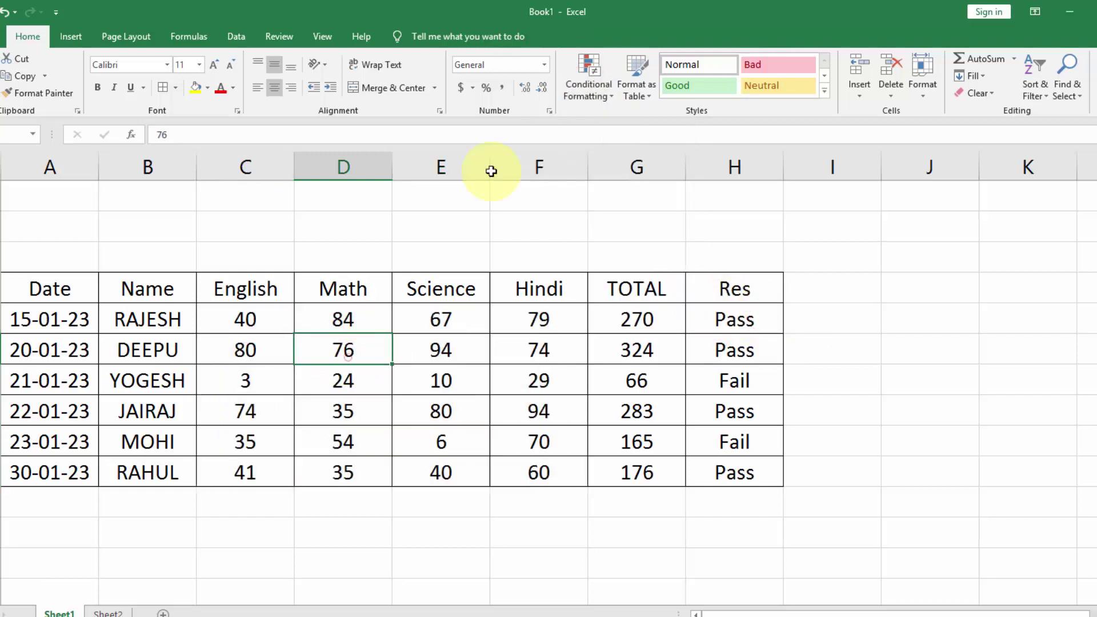
pyautogui.click(594, 68)
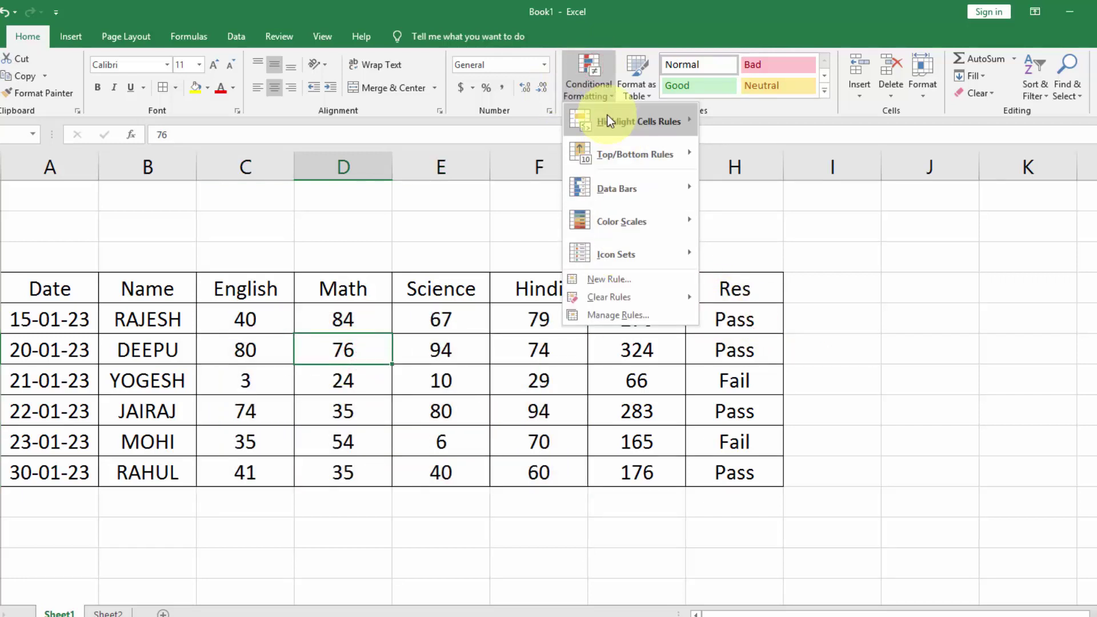
pyautogui.click(588, 61)
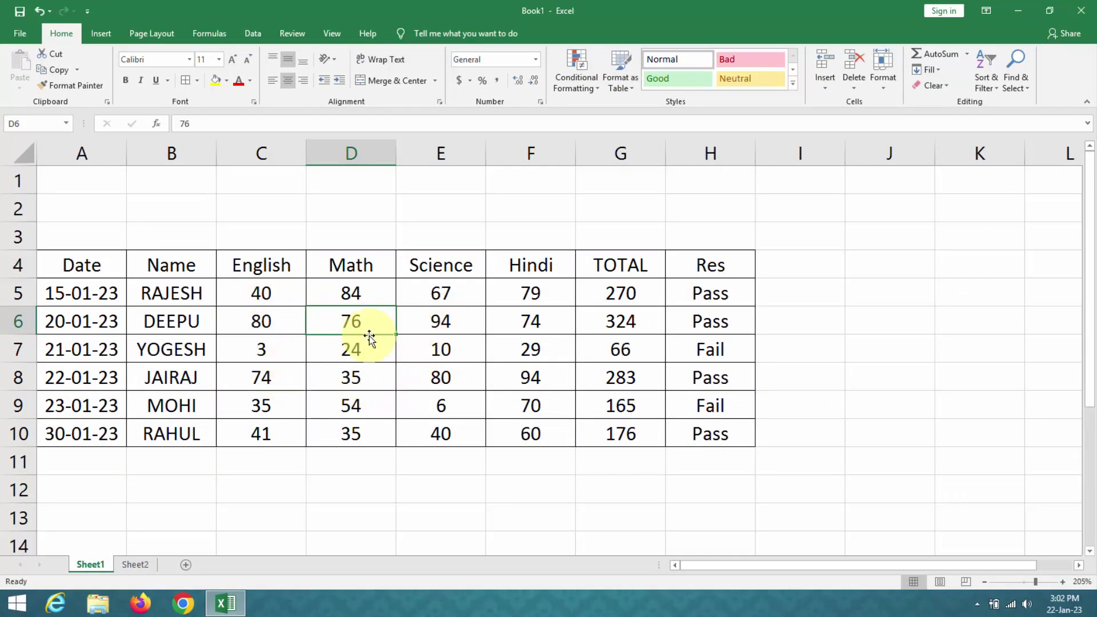
pyautogui.click(623, 60)
pyautogui.click(496, 378)
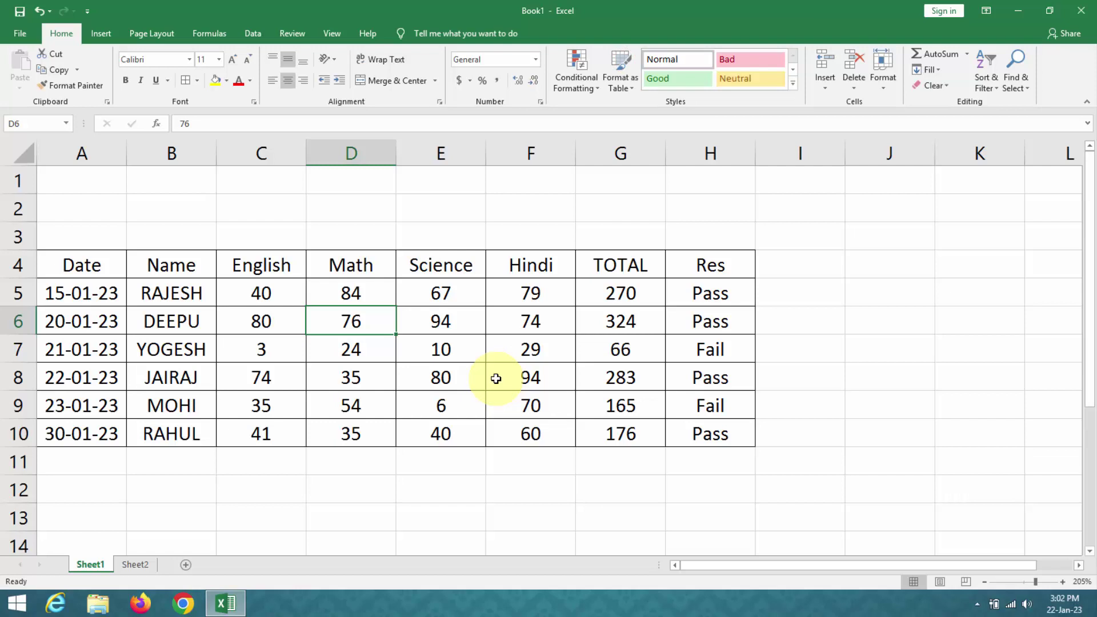
# Enter =SUM(G5:G10) in J6 to total the TOTAL column, giving 1284.
pyautogui.click(868, 323)
pyautogui.write('=')
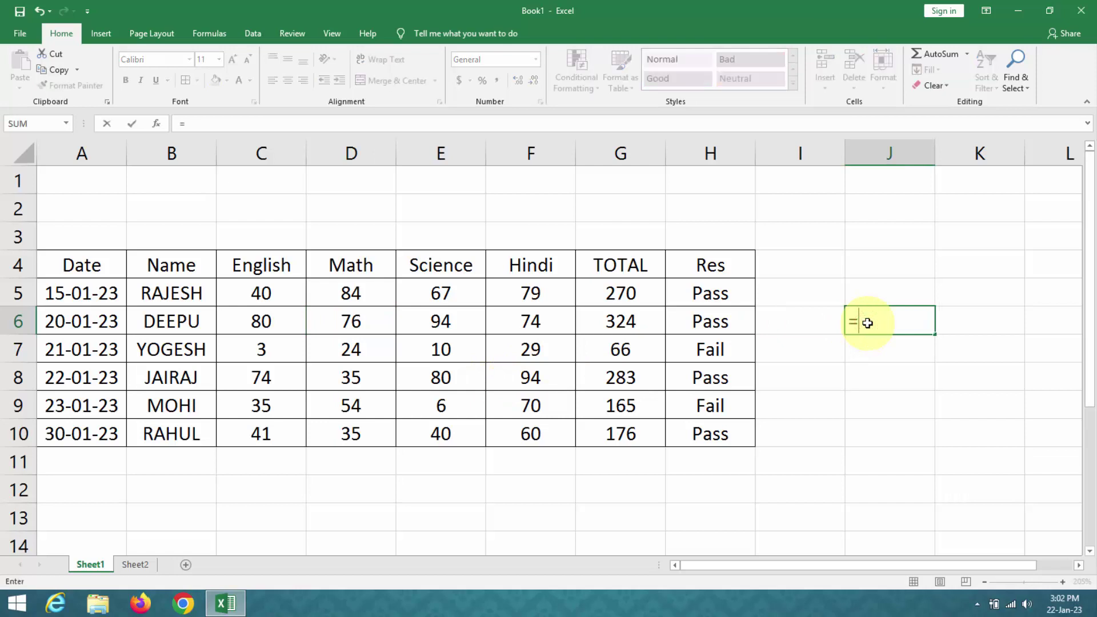
pyautogui.write('sum')
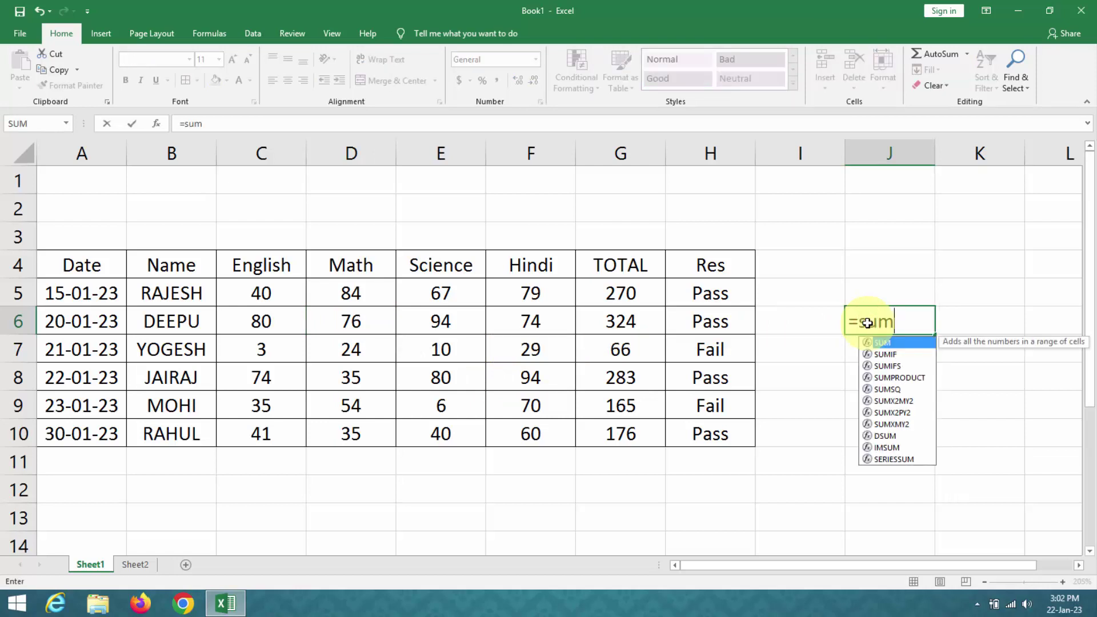
pyautogui.write('(')
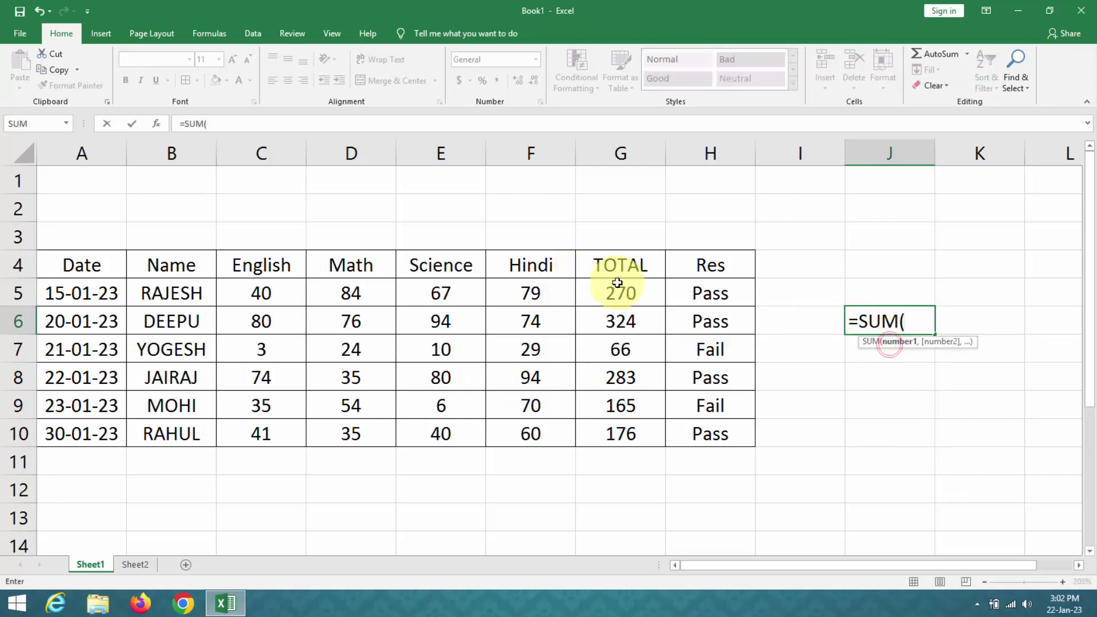
pyautogui.click(616, 291)
pyautogui.moveTo(617, 291); pyautogui.dragTo(623, 432)
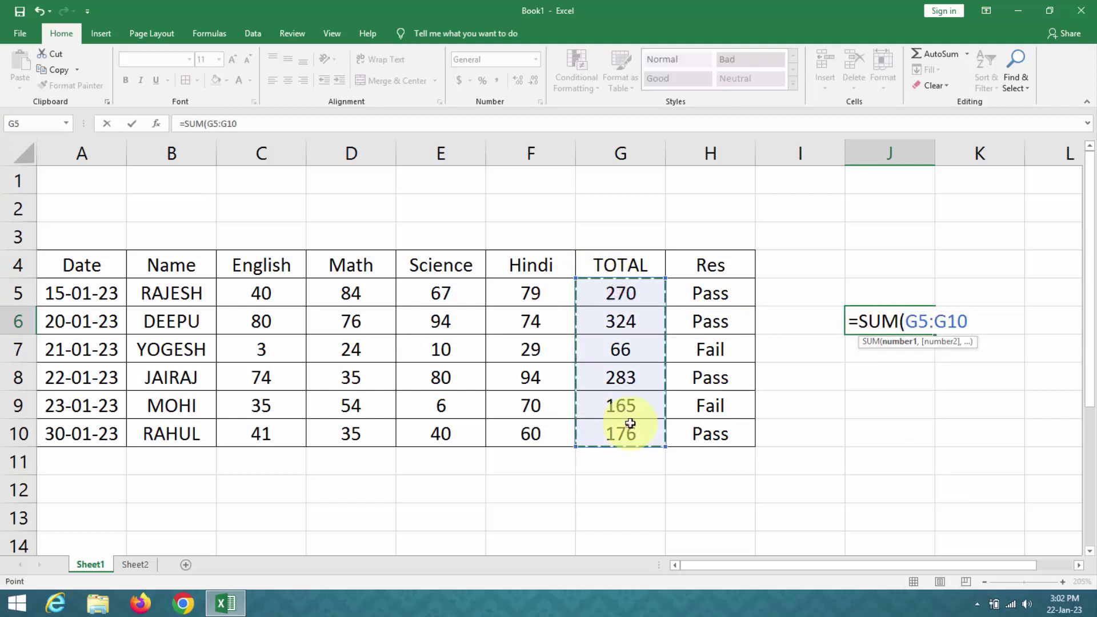
pyautogui.press('Return')
pyautogui.click(891, 320)
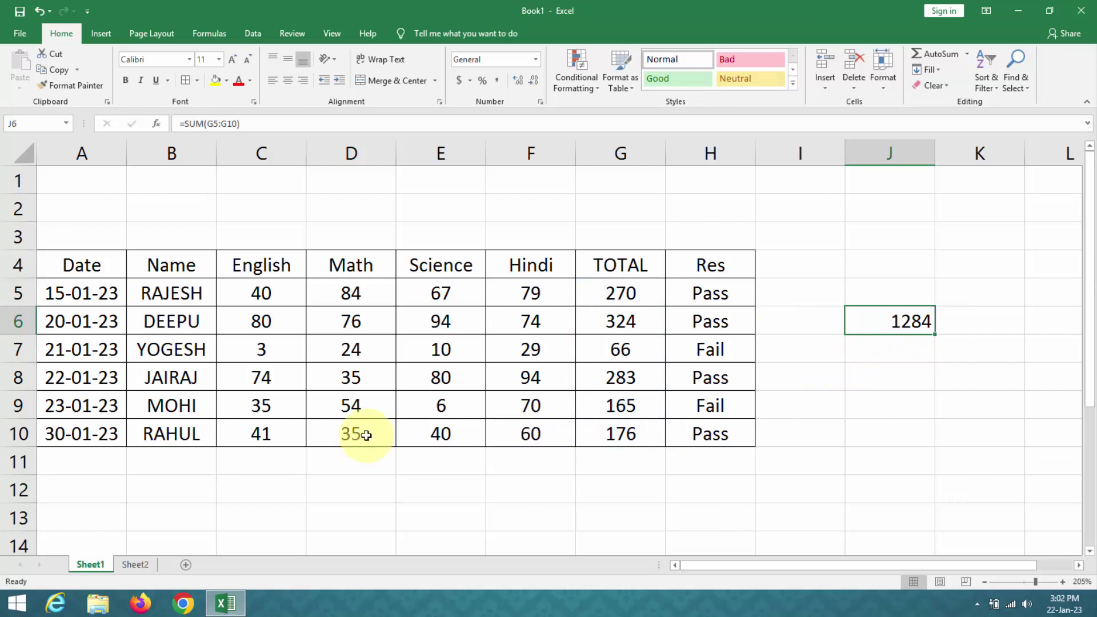
# Add row 11 for DINESH with marks 23, 76, 45, 98, totalling 242.
pyautogui.click(180, 461)
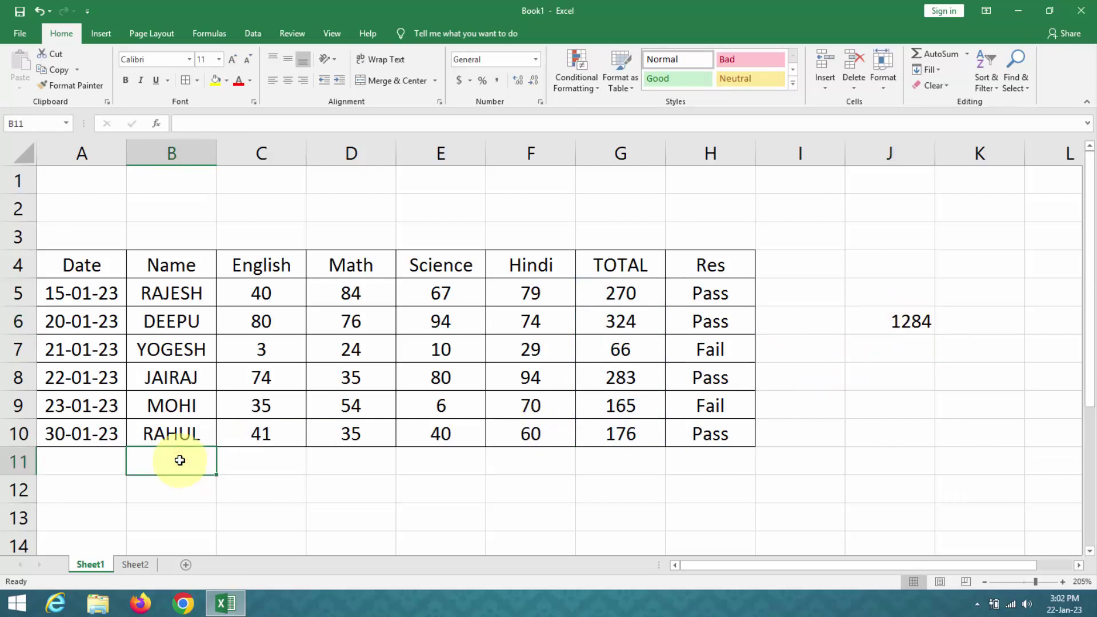
pyautogui.write('DINESH')
pyautogui.press('Tab')
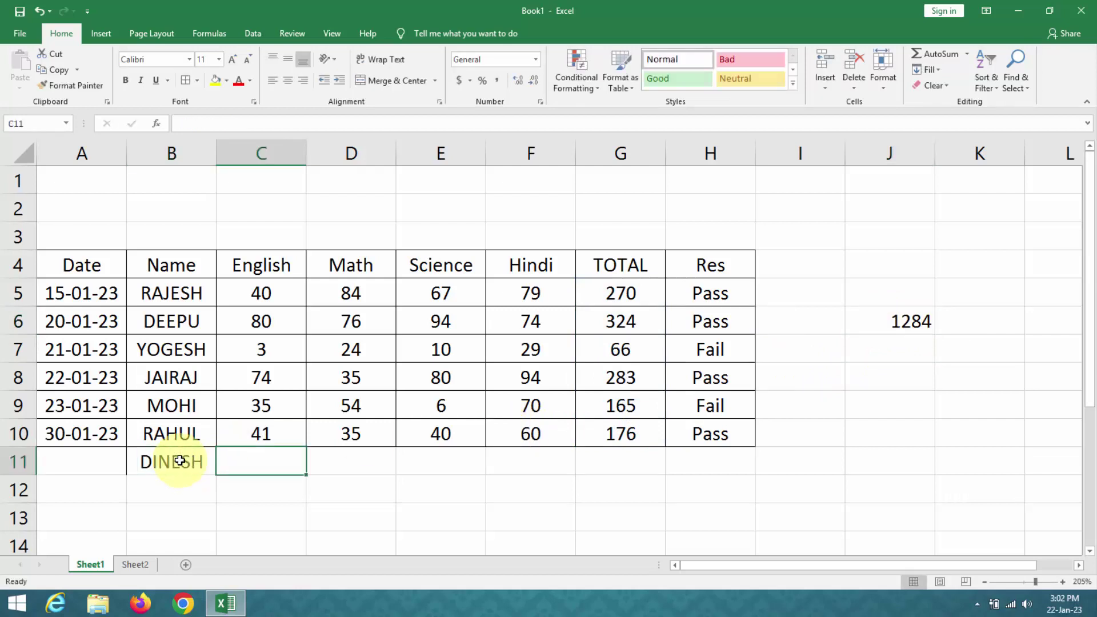
pyautogui.write('23\t76\t45\t98')
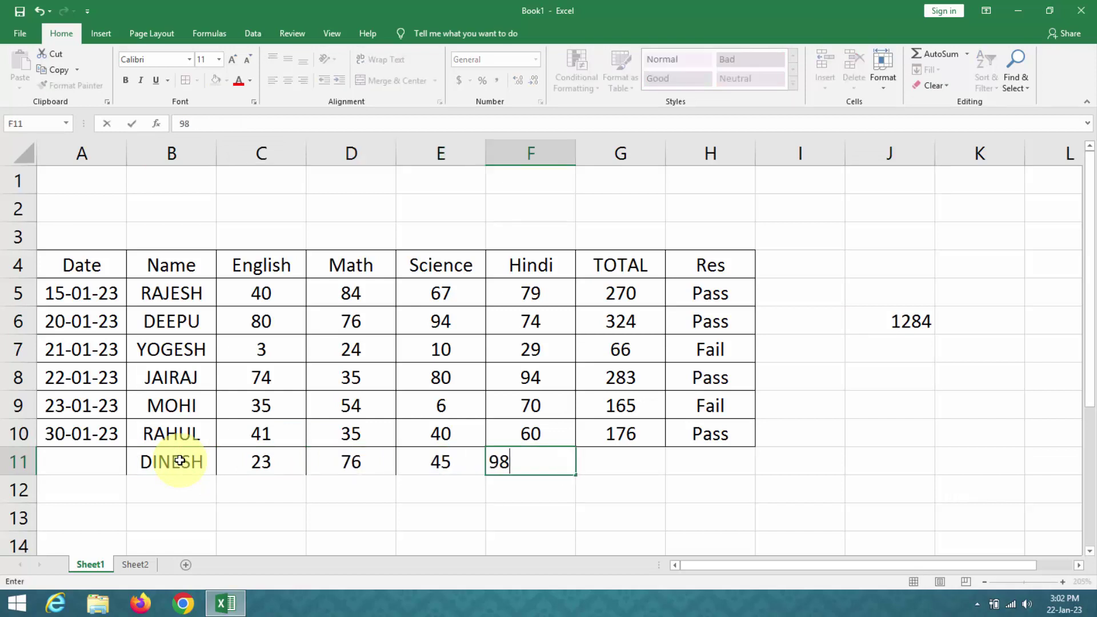
pyautogui.press('Tab')
pyautogui.hotkey('ctrl', 'd')
pyautogui.click(621, 472)
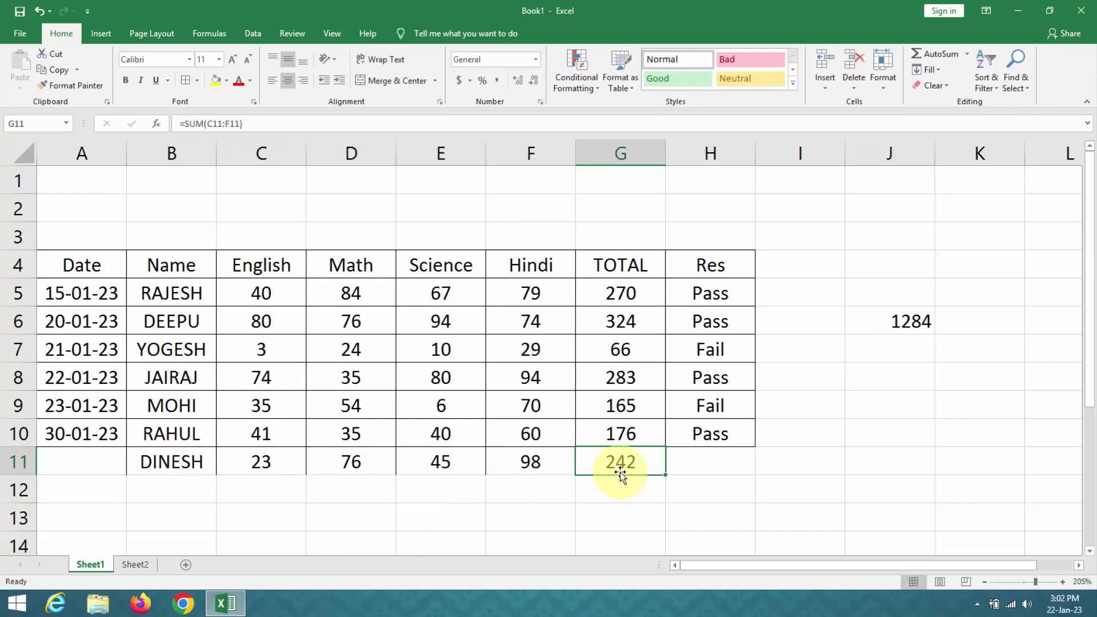
pyautogui.click(892, 325)
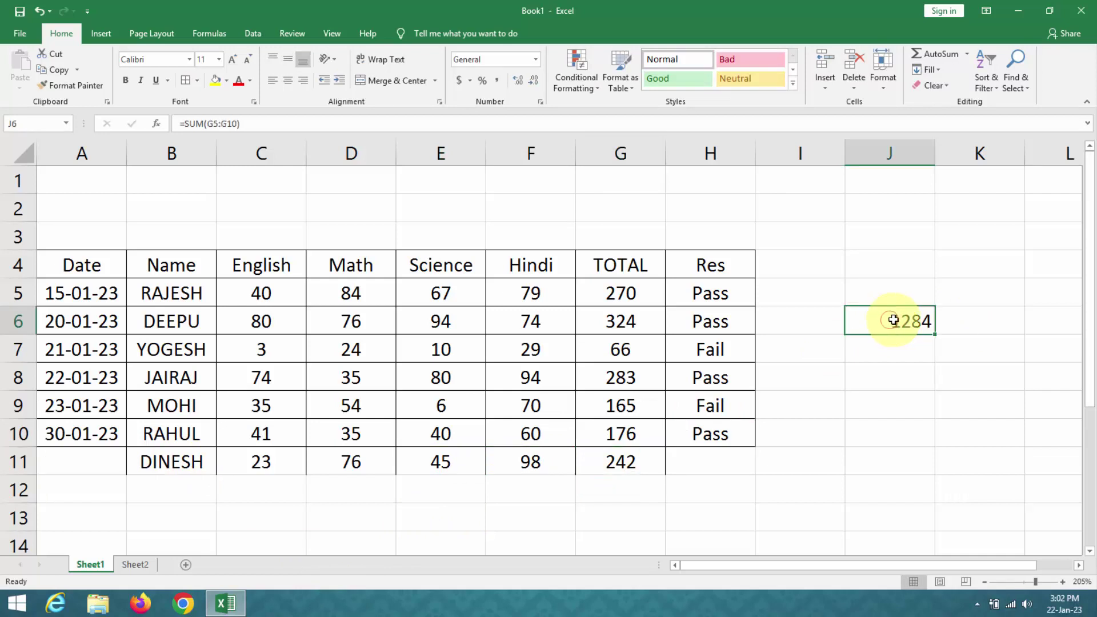
pyautogui.click(609, 462)
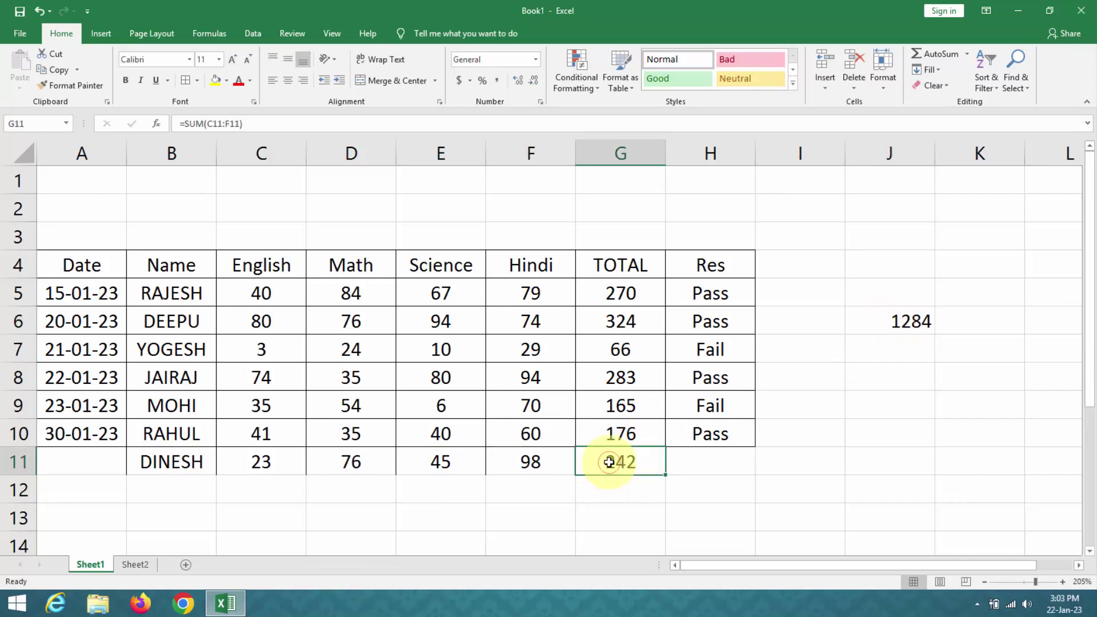
pyautogui.click(901, 326)
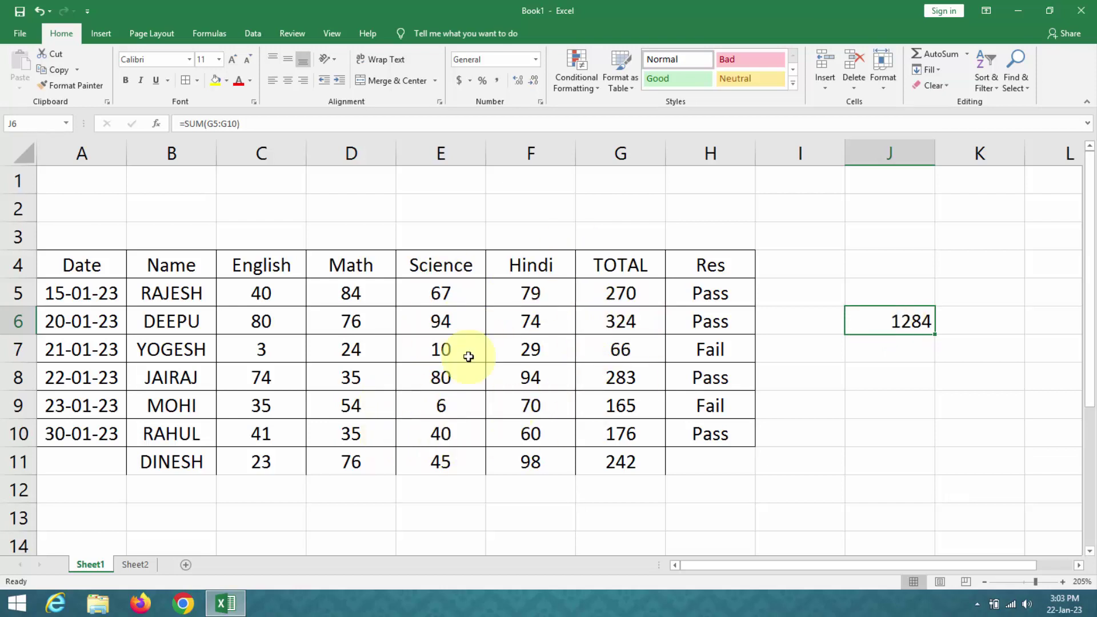
# Format A4:H11 as a blue-styled table with headers, creating Table1.
pyautogui.moveTo(82, 264)
pyautogui.mouseDown()
pyautogui.moveTo(284, 335)
pyautogui.moveTo(560, 370)
pyautogui.moveTo(704, 431)
pyautogui.moveTo(703, 456)
pyautogui.mouseUp()
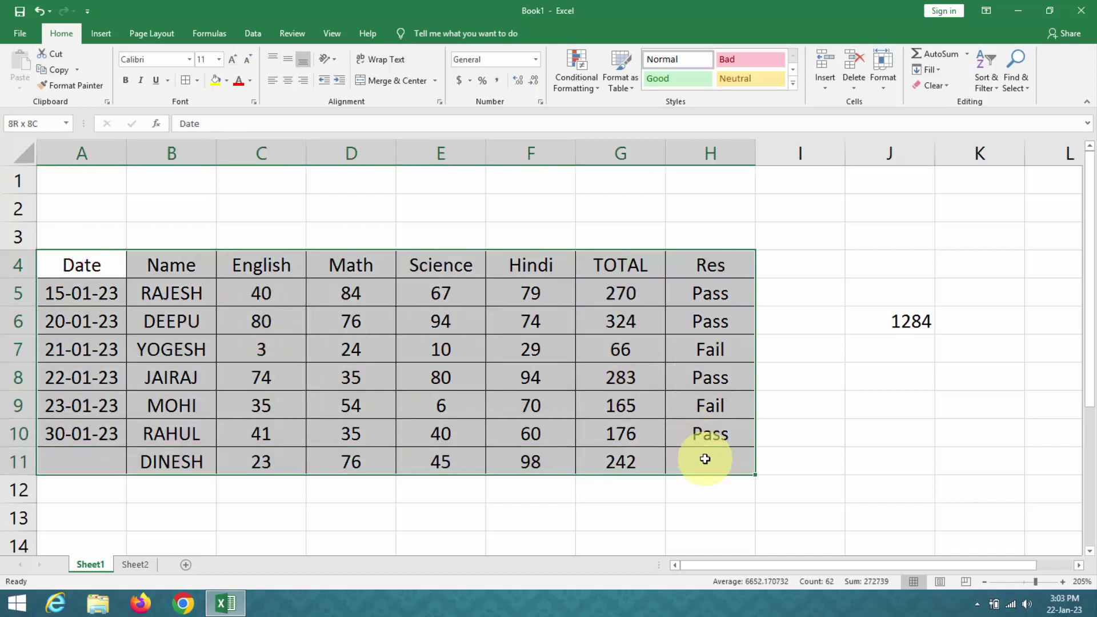
pyautogui.click(623, 66)
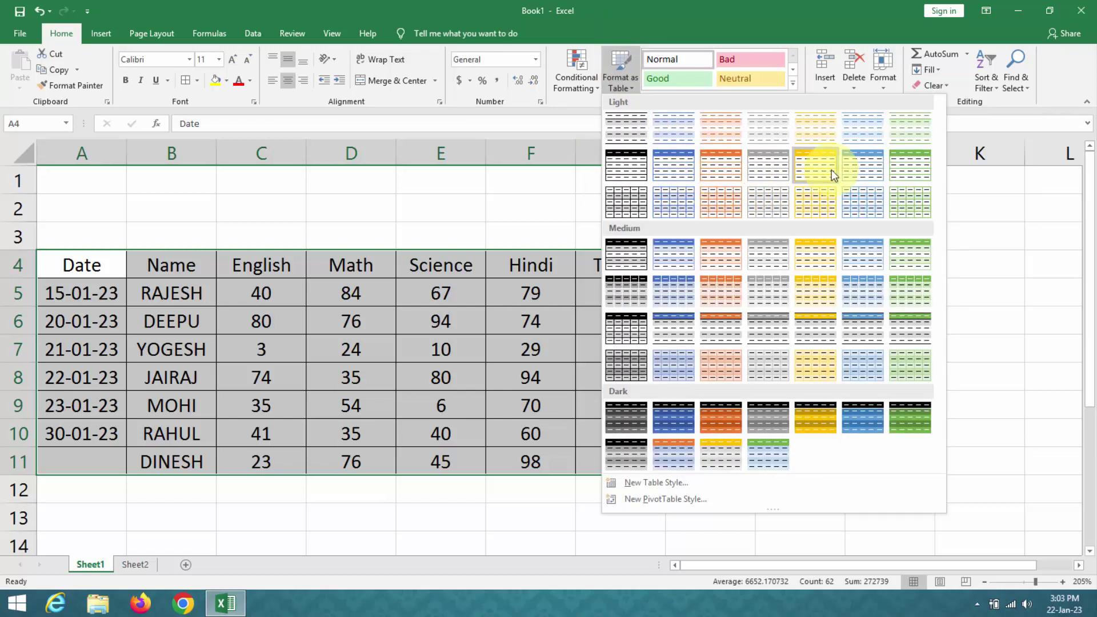
pyautogui.click(860, 170)
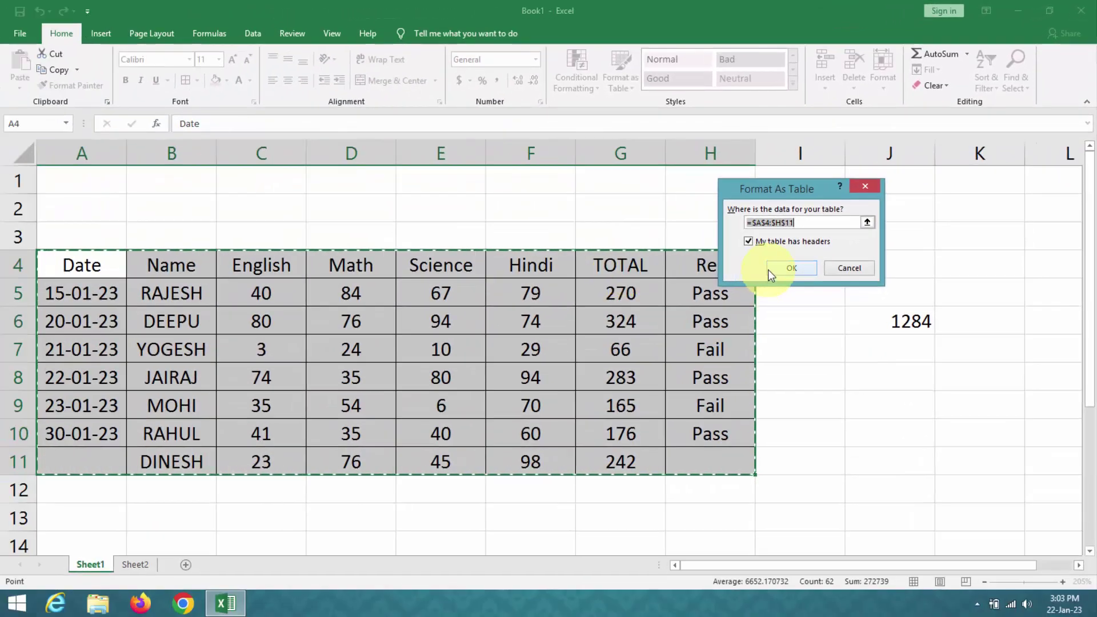
pyautogui.click(790, 268)
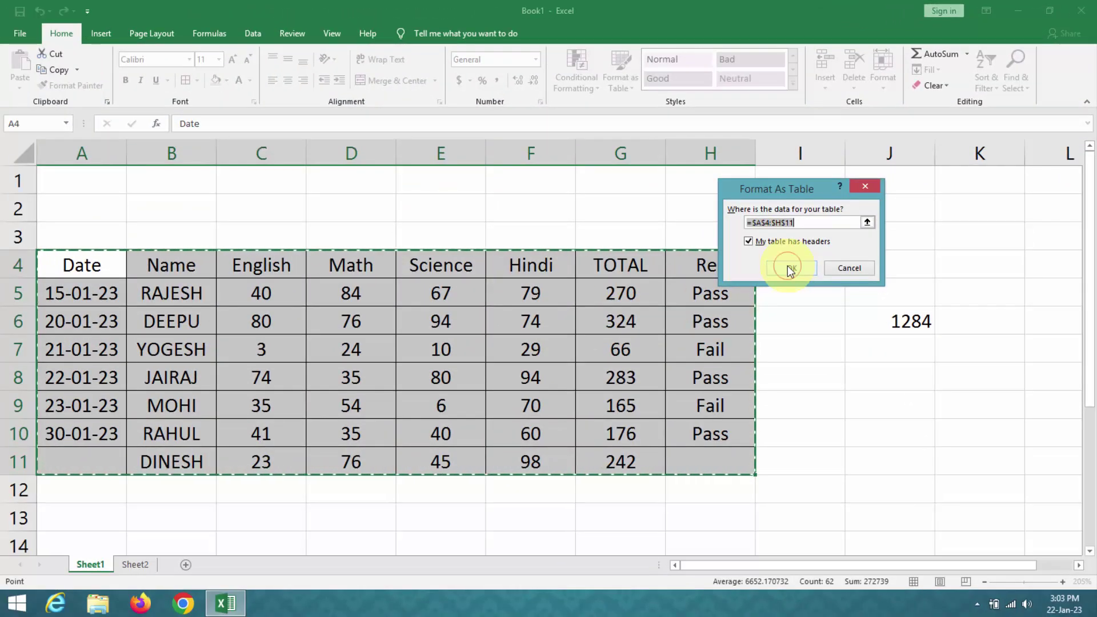
pyautogui.click(710, 456)
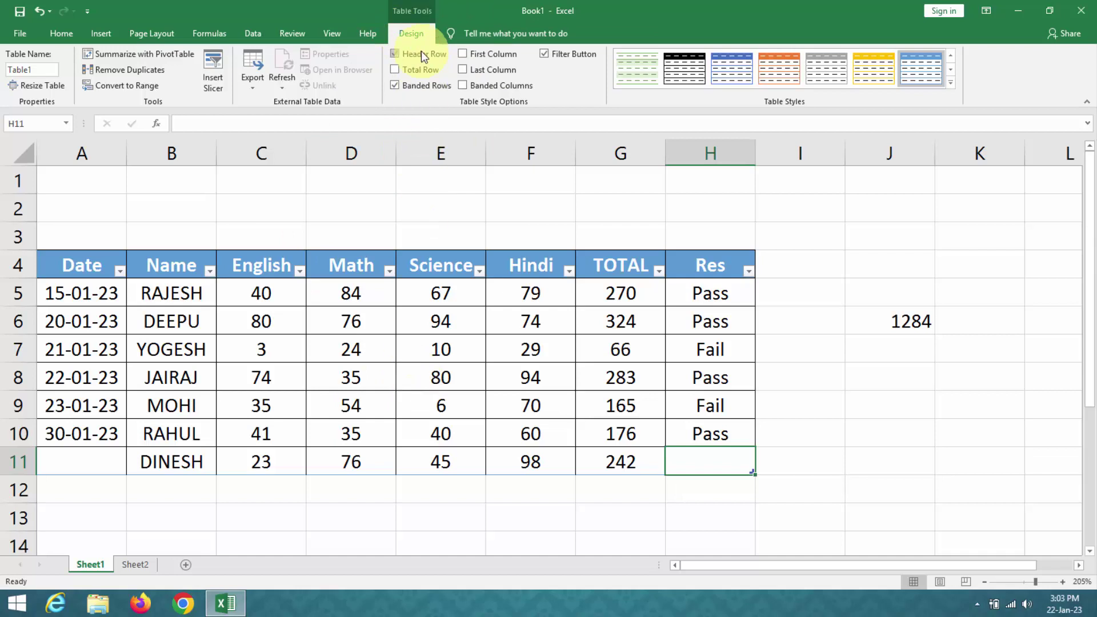
pyautogui.click(395, 54)
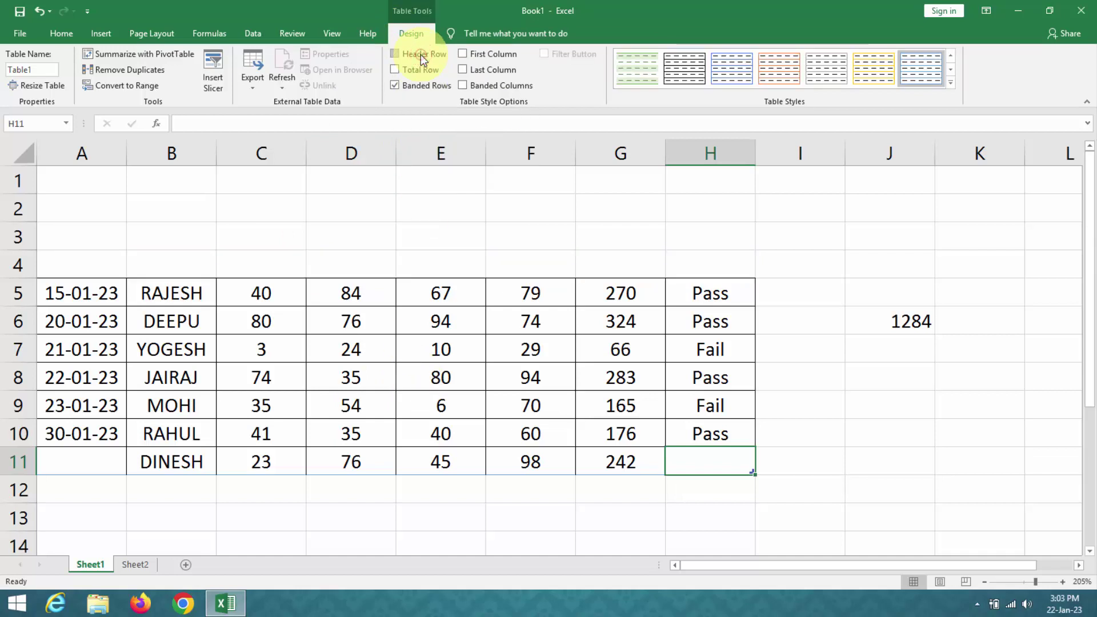
pyautogui.click(421, 53)
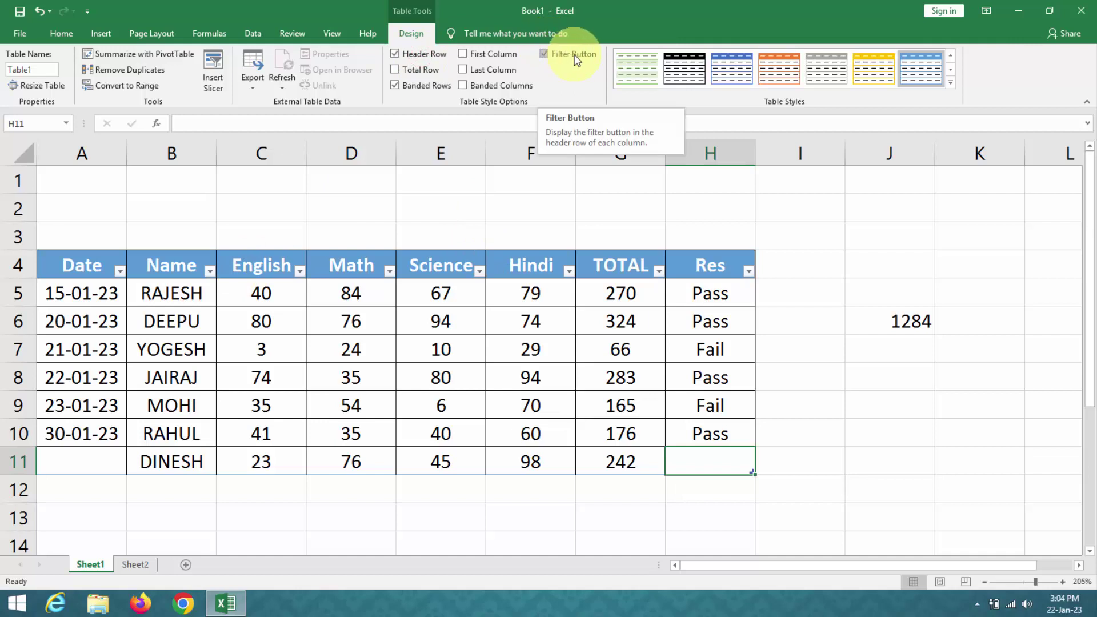
pyautogui.click(750, 275)
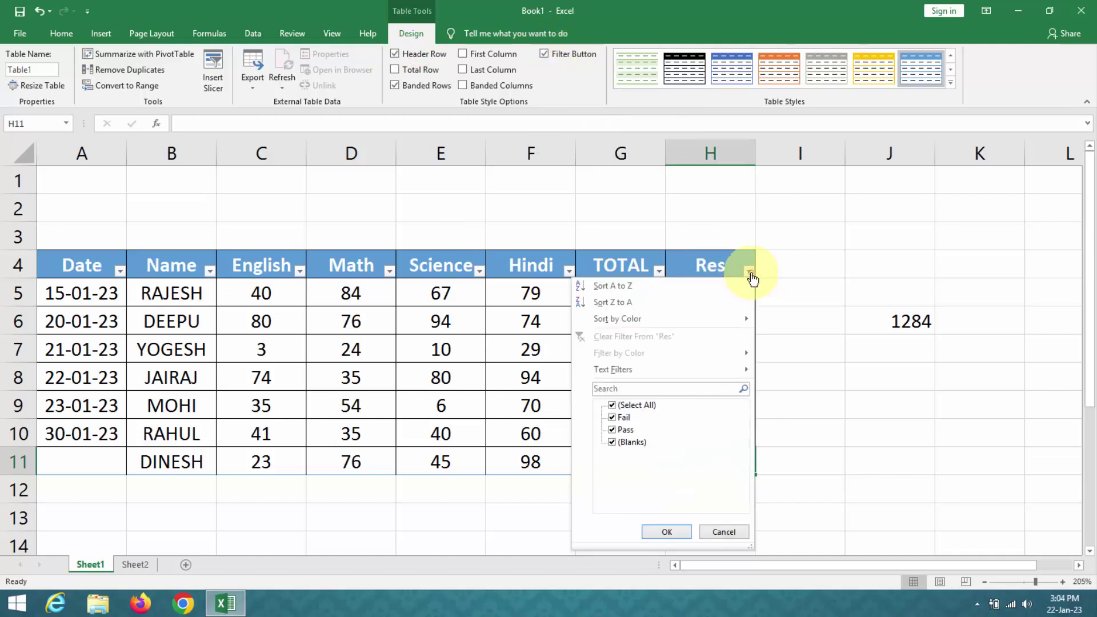
pyautogui.click(613, 406)
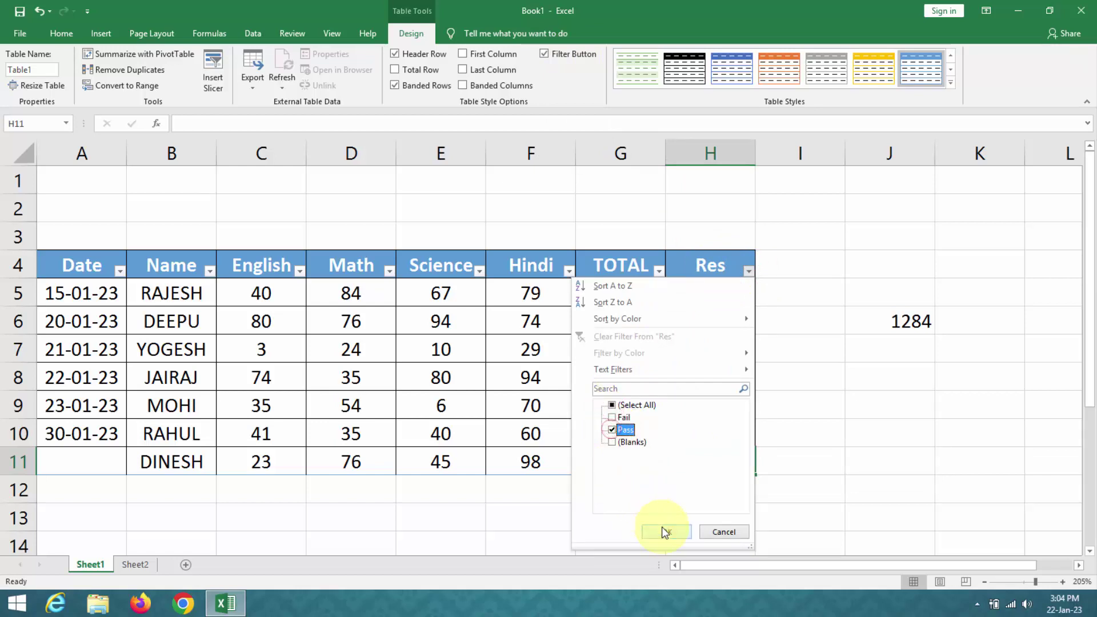
pyautogui.click(629, 431)
pyautogui.click(666, 531)
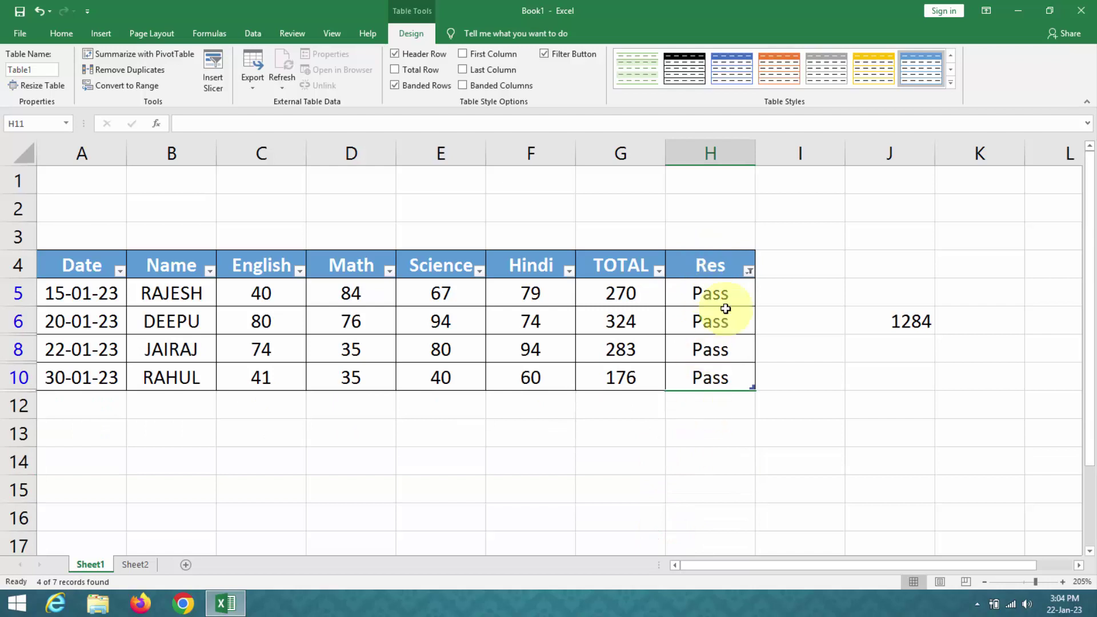
pyautogui.click(749, 272)
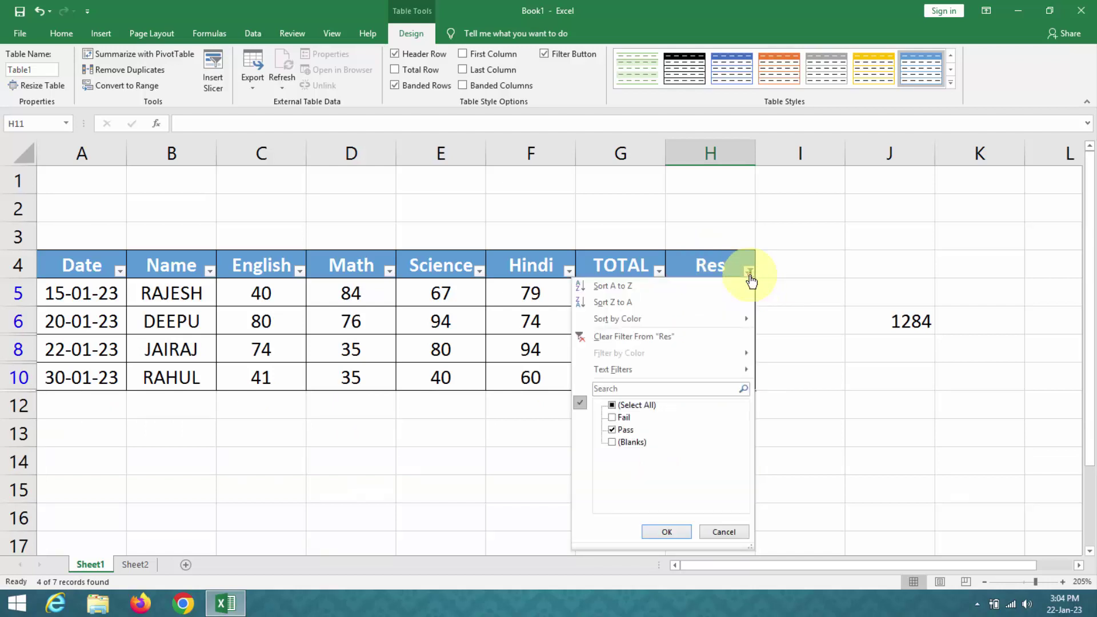
pyautogui.click(612, 417)
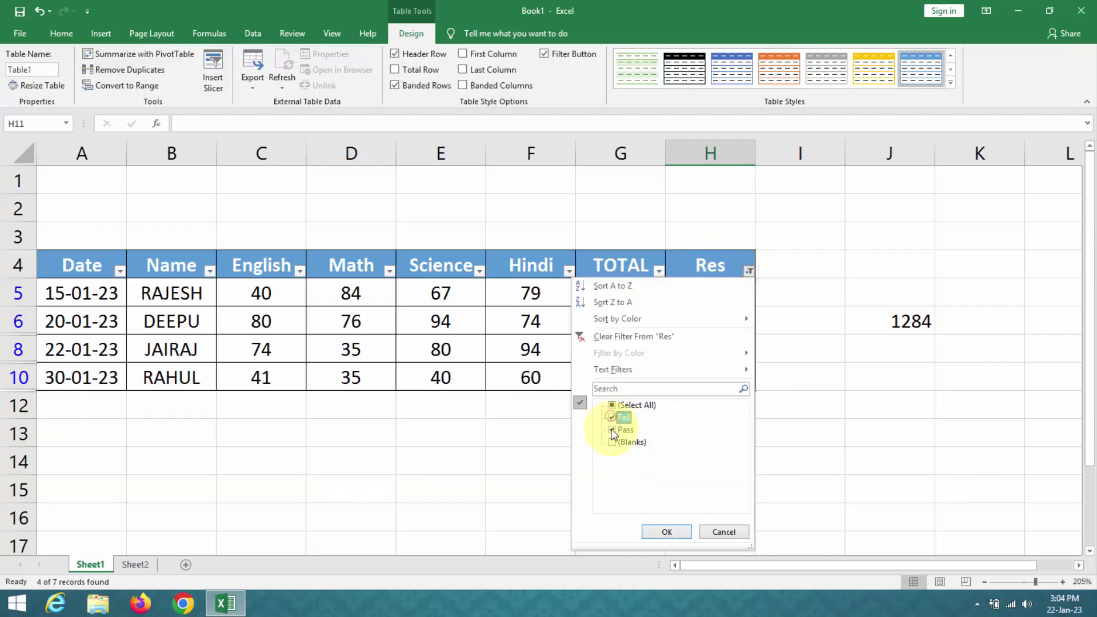
pyautogui.click(667, 532)
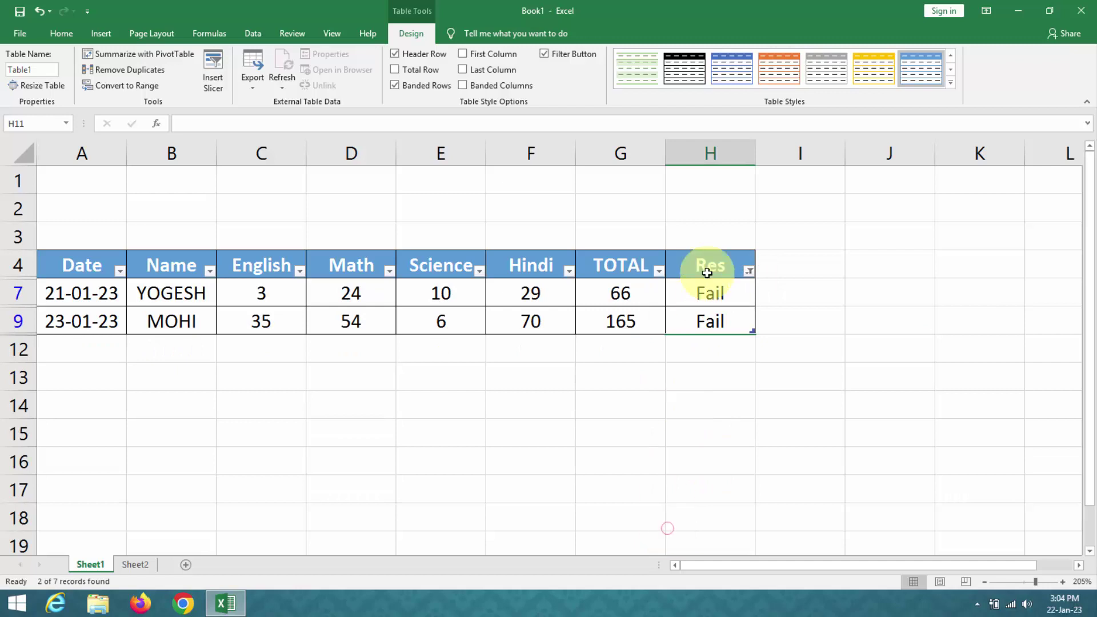
pyautogui.click(750, 272)
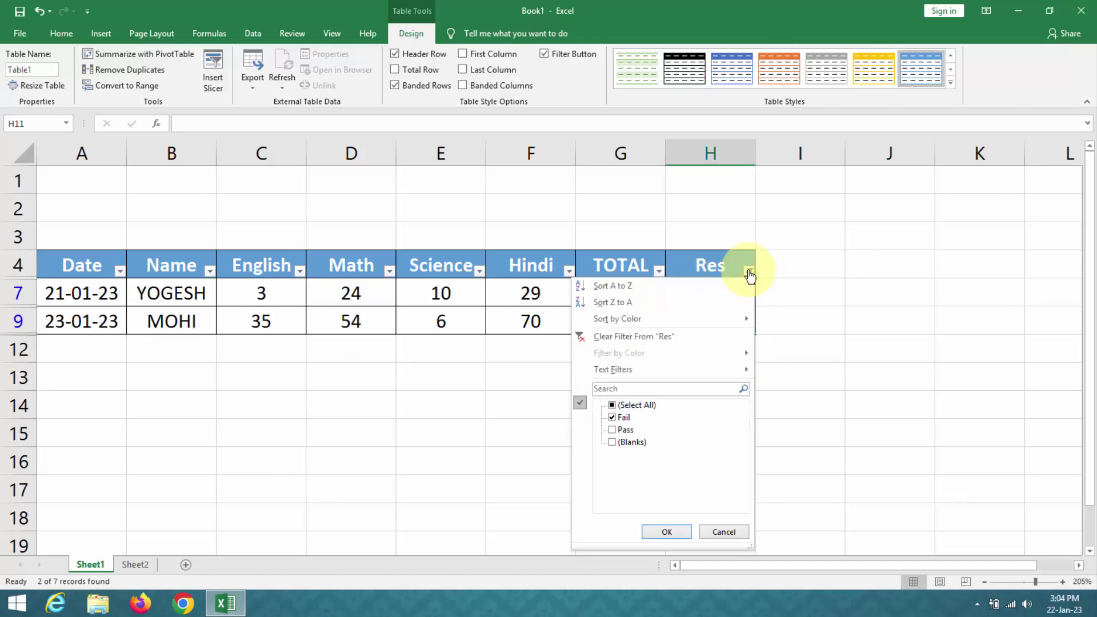
pyautogui.click(612, 405)
pyautogui.click(657, 532)
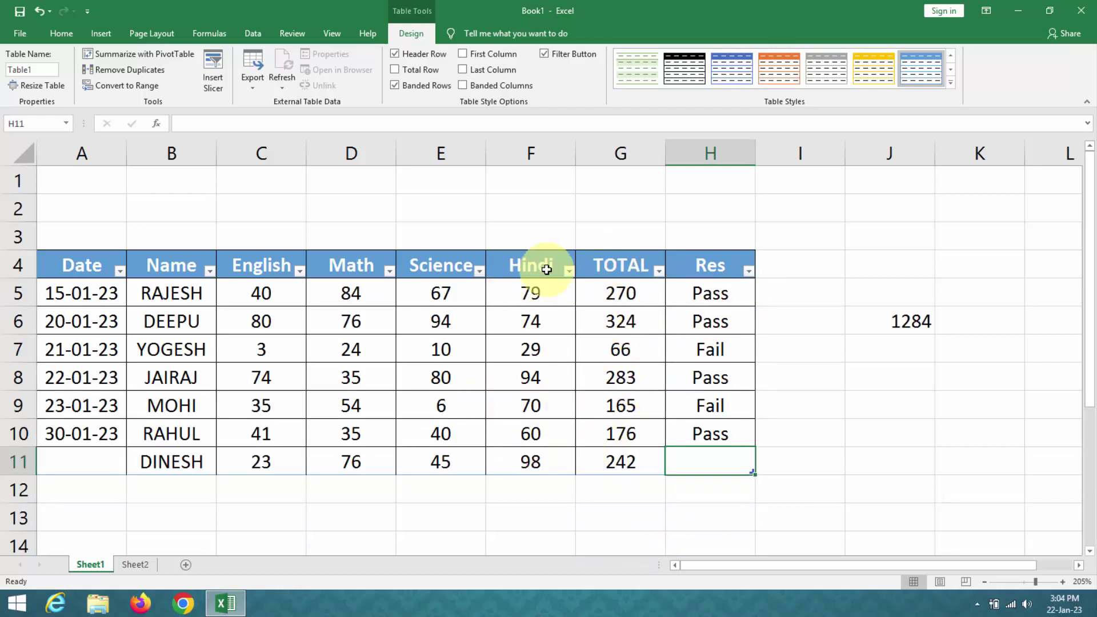
# Turn off filter buttons, total row and banded columns; emphasise the first and last columns.
pyautogui.click(573, 55)
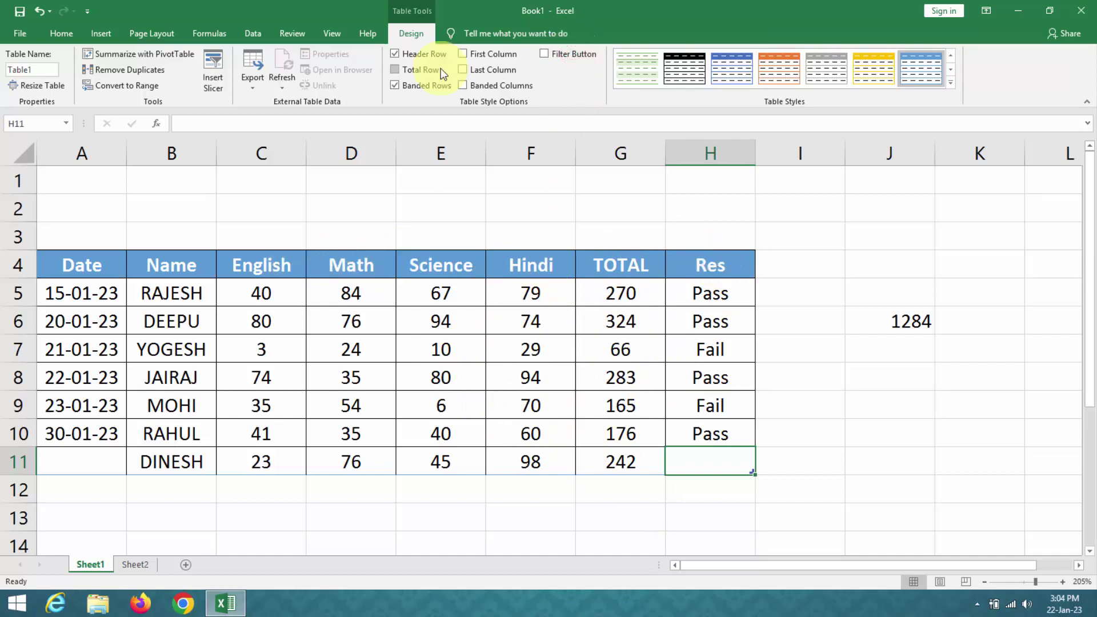
pyautogui.click(497, 54)
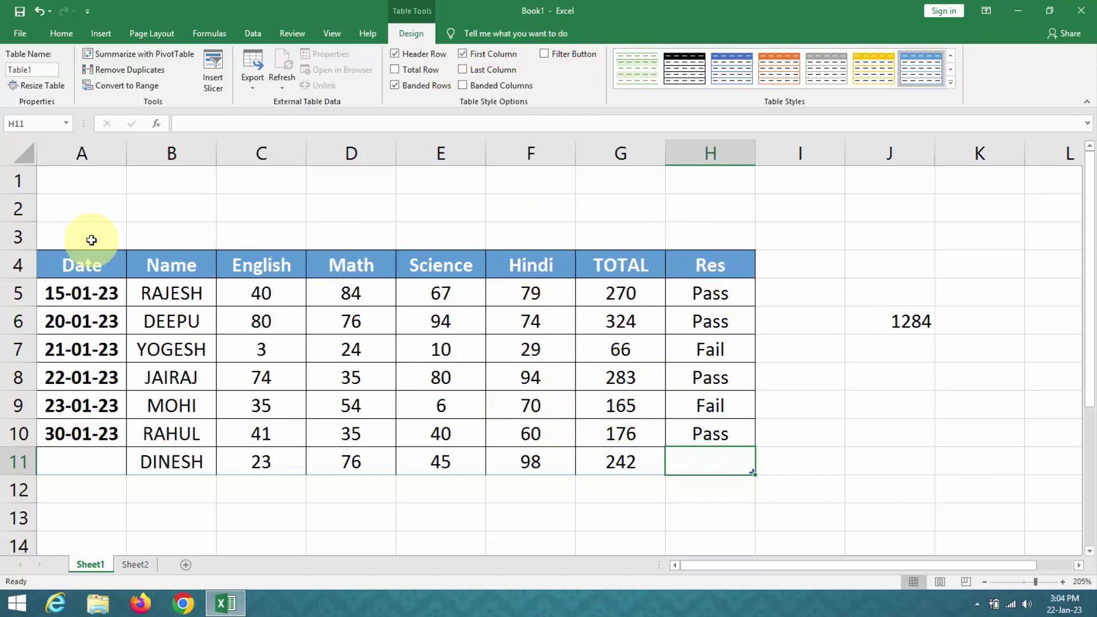
pyautogui.click(490, 71)
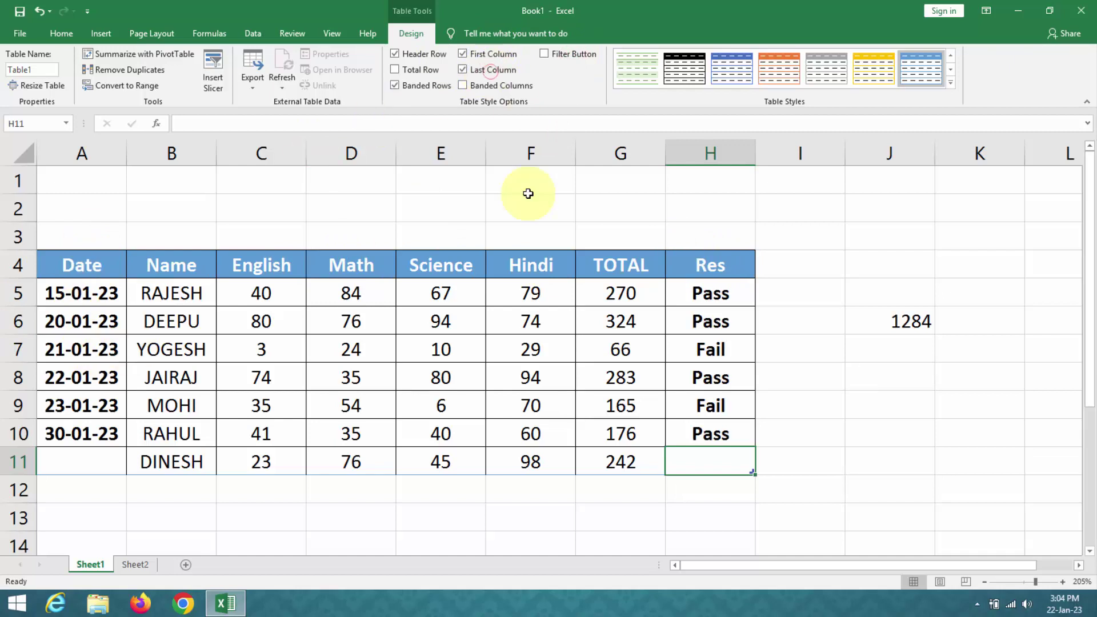
pyautogui.click(421, 70)
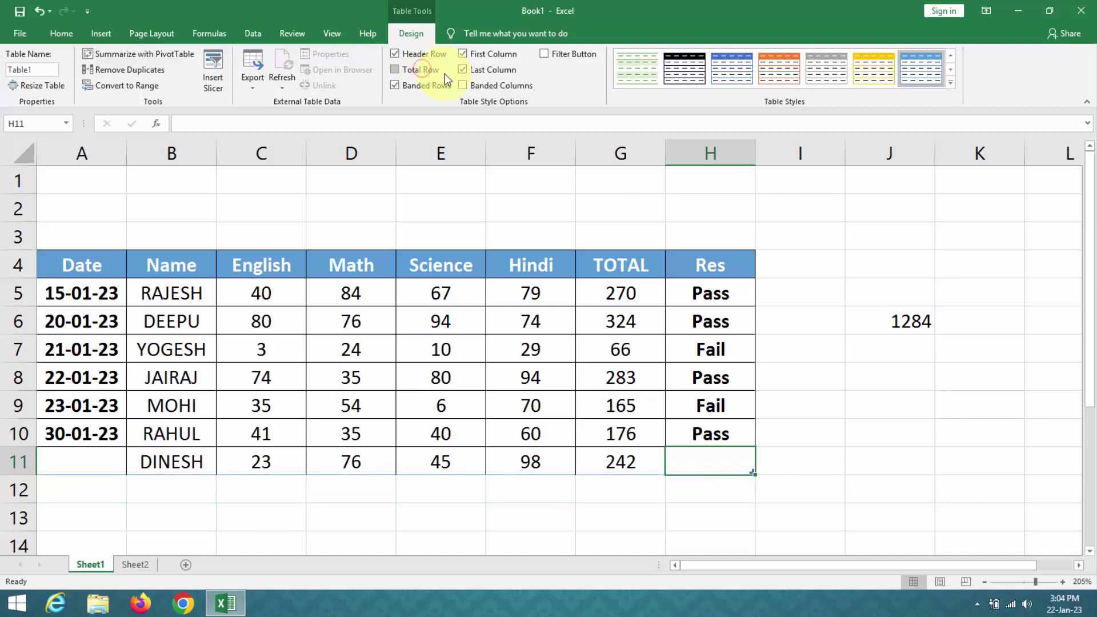
pyautogui.click(482, 85)
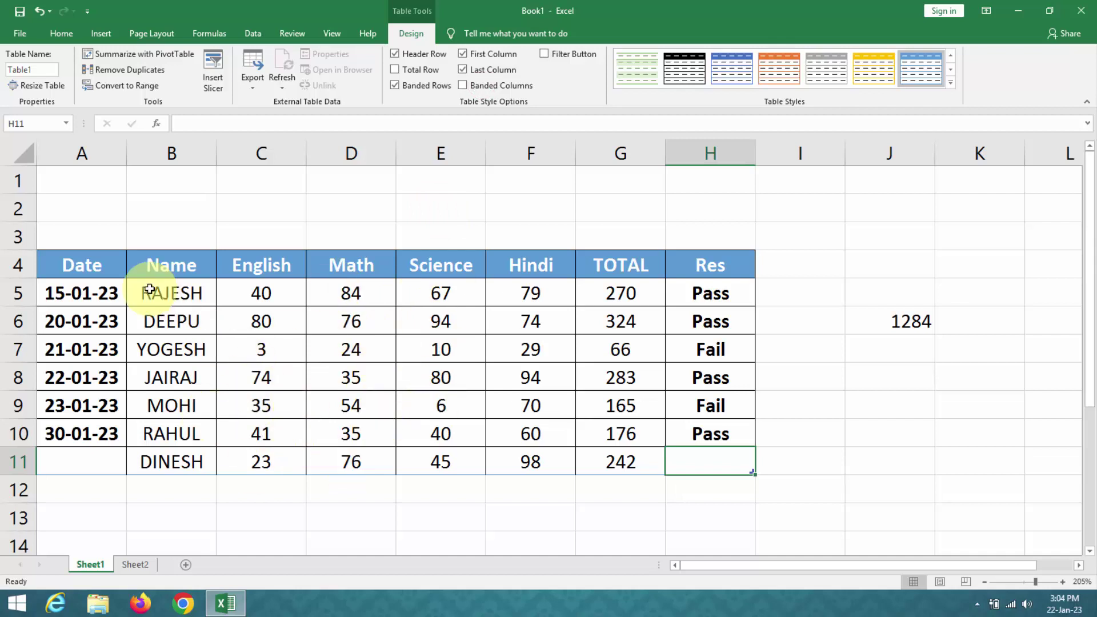
# Apply a Medium blue table style to Table1, keeping banded rows on.
pyautogui.moveTo(82, 253); pyautogui.dragTo(687, 387)
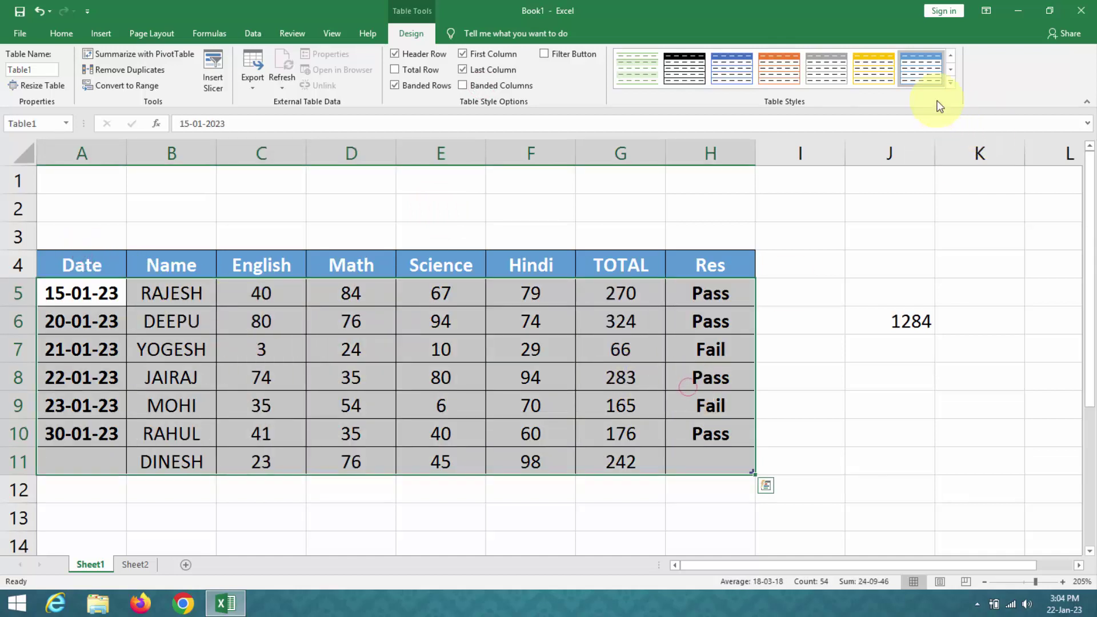
pyautogui.click(950, 83)
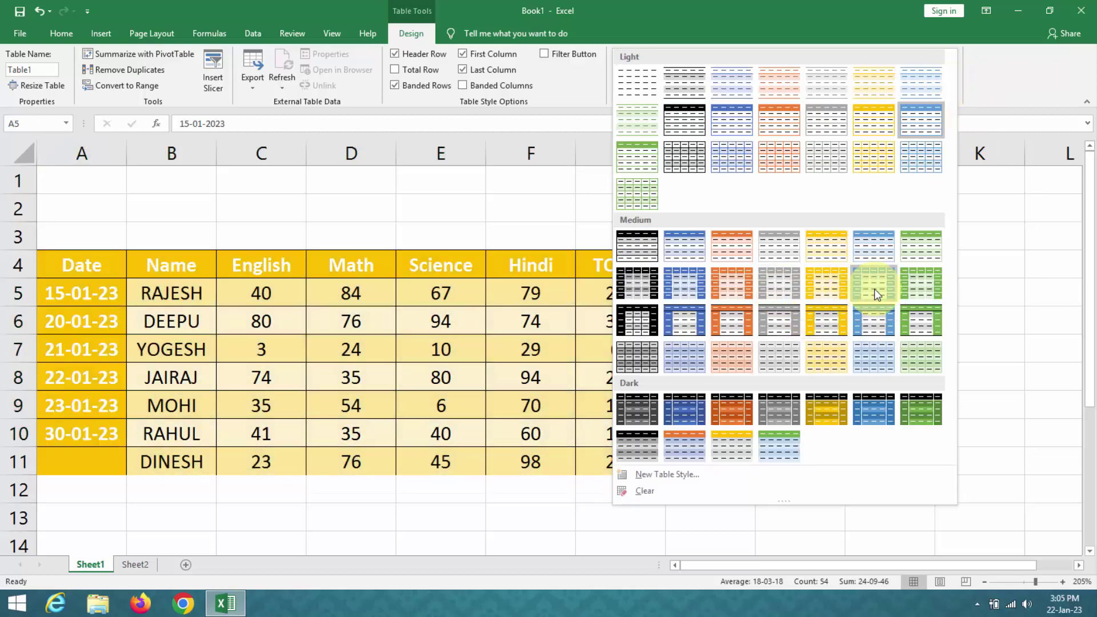
pyautogui.click(874, 289)
pyautogui.click(472, 358)
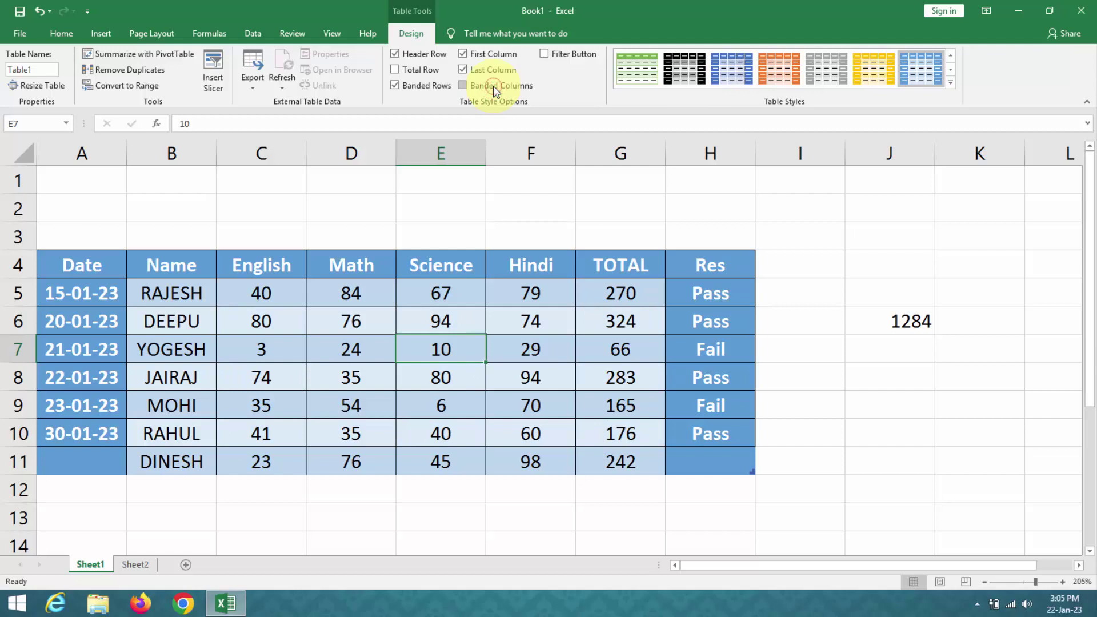
pyautogui.click(431, 85)
pyautogui.click(431, 86)
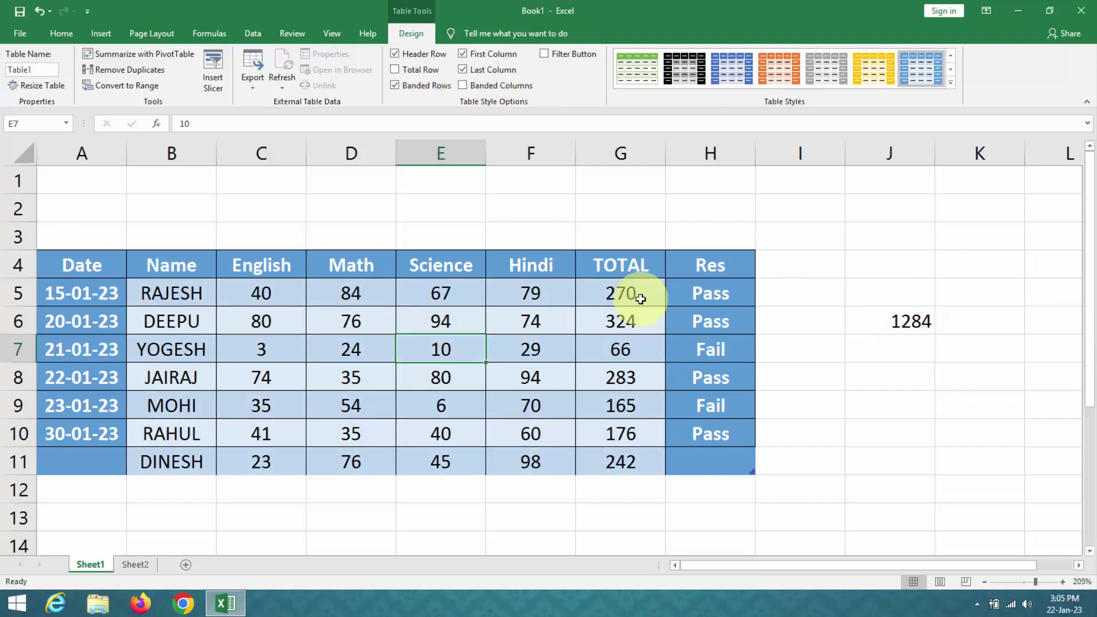
# Replace J6 with a SUM of Table1's TOTAL column, giving 1526, then select H11.
pyautogui.click(893, 322)
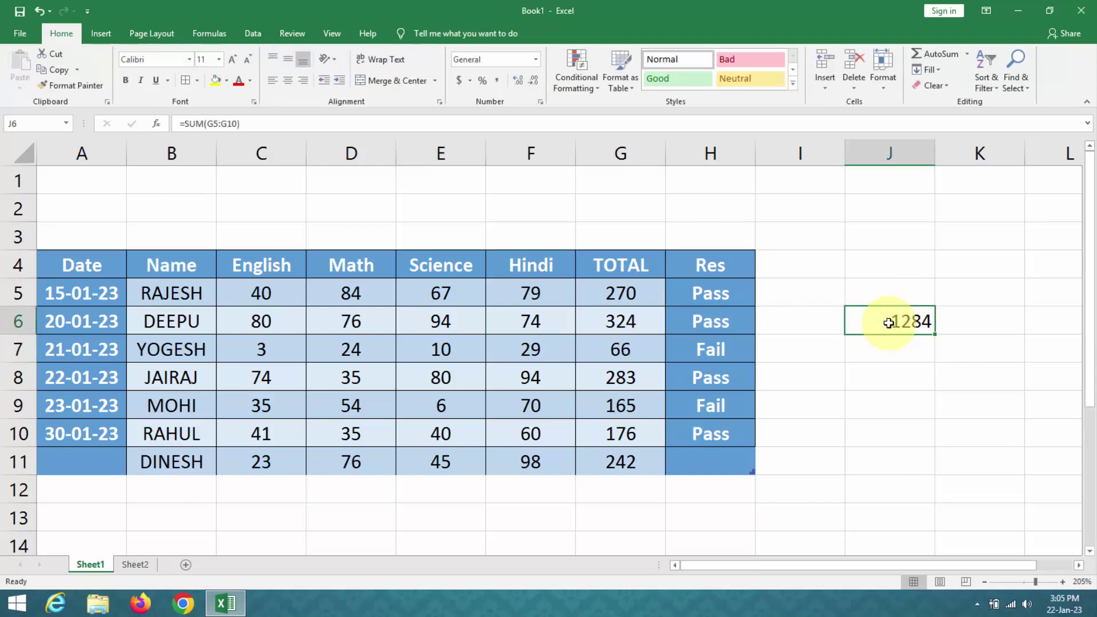
pyautogui.press('Delete')
pyautogui.write('=S')
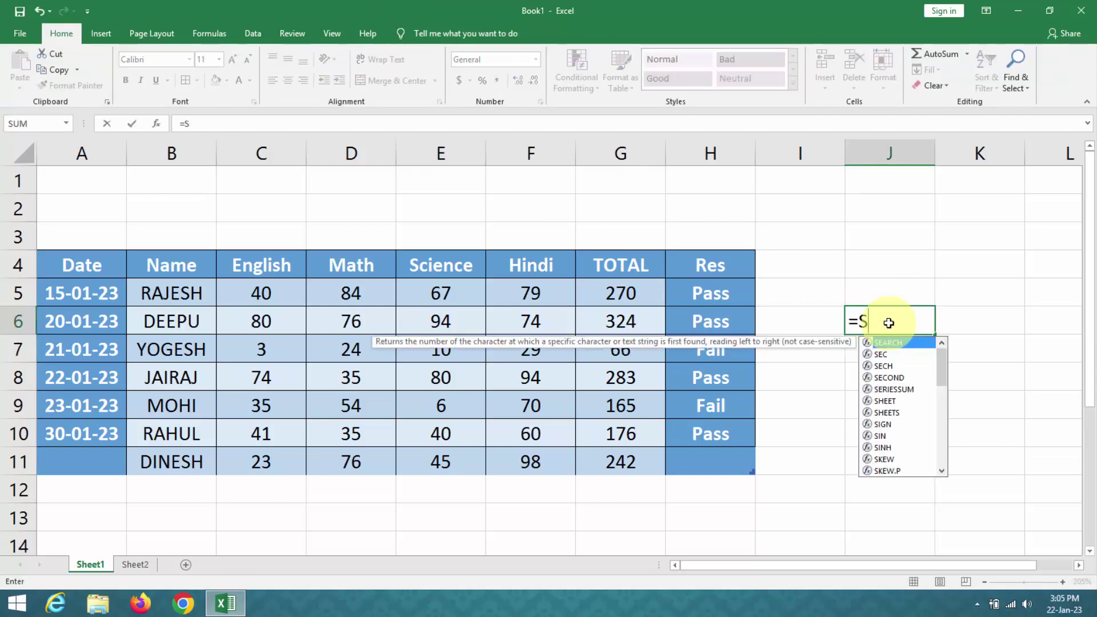
pyautogui.write('UM')
pyautogui.doubleClick(904, 342)
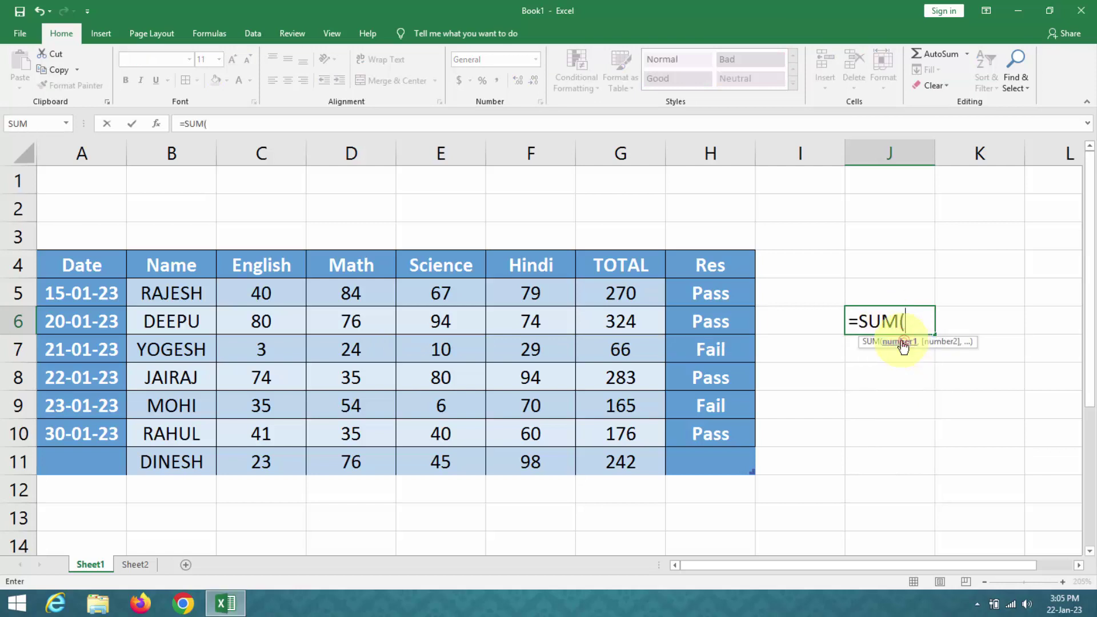
pyautogui.moveTo(616, 291); pyautogui.dragTo(626, 460)
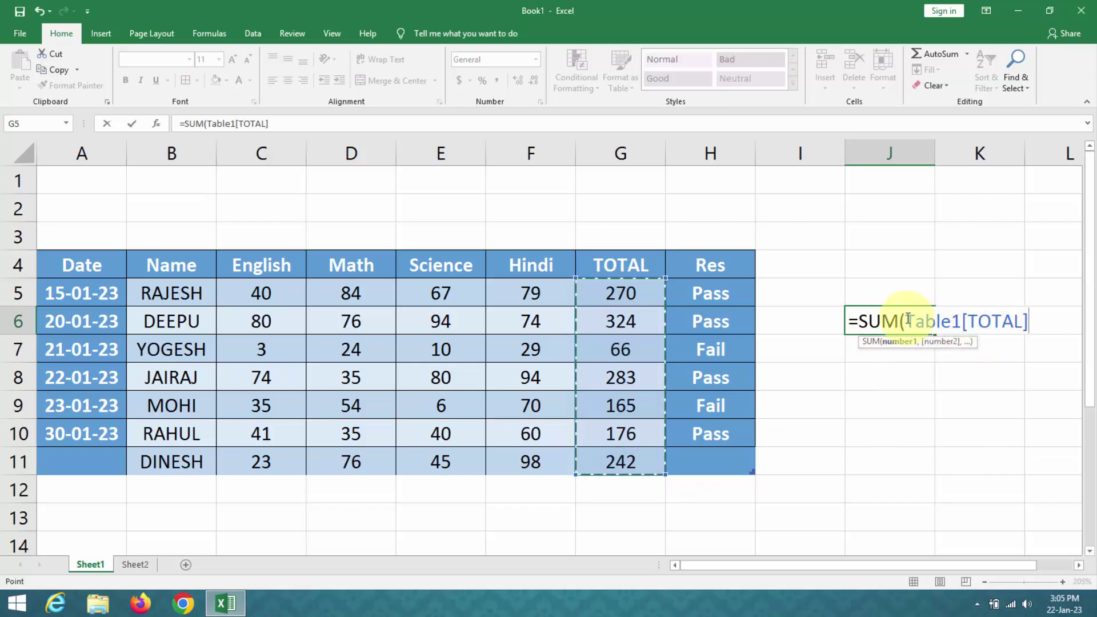
pyautogui.press('Return')
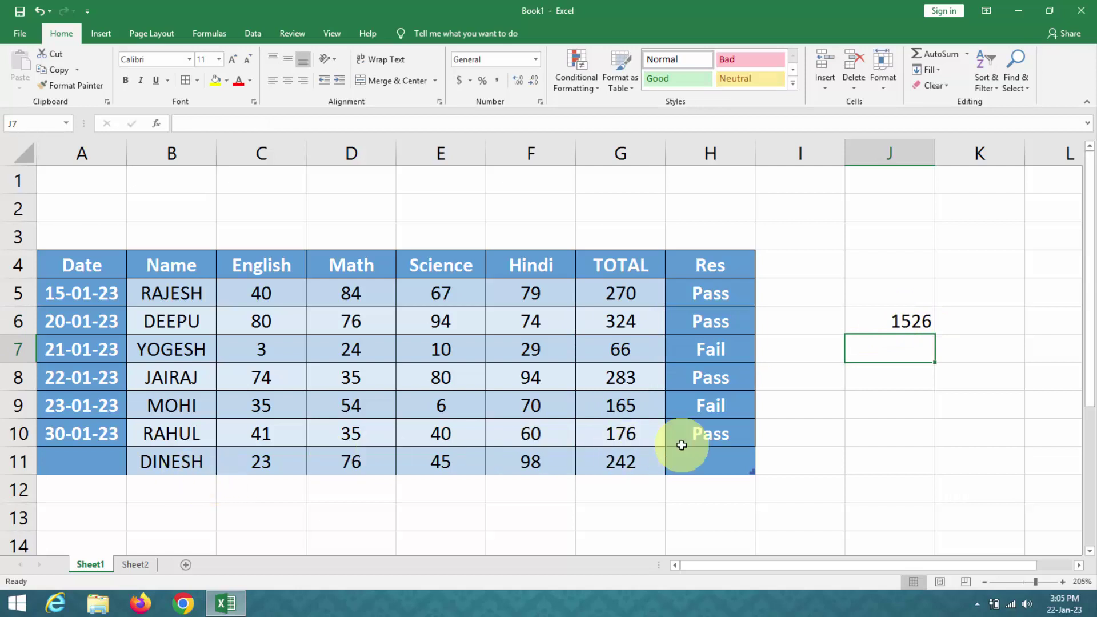
pyautogui.click(713, 460)
# Add a new table row for SOMESH with marks 45, 67, 87 and 23, totalling 222.
pyautogui.press('Tab')
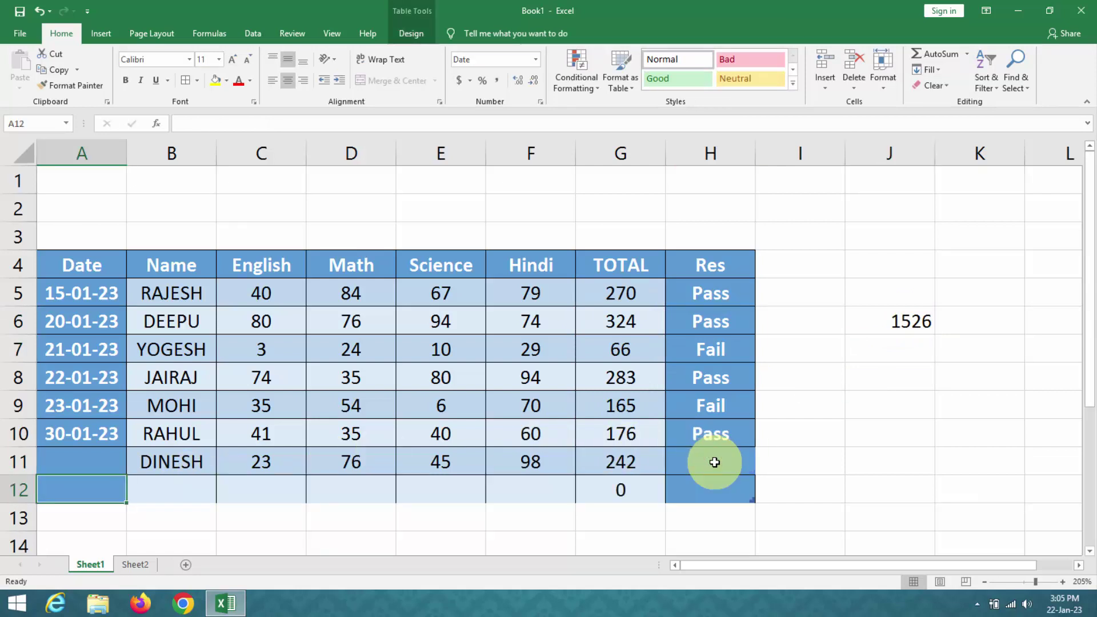
pyautogui.press('Tab')
pyautogui.write('SOMESH')
pyautogui.press('Tab')
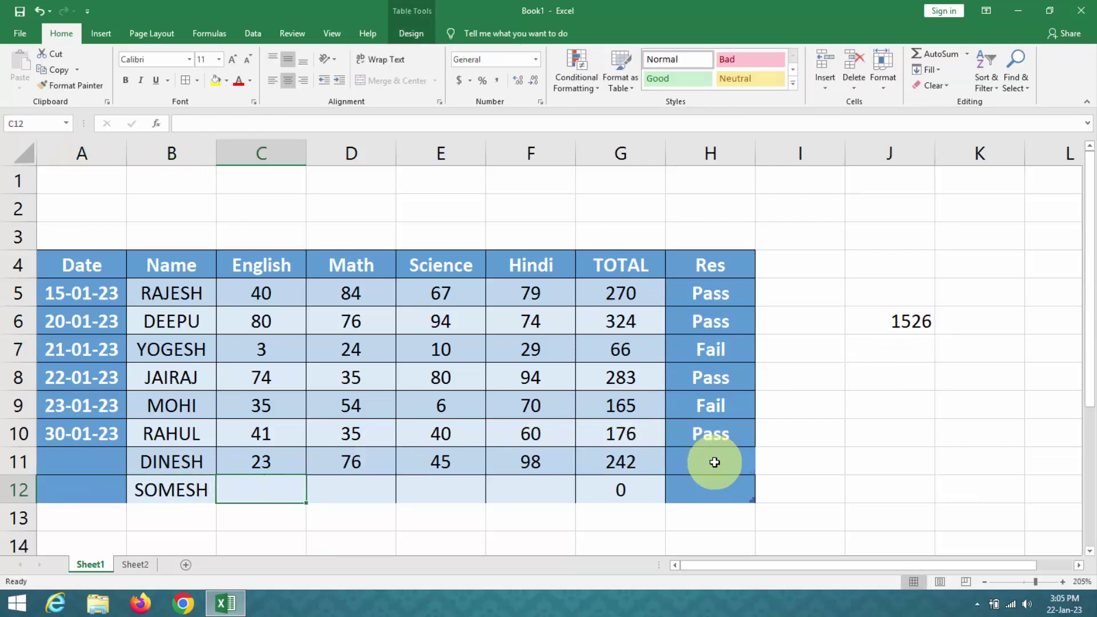
pyautogui.write('45\t67')
pyautogui.press('Tab')
pyautogui.write('87')
pyautogui.press('Tab')
pyautogui.write('23')
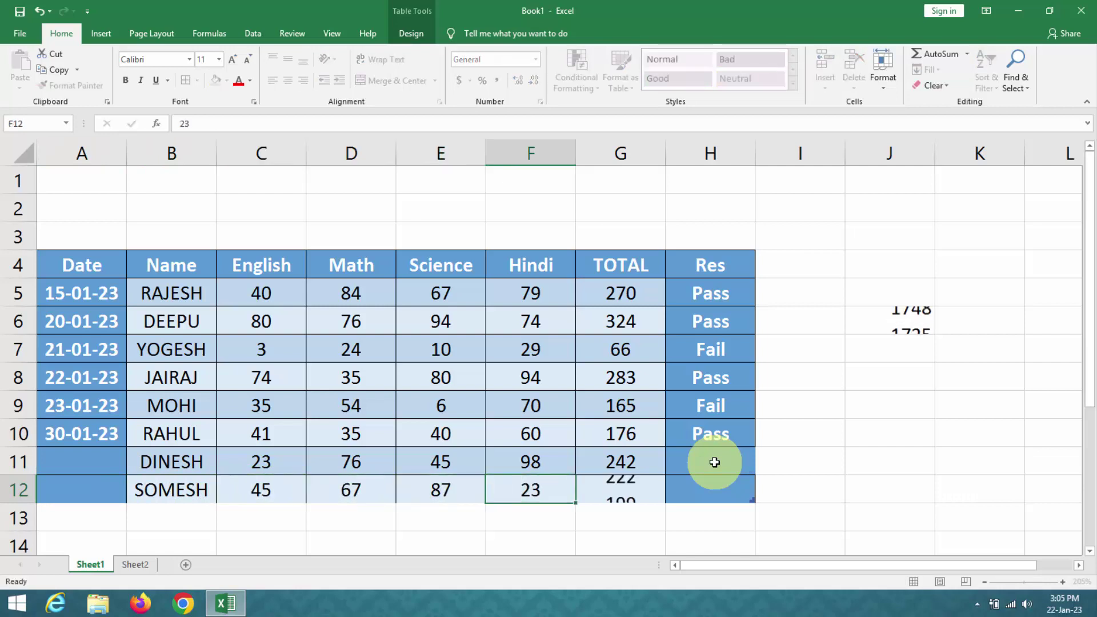
pyautogui.press('Tab')
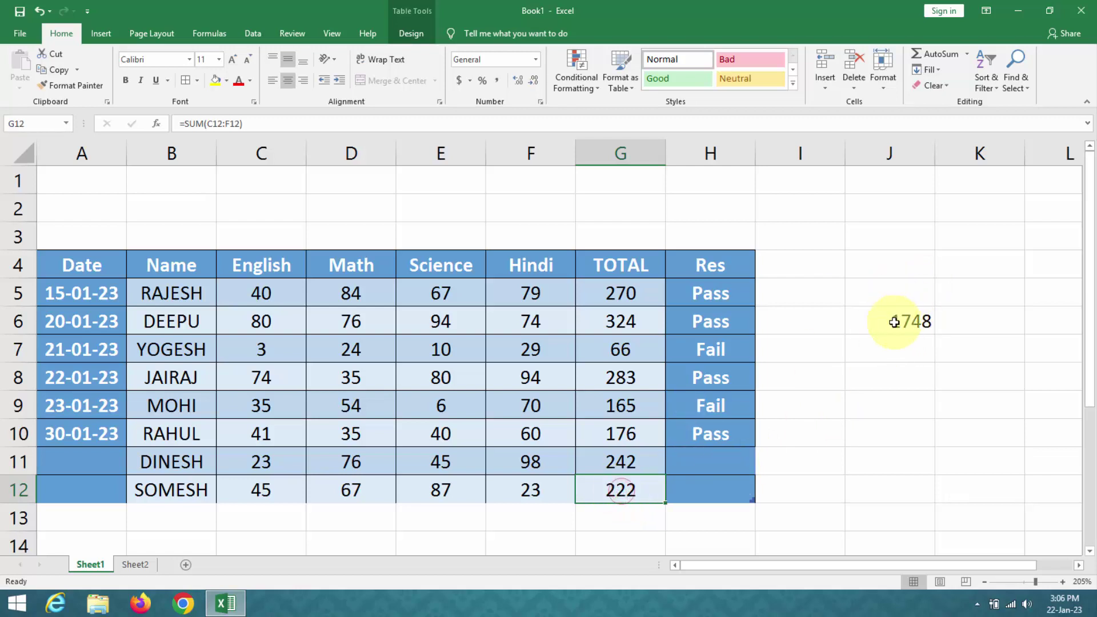
# Check that the grand total in J6 now reads 1748.
pyautogui.click(895, 322)
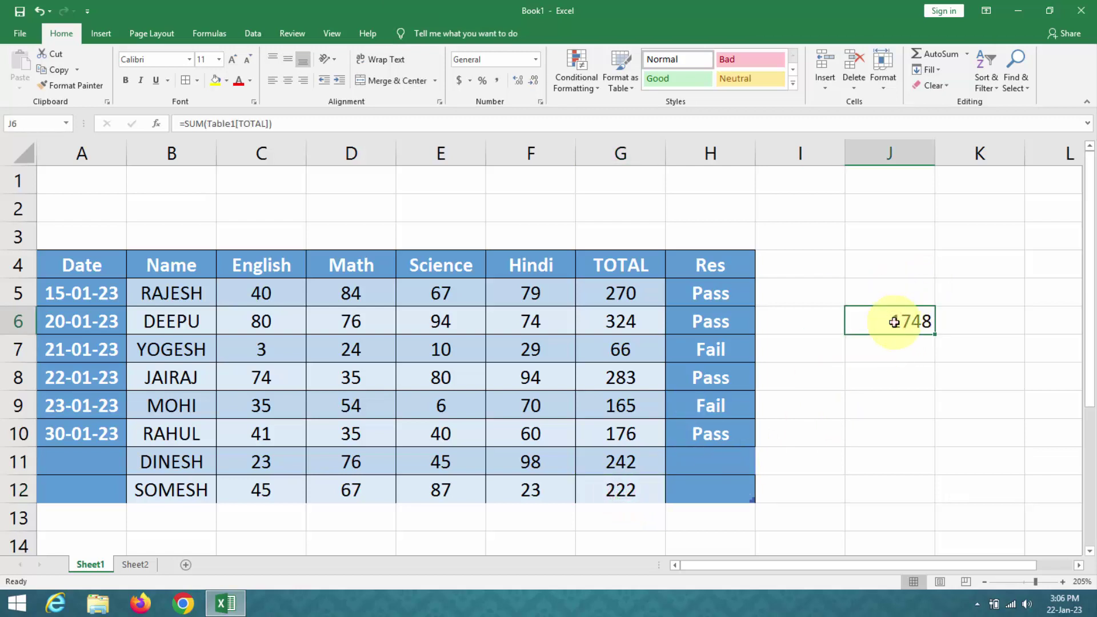
pyautogui.click(625, 464)
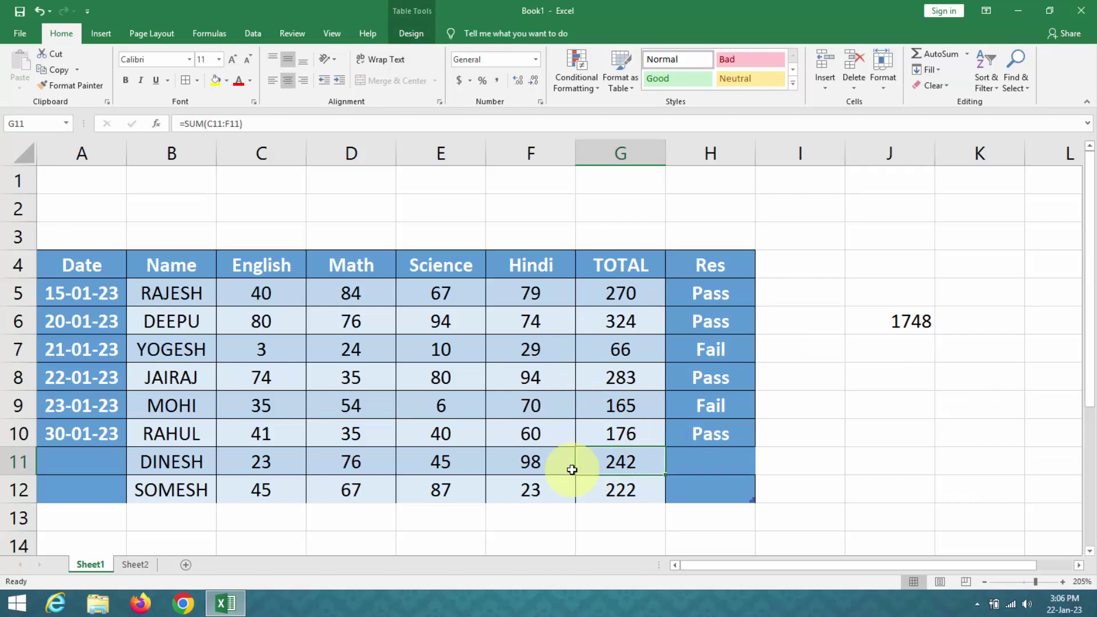
pyautogui.click(406, 14)
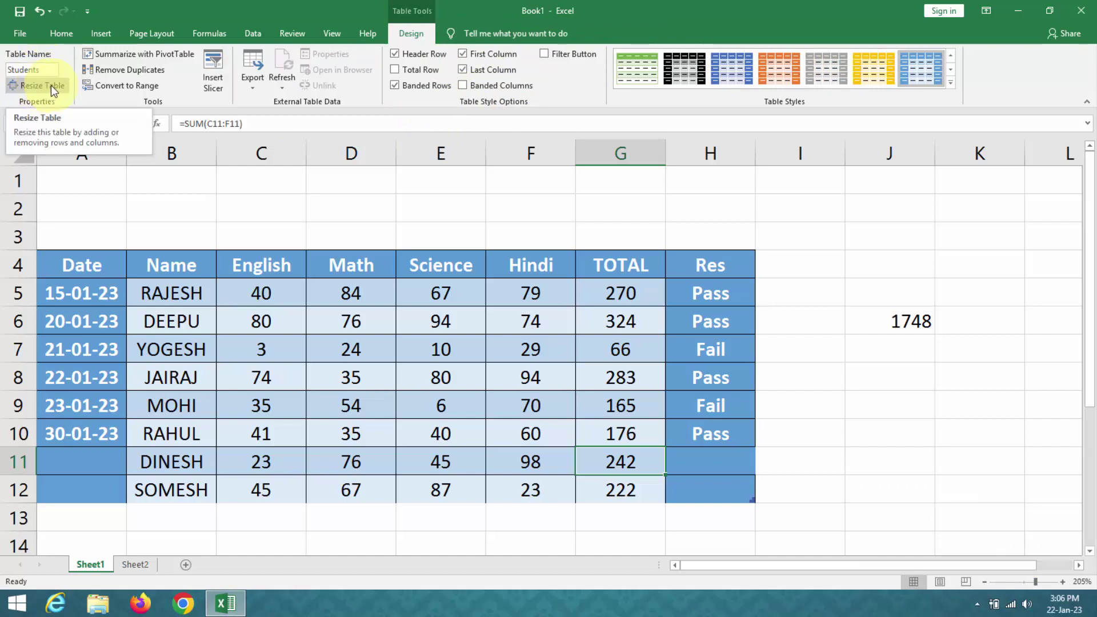
# Resize the table to $A$4:$H$10, leaving rows 11–12 outside it, and select their leftover data.
pyautogui.click(49, 87)
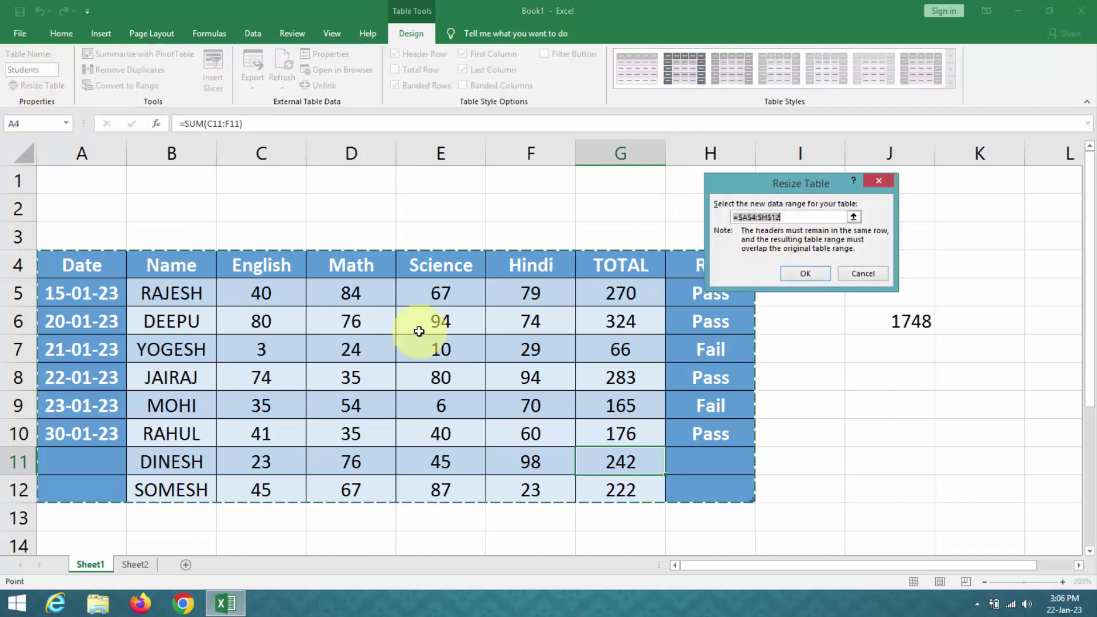
pyautogui.moveTo(87, 264)
pyautogui.mouseDown()
pyautogui.moveTo(188, 341)
pyautogui.moveTo(723, 450)
pyautogui.moveTo(723, 440)
pyautogui.mouseUp()
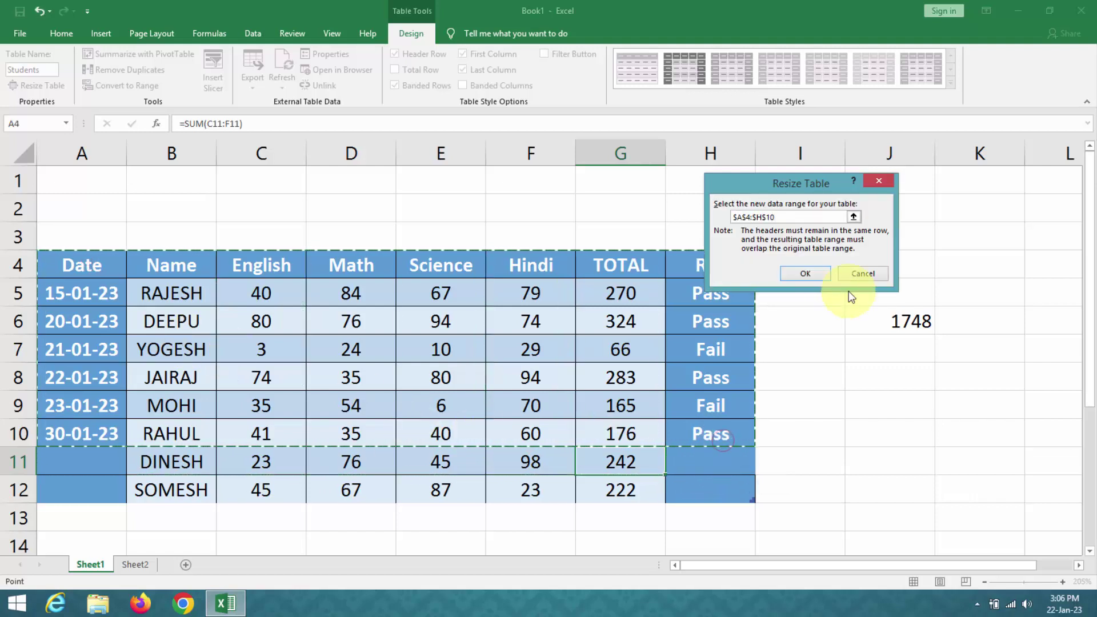
pyautogui.click(808, 273)
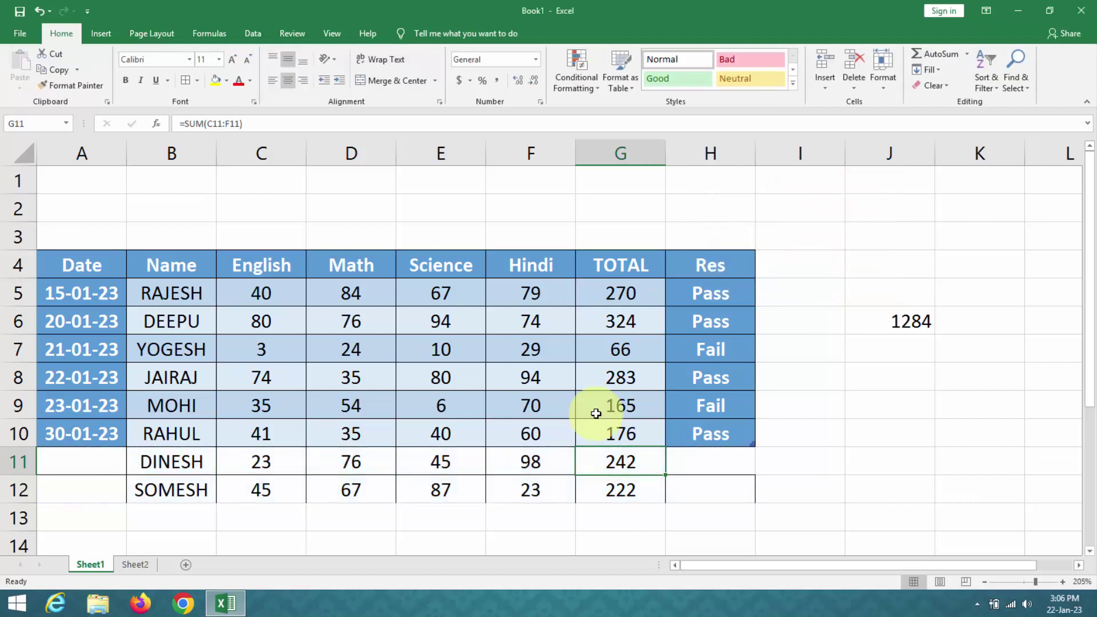
pyautogui.moveTo(177, 463); pyautogui.dragTo(647, 494)
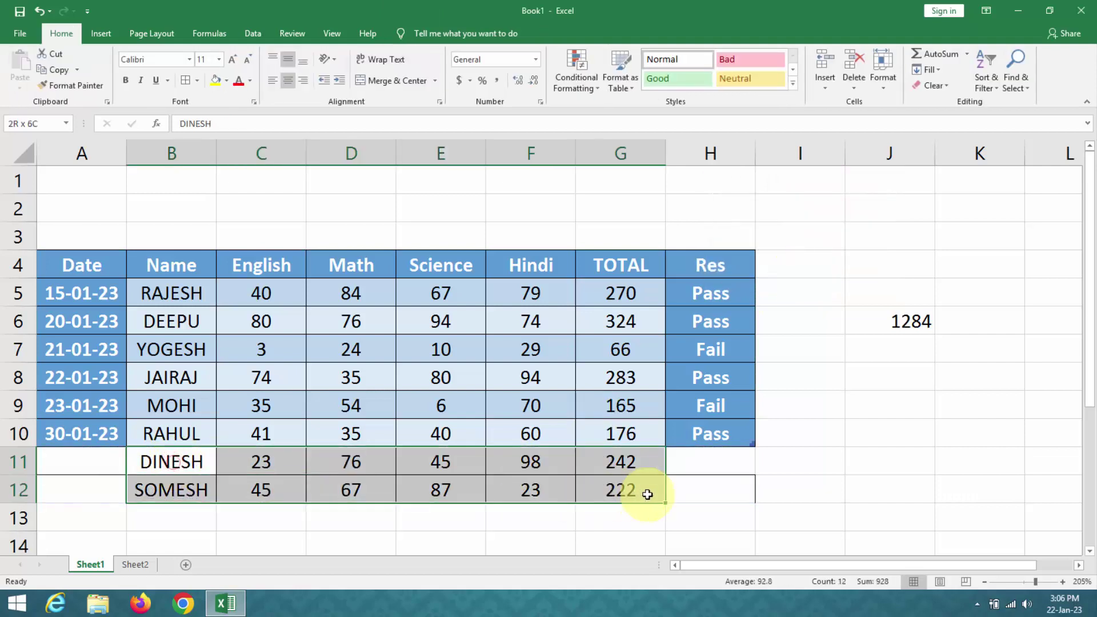
# Confirm J6 now shows 1284, then clear all contents and formatting from rows 11–12.
pyautogui.click(893, 323)
pyautogui.moveTo(117, 463); pyautogui.dragTo(687, 495)
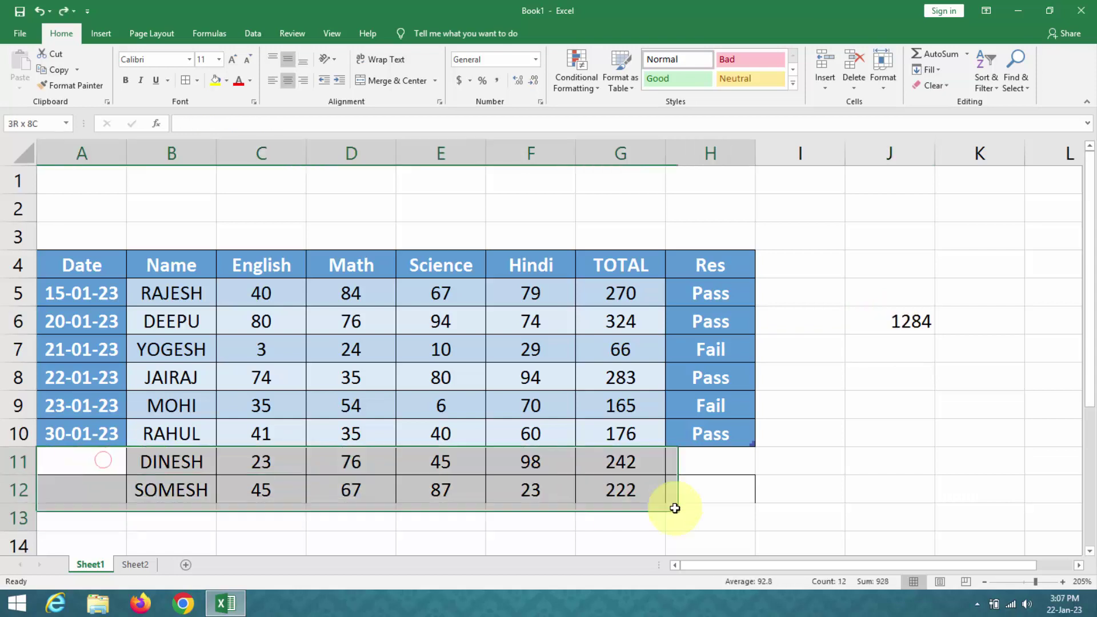
pyautogui.click(934, 98)
pyautogui.click(946, 110)
# Convert the marks table to a normal range, then select A4:H10.
pyautogui.click(498, 379)
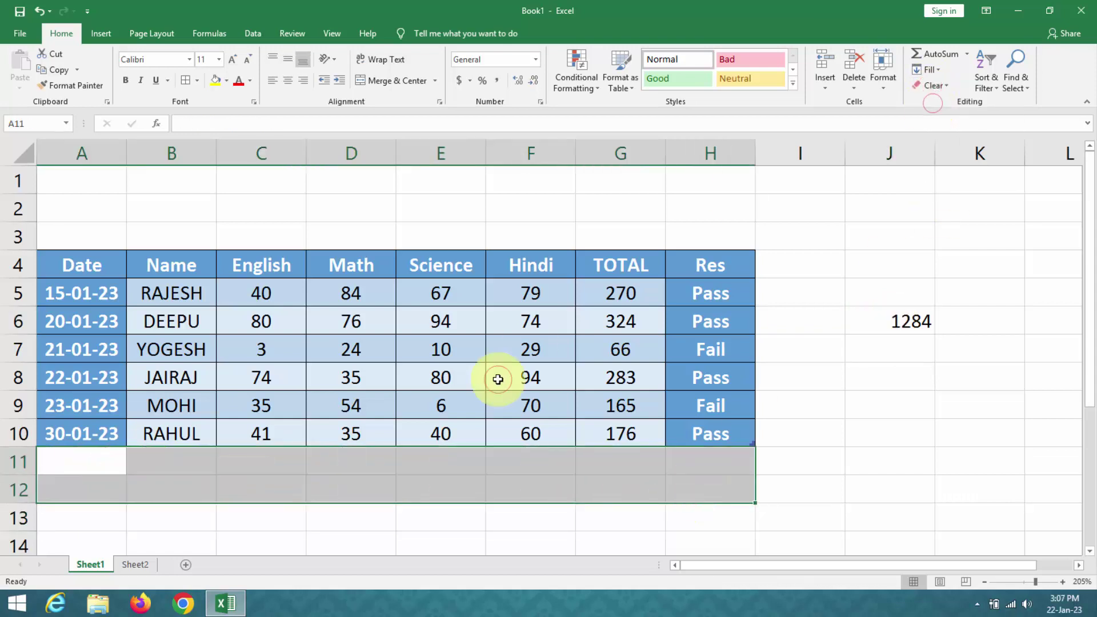
pyautogui.click(414, 33)
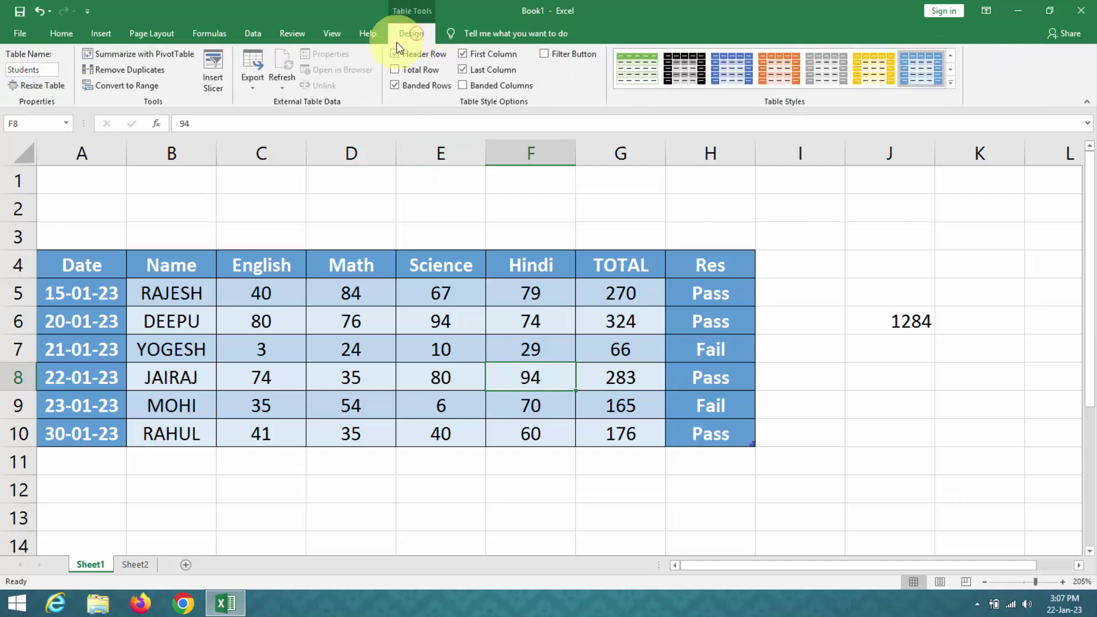
pyautogui.click(133, 88)
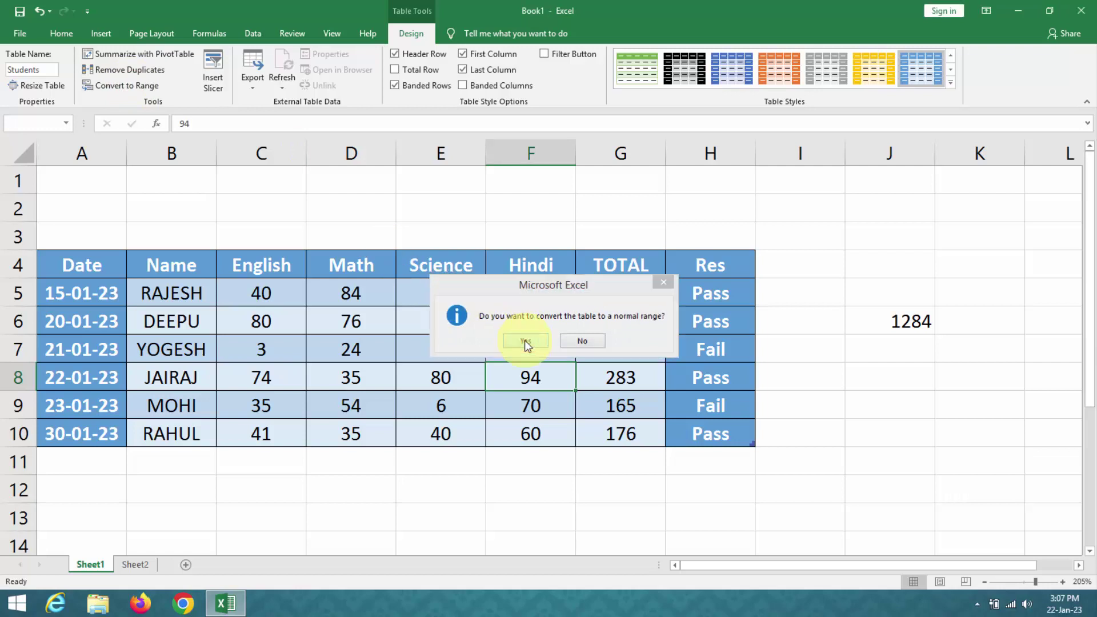
pyautogui.click(525, 341)
pyautogui.click(303, 320)
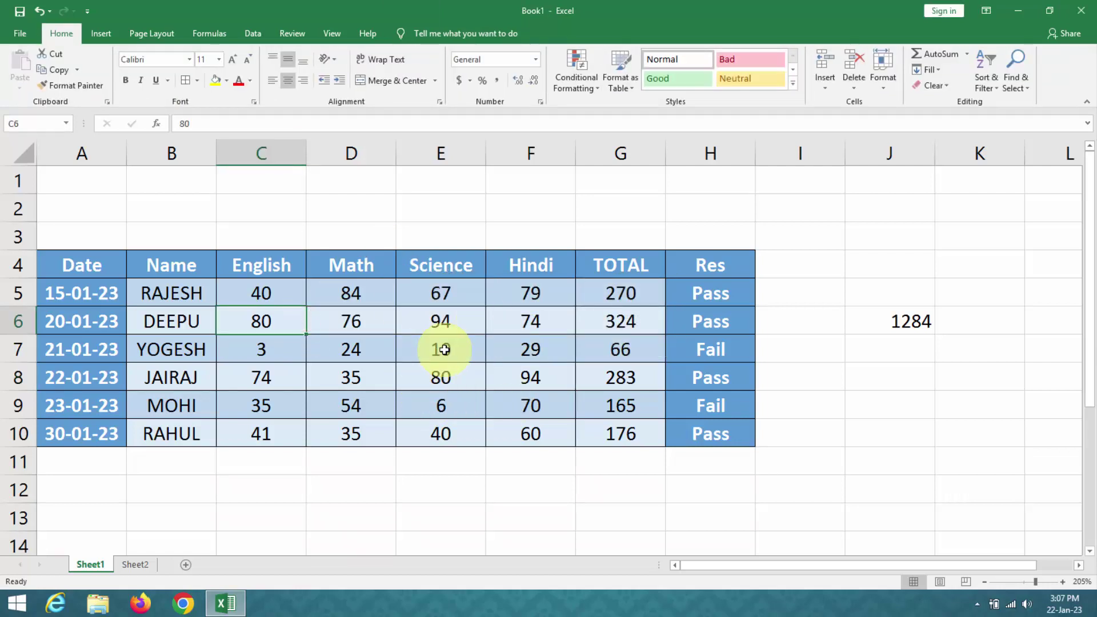
pyautogui.moveTo(82, 265); pyautogui.dragTo(697, 440)
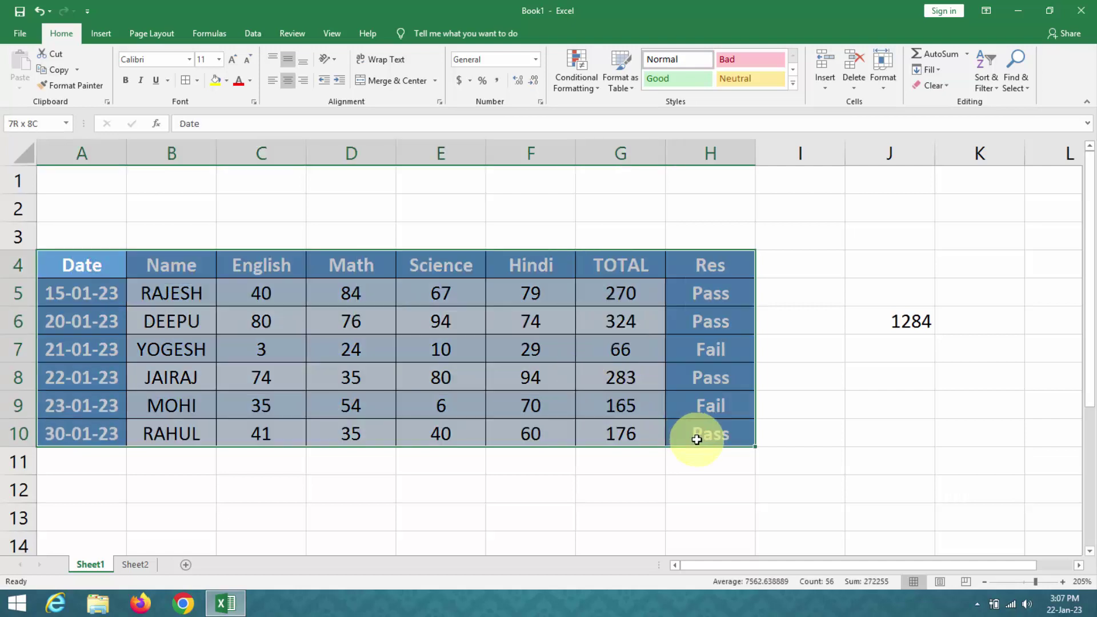
# Undo the Convert to Range so A4:H10 becomes the Students table again, without applying a new table style.
pyautogui.click(509, 319)
pyautogui.click(432, 319)
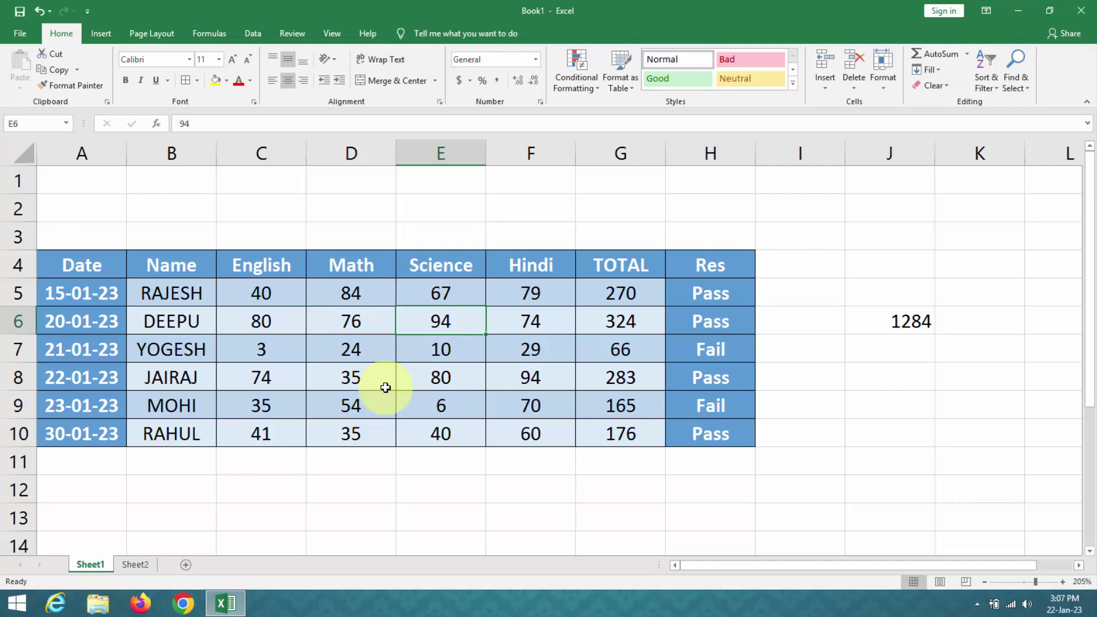
pyautogui.moveTo(86, 264); pyautogui.dragTo(717, 433)
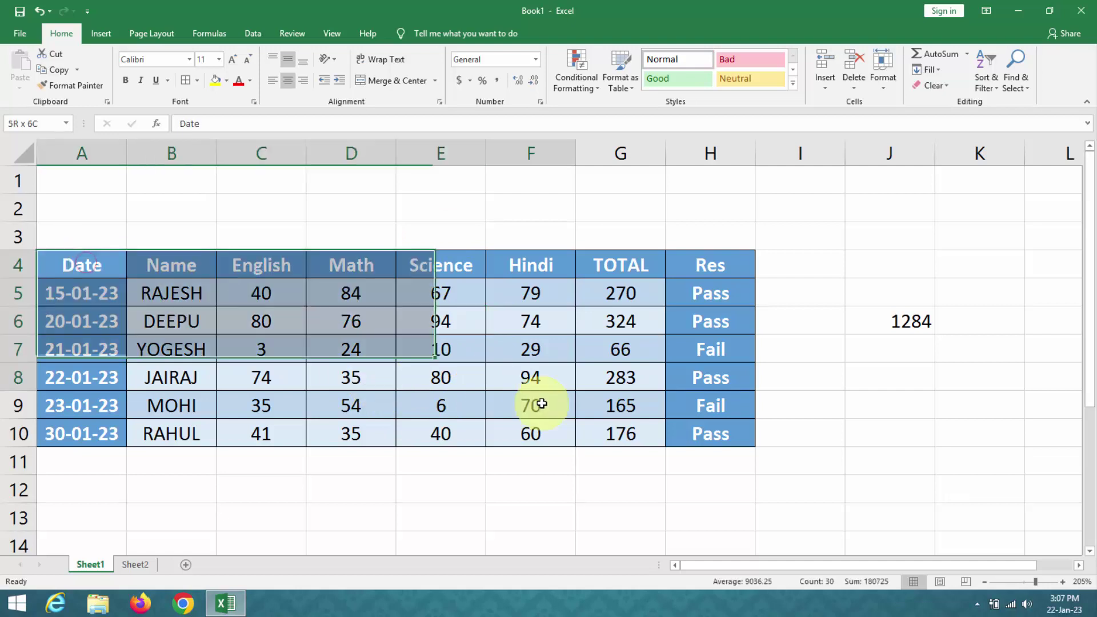
pyautogui.click(614, 71)
pyautogui.click(627, 64)
pyautogui.click(485, 324)
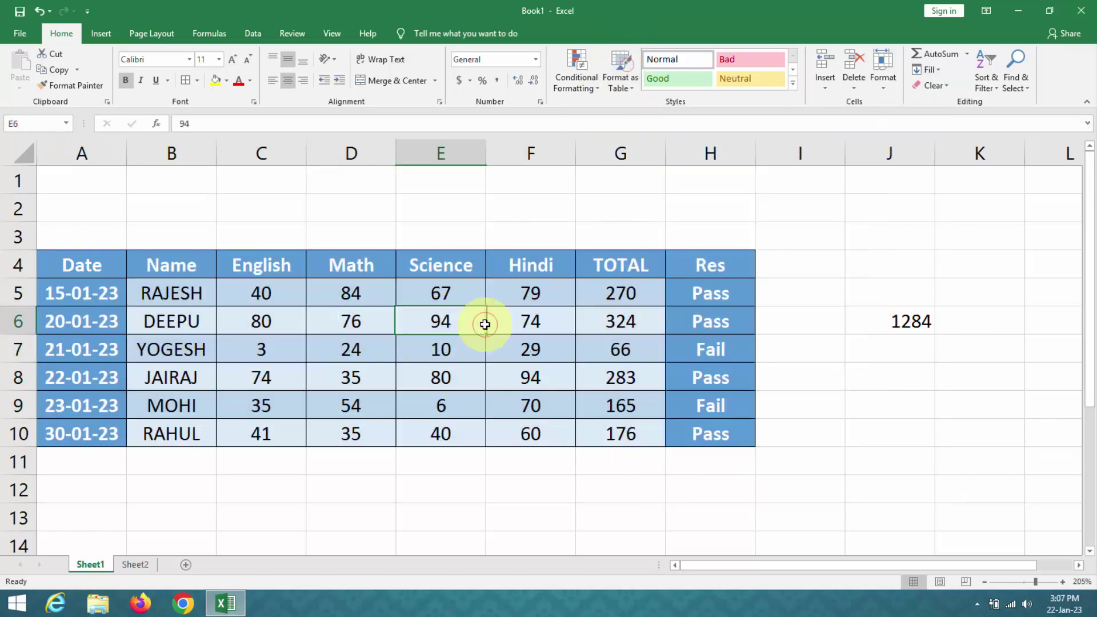
pyautogui.press('Right')
pyautogui.press('Down')
pyautogui.press('Down')
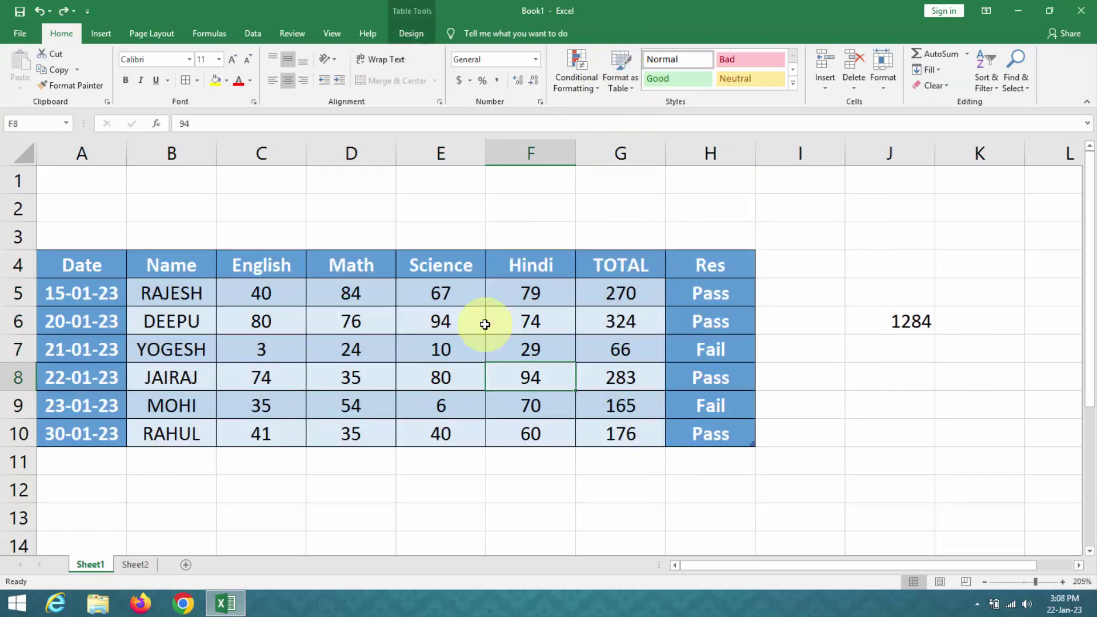
pyautogui.click(486, 324)
pyautogui.click(406, 28)
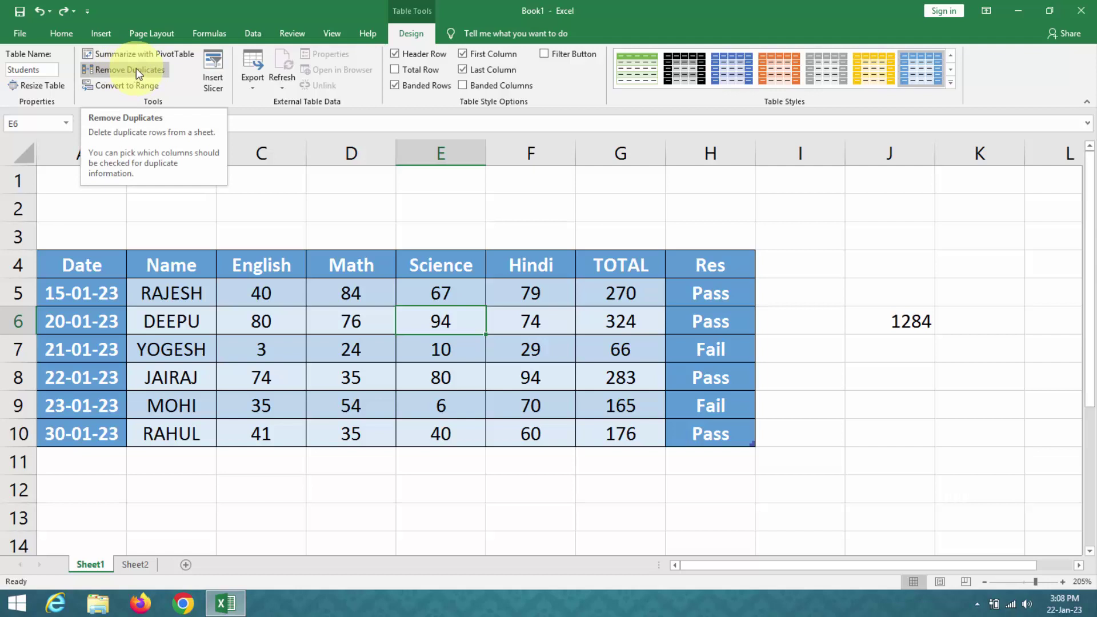
# Add a Res slicer to the table and place it beside it in columns I–L.
pyautogui.click(215, 74)
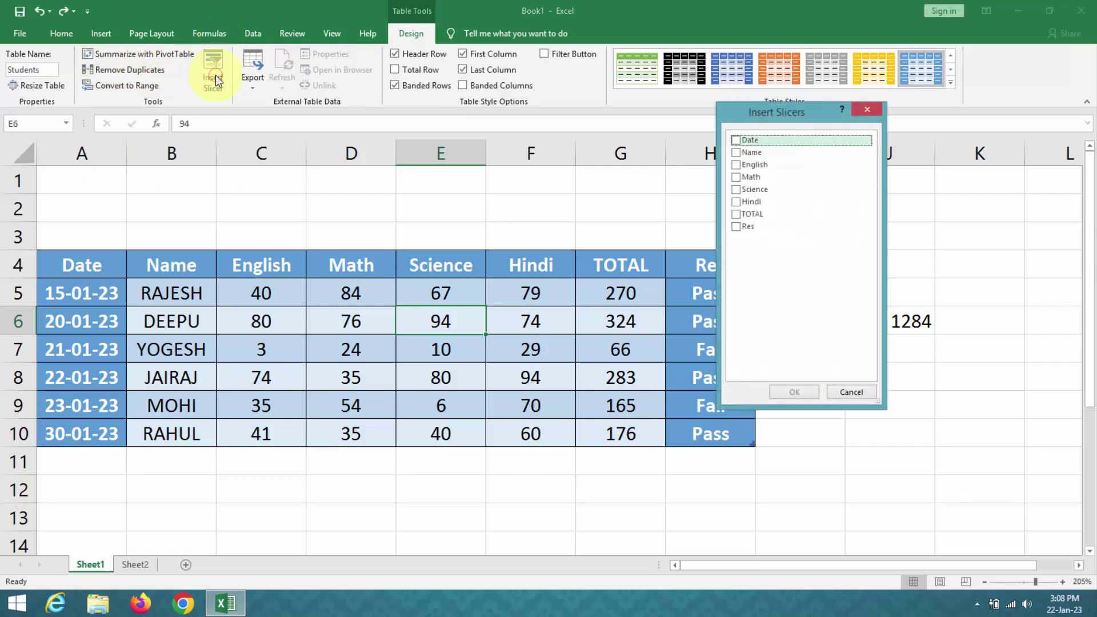
pyautogui.click(736, 227)
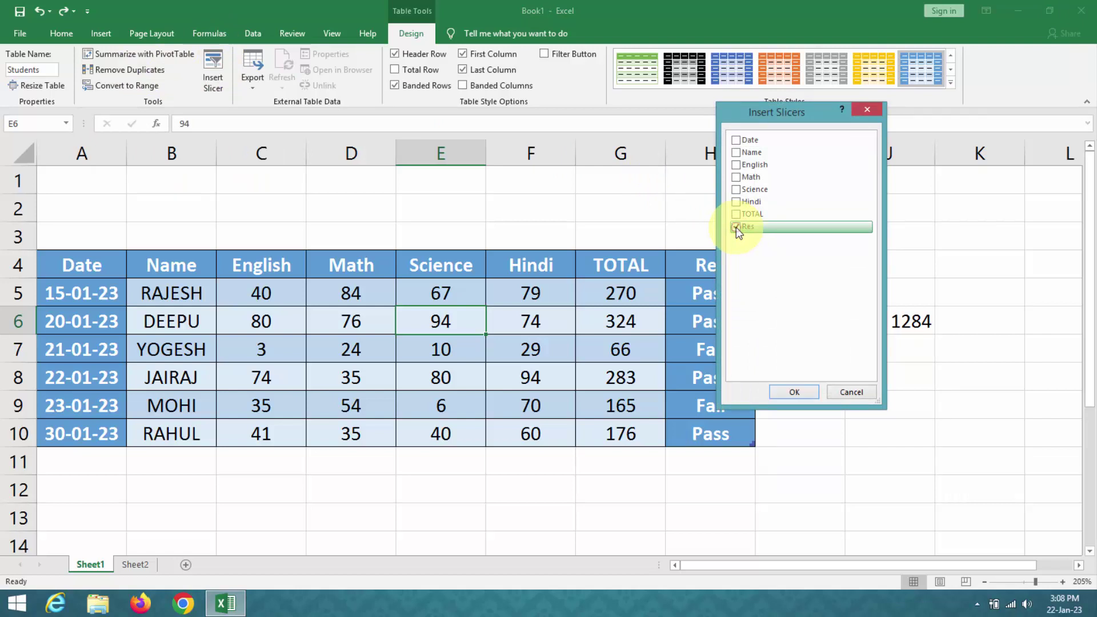
pyautogui.click(790, 393)
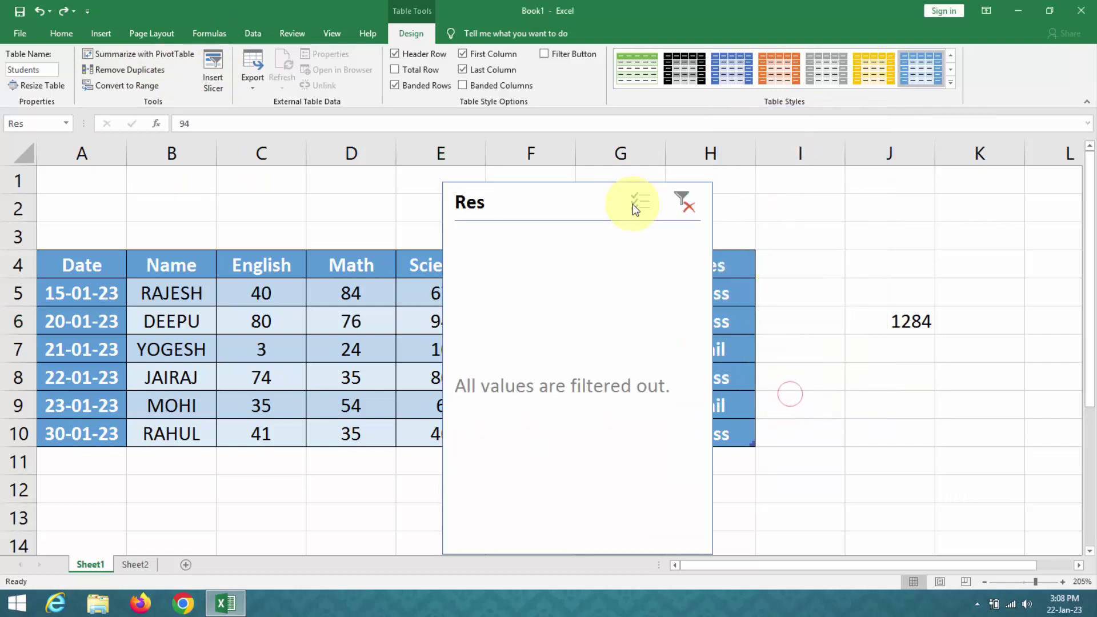
pyautogui.click(549, 179)
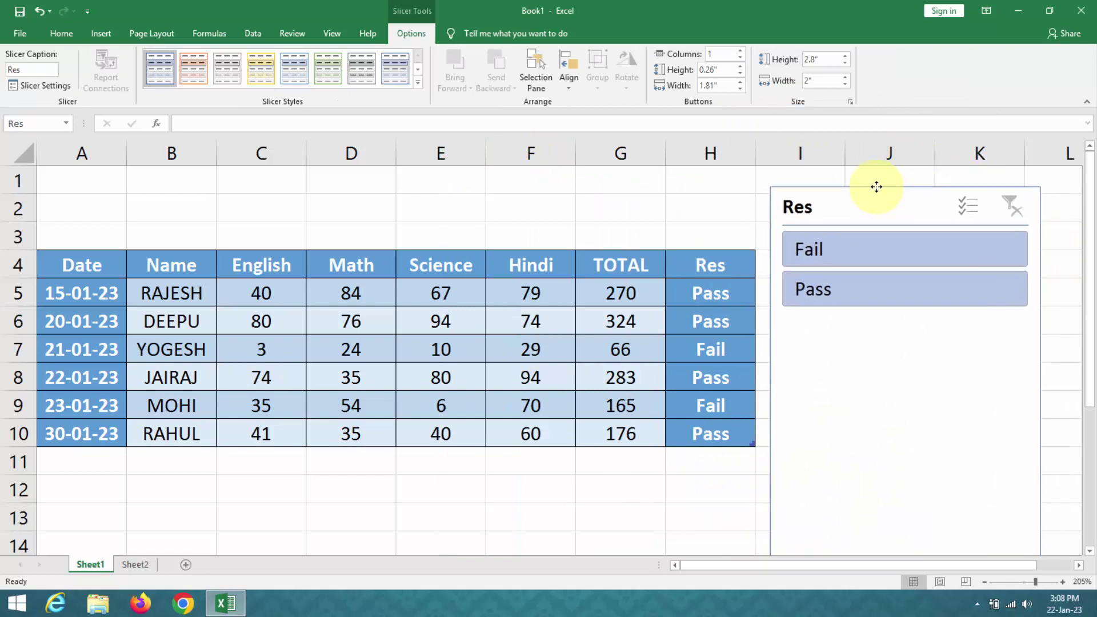
pyautogui.moveTo(549, 179); pyautogui.dragTo(877, 183)
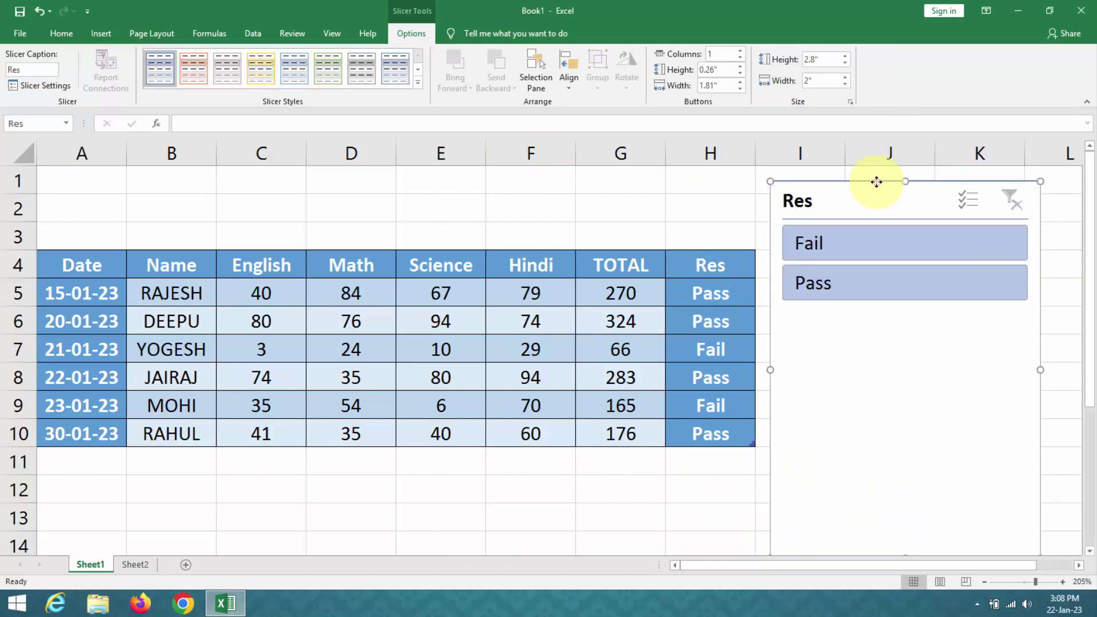
# Filter the slicer to Fail, then Pass, then clear the filter and delete the slicer.
pyautogui.click(856, 246)
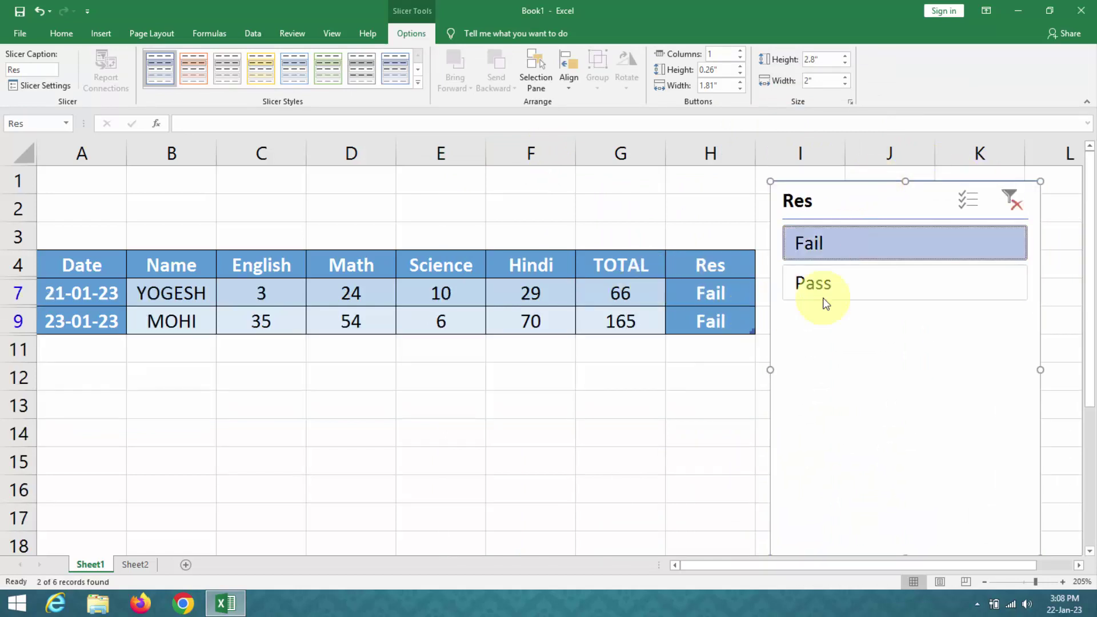
pyautogui.click(839, 290)
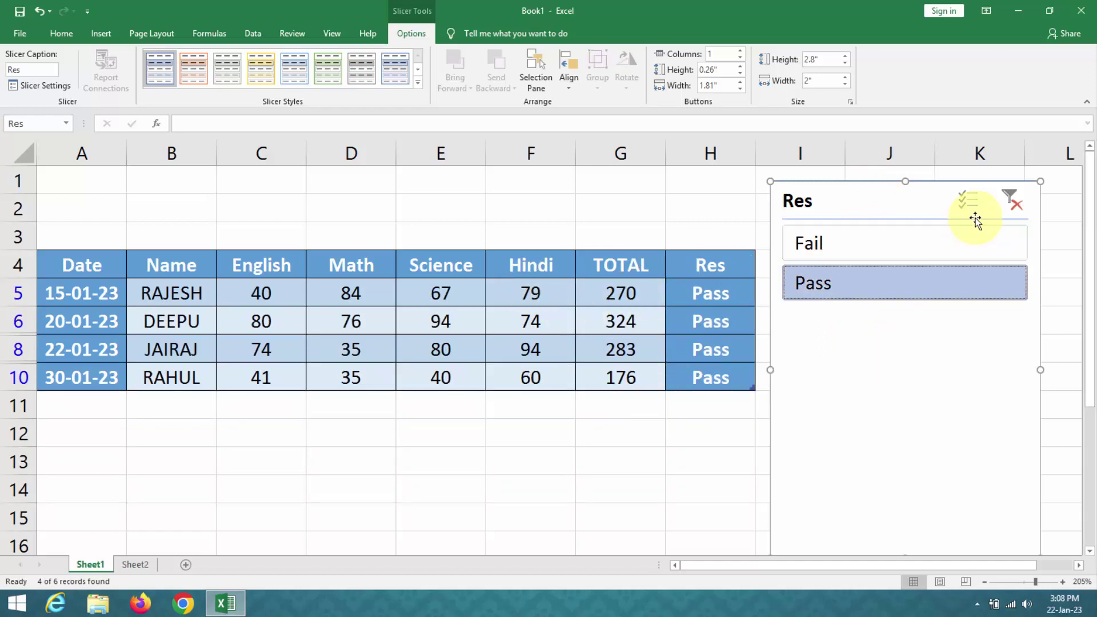
pyautogui.click(1011, 204)
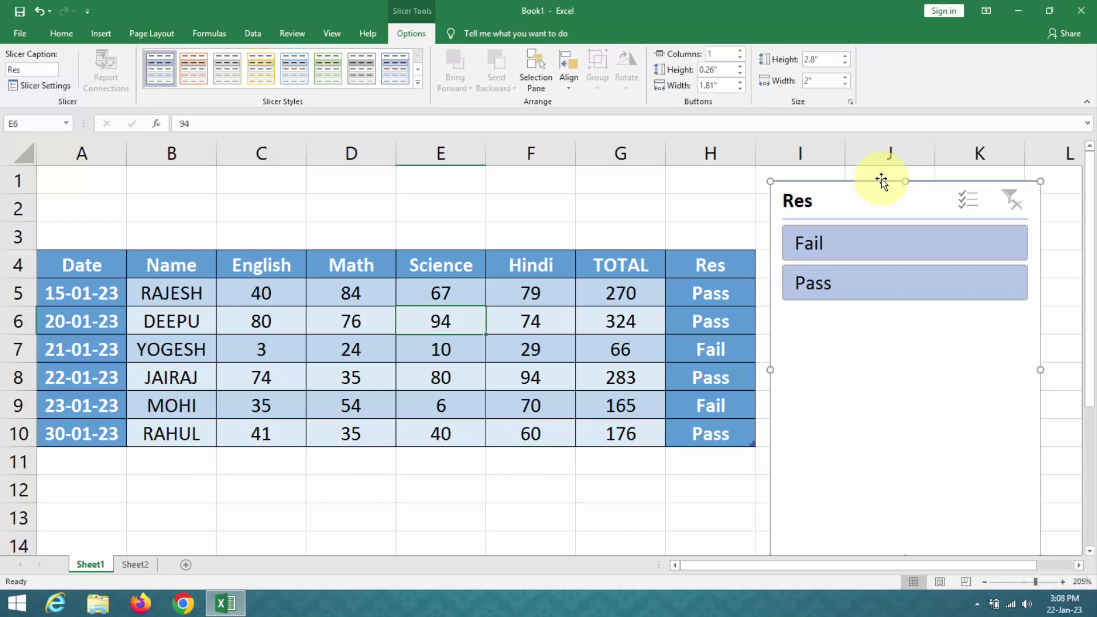
pyautogui.press('Delete')
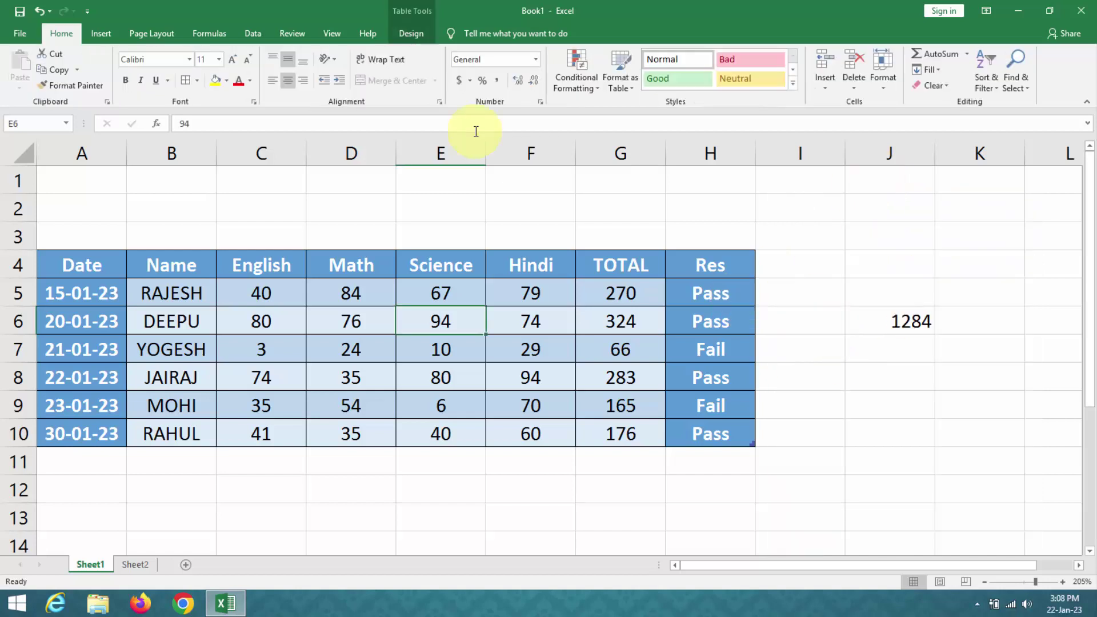
# Clear all formats from the marks table A4:H10, then centre-align it and add All Borders.
pyautogui.click(410, 32)
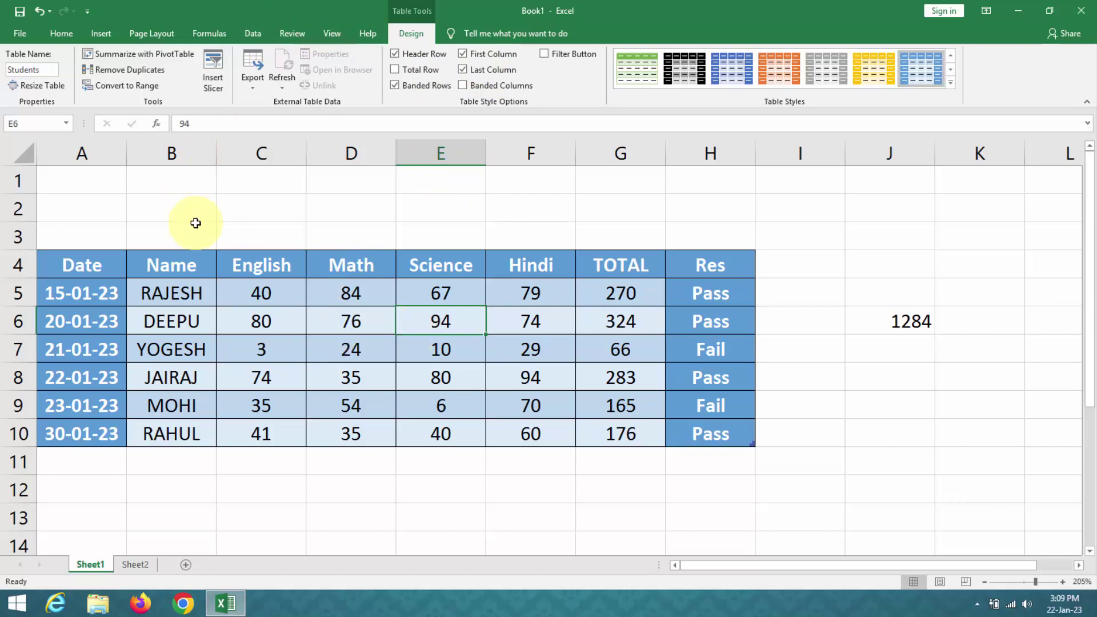
pyautogui.click(68, 35)
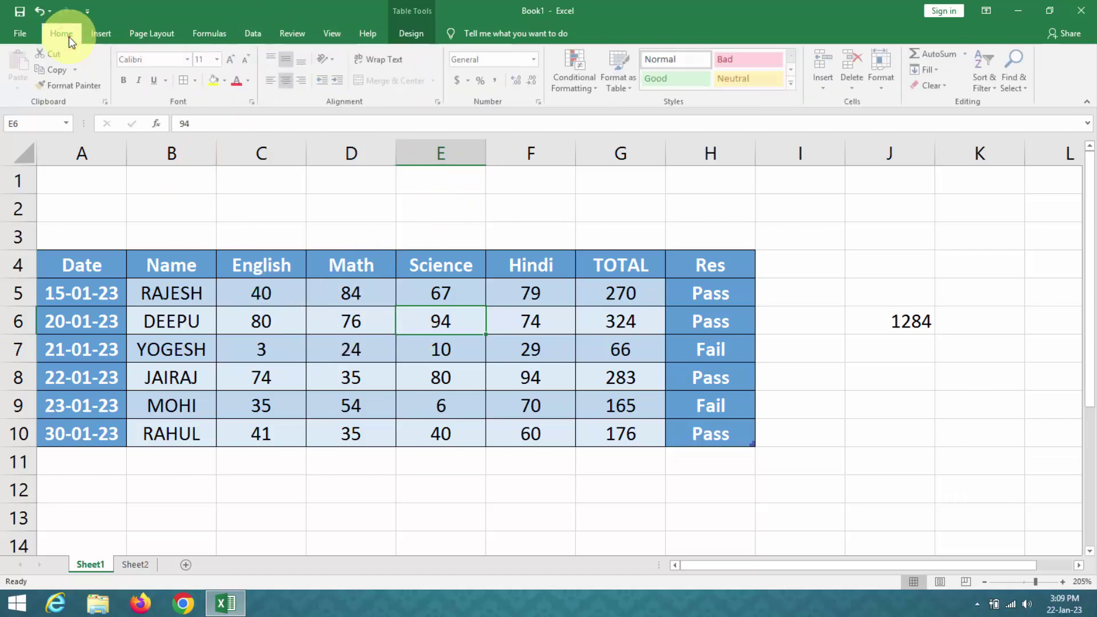
pyautogui.hotkey('ctrl', 'a')
pyautogui.click(933, 86)
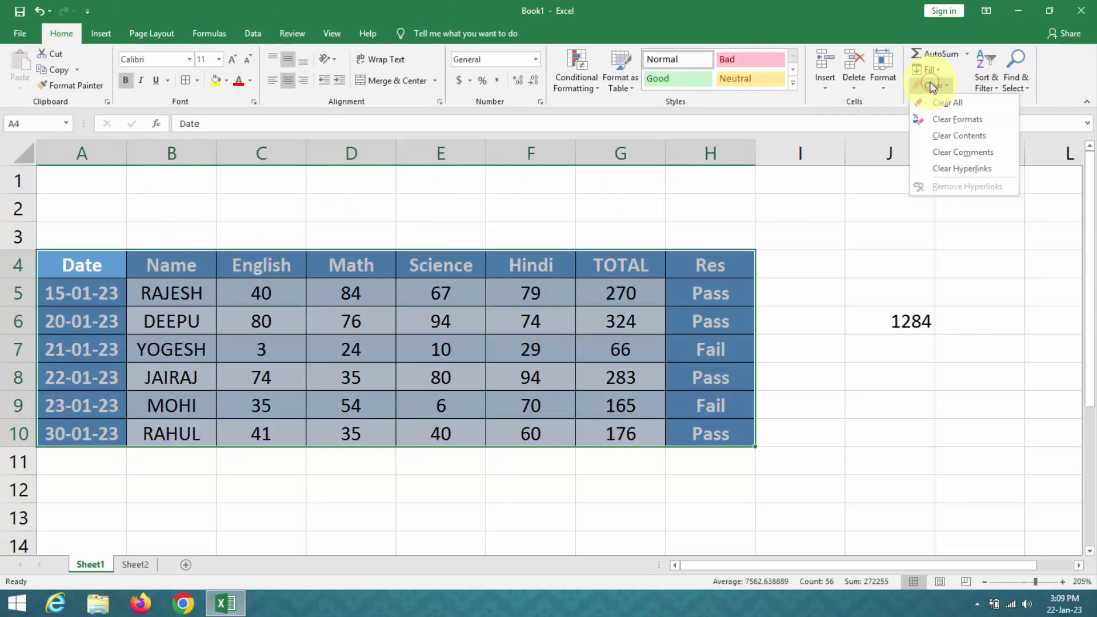
pyautogui.click(945, 119)
pyautogui.click(287, 80)
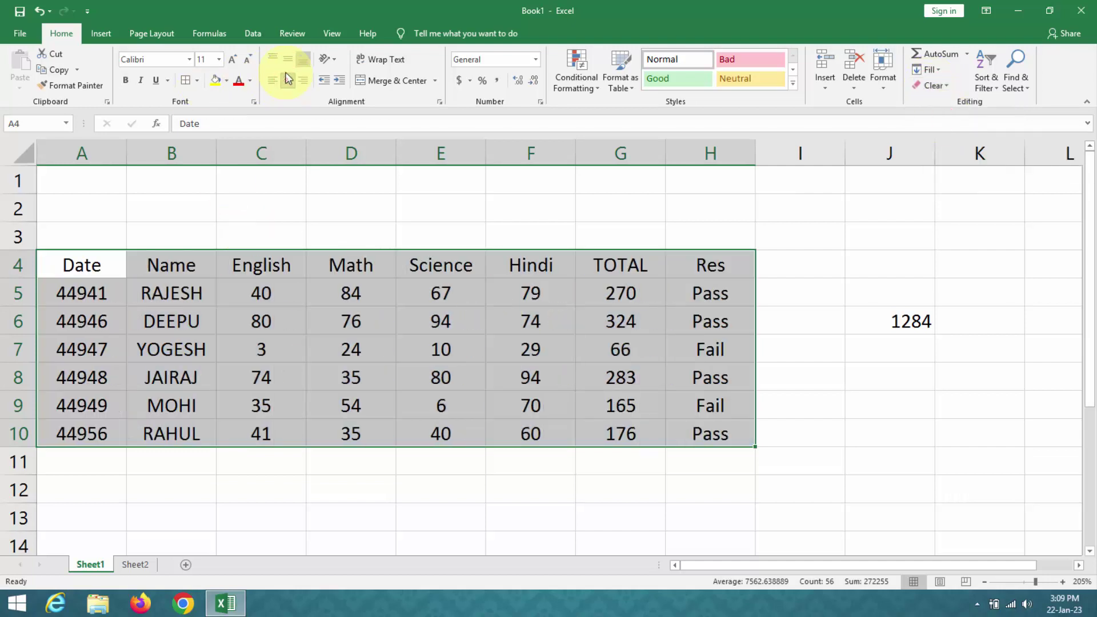
pyautogui.click(190, 82)
pyautogui.click(448, 351)
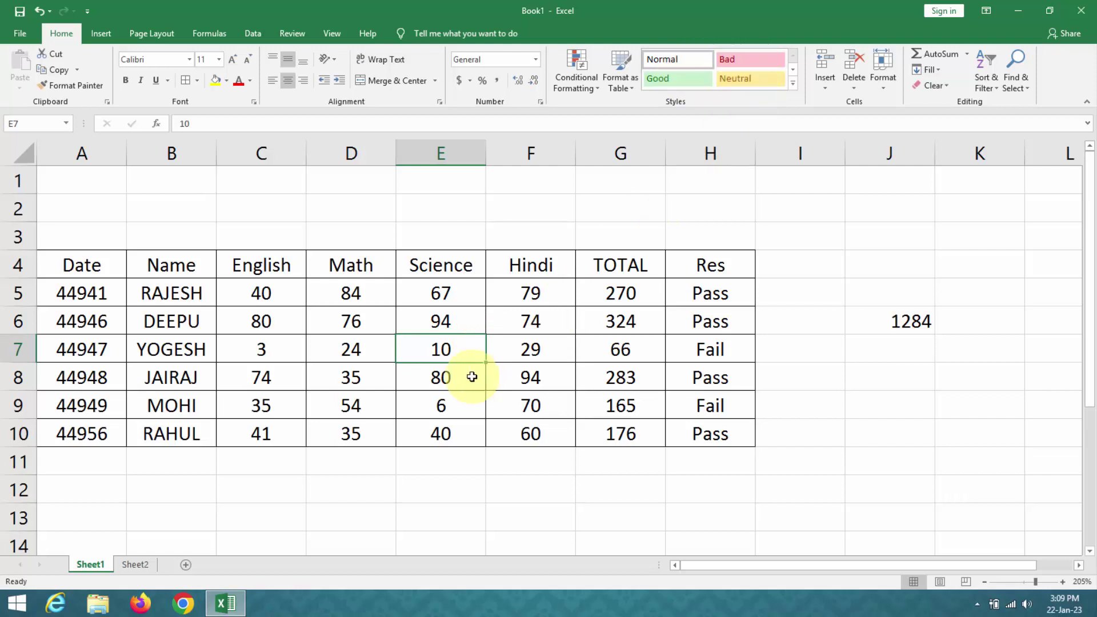
# Give the Res results H5:H10 the blue Accent1 cell style.
pyautogui.moveTo(713, 263); pyautogui.dragTo(721, 432)
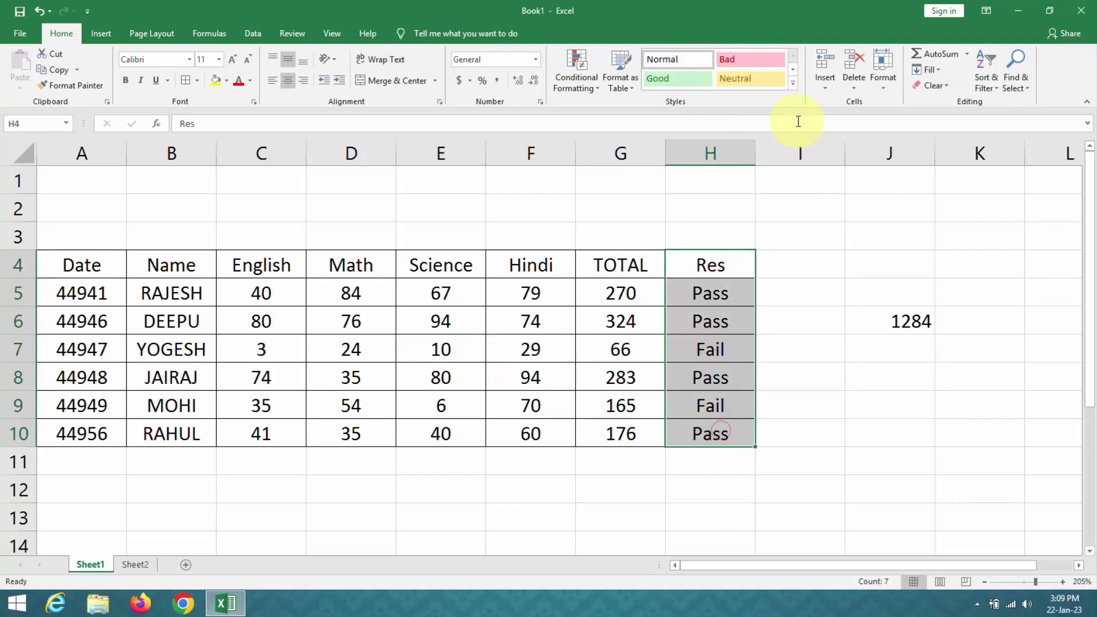
pyautogui.click(794, 83)
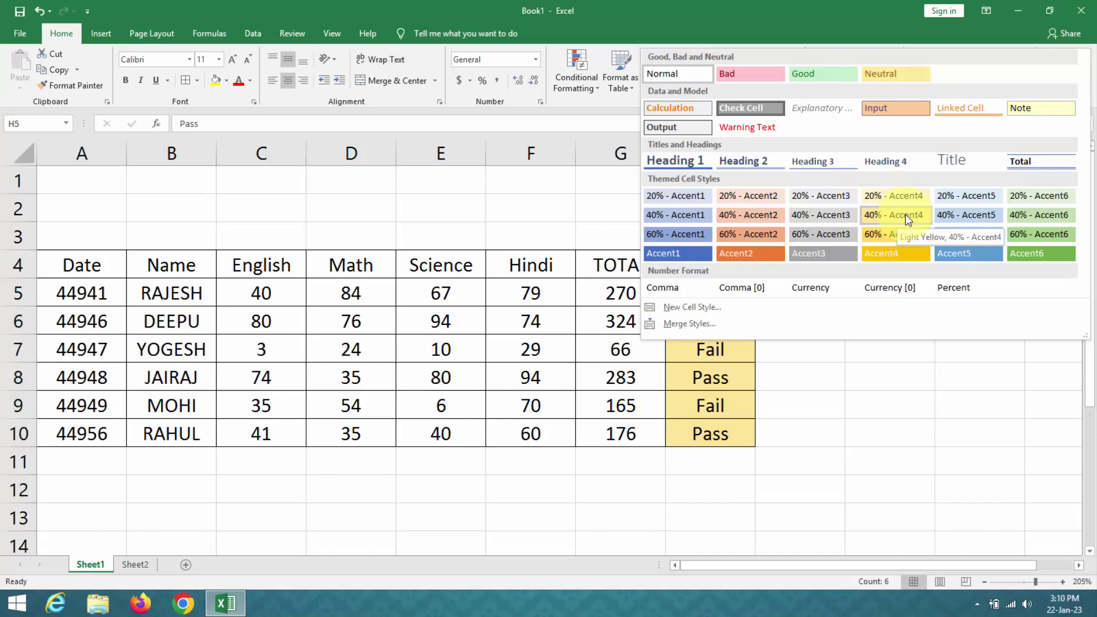
pyautogui.click(905, 249)
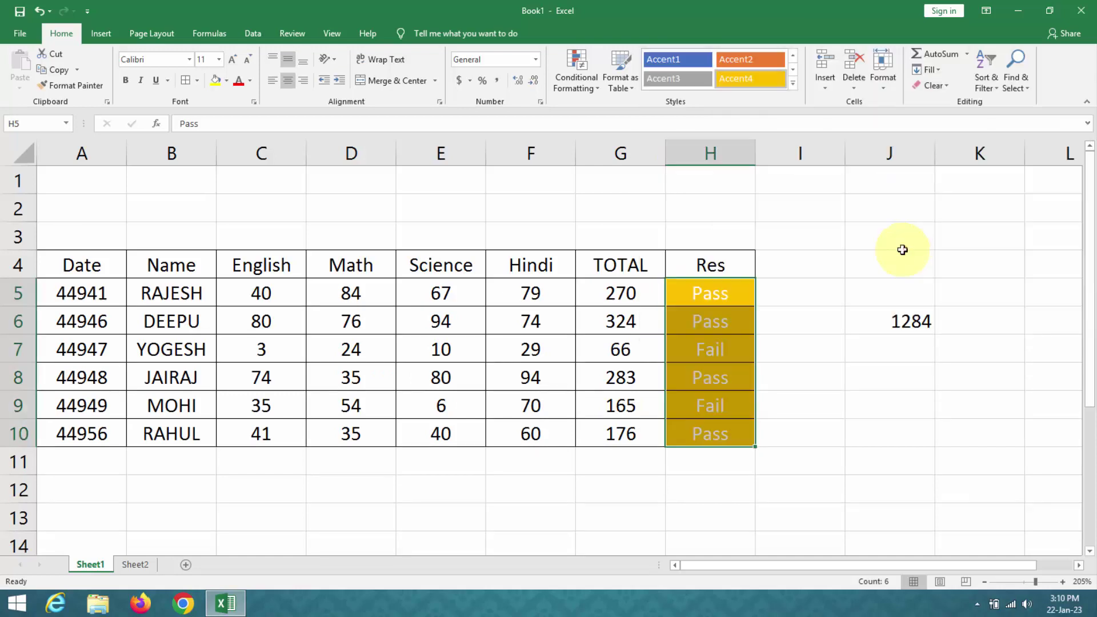
pyautogui.click(683, 56)
pyautogui.click(684, 61)
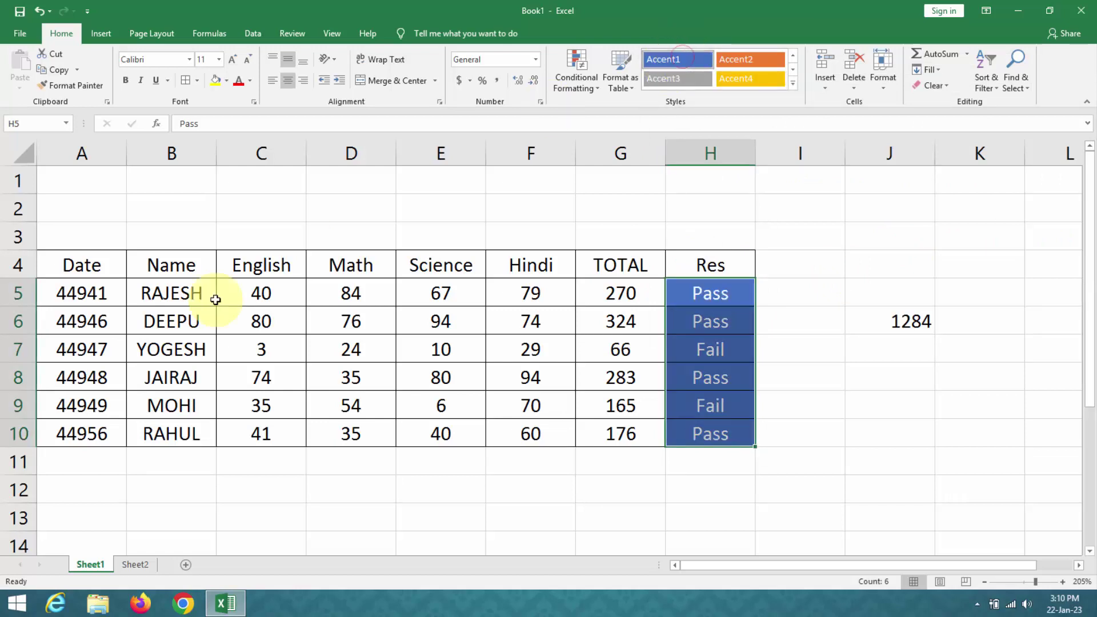
# Give the header row A4:H4 the green Accent6 cell style.
pyautogui.moveTo(62, 264); pyautogui.dragTo(698, 254)
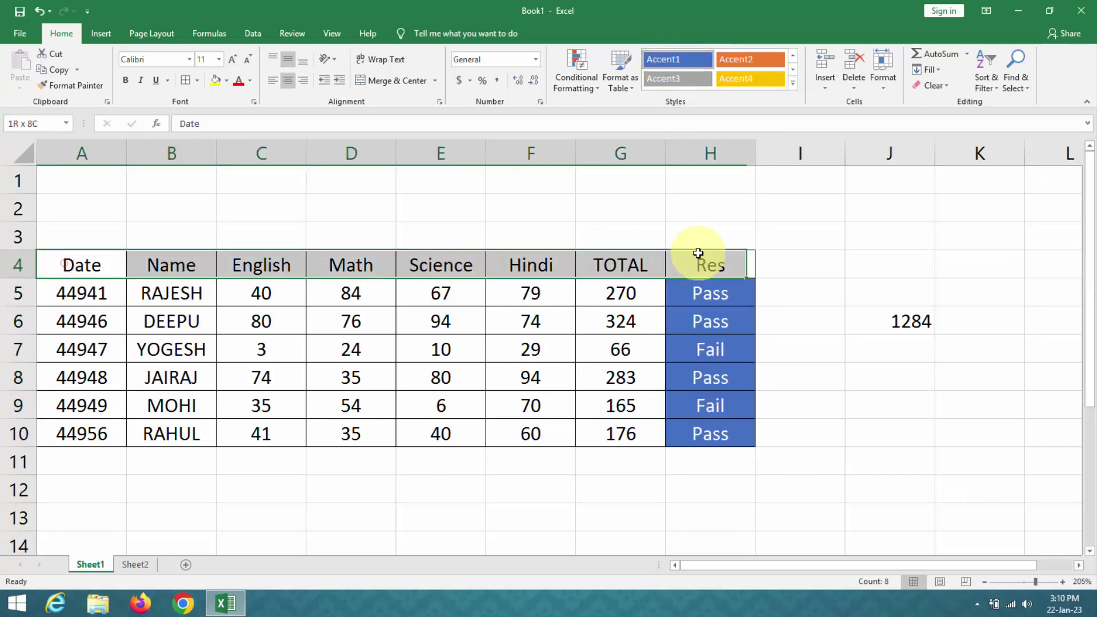
pyautogui.click(794, 83)
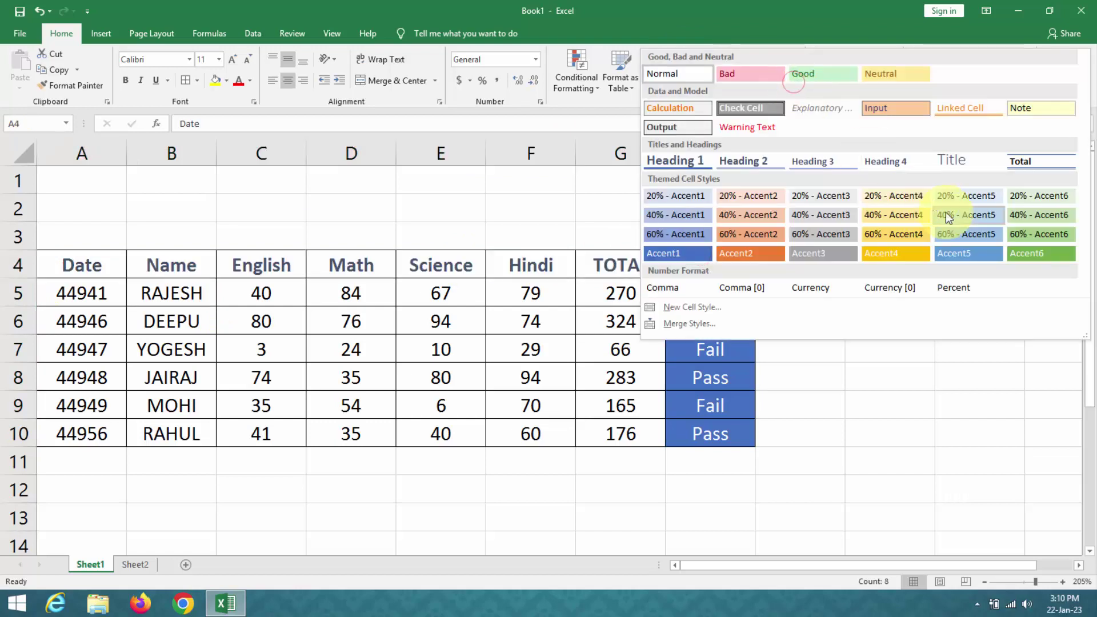
pyautogui.click(1017, 253)
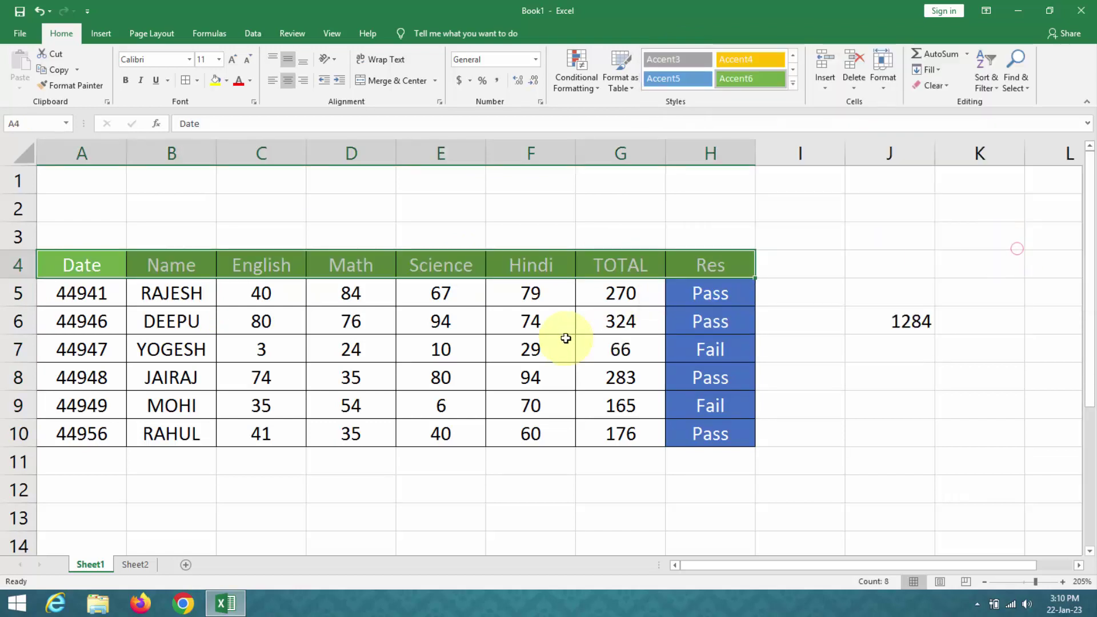
pyautogui.click(555, 321)
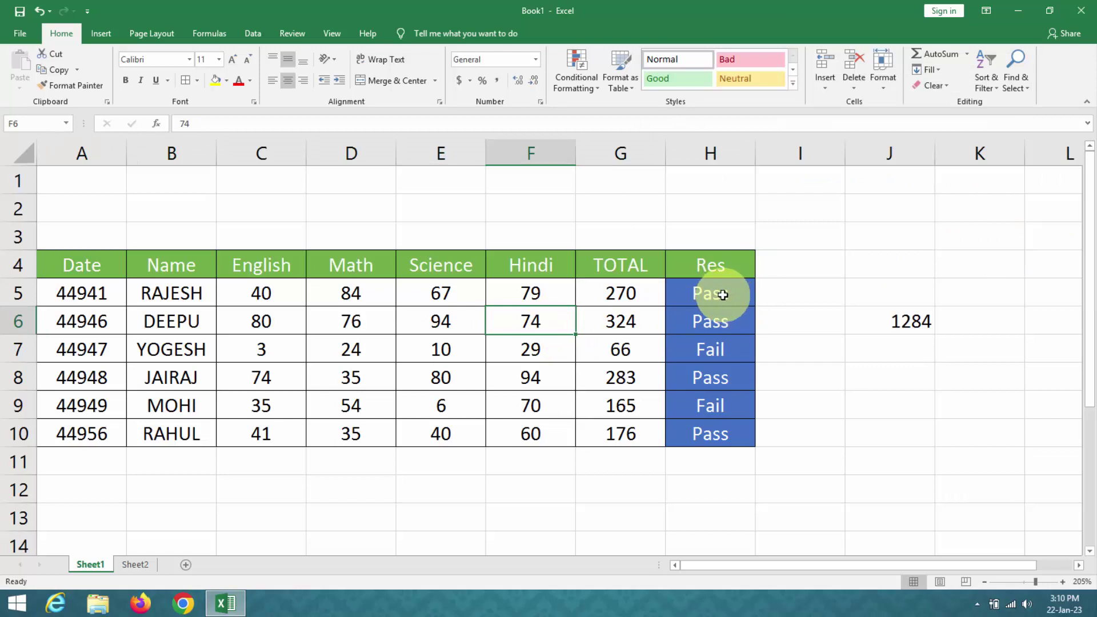
# Format RAJESH's name in B5 with a light blue fill and bold dark blue text.
pyautogui.click(162, 294)
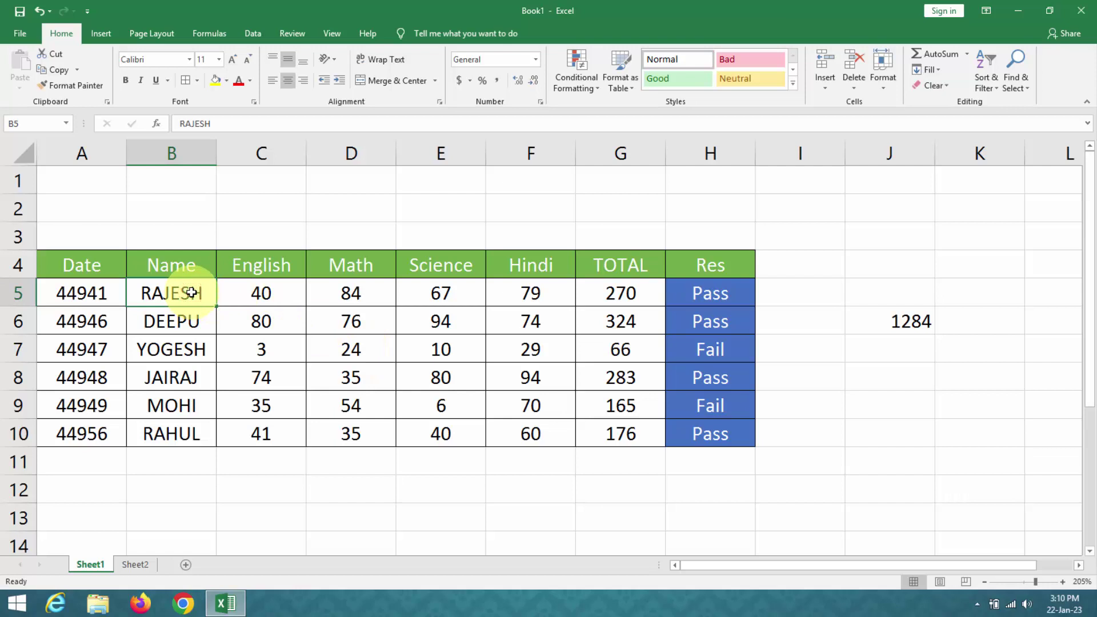
pyautogui.click(227, 82)
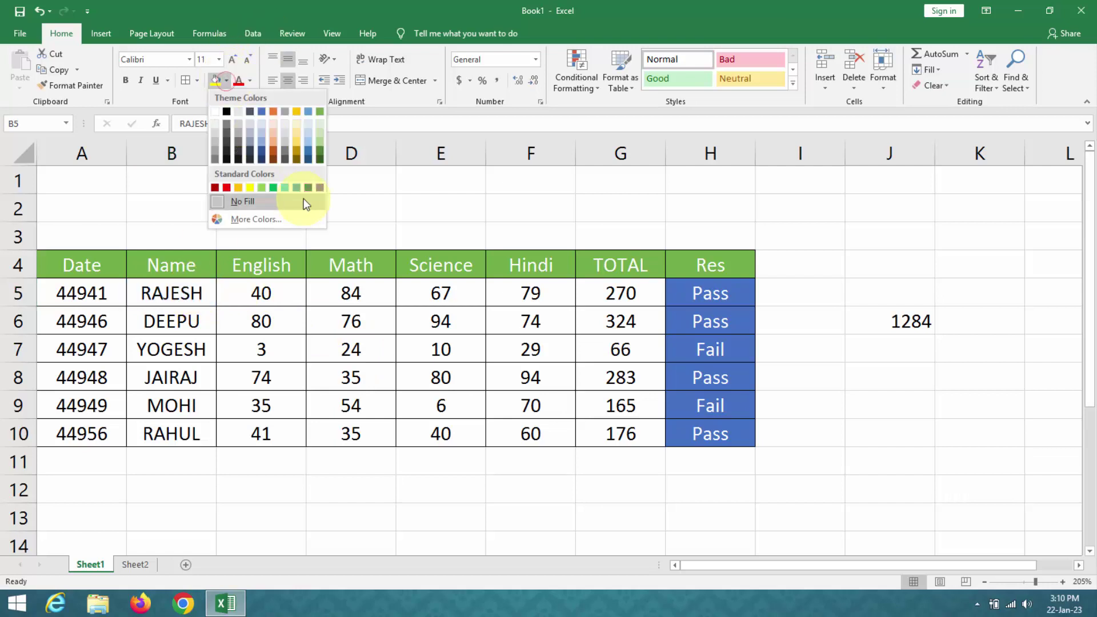
pyautogui.click(308, 141)
pyautogui.click(253, 83)
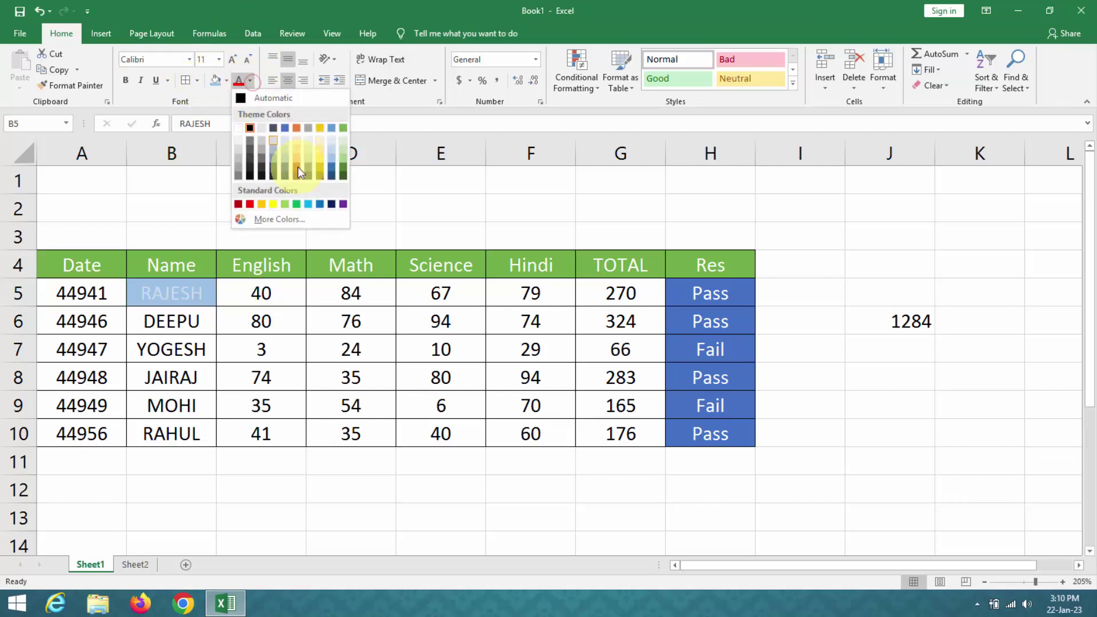
pyautogui.click(334, 203)
pyautogui.click(125, 83)
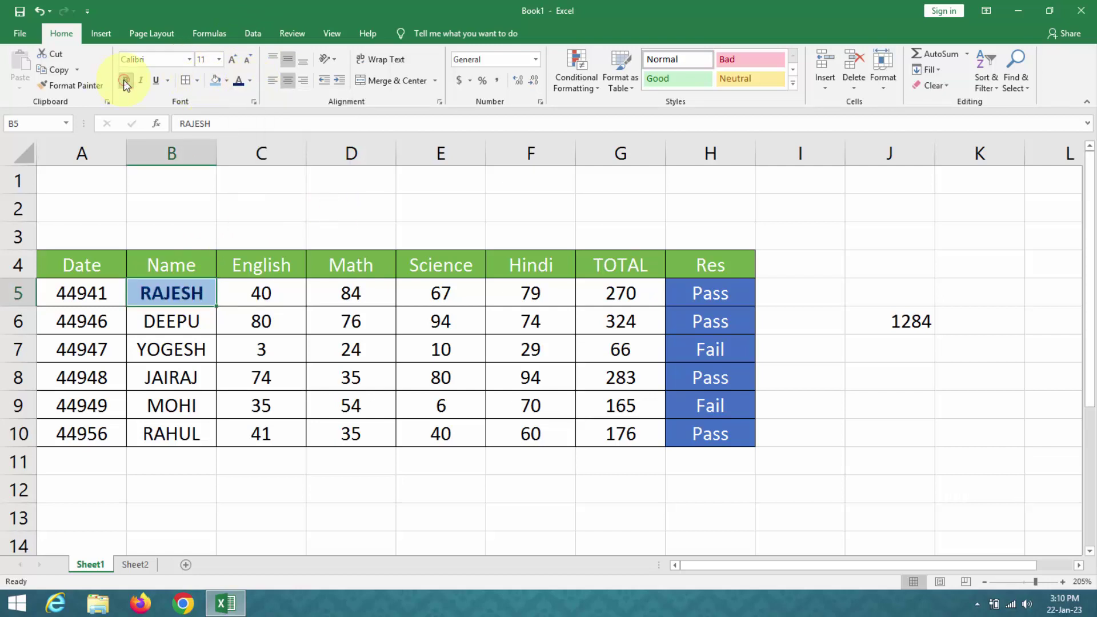
pyautogui.click(172, 320)
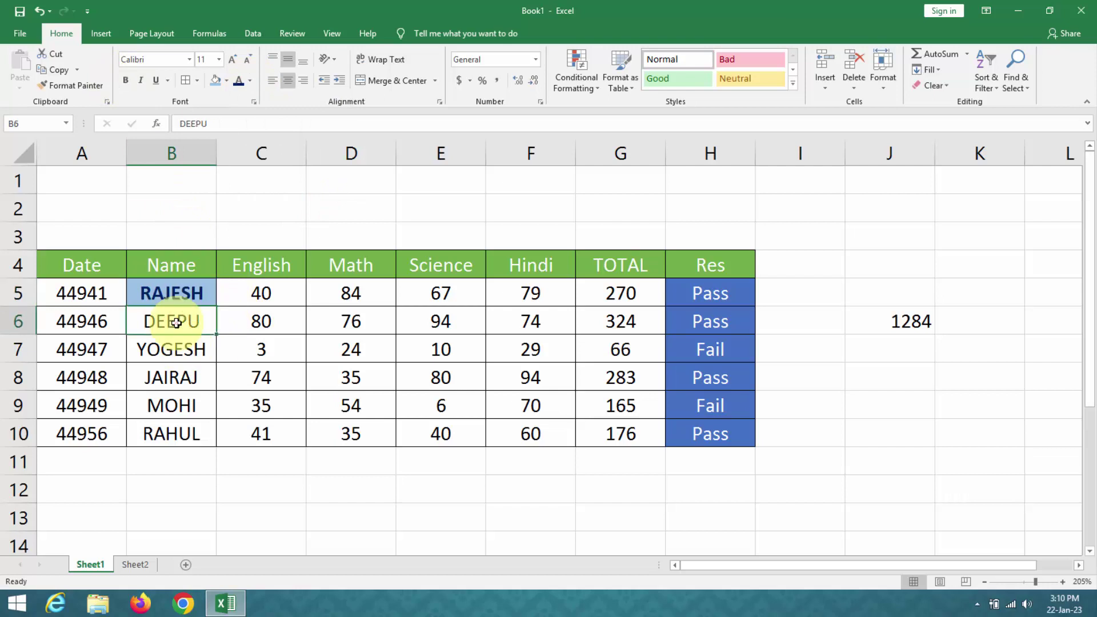
pyautogui.click(171, 294)
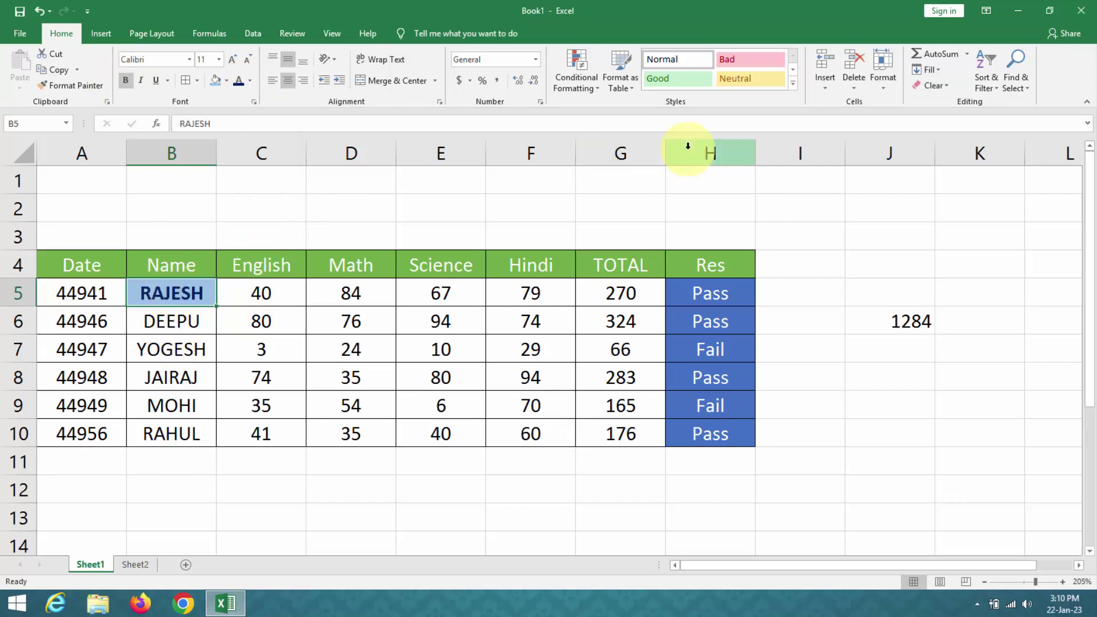
# Save B5's formatting as a custom cell style named 'New Cell style'.
pyautogui.click(793, 83)
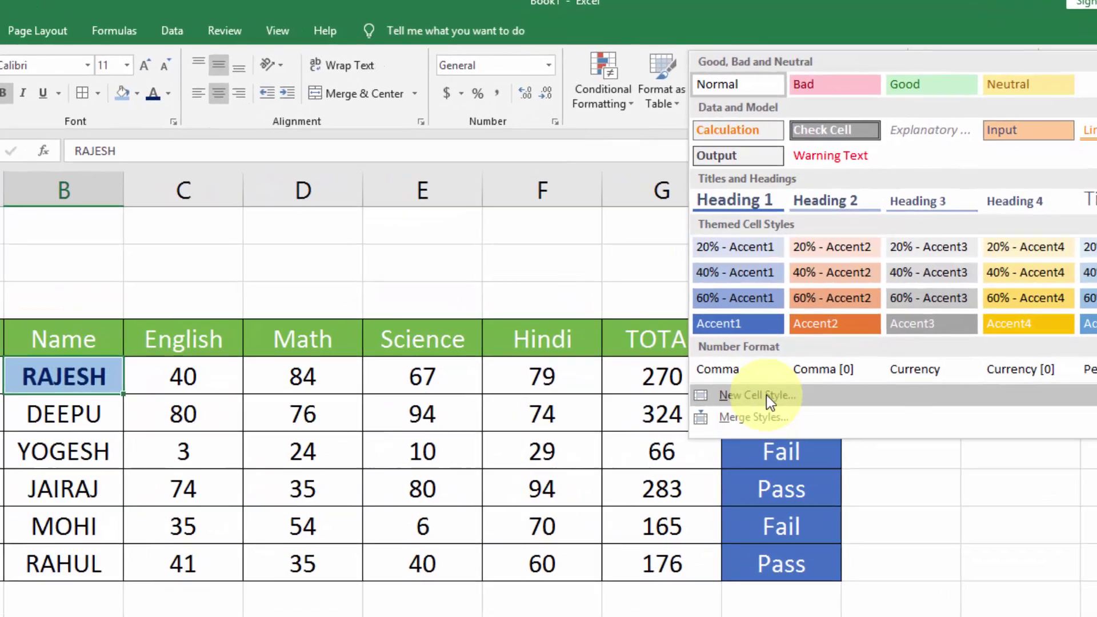
pyautogui.click(694, 316)
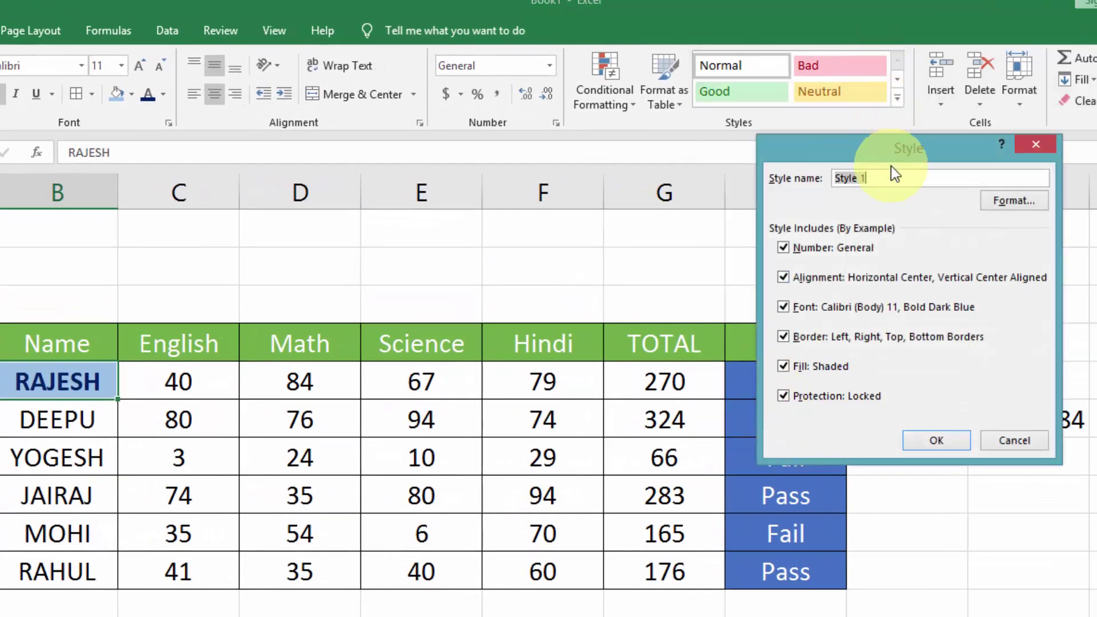
pyautogui.press('BackSpace')
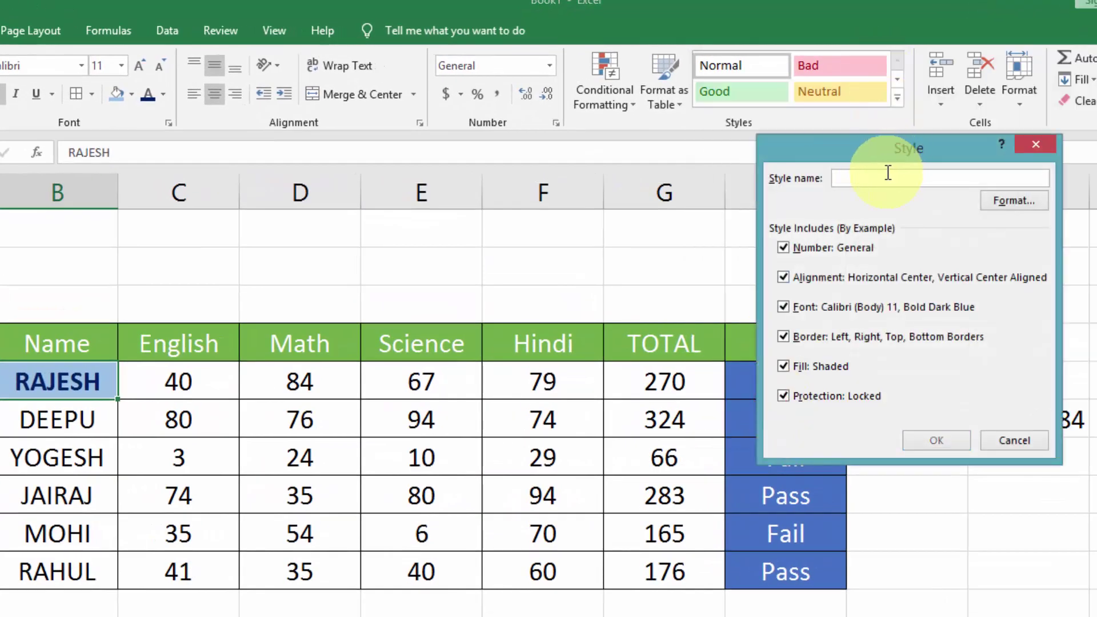
pyautogui.write('New C')
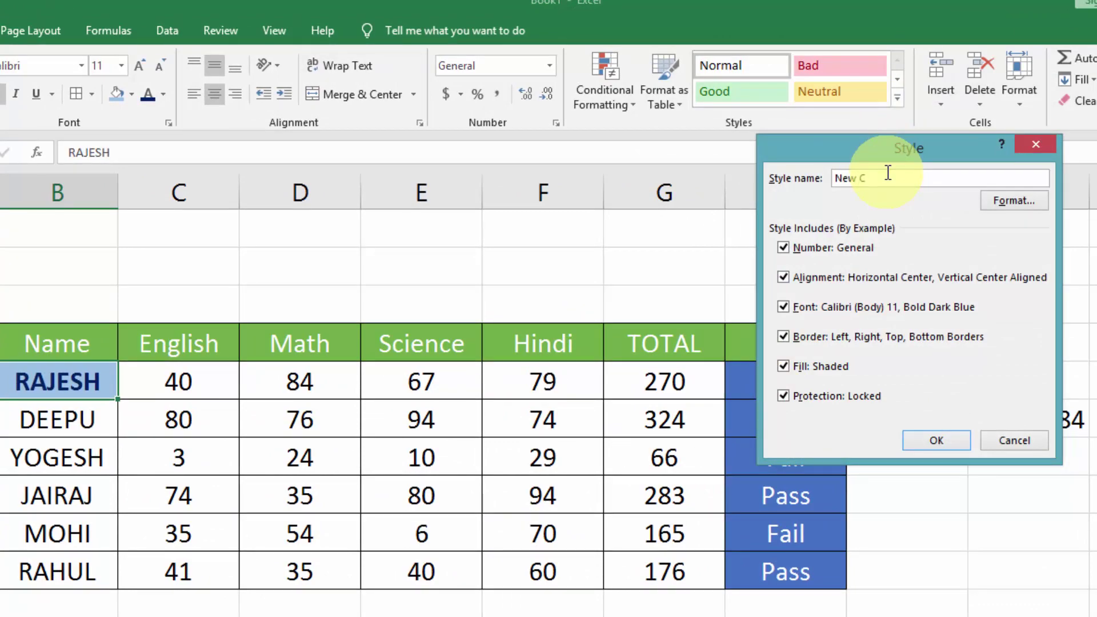
pyautogui.write('ell style')
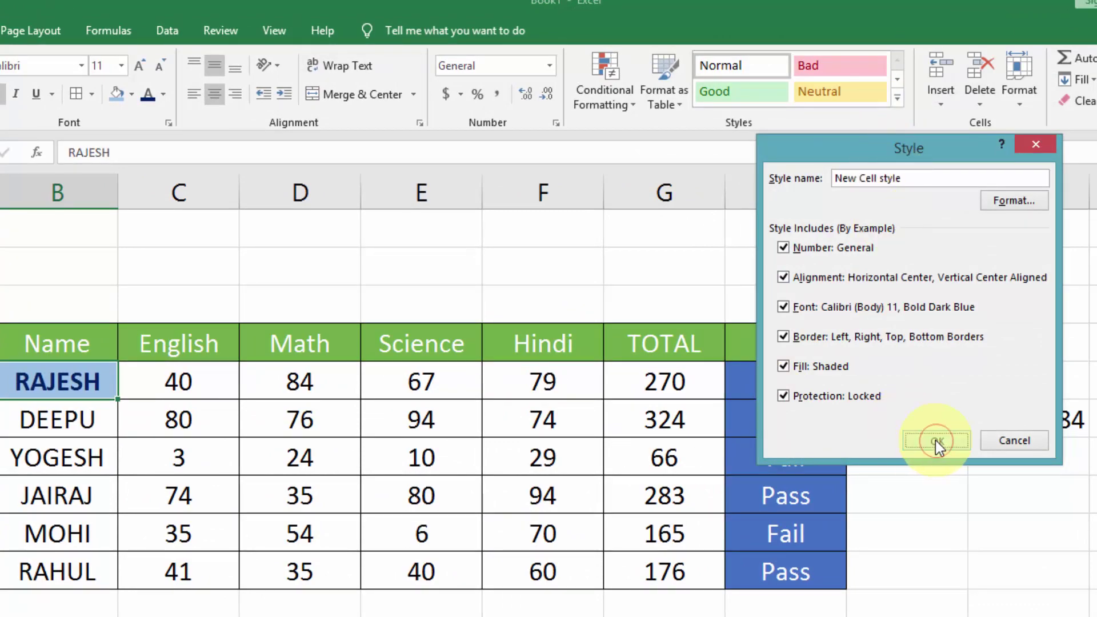
pyautogui.click(937, 440)
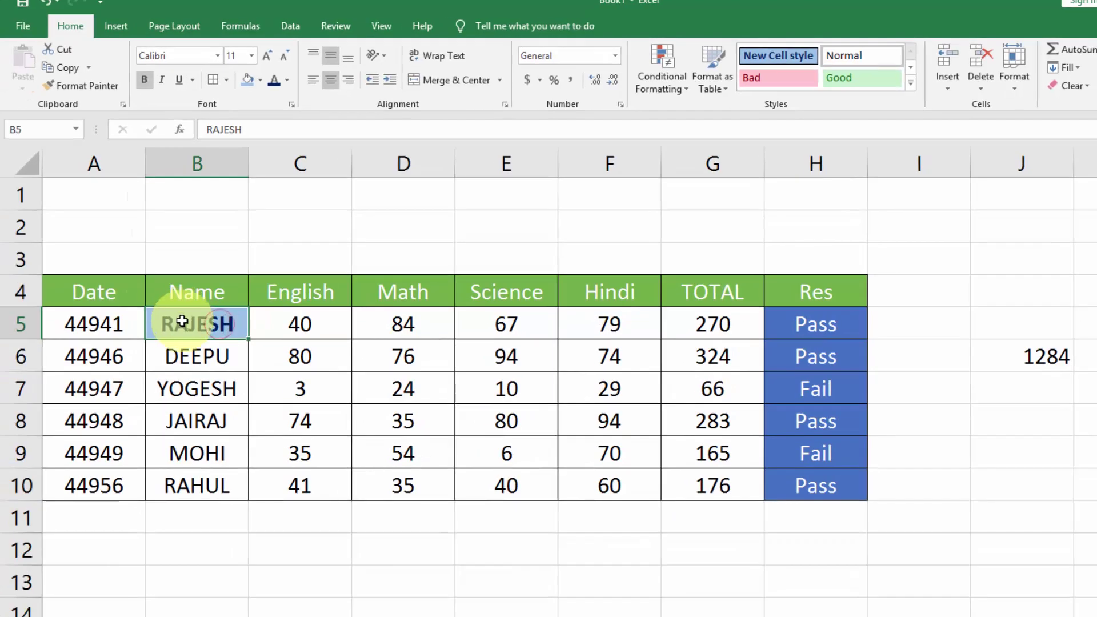
# Apply the custom New Cell style to the remaining student names in B6:B10.
pyautogui.moveTo(195, 354); pyautogui.dragTo(207, 491)
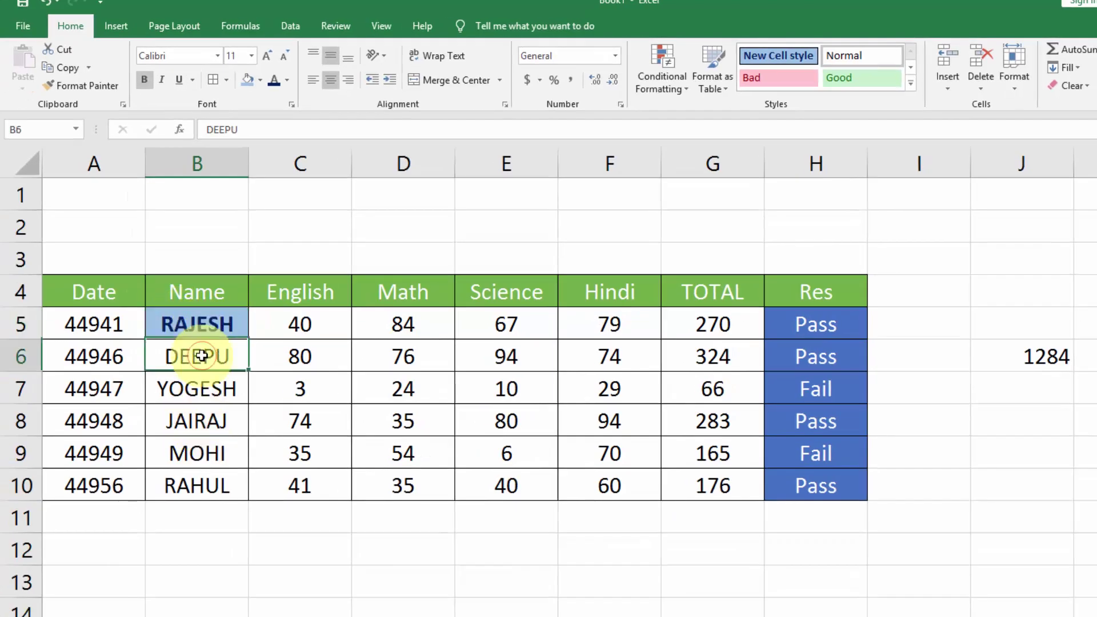
pyautogui.click(909, 86)
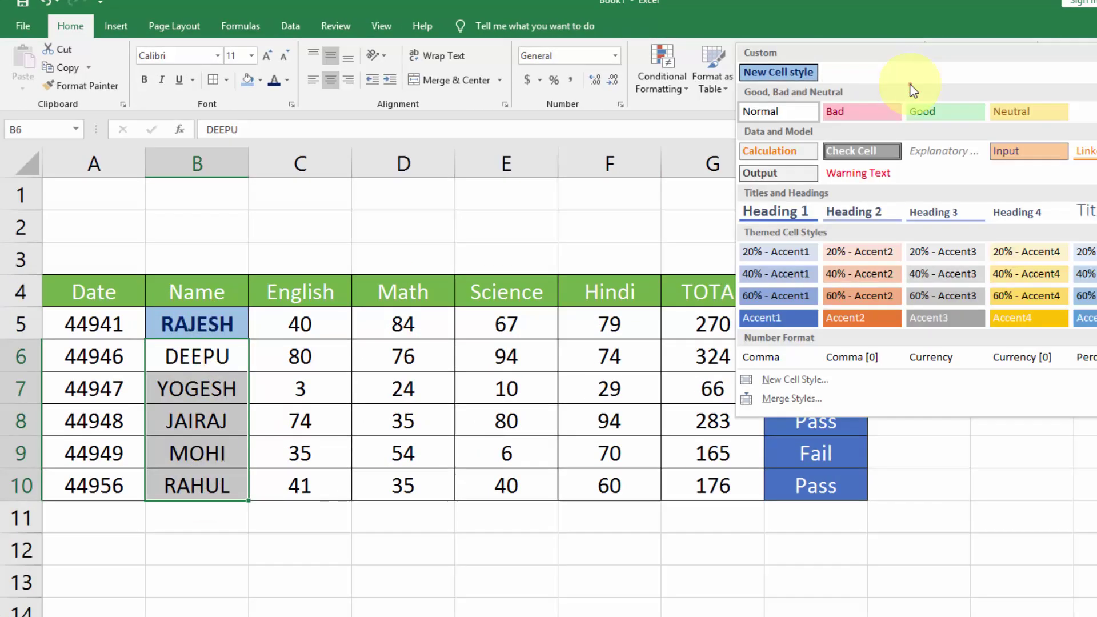
pyautogui.click(791, 72)
pyautogui.click(209, 324)
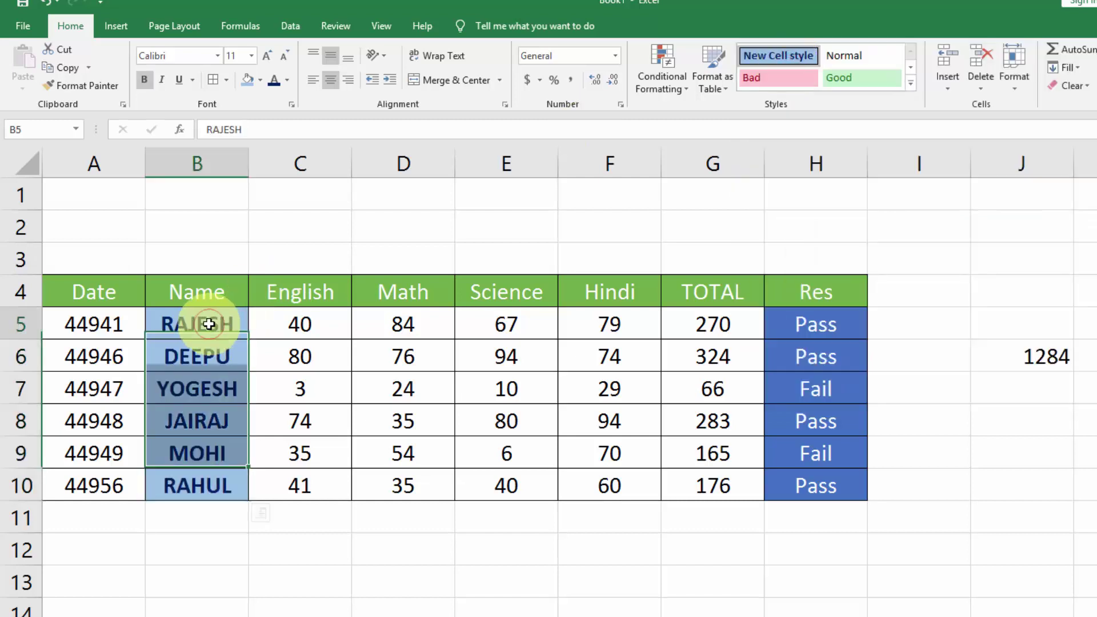
pyautogui.click(507, 389)
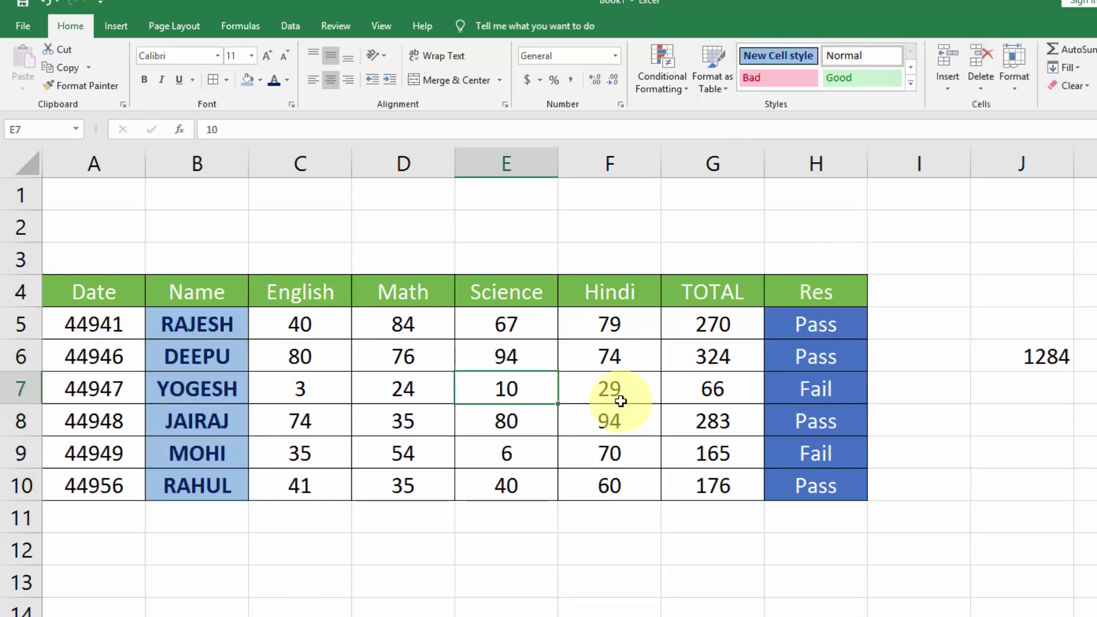